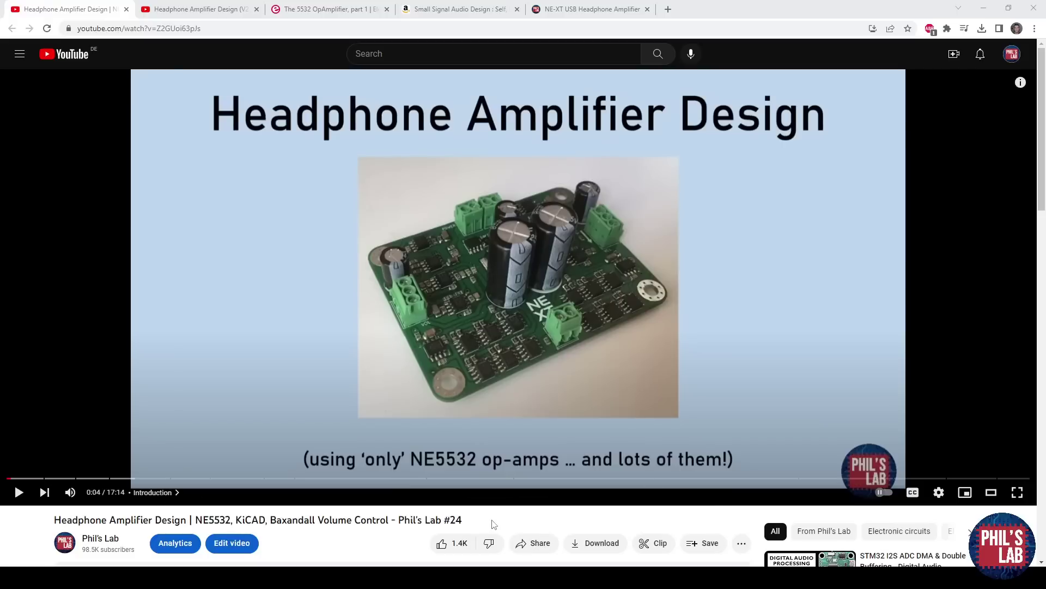
Step: Highlight the video title, then switch to the Small Signal Audio Design book page
drag(470, 524, 55, 523)
click(55, 522)
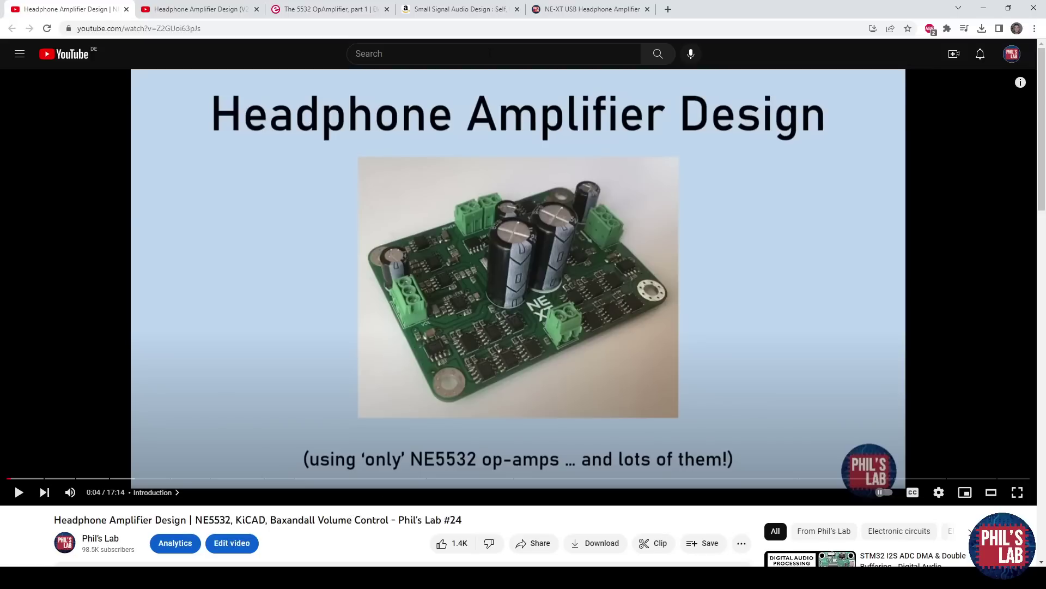
click(478, 11)
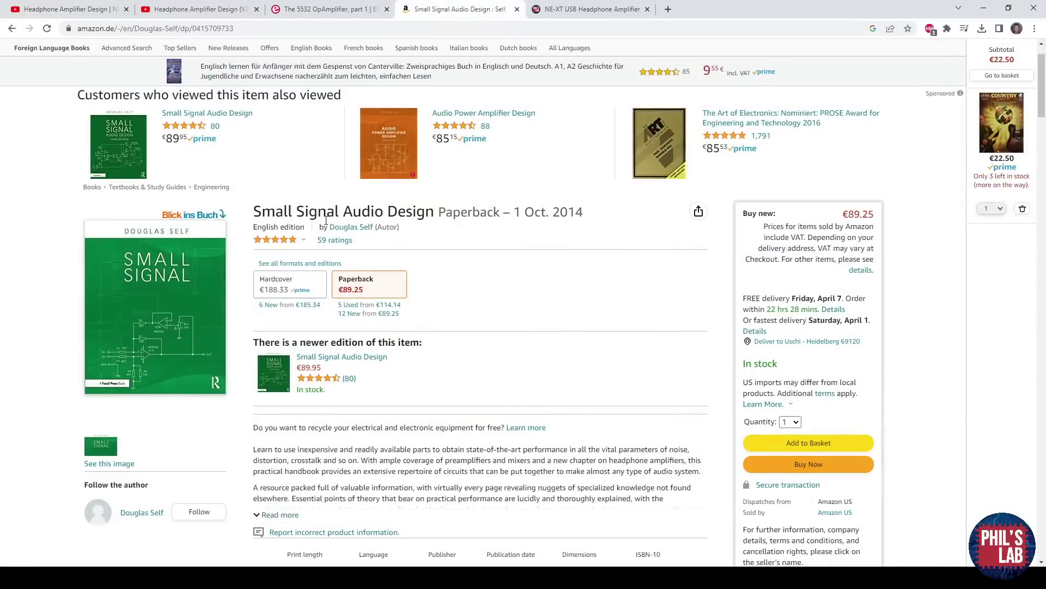
Step: Highlight the Small Signal Audio Design title, then switch to the Elektor 5532 op-amp article
drag(254, 212, 435, 212)
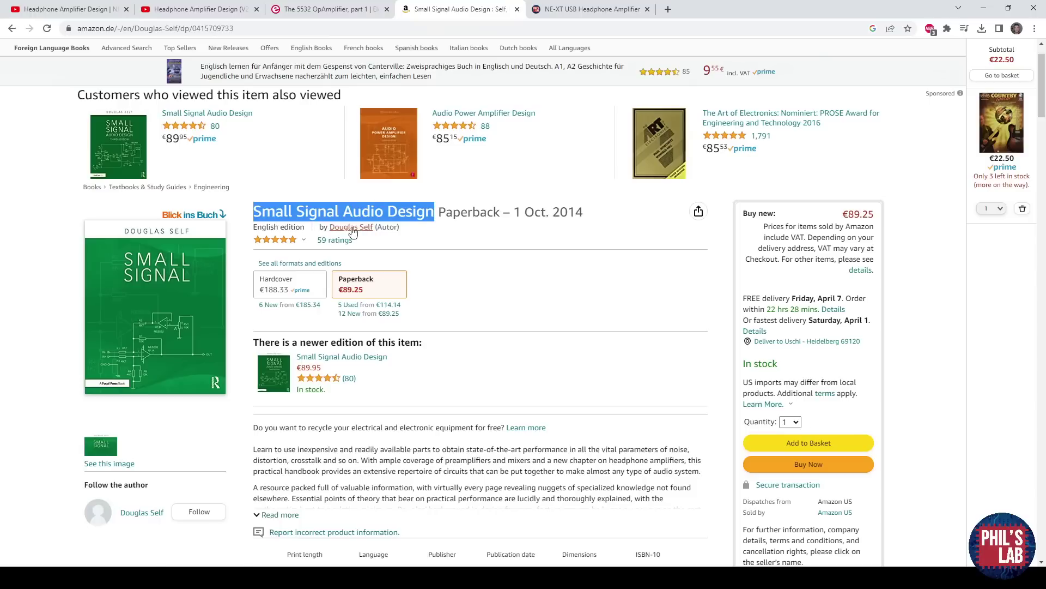
click(482, 242)
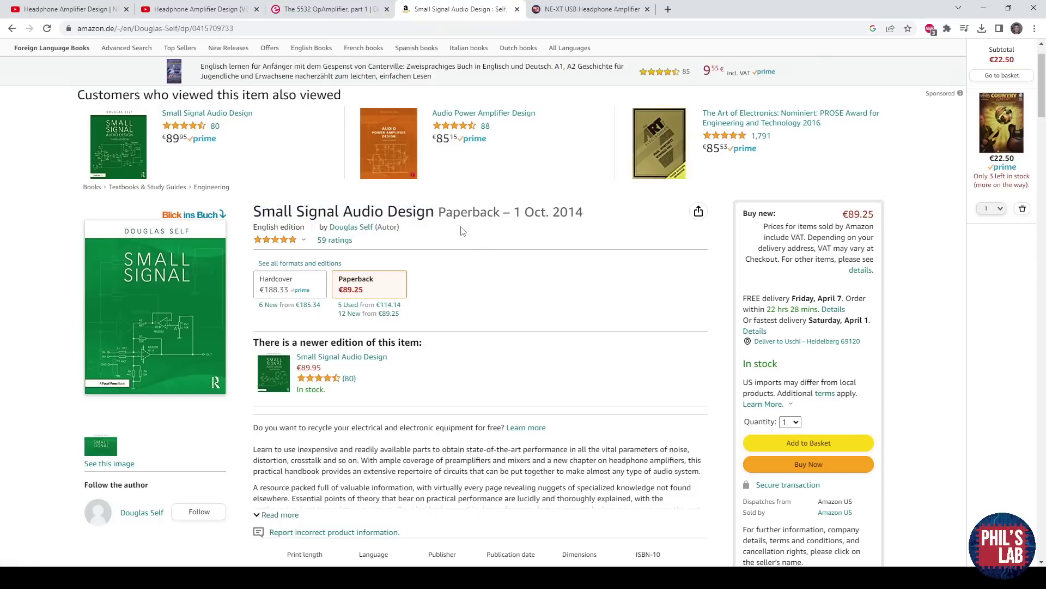
click(349, 13)
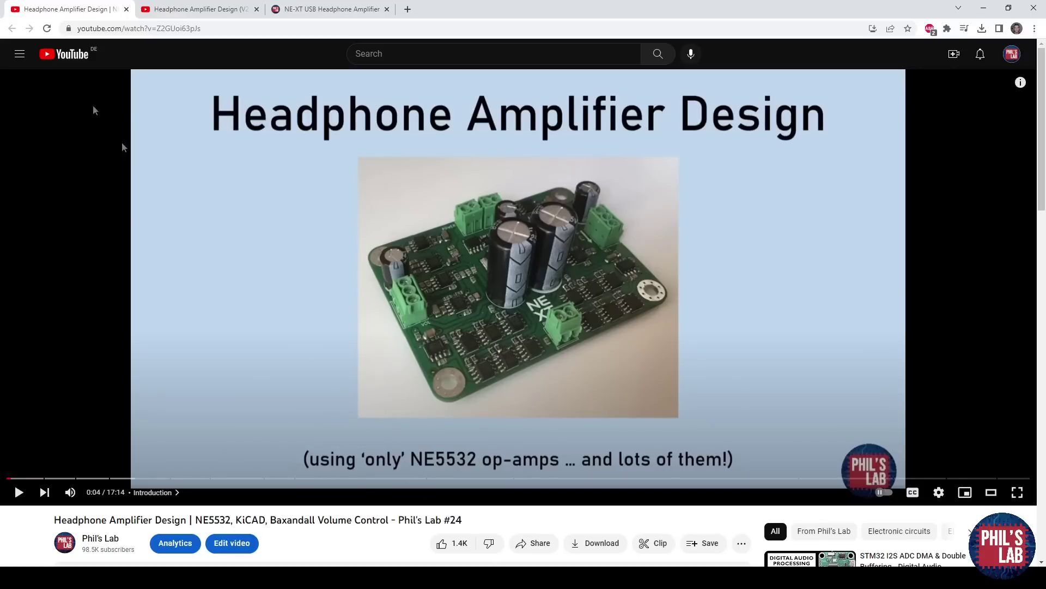
Step: Close the Headphone Amplifier Design video tab with Ctrl+W
key(ctrl+w)
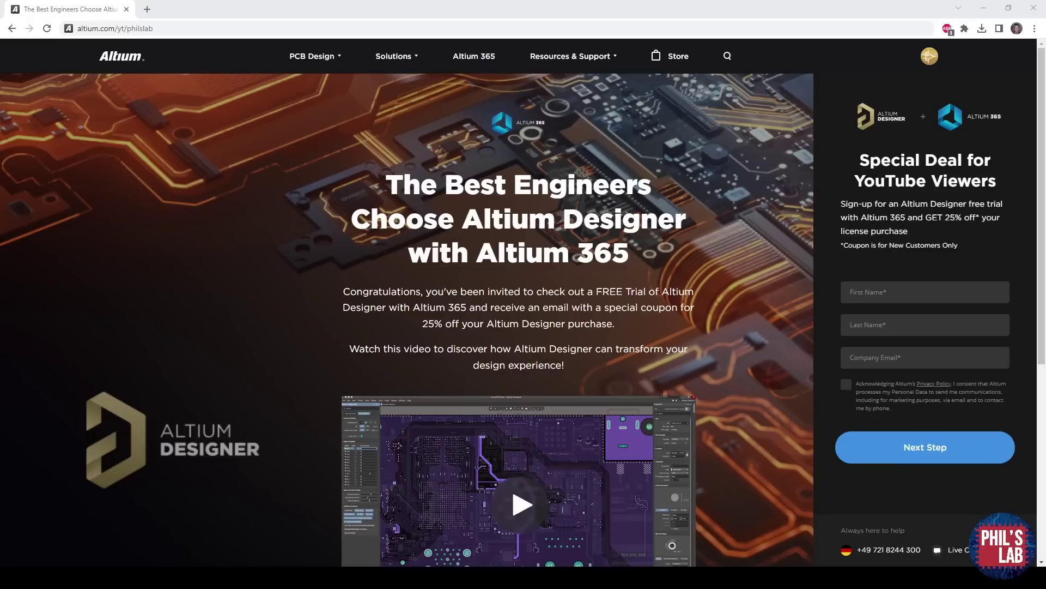
Step: Select the Altium page's web address in the address bar
click(129, 29)
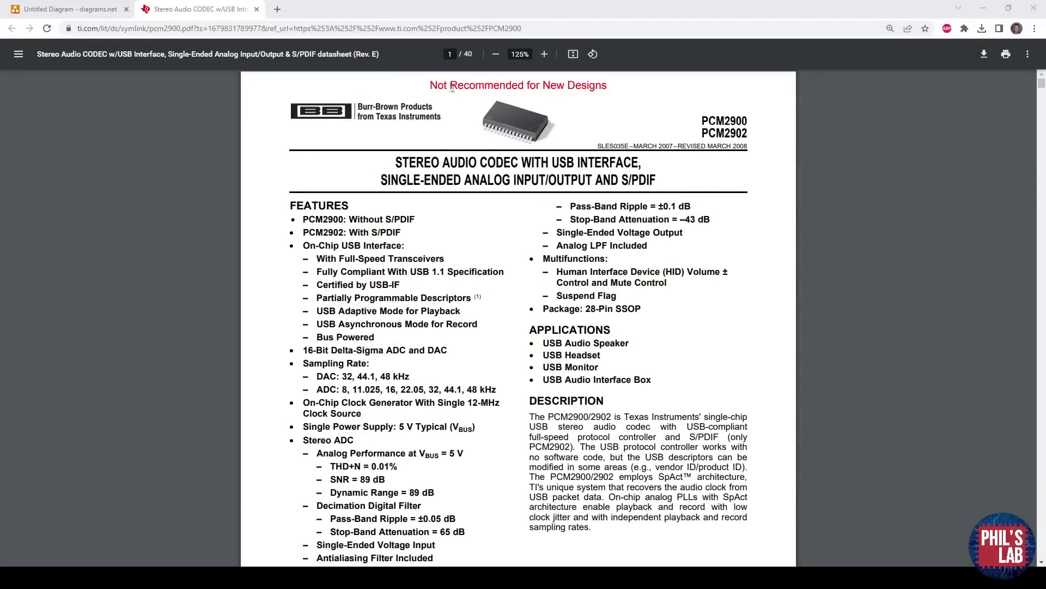
Step: Highlight the 'Not Recommended for New Designs' notice on the PCM2900 datasheet
drag(430, 85, 638, 85)
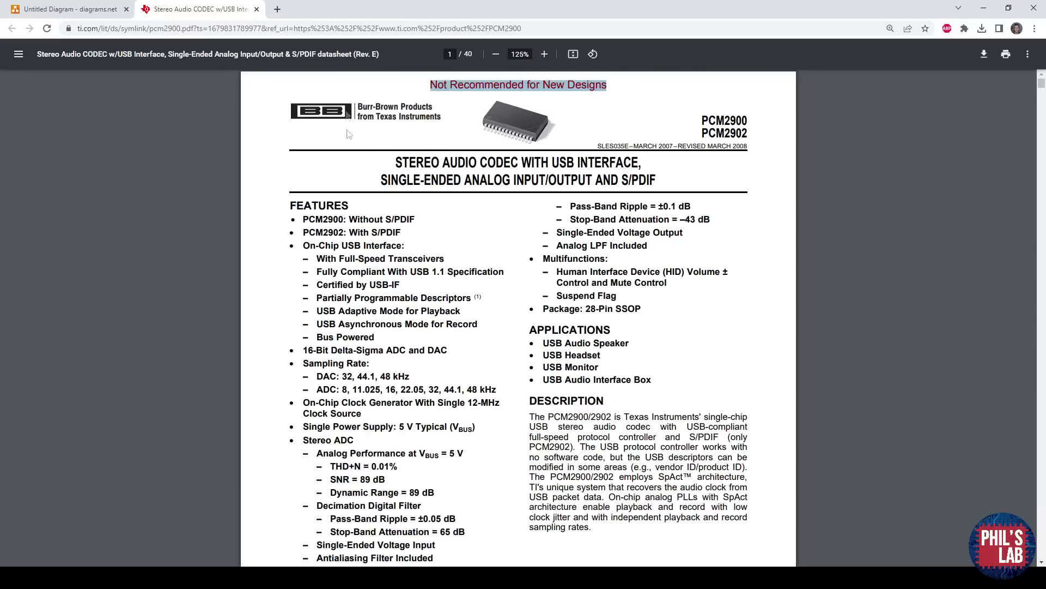
click(409, 145)
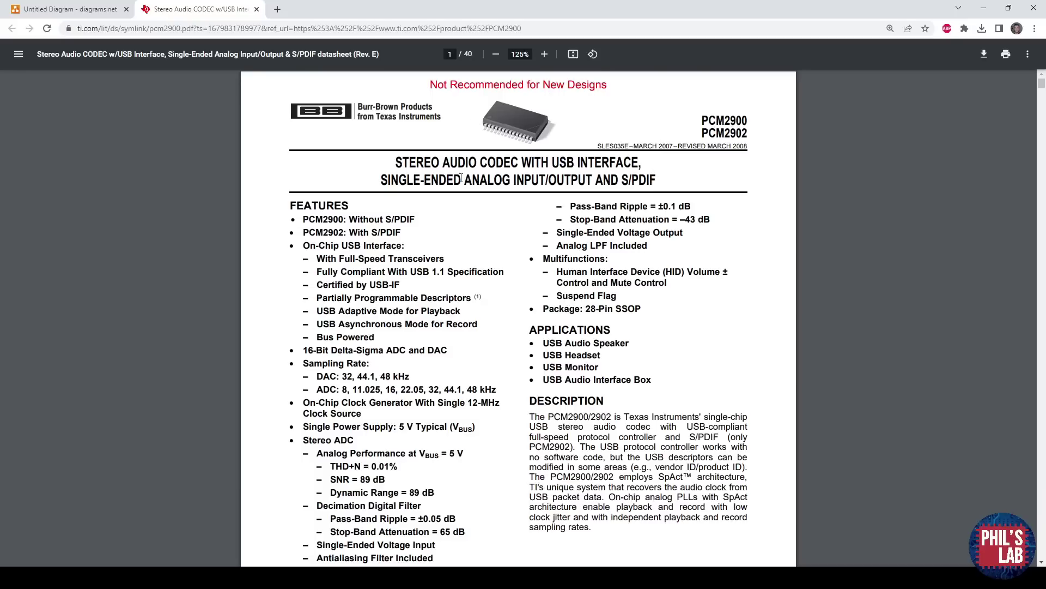
drag(417, 220, 306, 220)
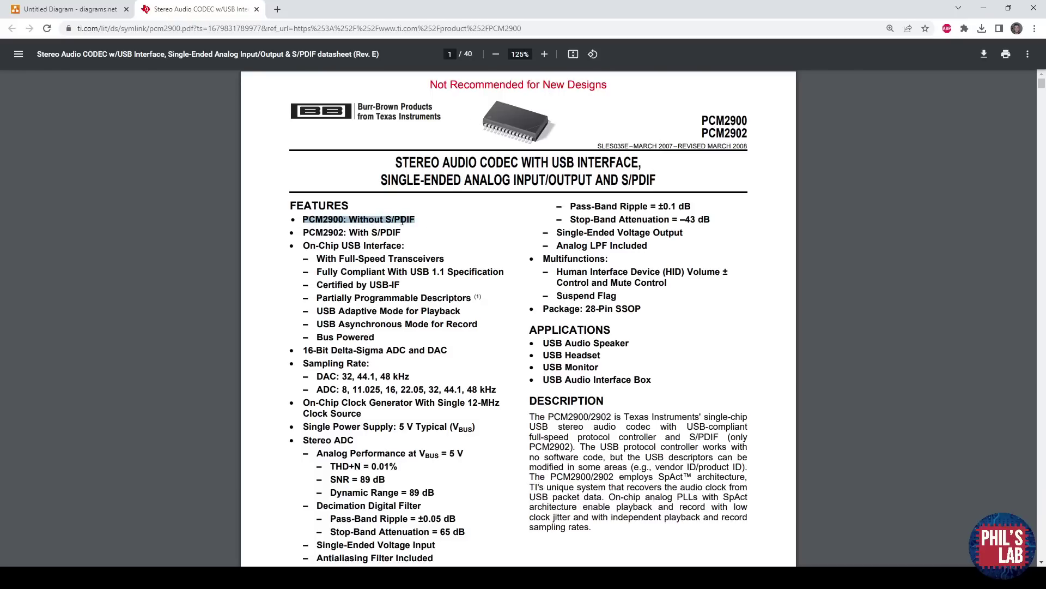
click(451, 221)
drag(303, 245, 413, 247)
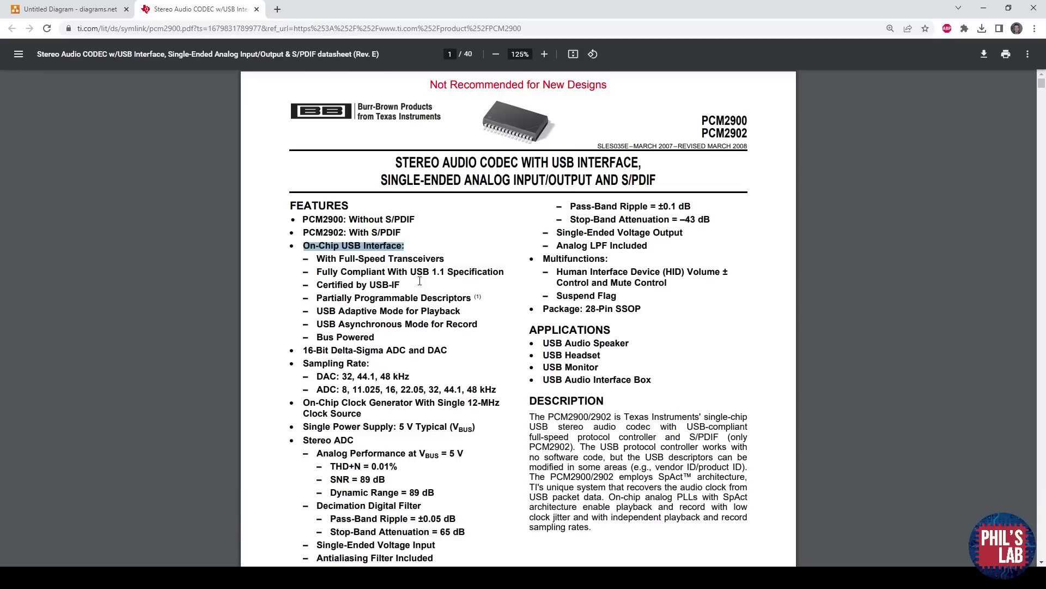
drag(303, 350, 333, 355)
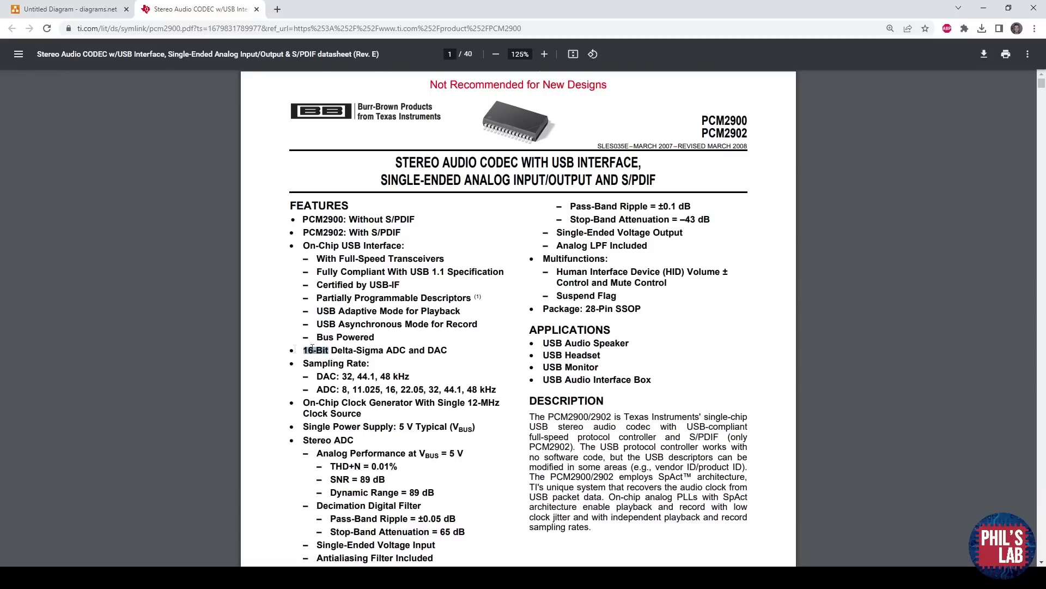
drag(410, 376, 384, 376)
scroll(407, 389, down, 1)
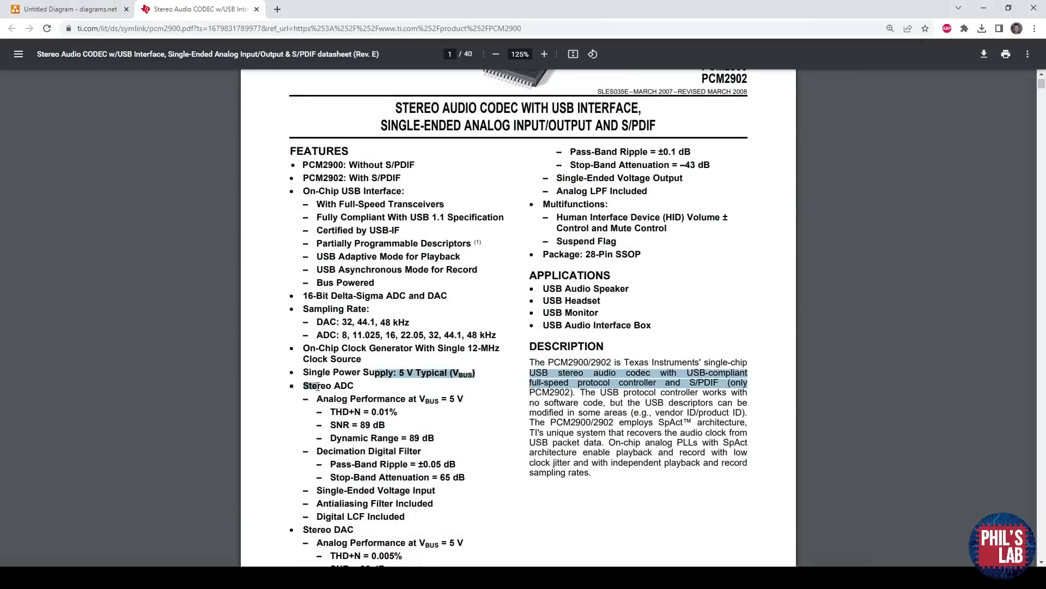
Step: Highlight the stereo DAC specs: SNR 96 dB, THD+N 0.005%, and the VBUS = 5 V line
click(379, 384)
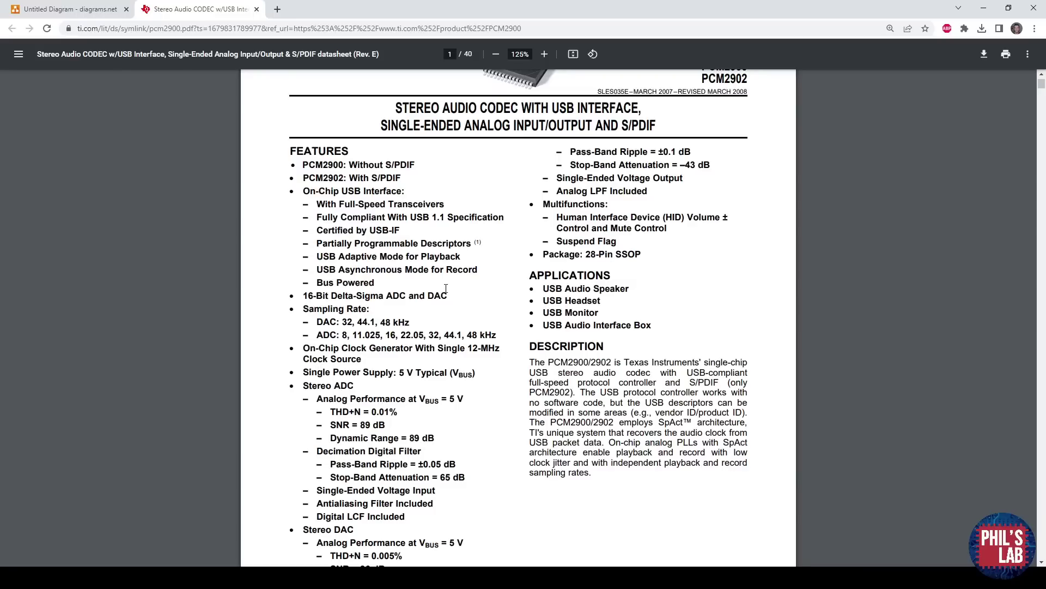
scroll(436, 295, down, 1)
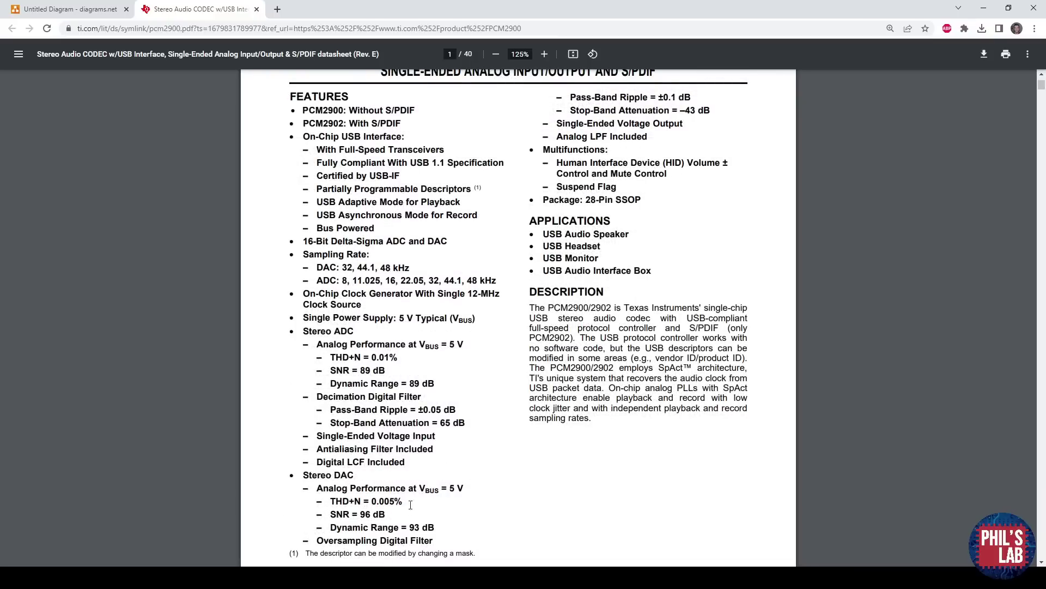
drag(390, 514, 332, 513)
triple_click(402, 499)
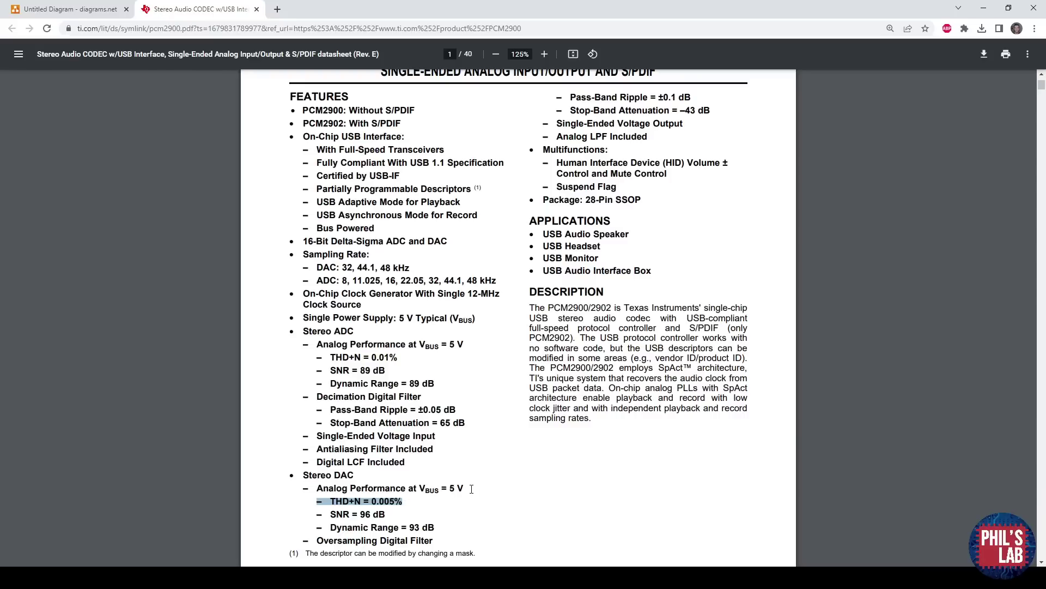
drag(472, 489, 325, 489)
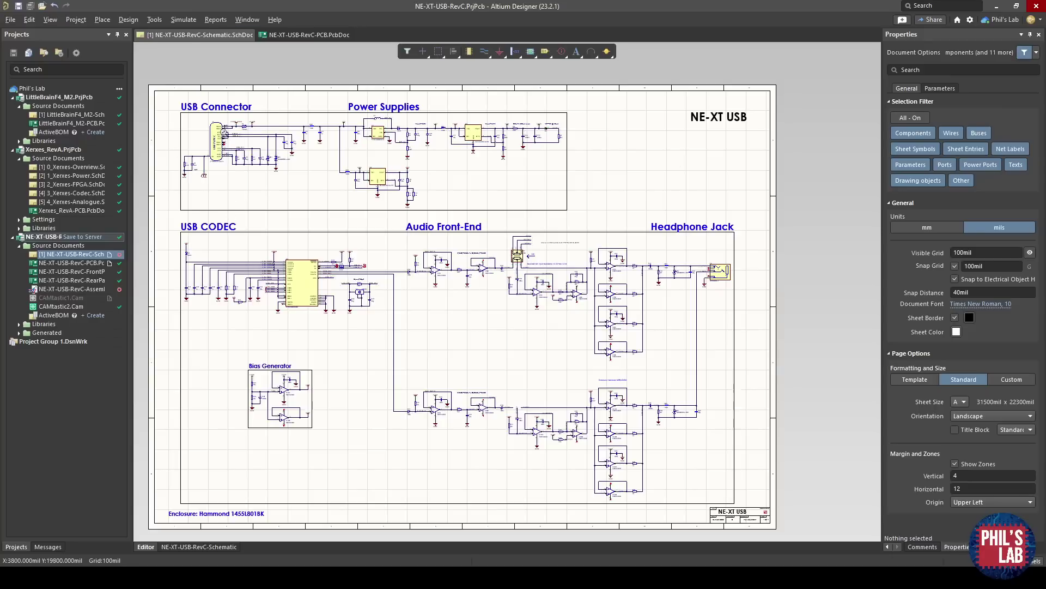
Step: Zoom into the USB Connector block until ferrite bead FB2 and capacitors C6, C7 fill the view
ctrl+scroll(229, 143, up, 3)
ctrl+scroll(268, 223, up, 2)
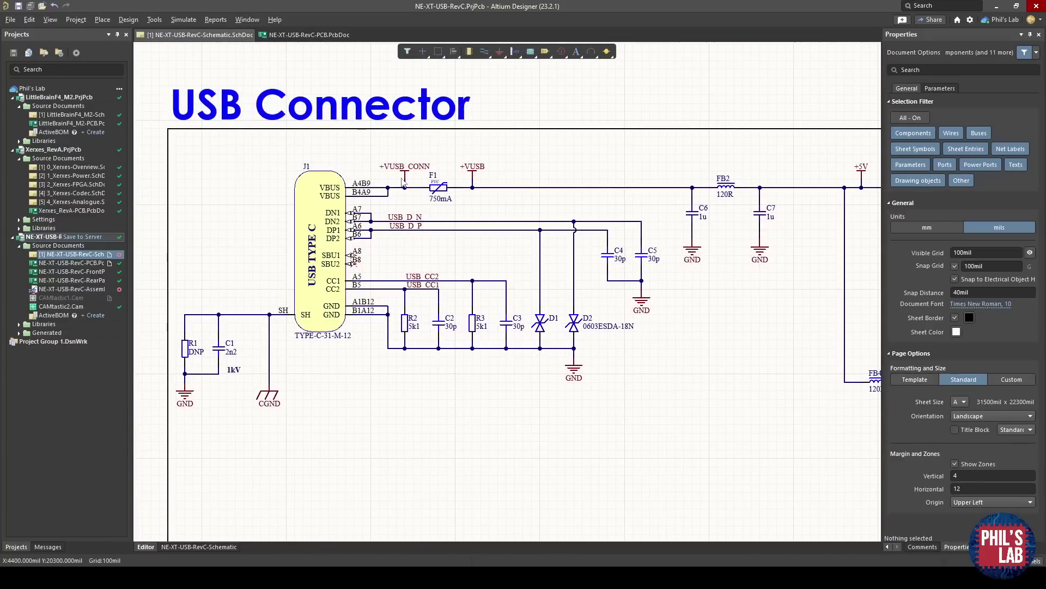
ctrl+scroll(404, 181, up, 1)
ctrl+scroll(335, 182, up, 2)
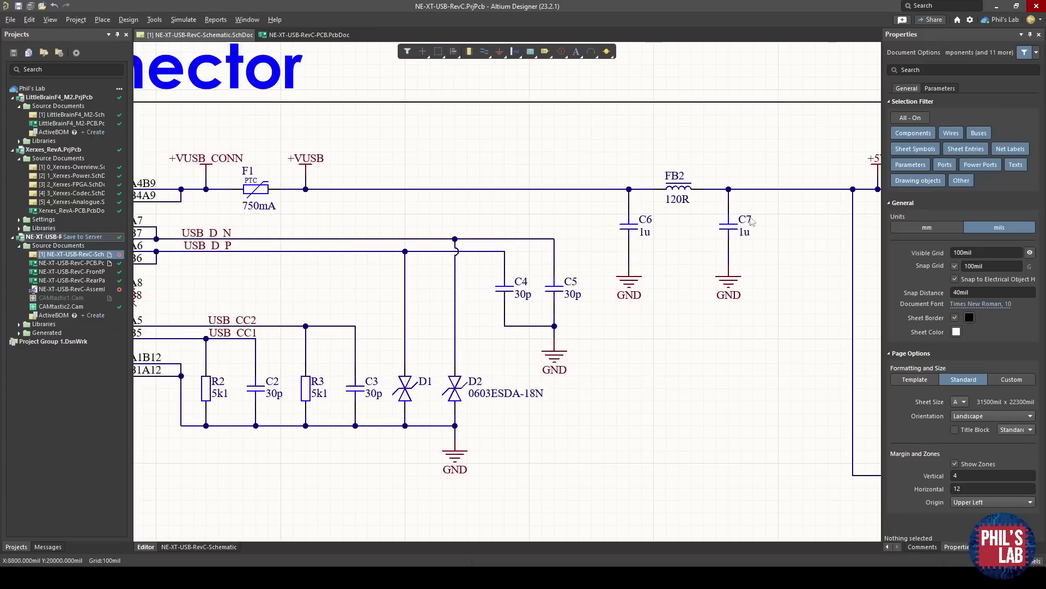
ctrl+scroll(746, 219, up, 3)
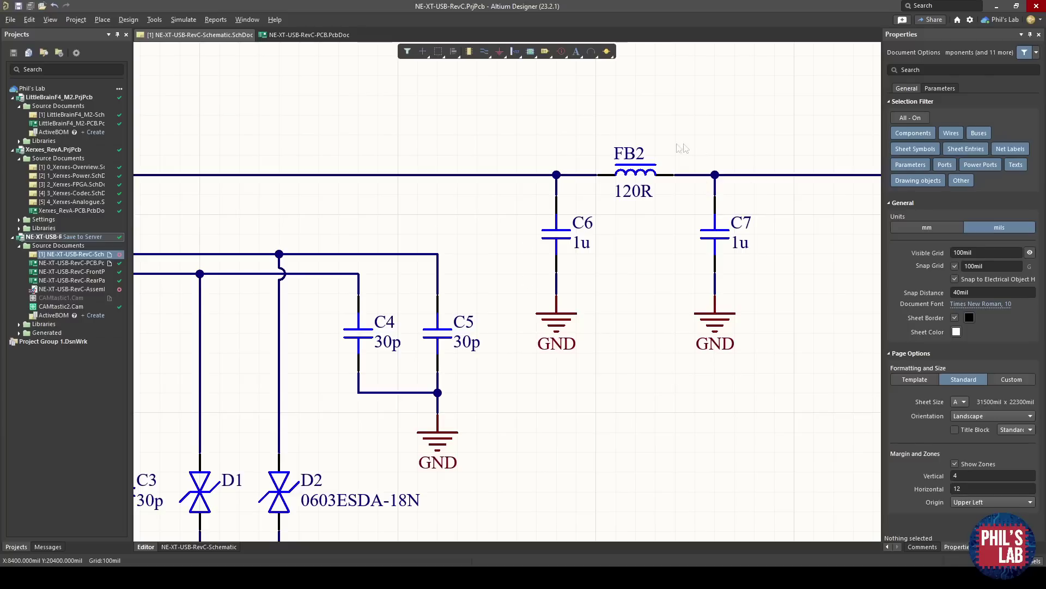
Step: Inspect the USB_D_P wire between DP1 and DP2 and the ESD diode D1
ctrl+scroll(652, 260, down, 2)
ctrl+scroll(327, 223, up, 2)
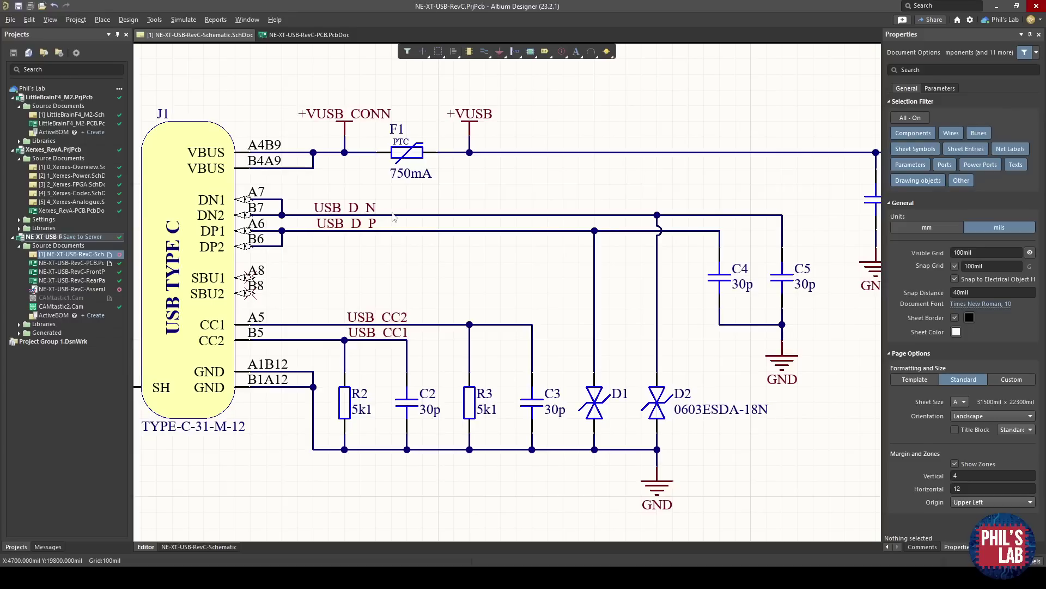
ctrl+scroll(277, 217, up, 2)
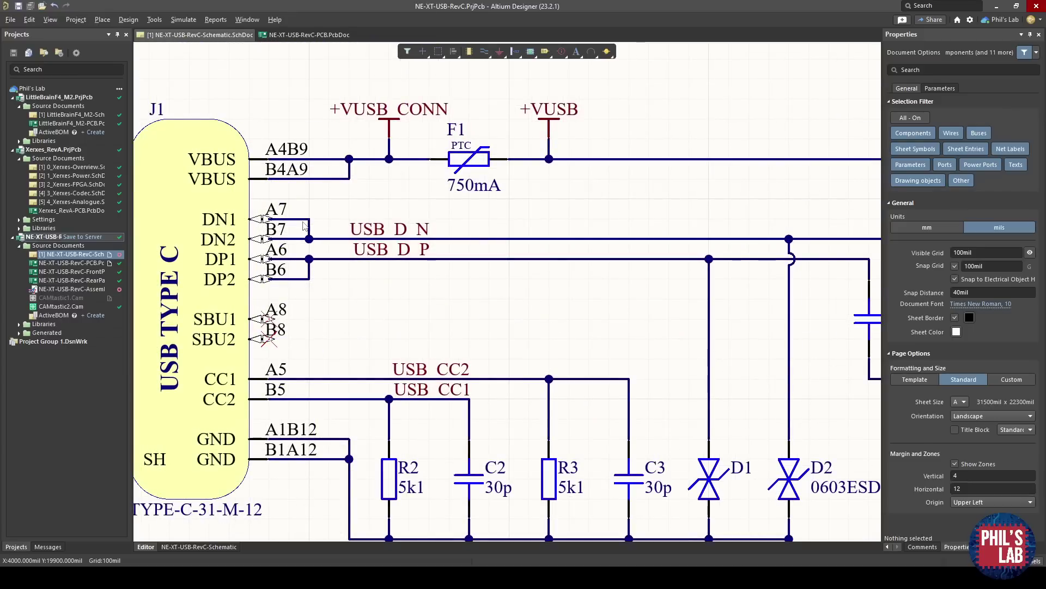
click(308, 272)
right_drag(555, 269, 494, 263)
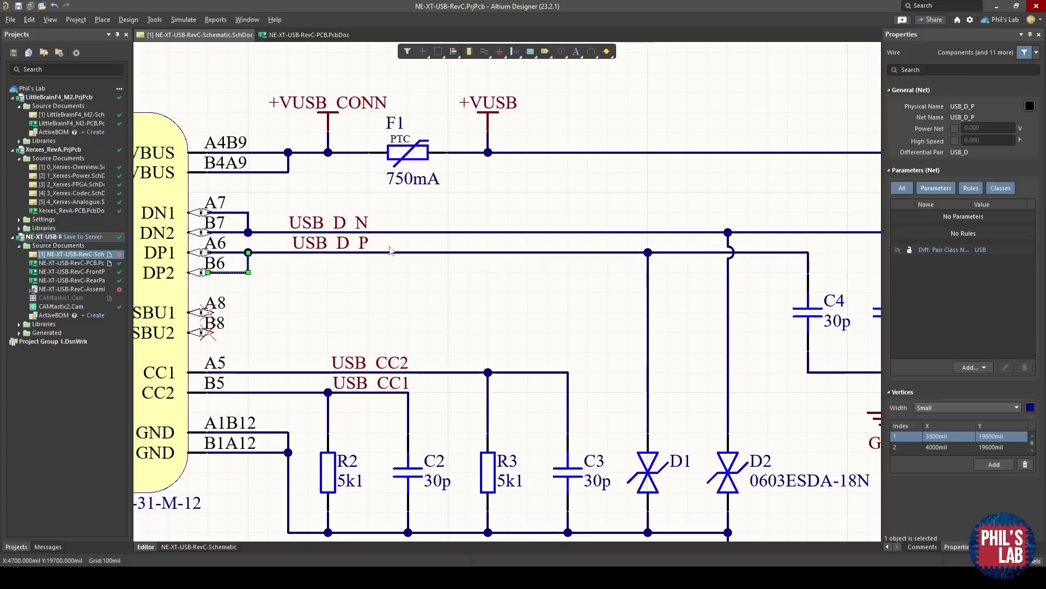
click(492, 304)
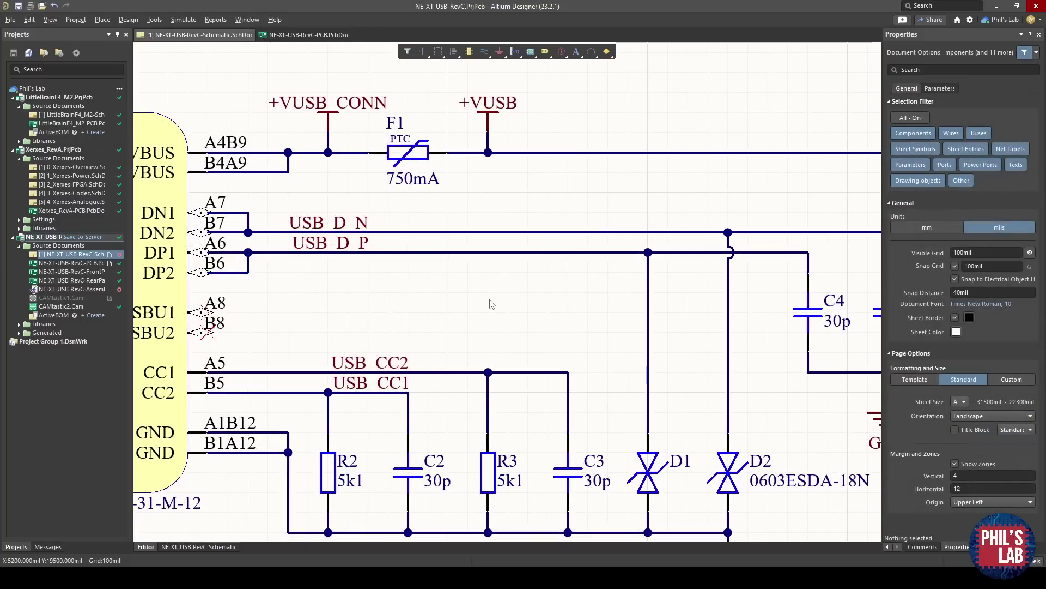
click(658, 480)
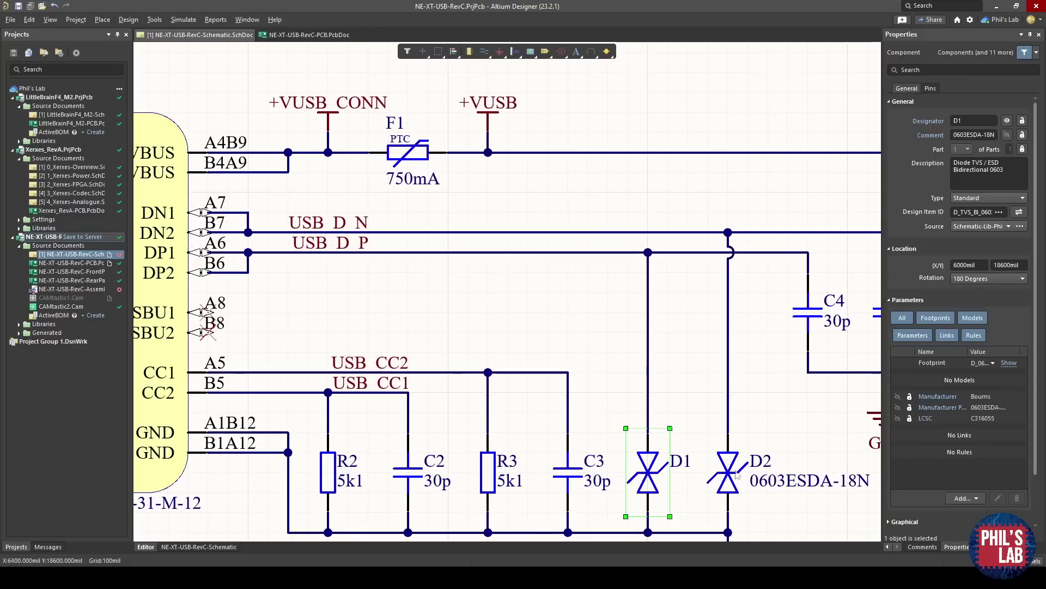
click(735, 468)
Step: Review the properties of the 30p capacitors C4 and C5 on the USB data lines
right_drag(799, 411, 594, 388)
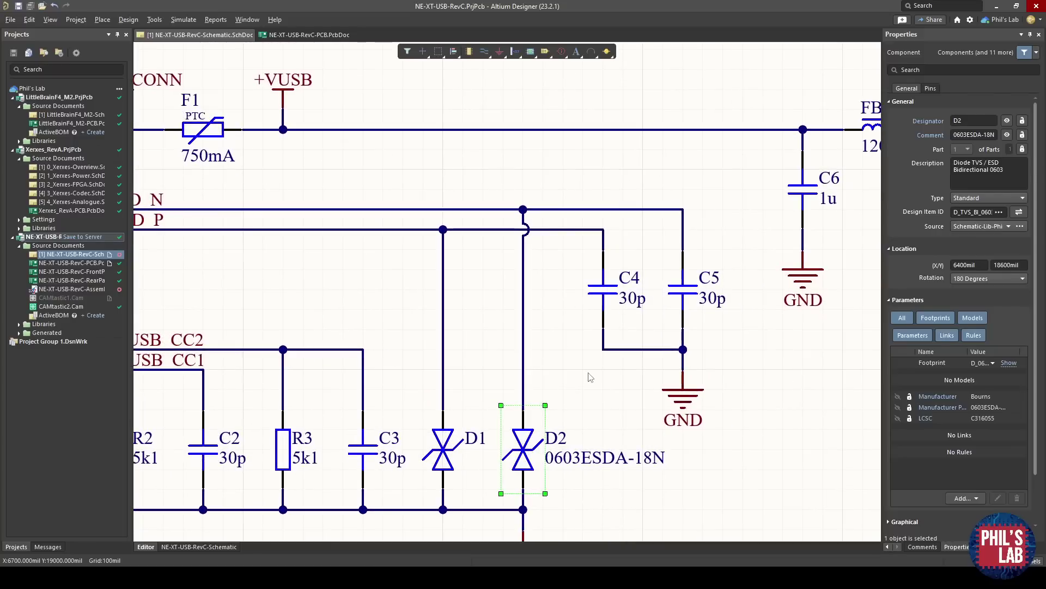
click(612, 288)
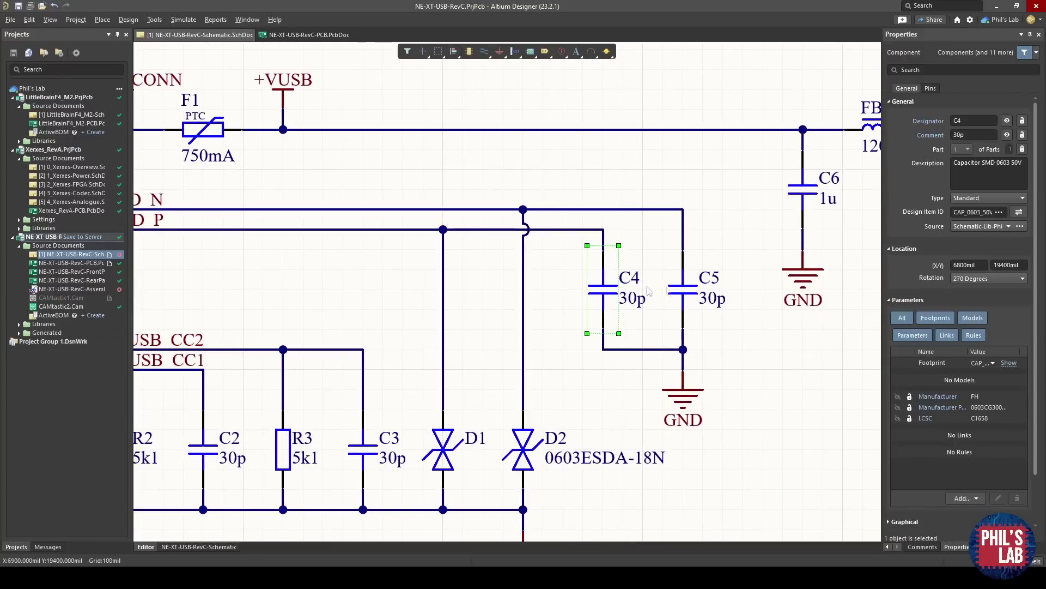
click(683, 286)
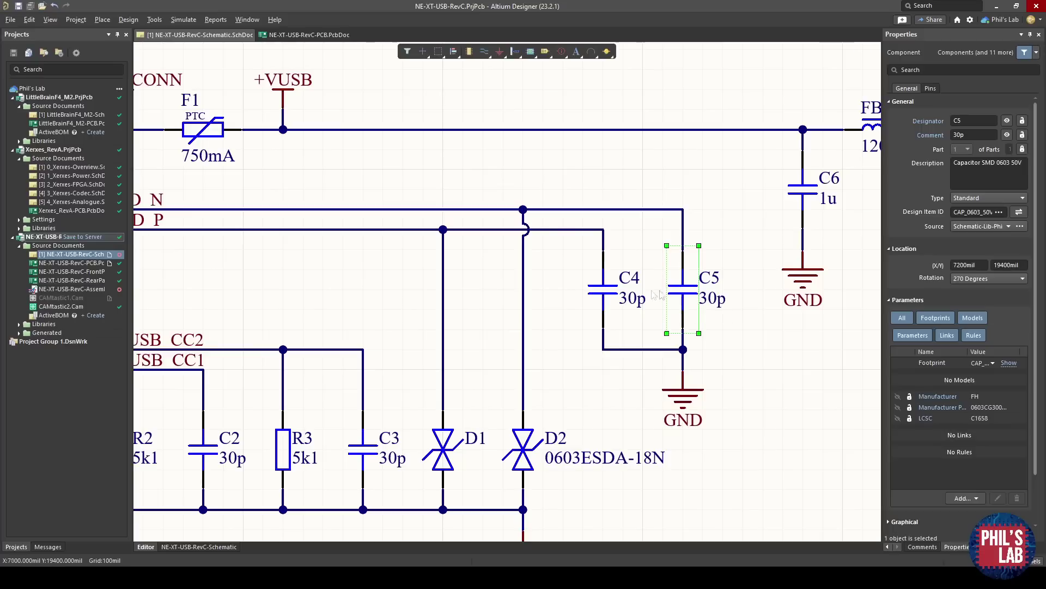
ctrl+scroll(586, 278, down, 1)
click(586, 278)
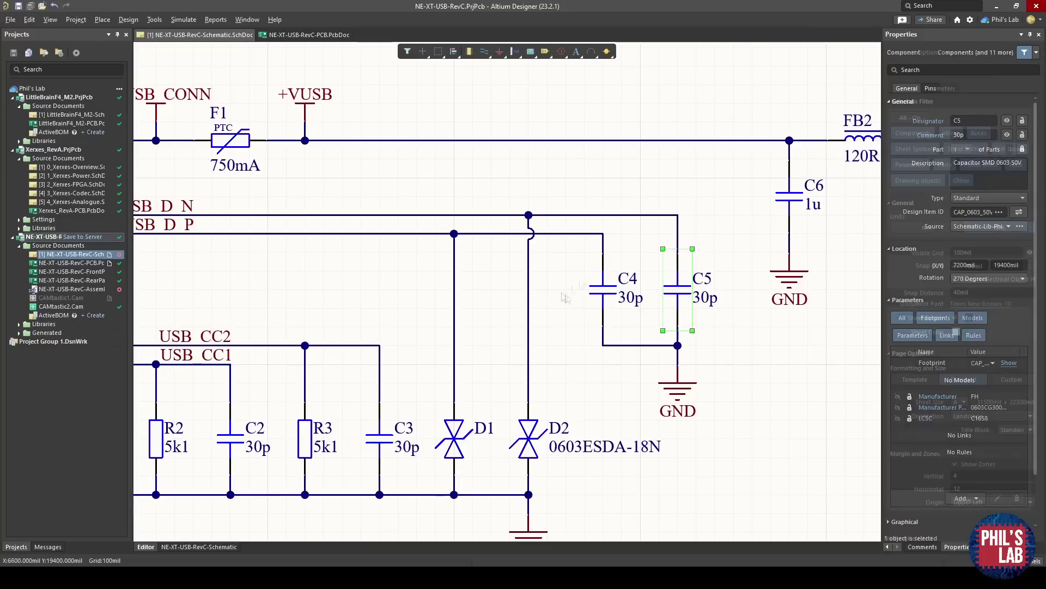
click(606, 281)
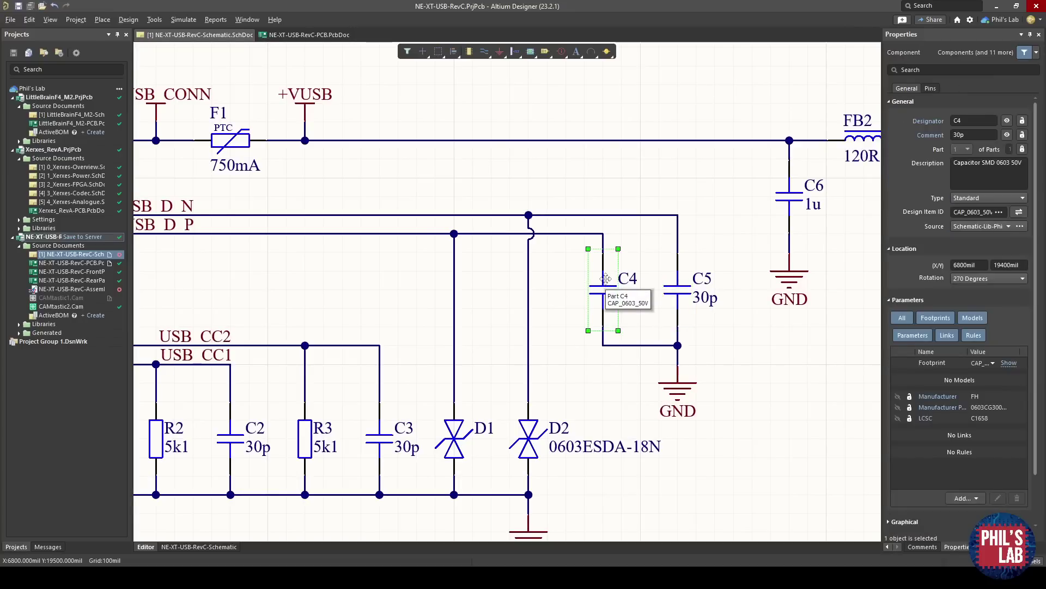
click(689, 284)
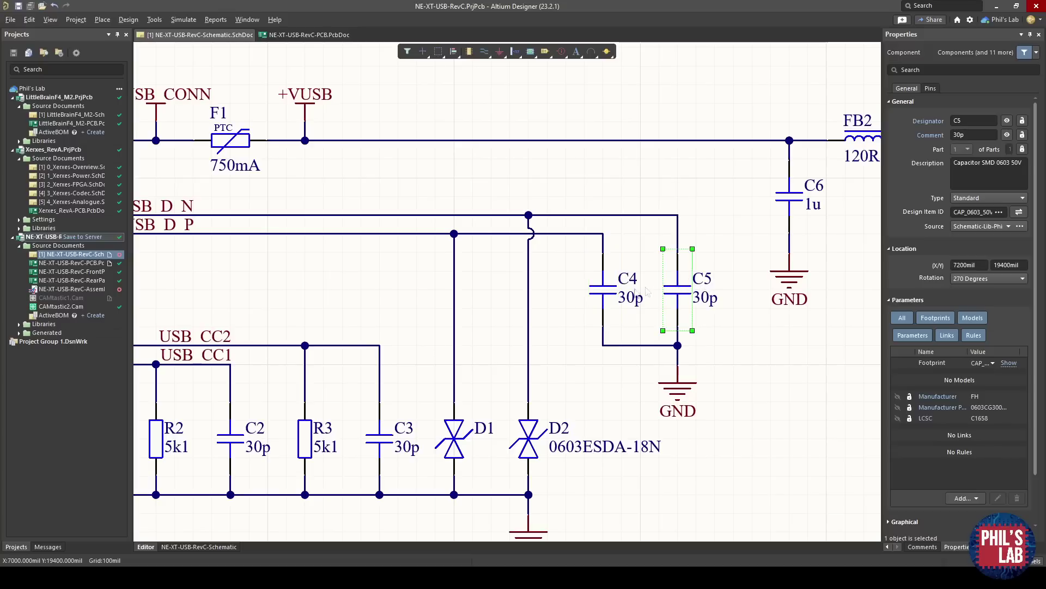
click(595, 290)
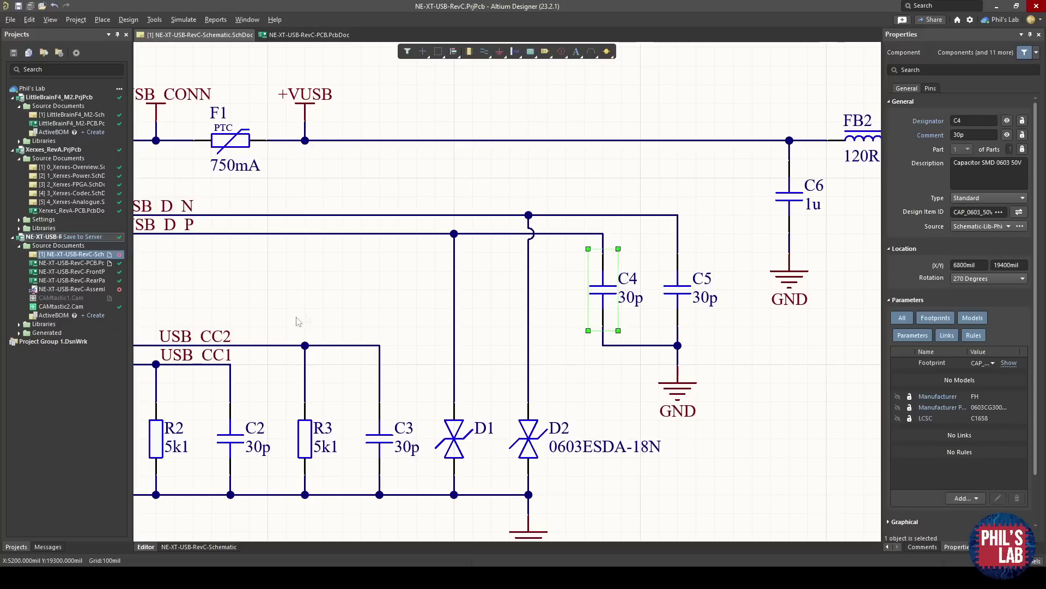
right_drag(163, 334, 443, 266)
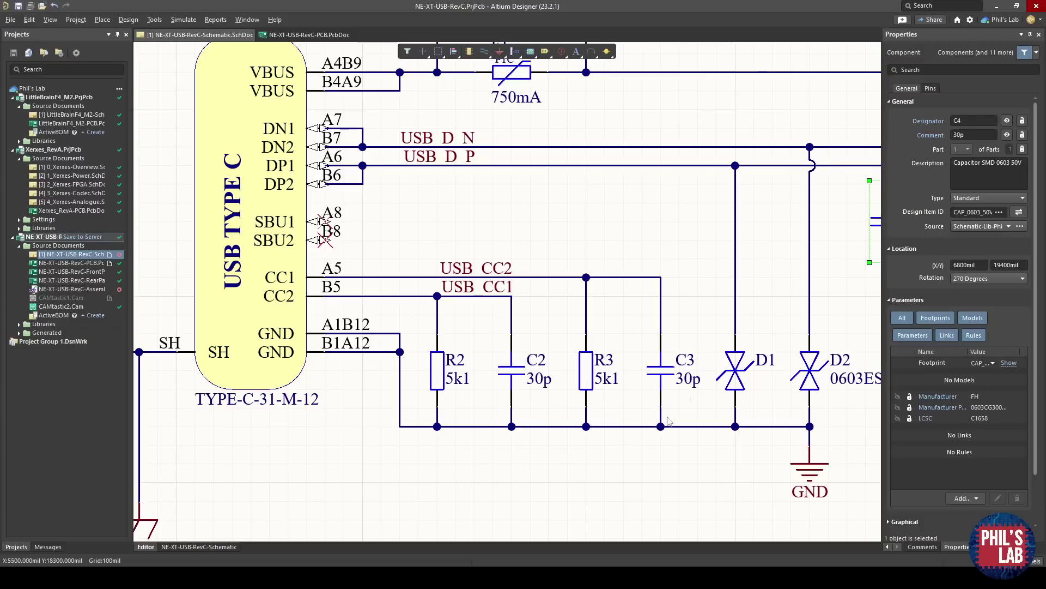
Step: Check the properties of the 5k1 CC-line resistors R2 and R3, then deselect
click(442, 375)
click(585, 369)
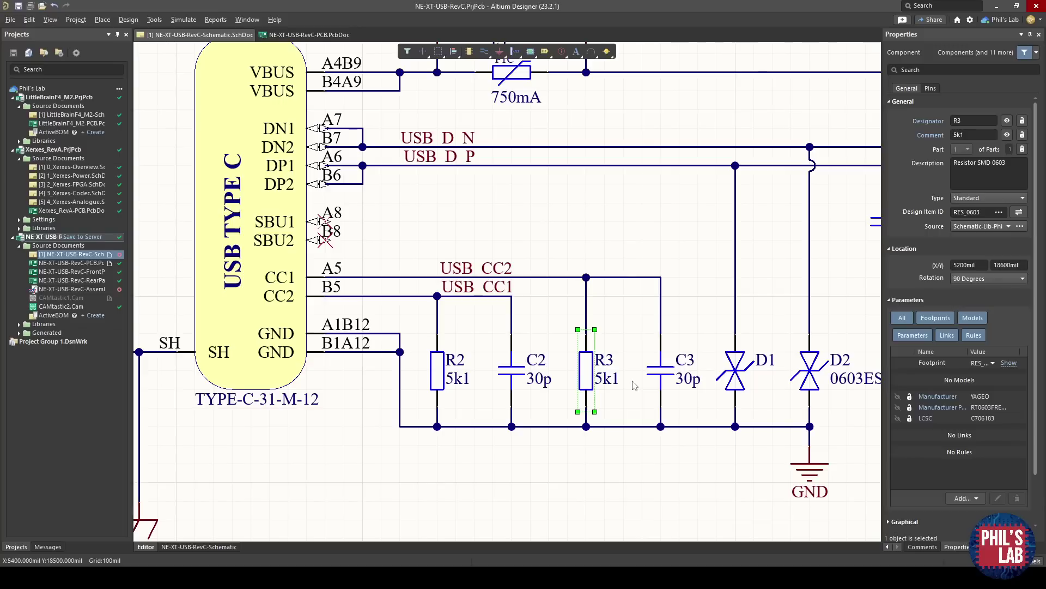
click(578, 270)
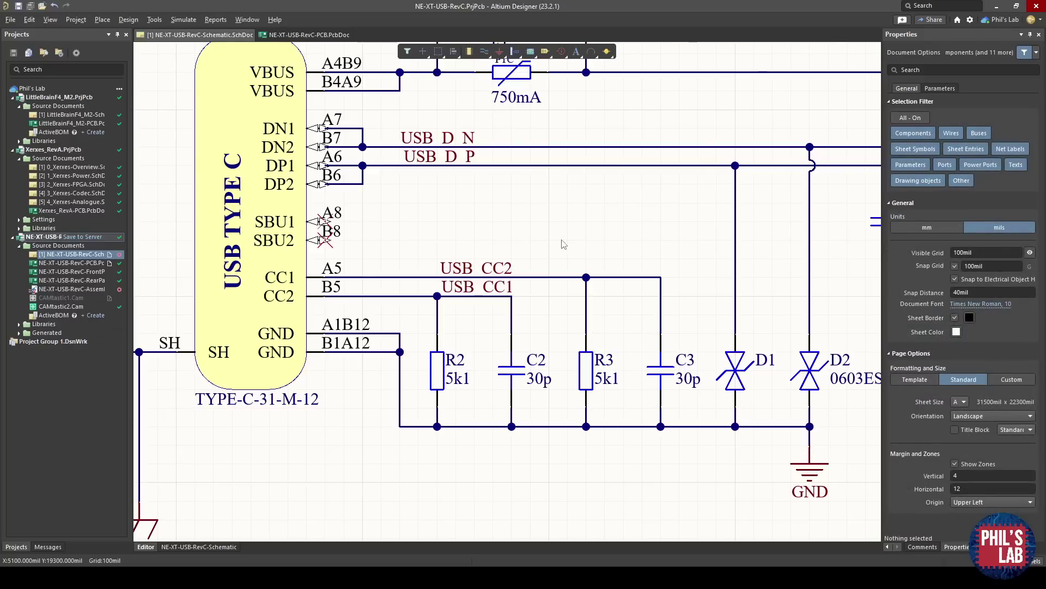
ctrl+scroll(563, 244, down, 2)
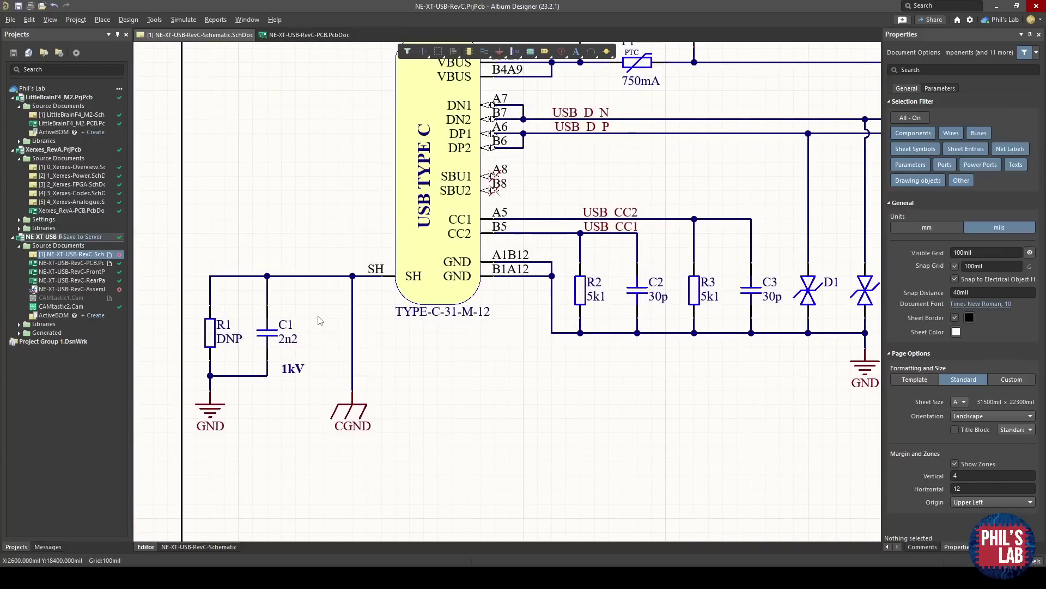
Step: Inspect the 2n2 1kV shield capacitor C1 and the DNP resistor R1, then zoom back out
ctrl+scroll(264, 337, up, 3)
click(268, 332)
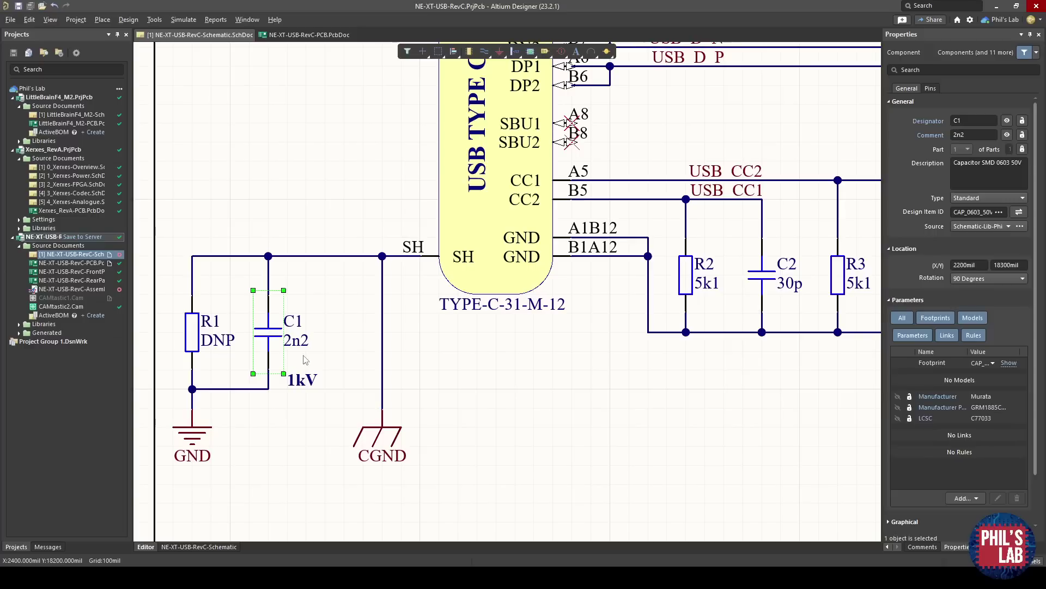
click(206, 437)
ctrl+scroll(194, 343, up, 2)
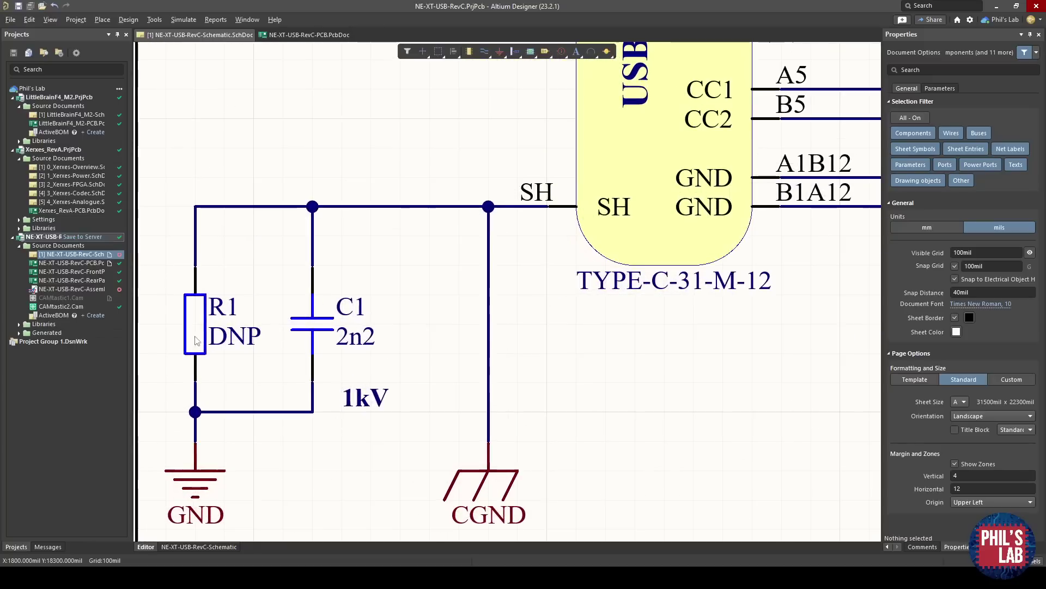
click(201, 324)
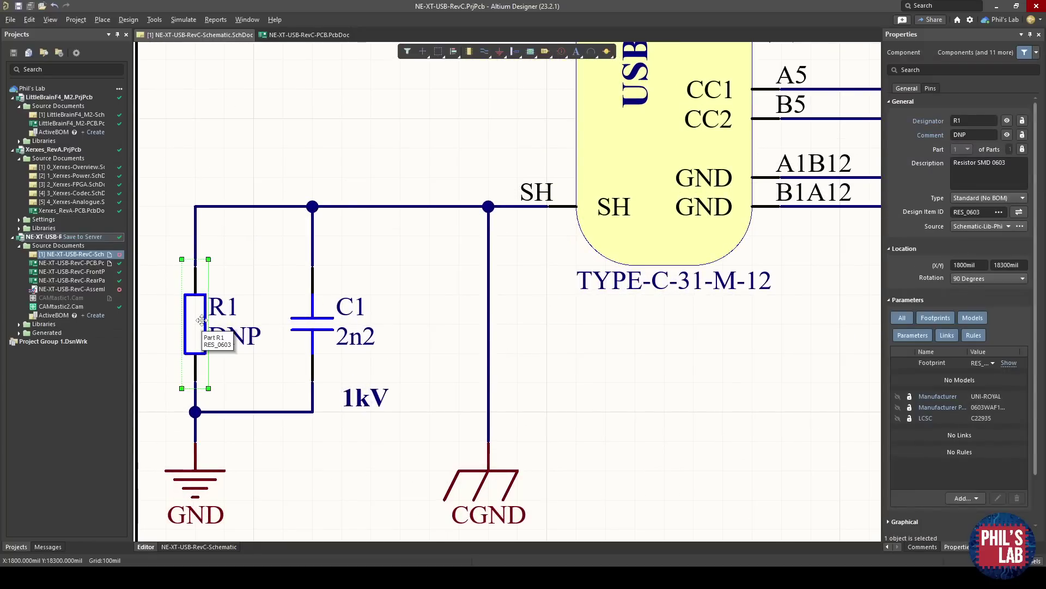
ctrl+scroll(207, 316, down, 5)
click(231, 310)
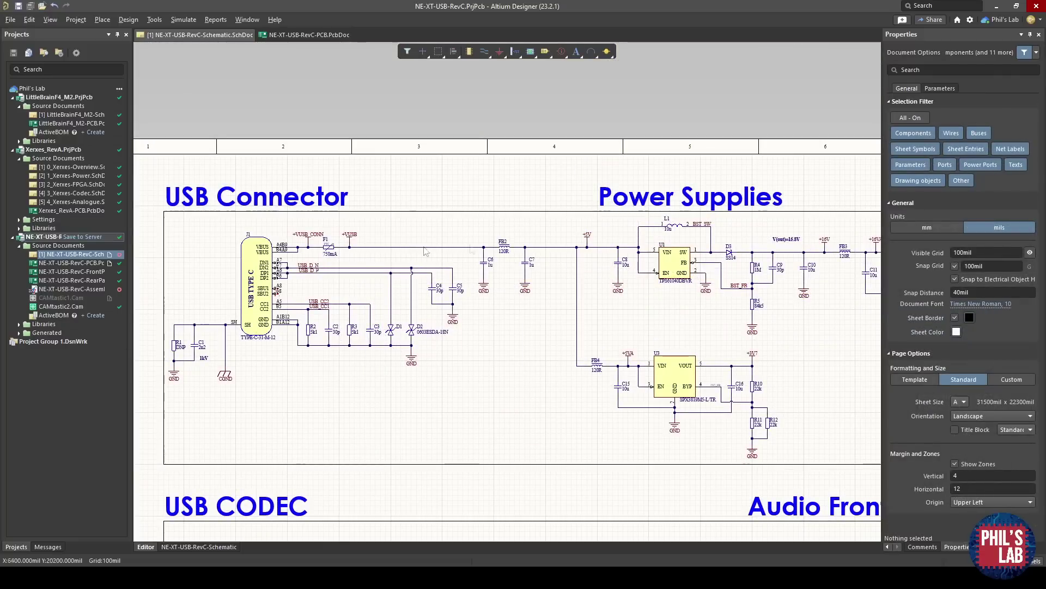
Step: Zoom into the FB2/C6/C7 area and pan toward boost converter U1, L1 and D3
ctrl+scroll(520, 271, up, 3)
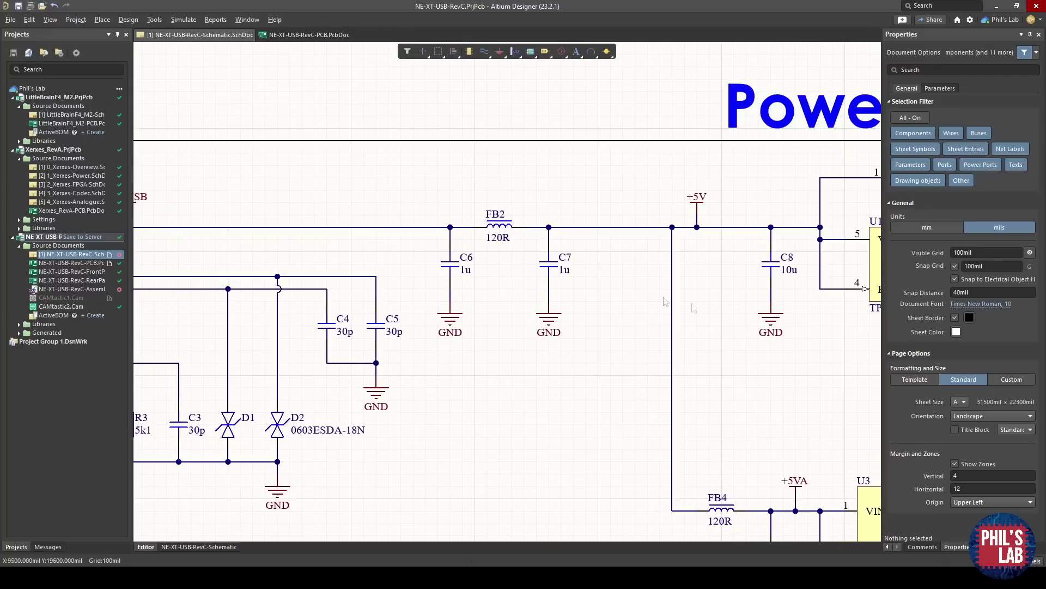
right_drag(785, 342, 504, 321)
ctrl+scroll(504, 322, down, 5)
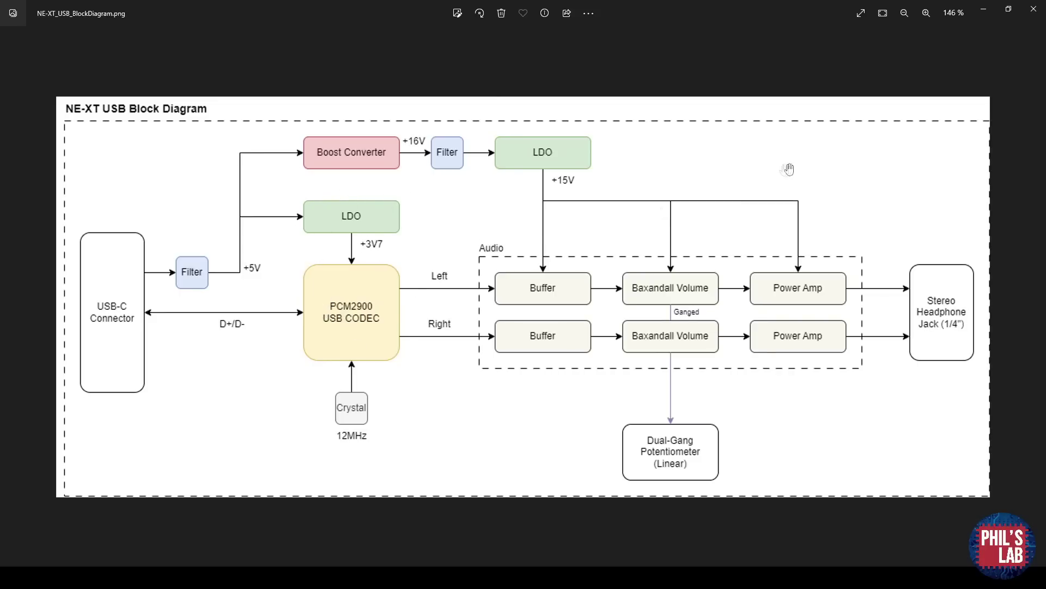
Step: Minimize the NE-XT USB block diagram to return to the Power Supplies schematic
click(984, 9)
ctrl+scroll(526, 225, up, 3)
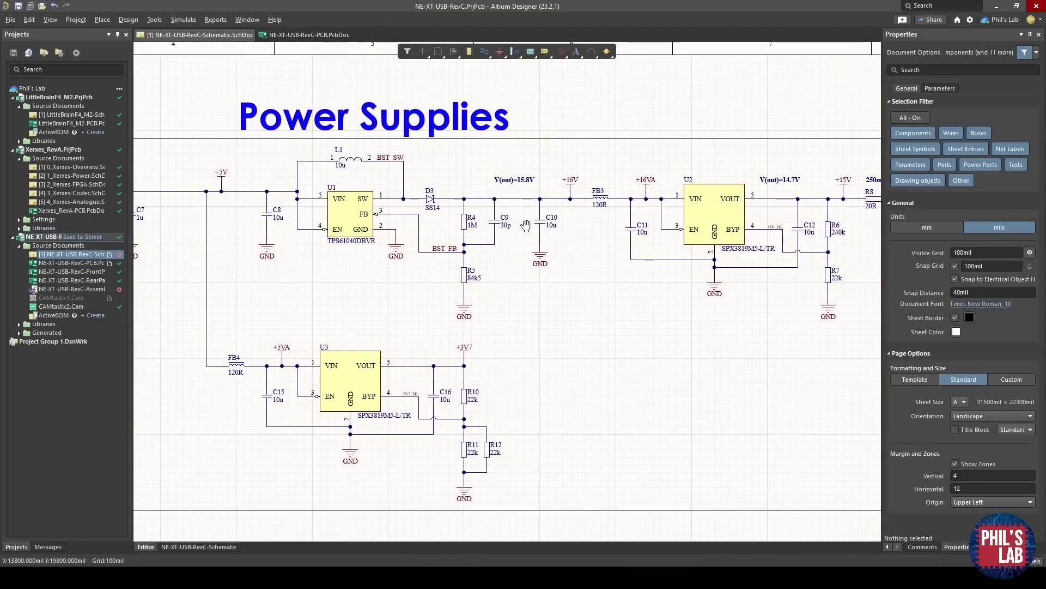
Step: Inspect boost converter U1, inductor L1, input capacitor C8 and output capacitor C10
ctrl+scroll(360, 214, up, 2)
click(360, 214)
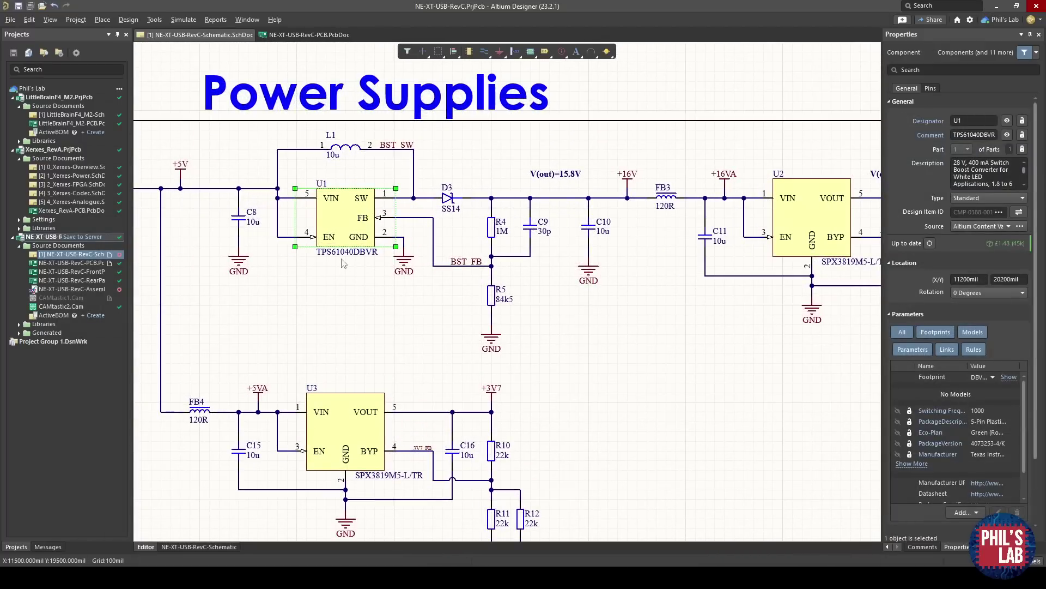
click(334, 275)
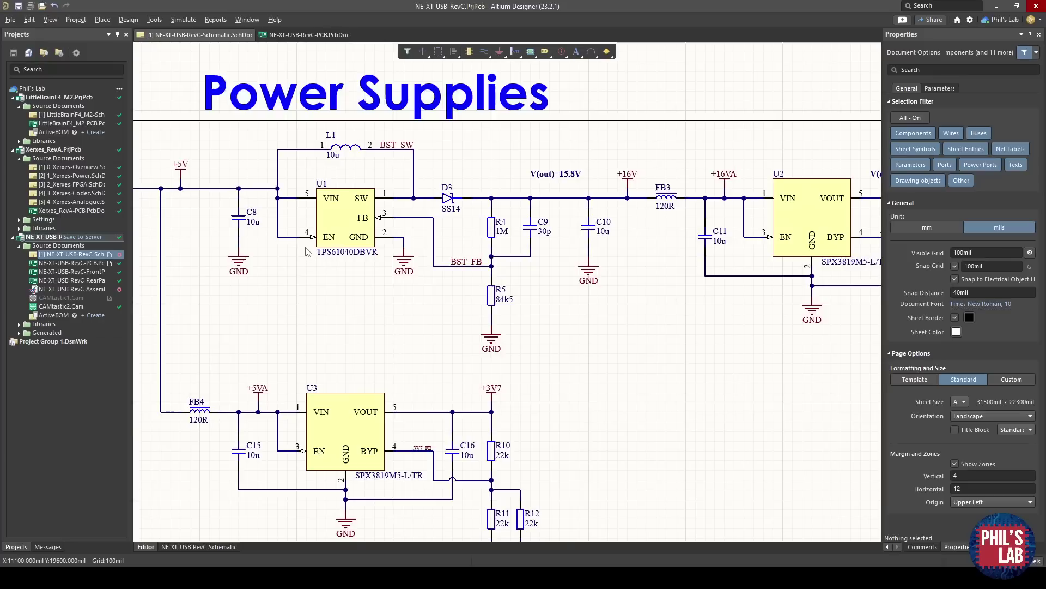
ctrl+scroll(334, 275, up, 1)
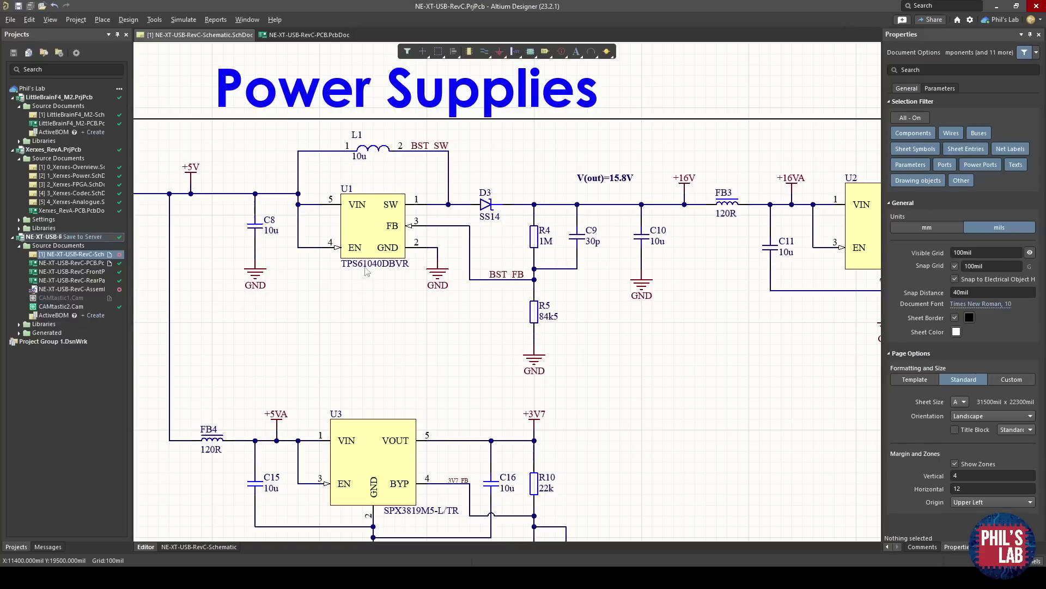
ctrl+scroll(360, 207, up, 1)
click(395, 131)
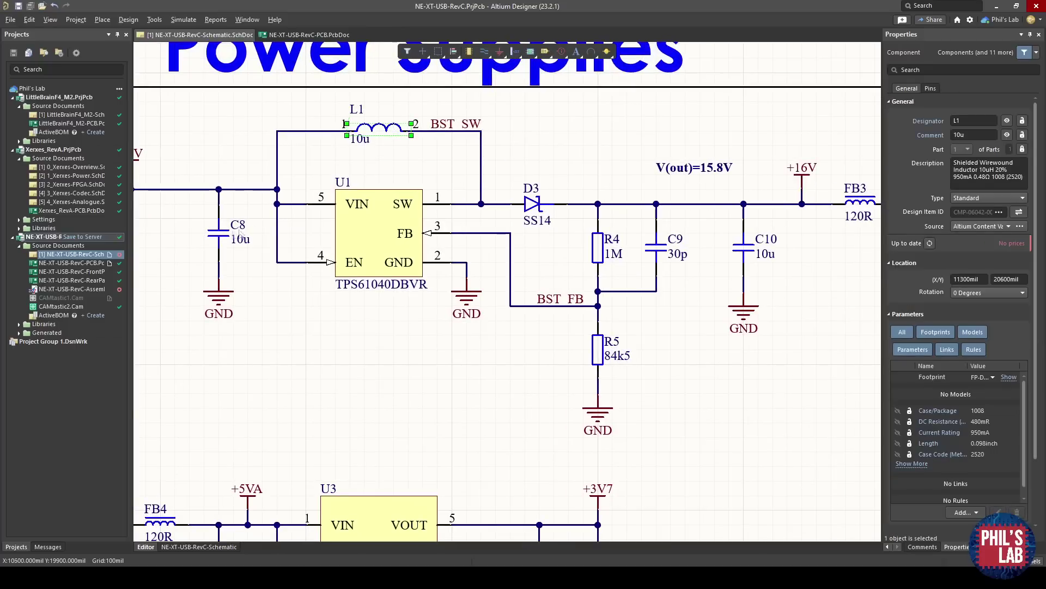
click(216, 235)
click(743, 246)
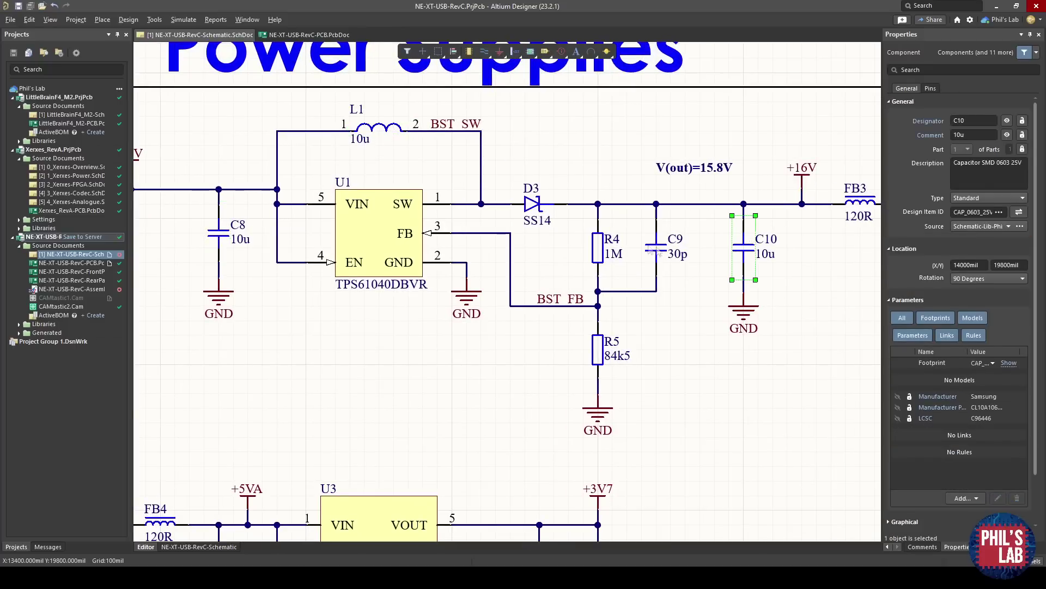
Step: Inspect Schottky diode D3 and select the V(out)=15.8V note
ctrl+scroll(632, 240, up, 1)
click(517, 192)
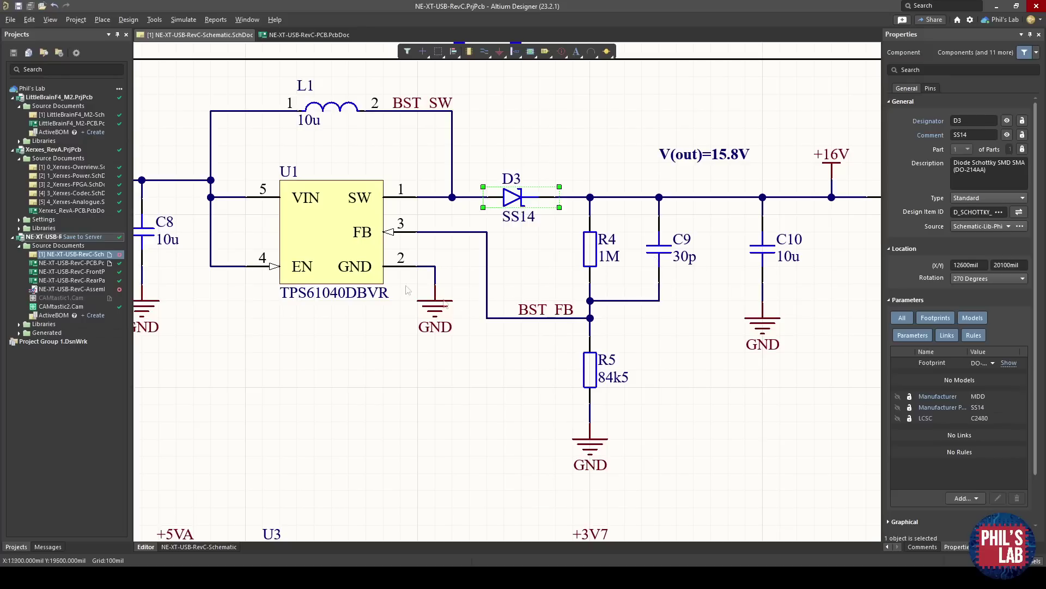
click(365, 368)
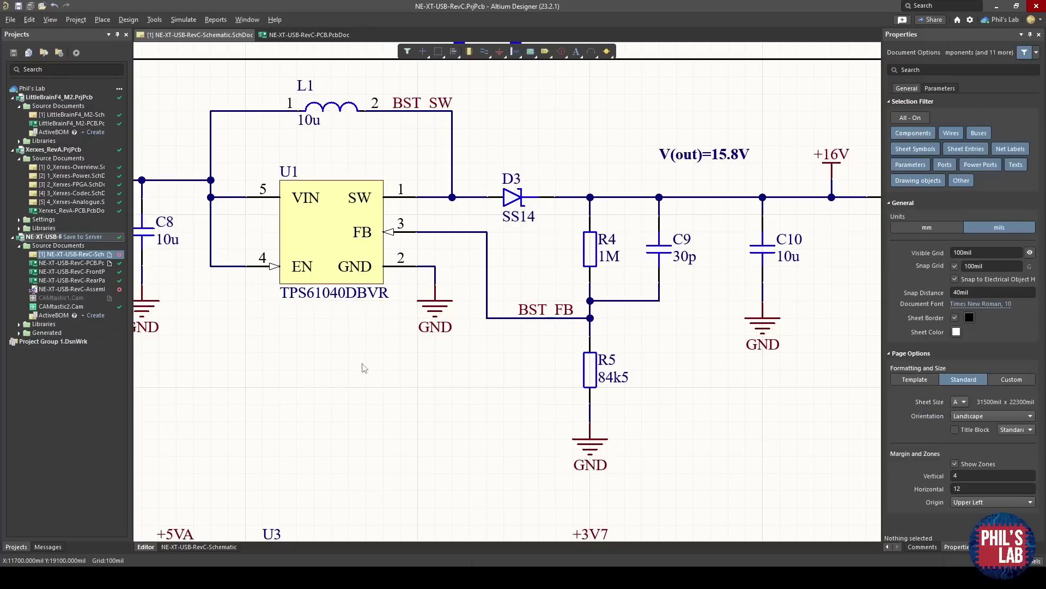
click(733, 158)
Step: Inspect feedback divider resistors R4 (1M) and R5 (84k5)
ctrl+scroll(712, 152, up, 1)
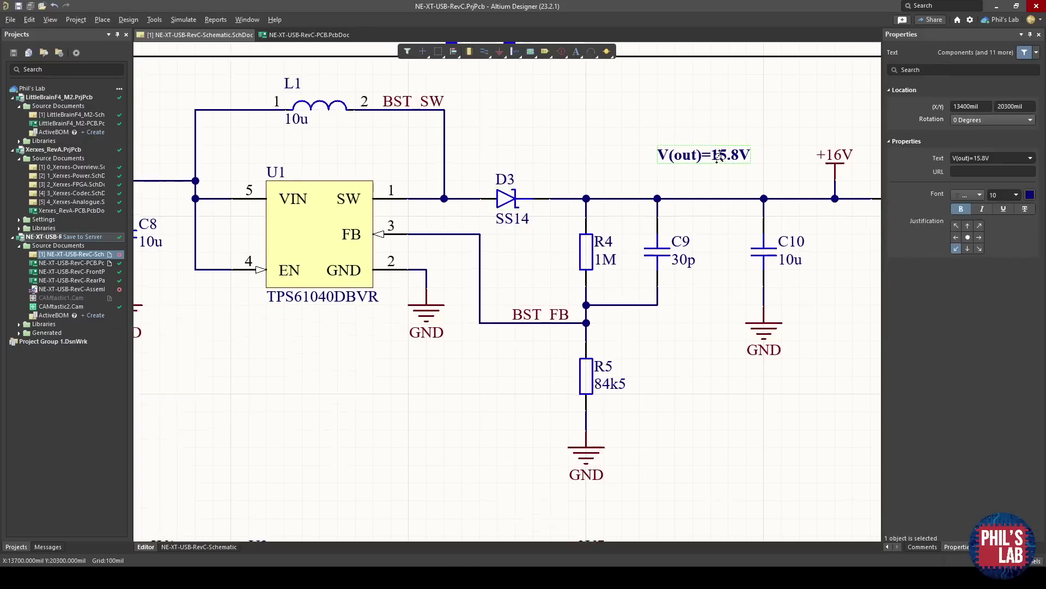
click(583, 247)
click(587, 380)
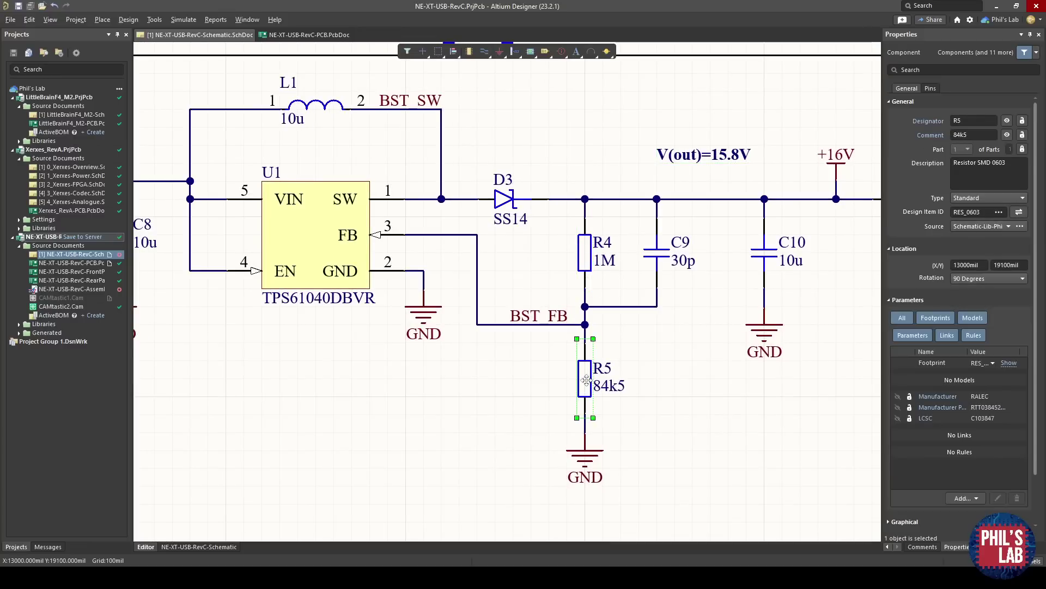
ctrl+scroll(586, 380, down, 2)
right_drag(763, 288, 508, 245)
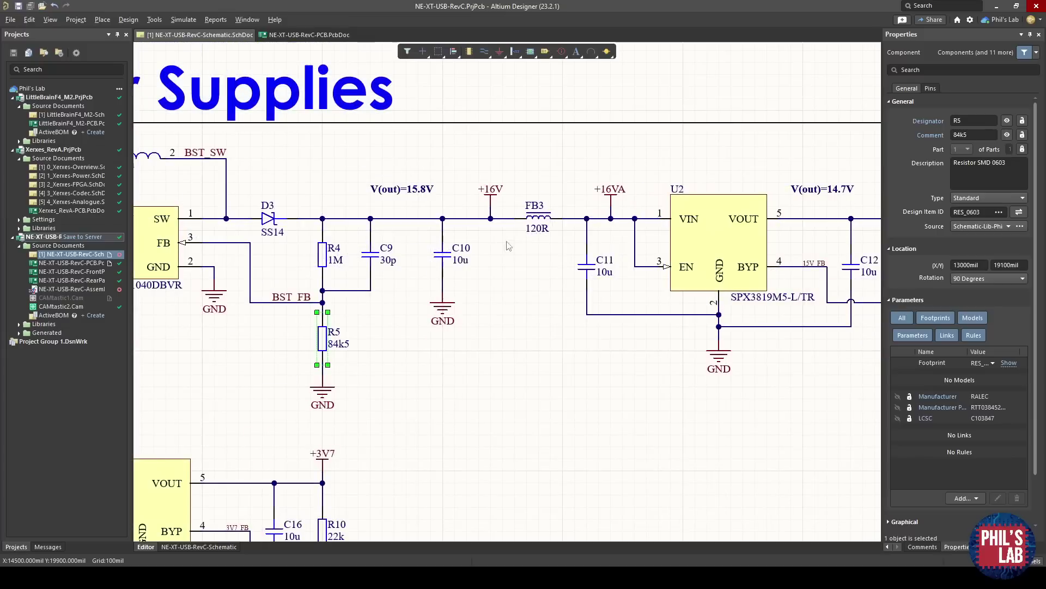
click(543, 218)
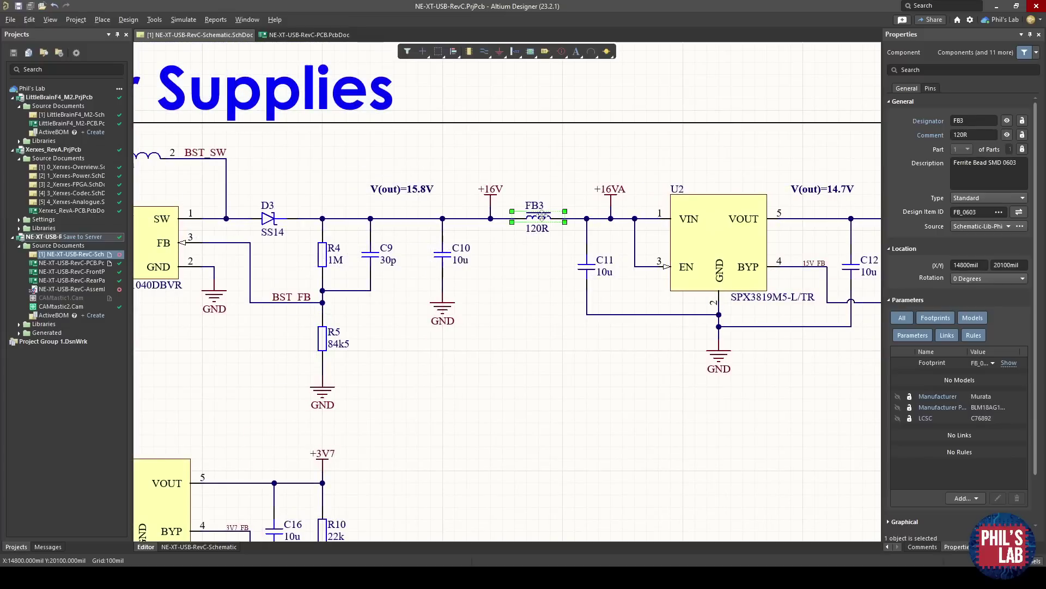
right_drag(470, 268, 625, 272)
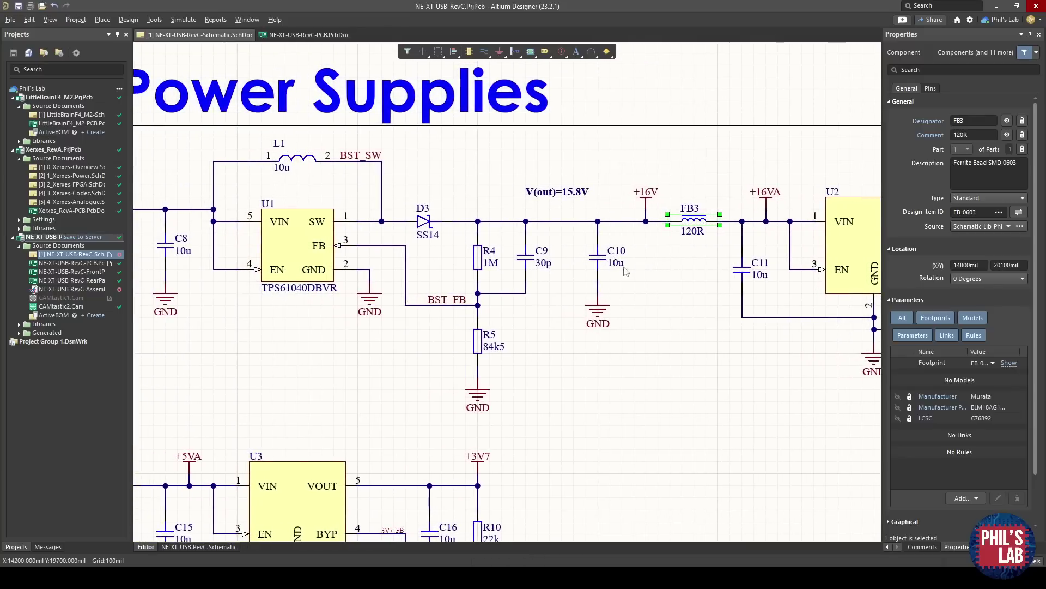
click(597, 263)
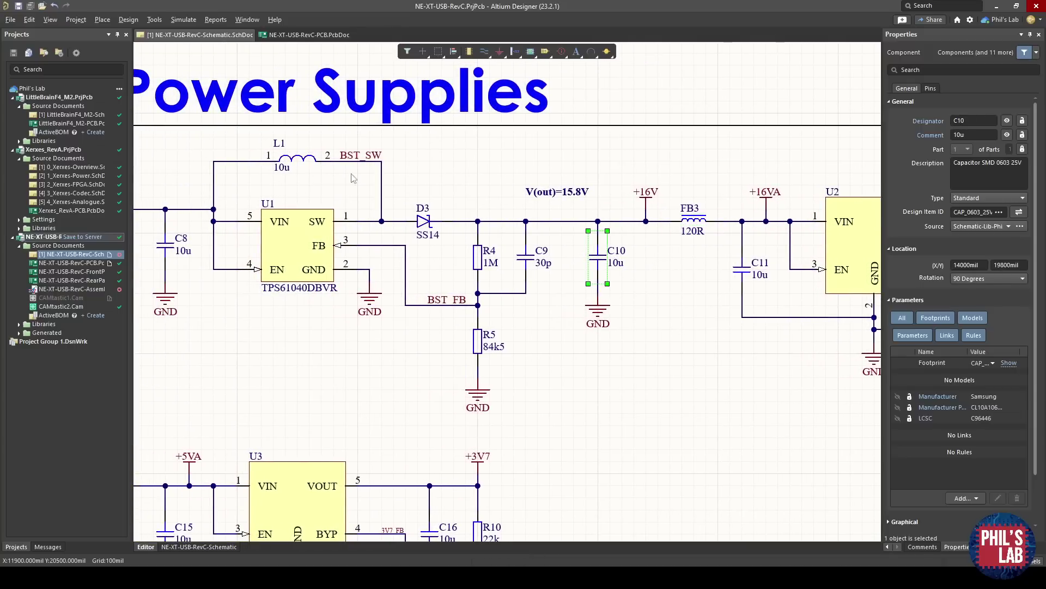
right_drag(735, 250, 504, 278)
click(502, 278)
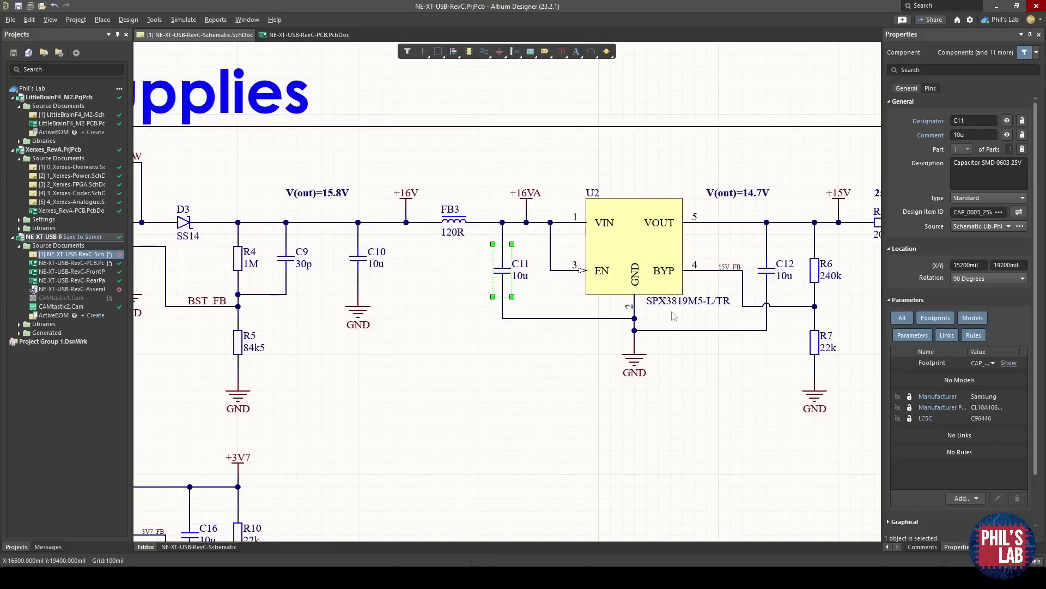
click(357, 260)
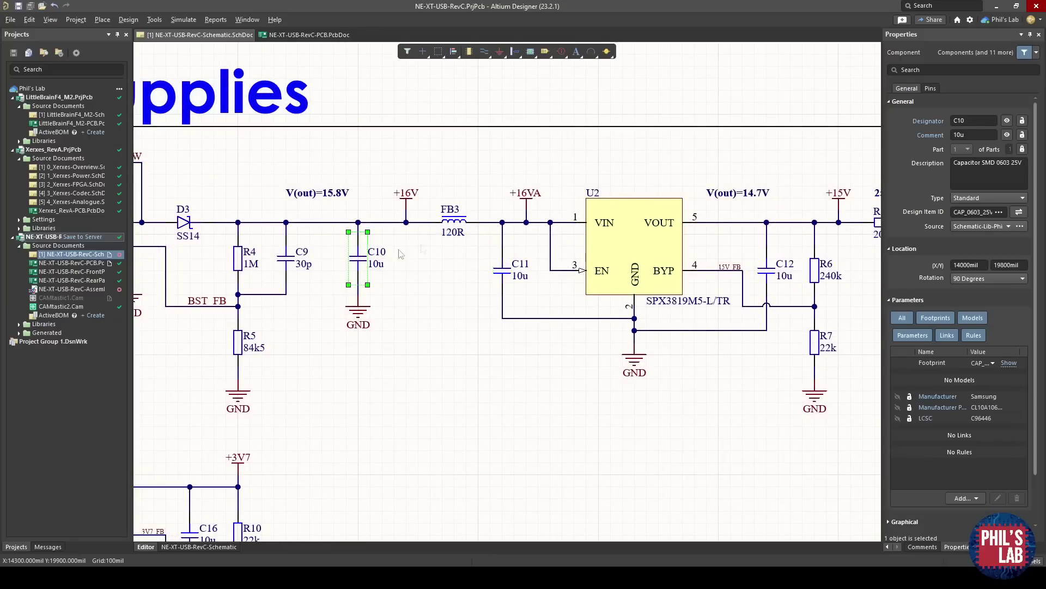
shift+click(460, 220)
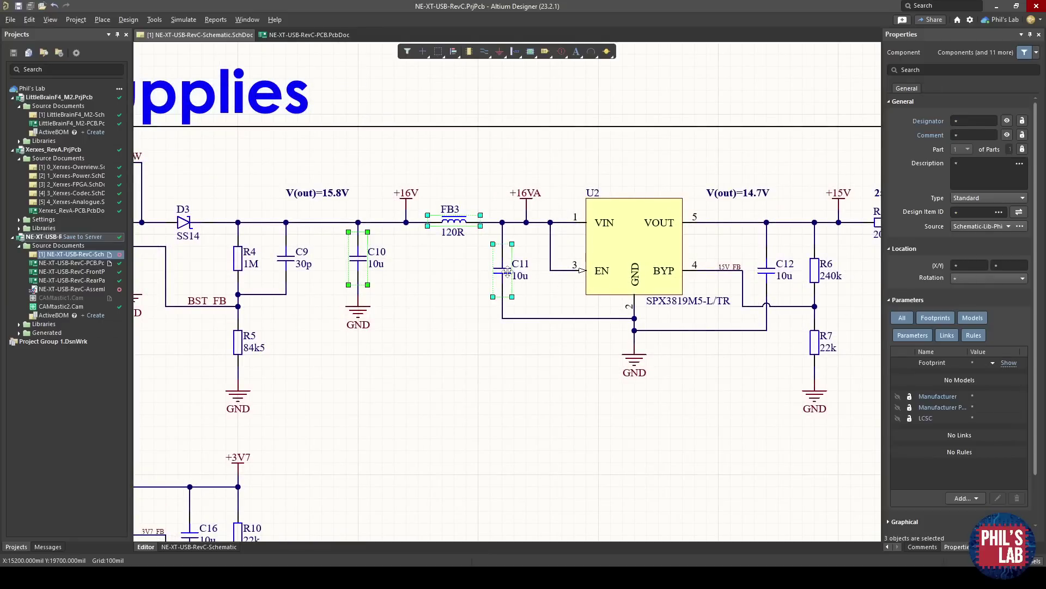
click(474, 280)
right_drag(474, 280, 670, 304)
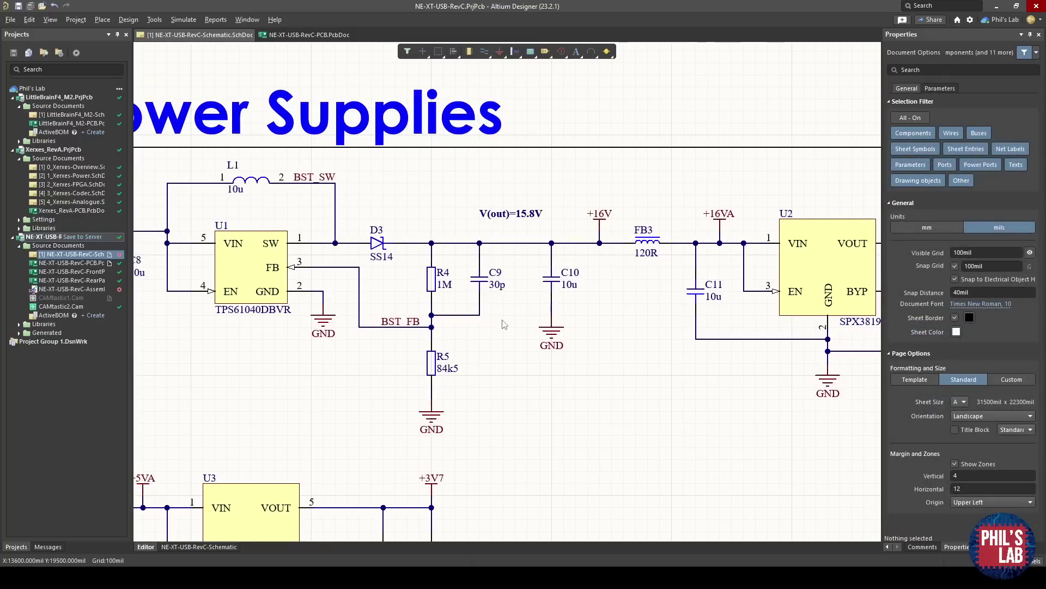
ctrl+scroll(683, 287, up, 2)
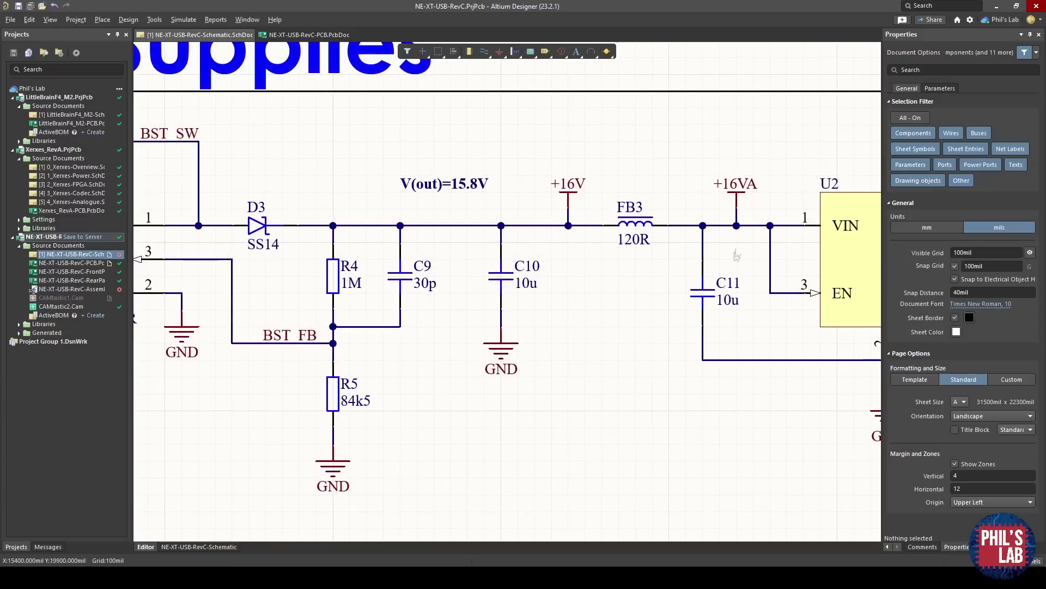
click(495, 262)
click(703, 289)
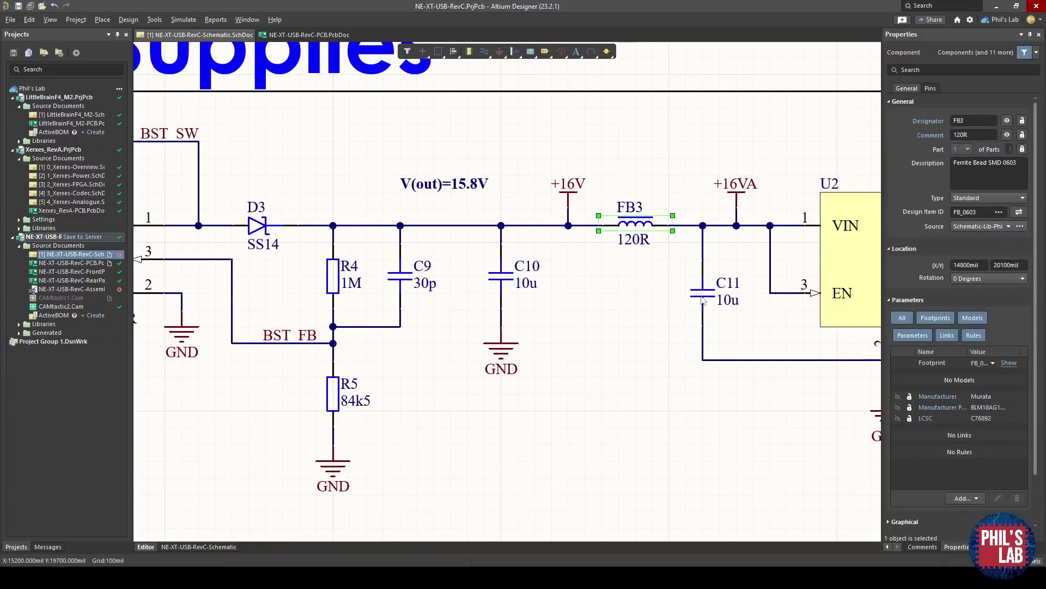
right_drag(703, 289, 414, 327)
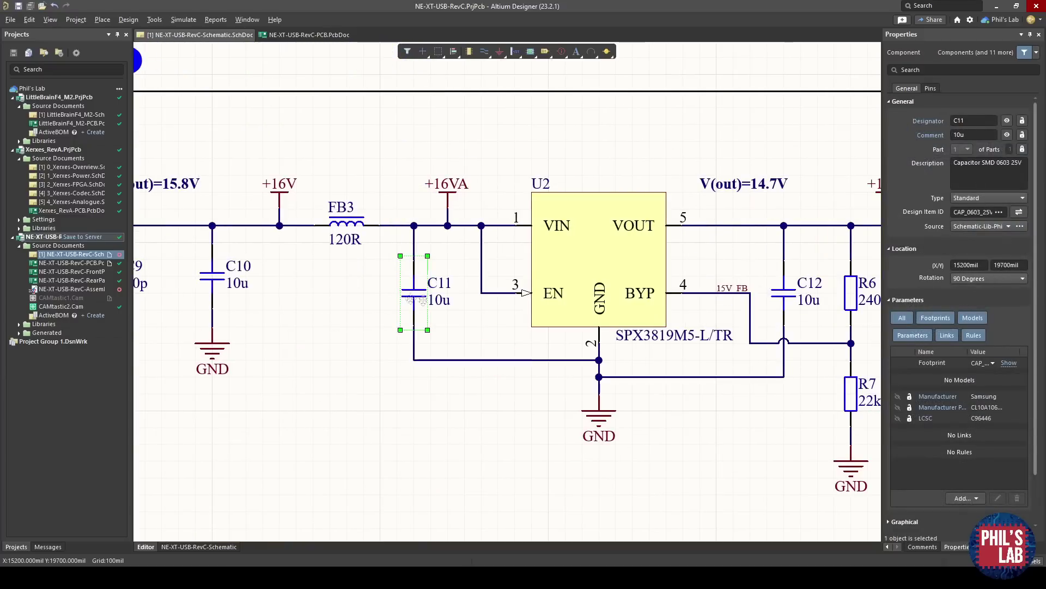
click(329, 300)
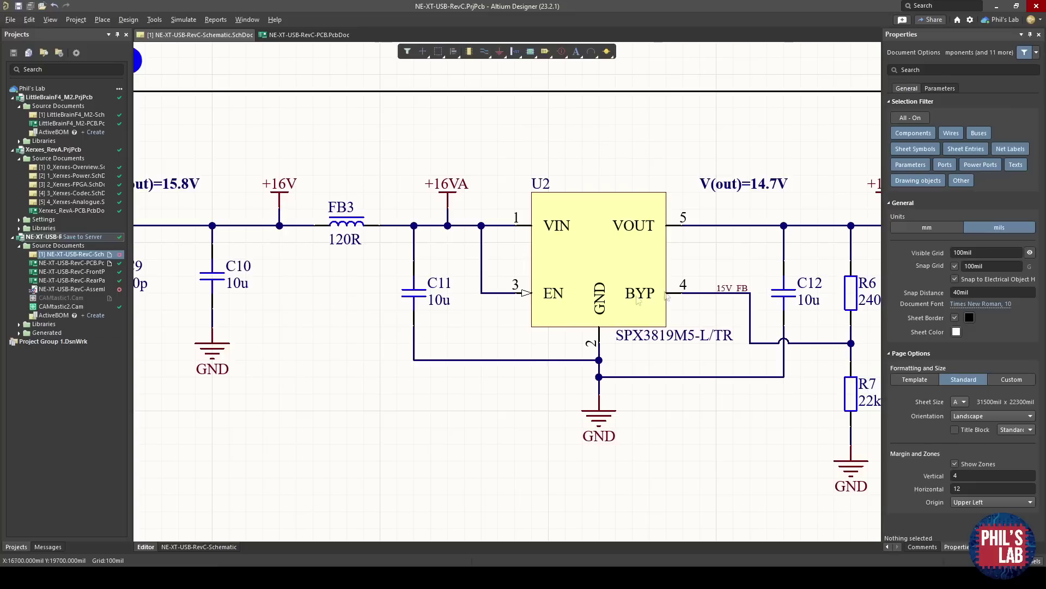
click(648, 258)
right_drag(649, 257, 519, 265)
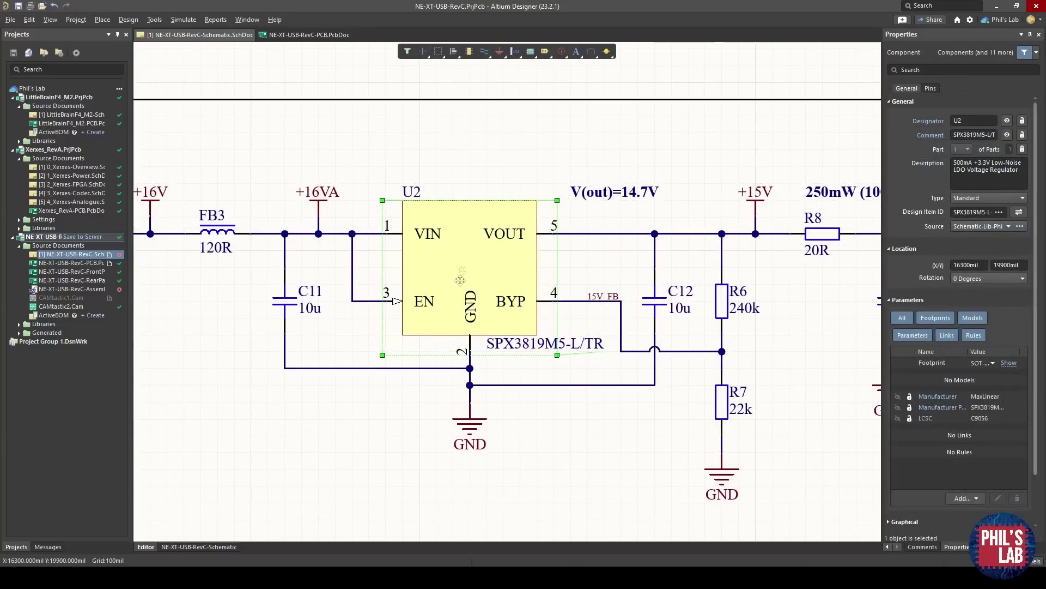
click(287, 307)
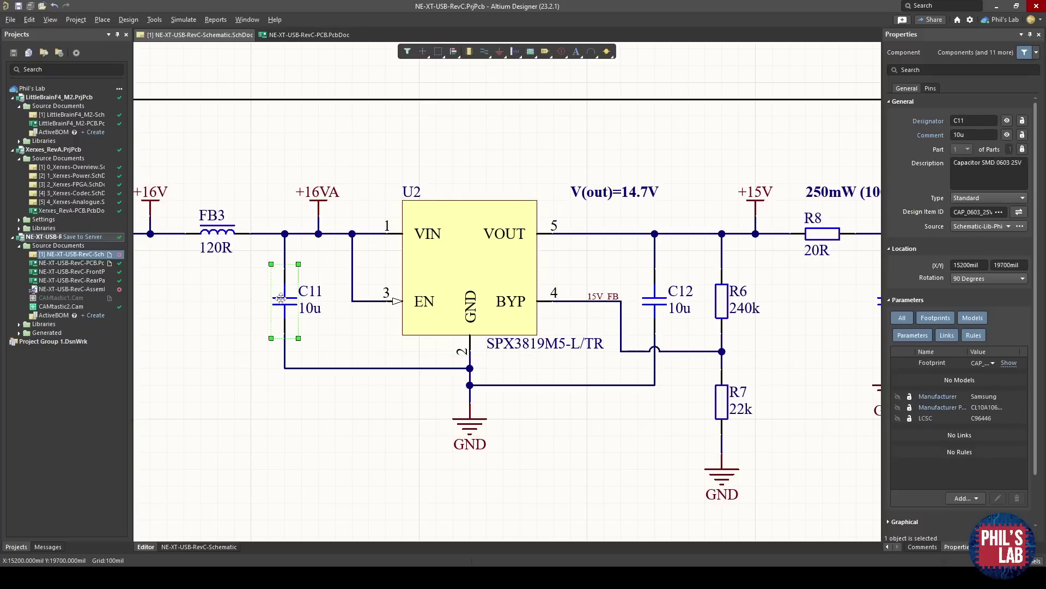
click(663, 308)
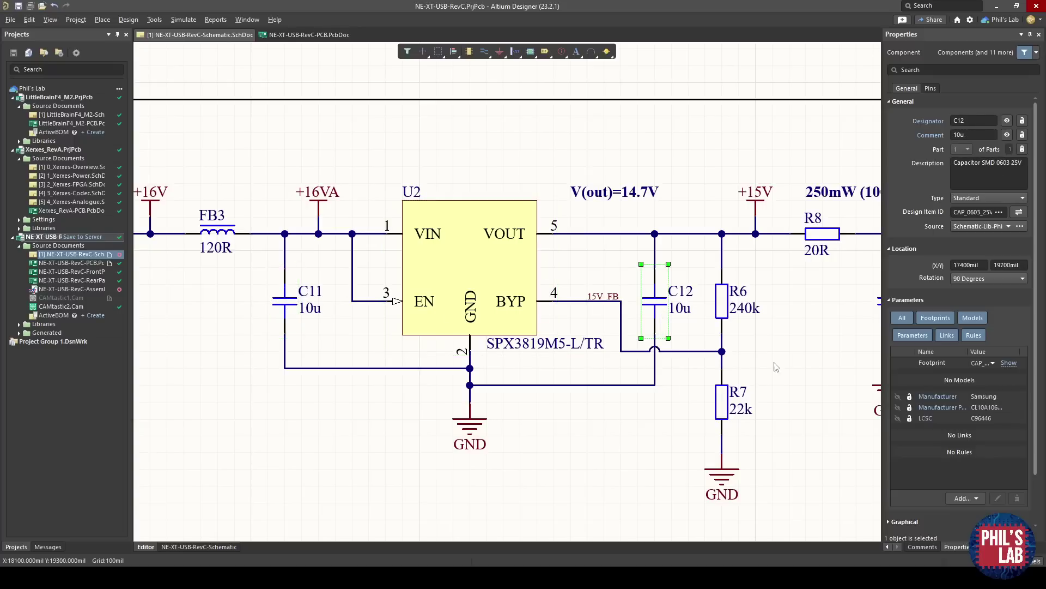
right_drag(776, 317, 674, 305)
click(621, 281)
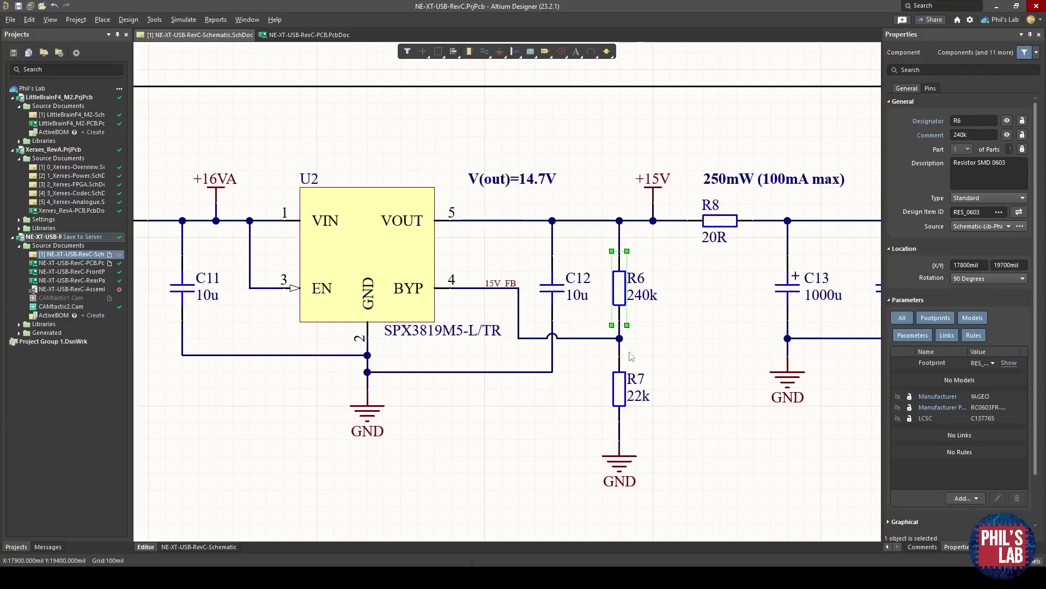
click(623, 384)
ctrl+scroll(561, 262, down, 1)
right_drag(531, 205, 588, 218)
click(607, 190)
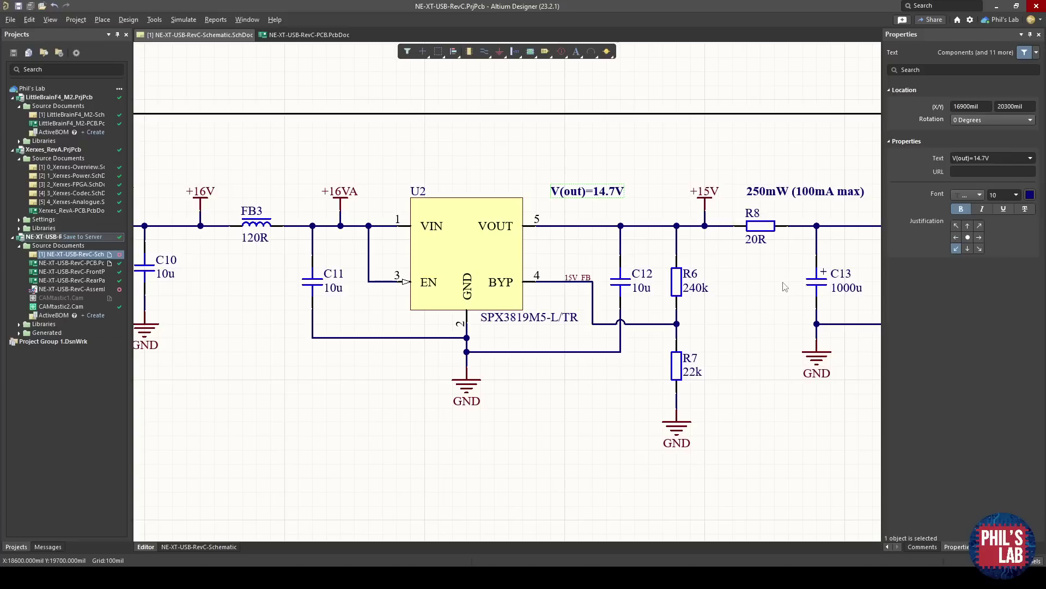
click(785, 287)
click(707, 203)
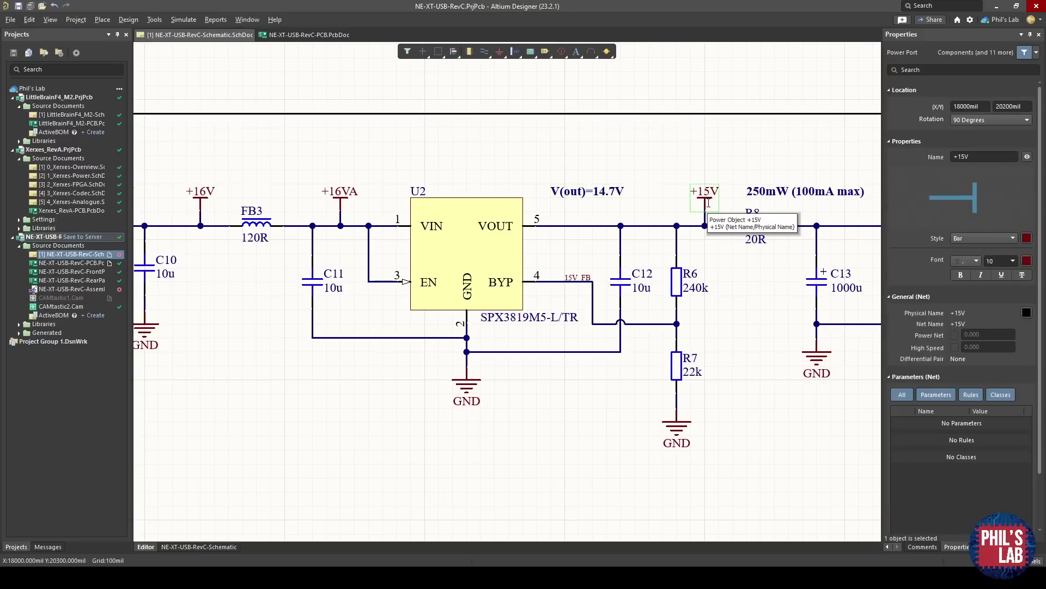
right_drag(707, 202, 595, 225)
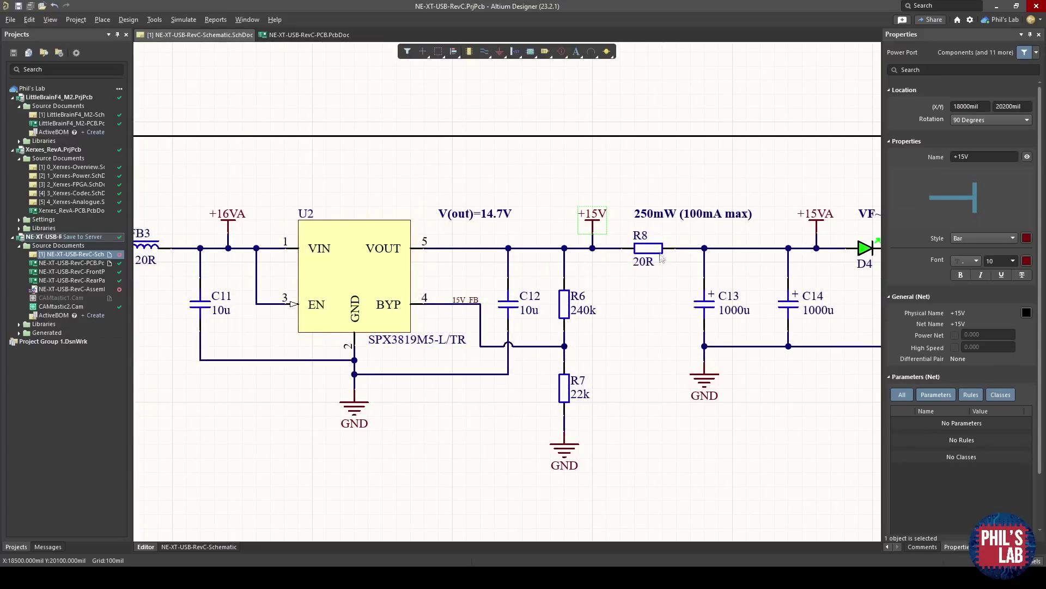
ctrl+scroll(439, 271, down, 3)
ctrl+scroll(381, 273, up, 1)
click(322, 297)
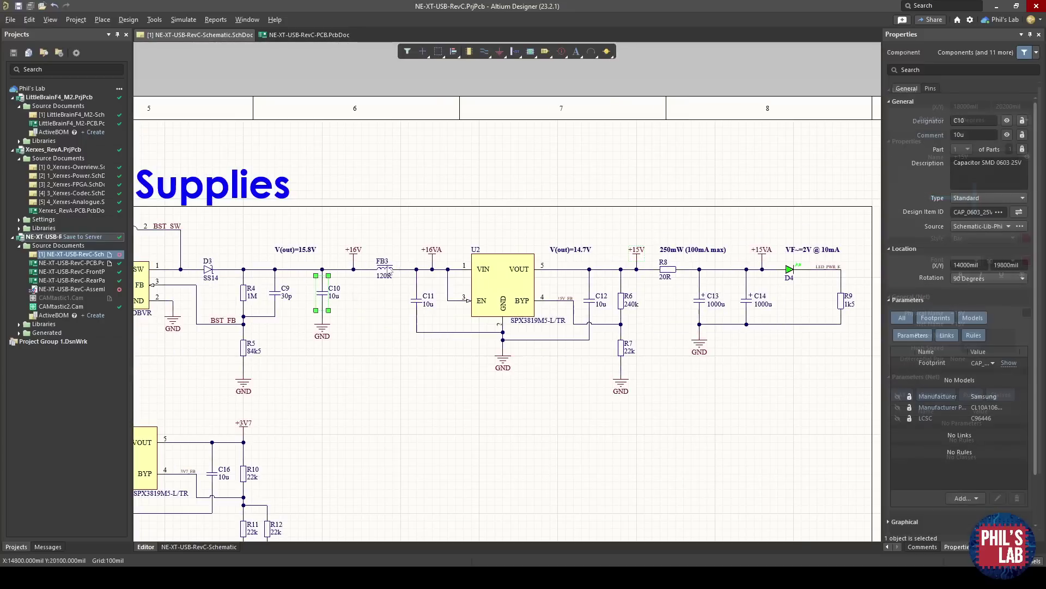
click(385, 269)
click(422, 300)
click(517, 294)
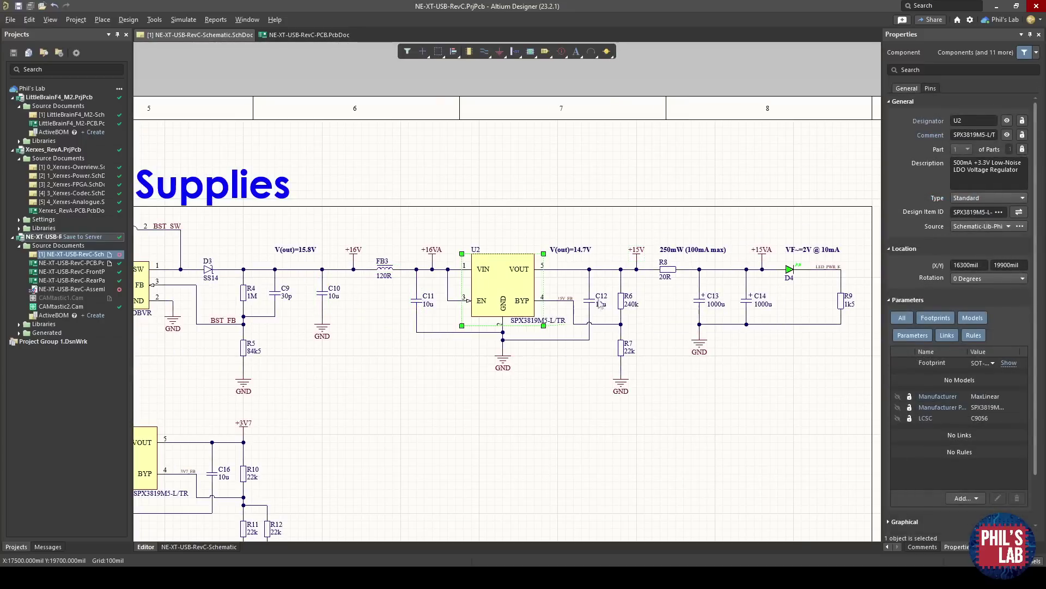
ctrl+scroll(600, 304, up, 2)
click(492, 280)
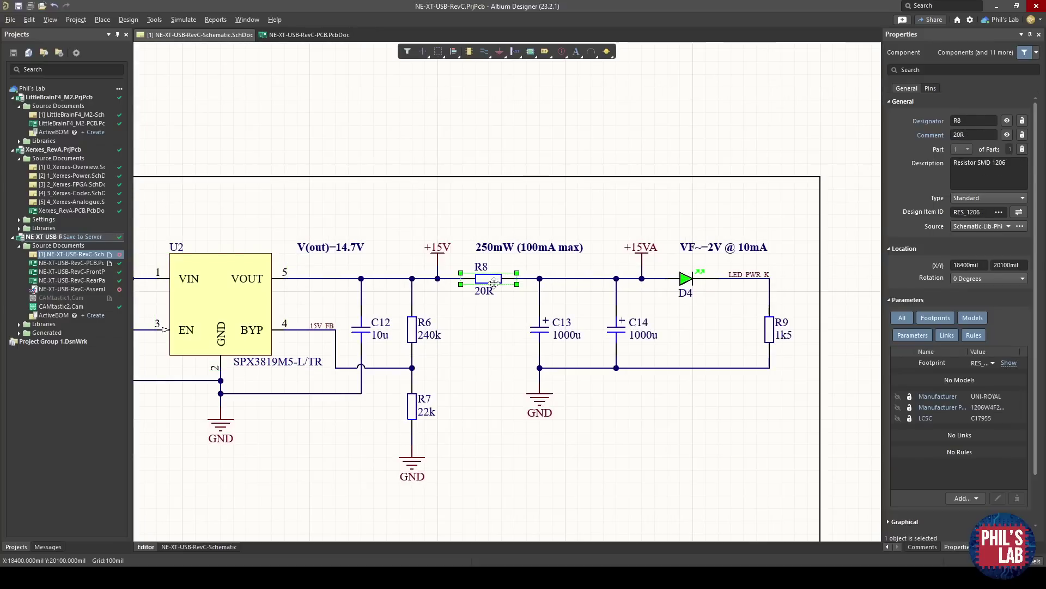
ctrl+scroll(494, 282, up, 1)
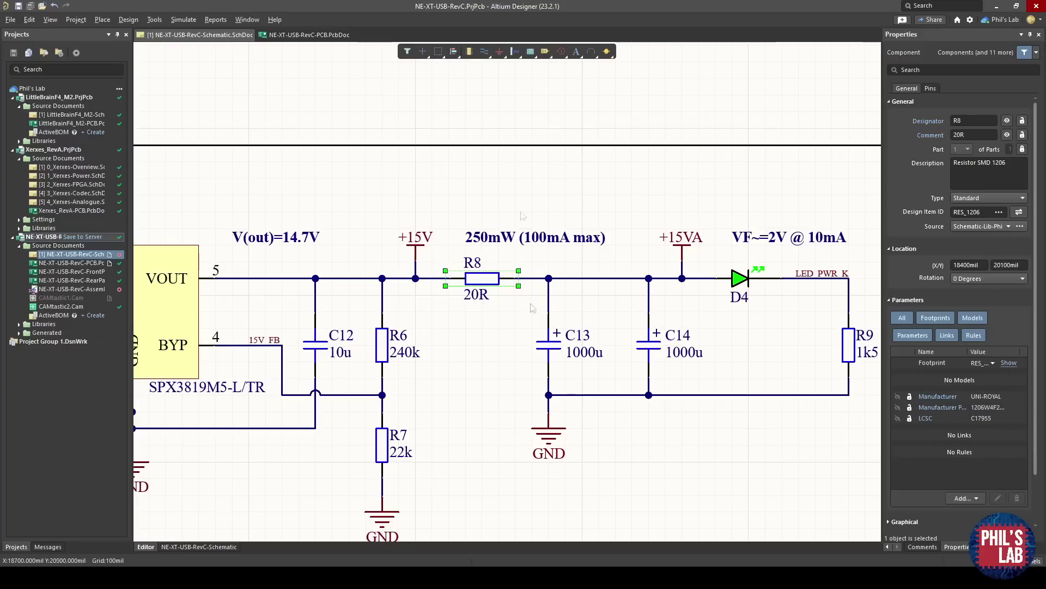
click(550, 345)
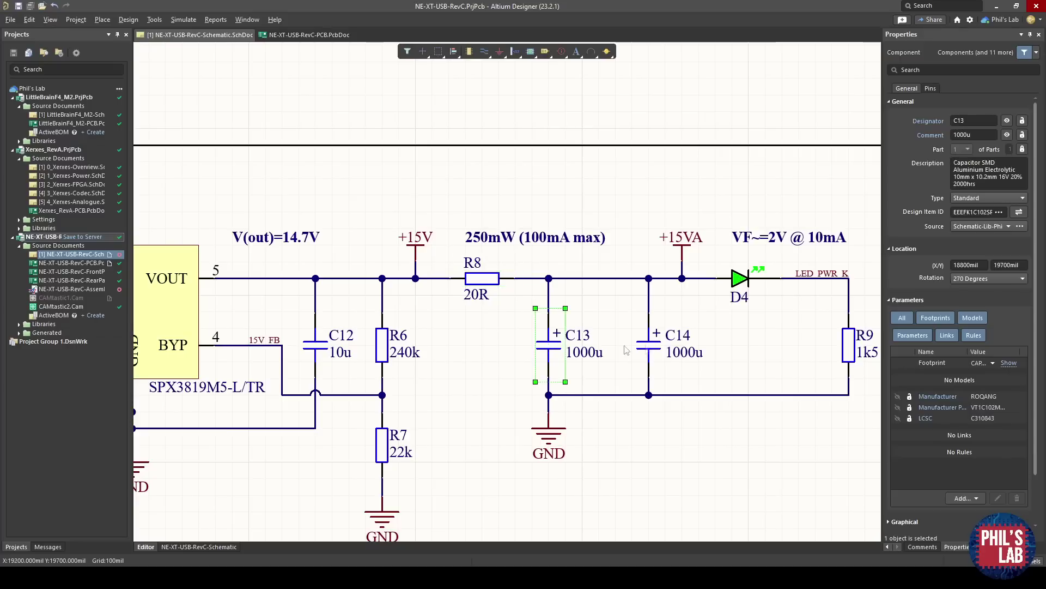
click(650, 335)
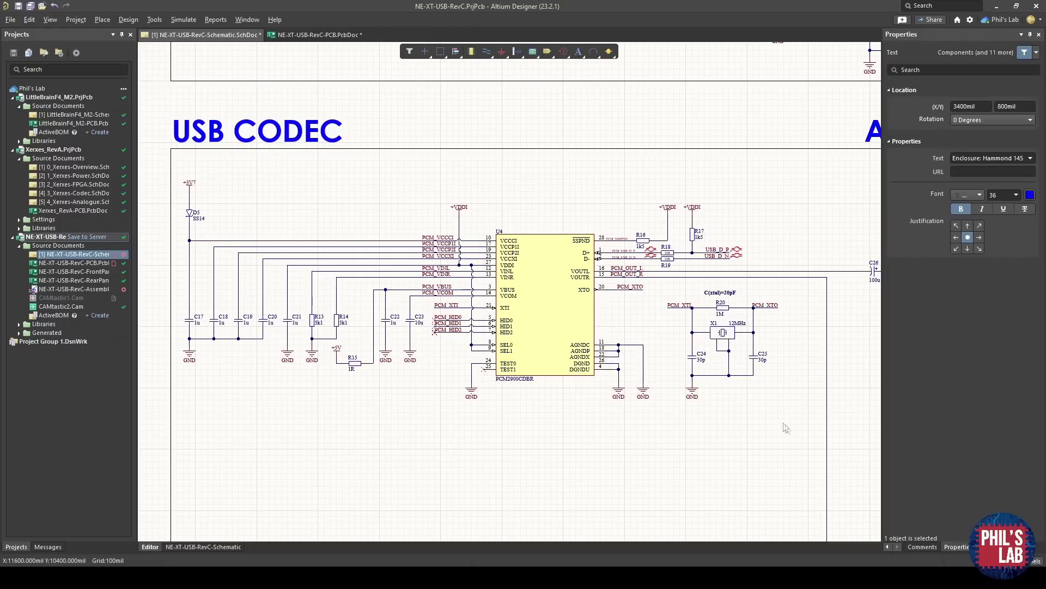
Step: Check the U4 PCM2900CDBR codec's part details and manufacturer part search
ctrl+scroll(610, 368, up, 3)
click(545, 327)
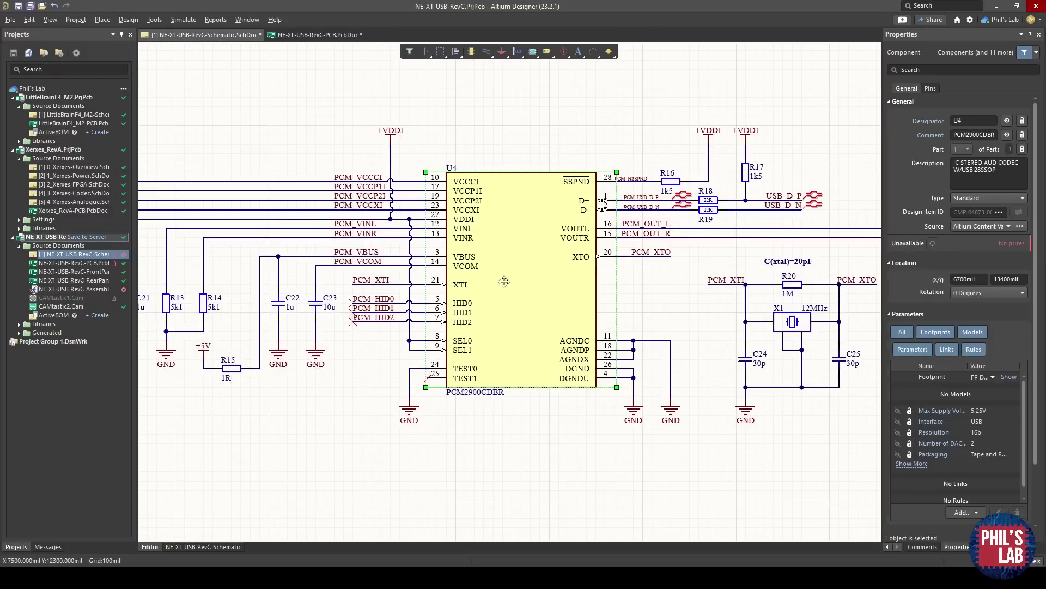
click(694, 320)
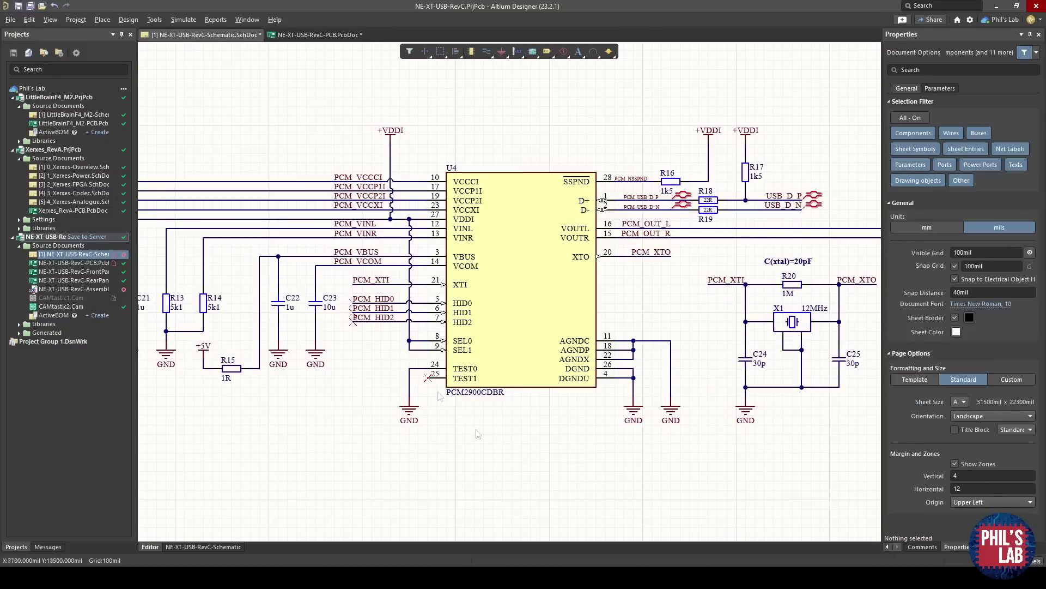
click(886, 546)
click(887, 546)
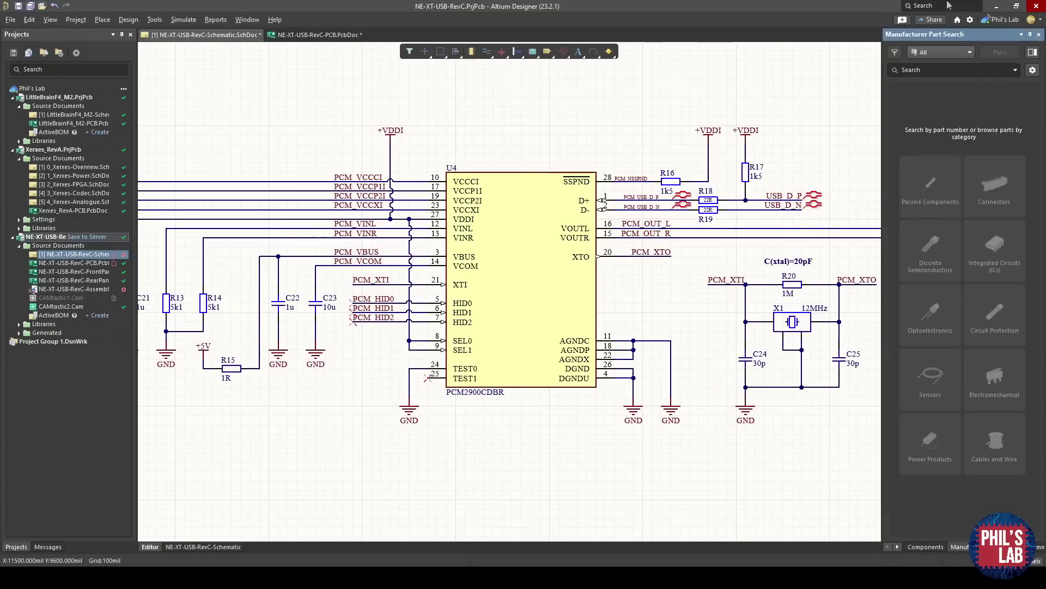
click(571, 289)
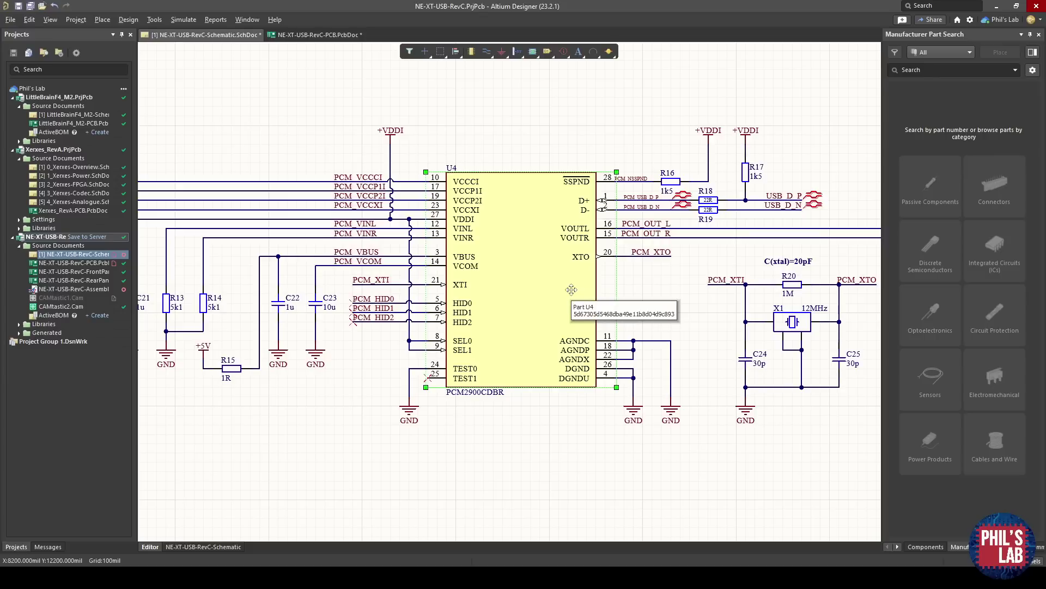
click(524, 458)
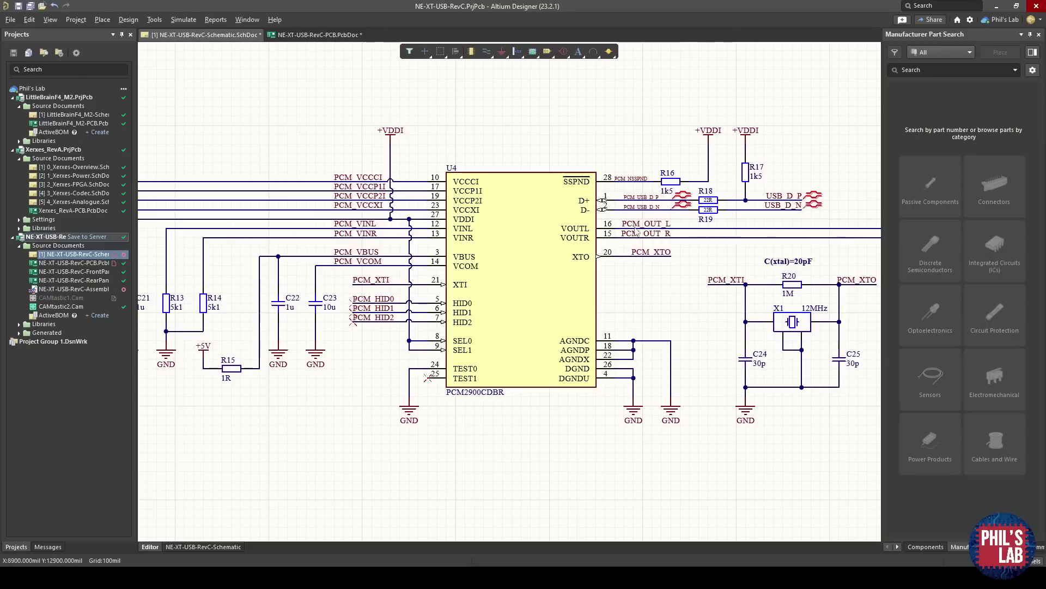
Step: Zoom and pan across U4 to show the USB data resistors and 12MHz crystal circuit
ctrl+scroll(485, 287, up, 1)
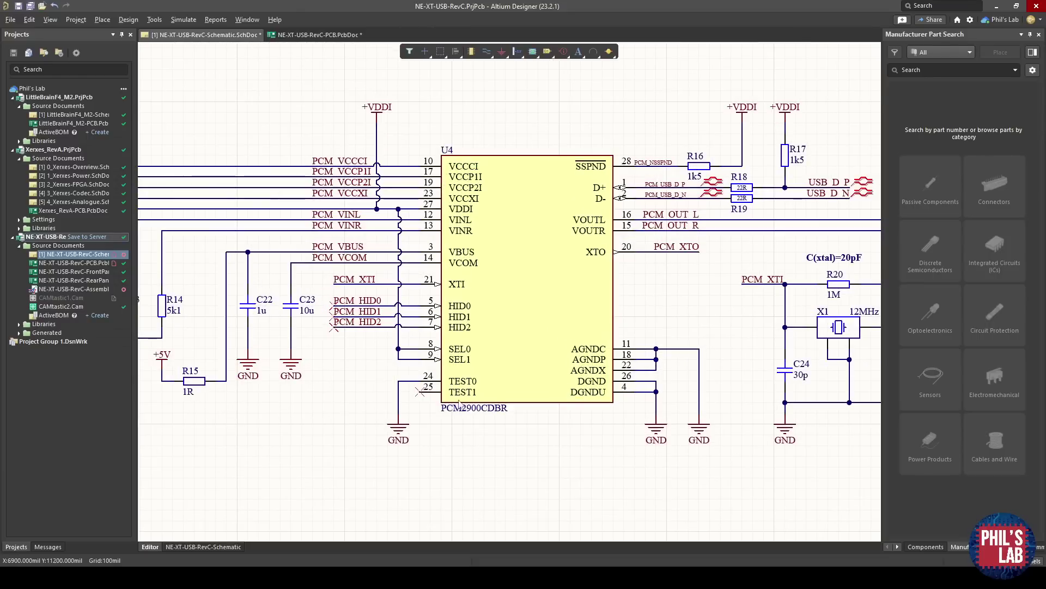
ctrl+scroll(354, 282, up, 4)
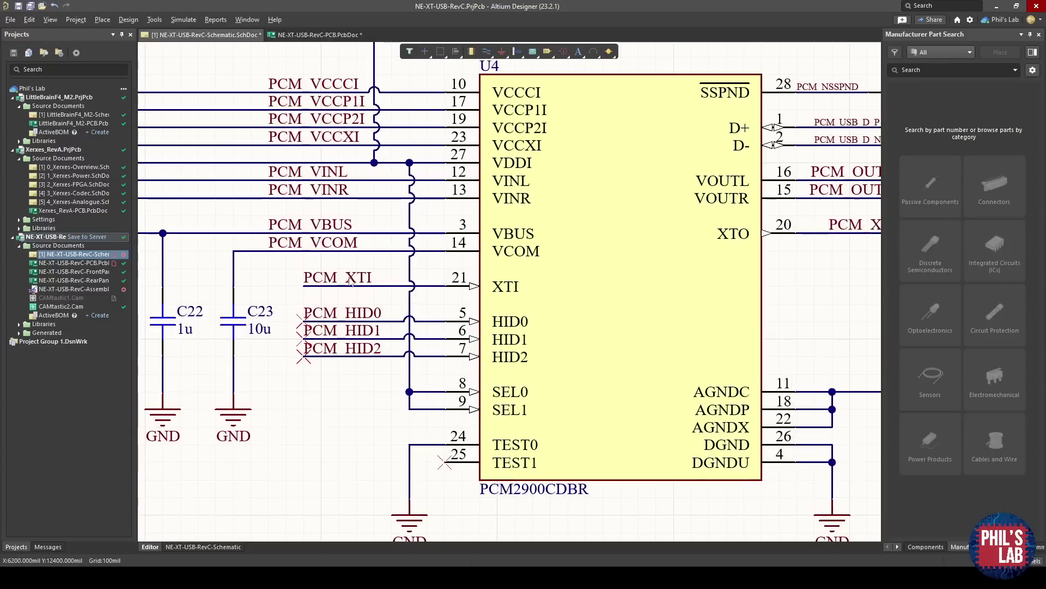
right_drag(553, 282, 375, 279)
right_drag(648, 348, 550, 327)
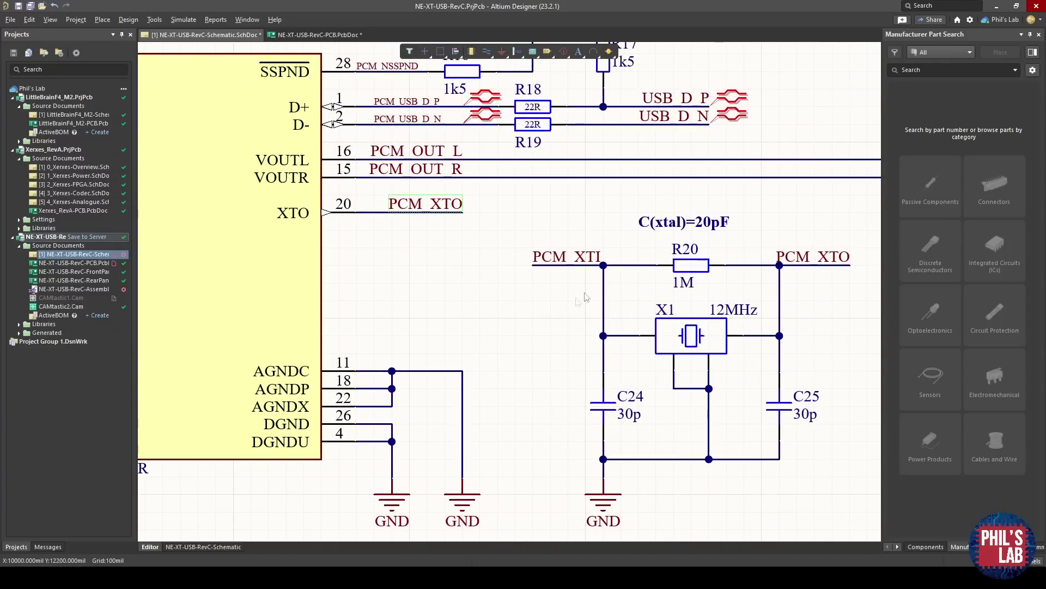
ctrl+scroll(586, 297, down, 3)
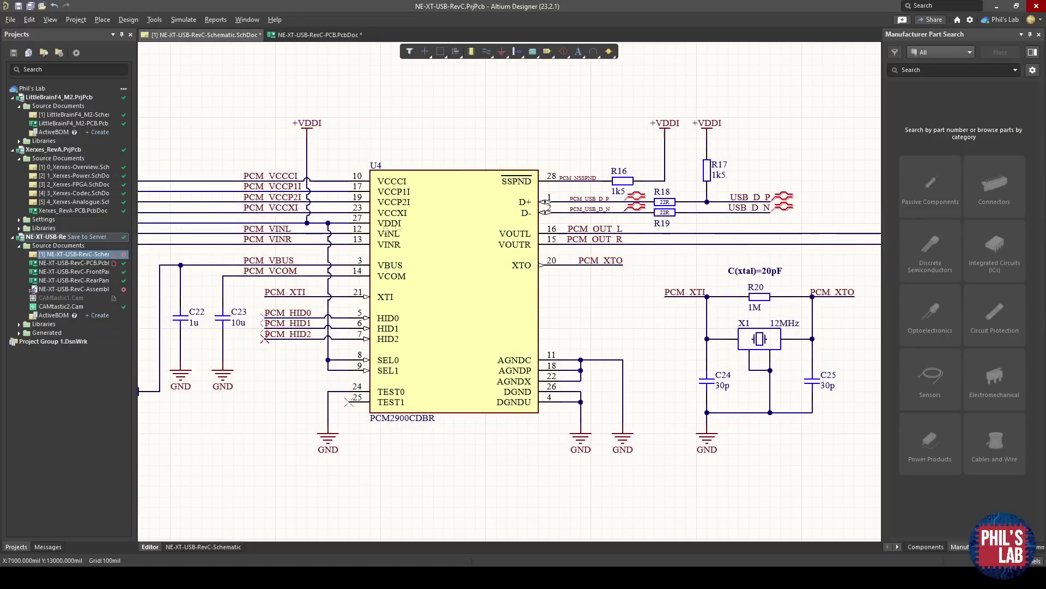
ctrl+scroll(391, 237, up, 1)
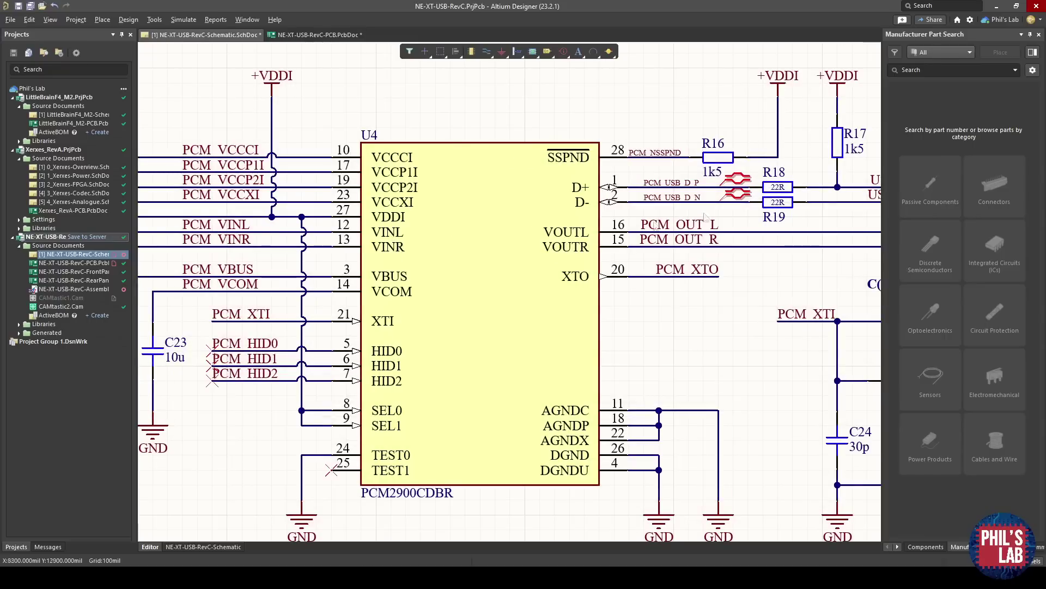
shift+scroll(448, 166, right, 3)
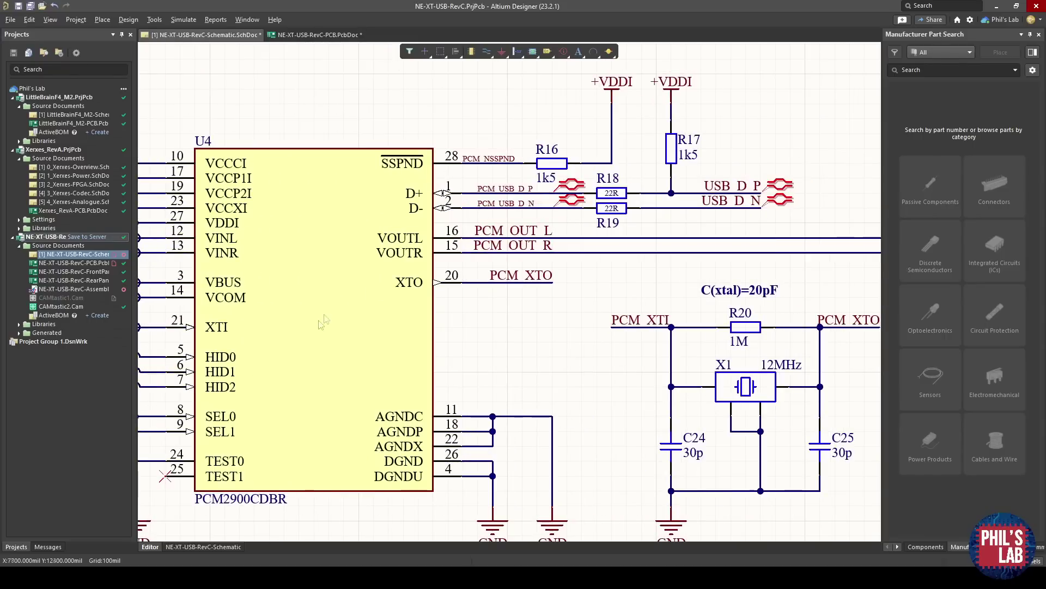
shift+scroll(299, 336, left, 3)
scroll(298, 335, down, 1)
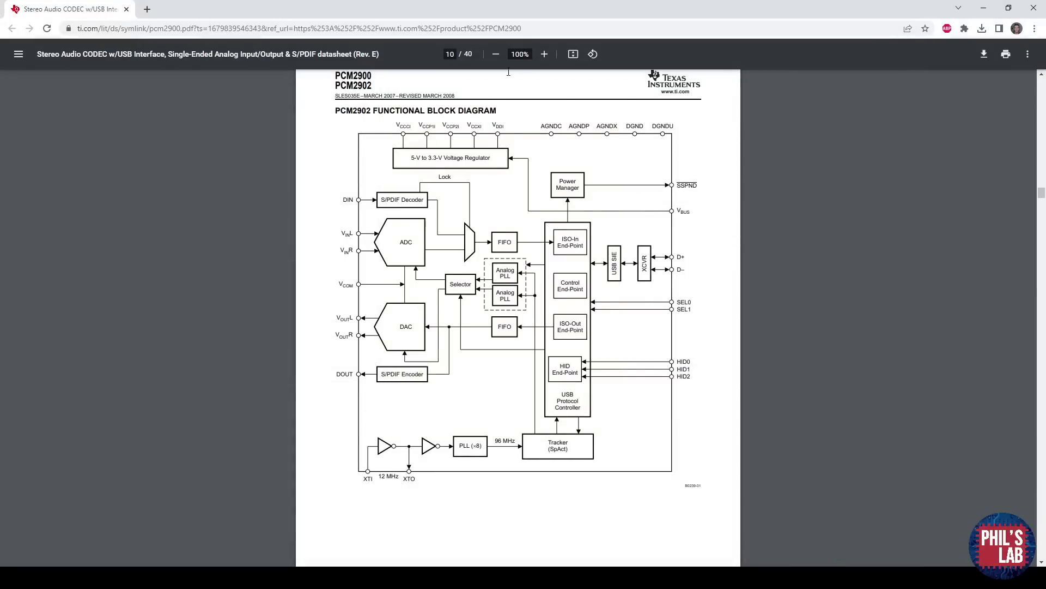
Step: Zoom the PCM2900 datasheet's functional block diagram page to 110%
click(544, 54)
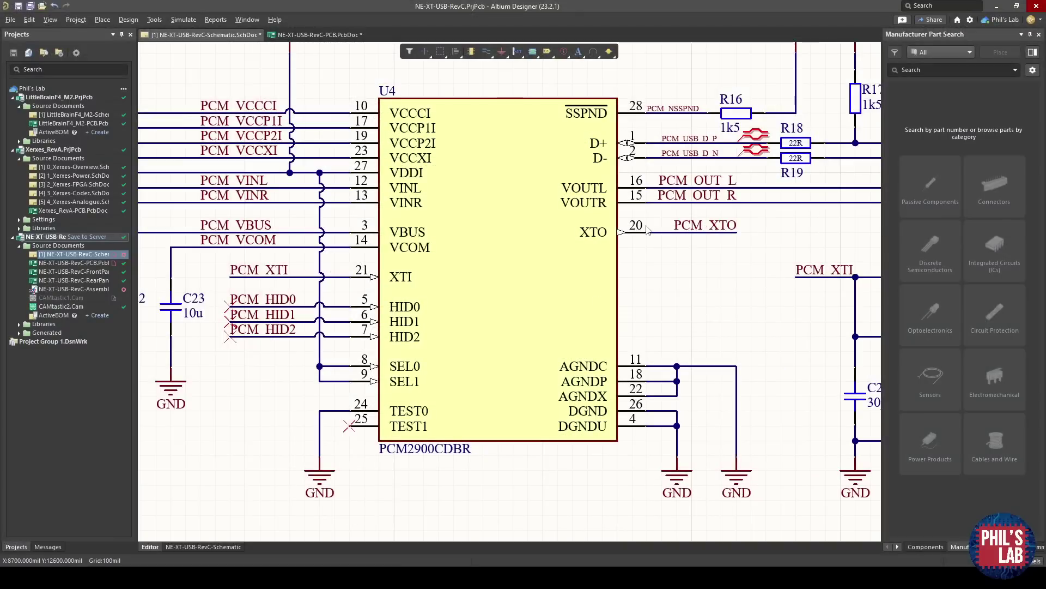
ctrl+scroll(270, 342, up, 2)
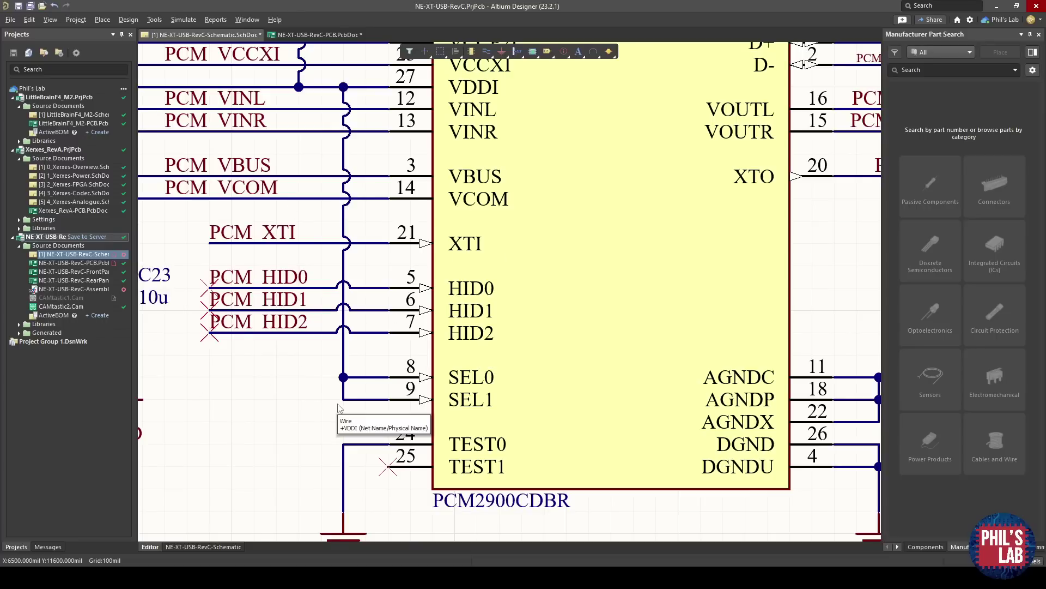
ctrl+scroll(338, 408, down, 3)
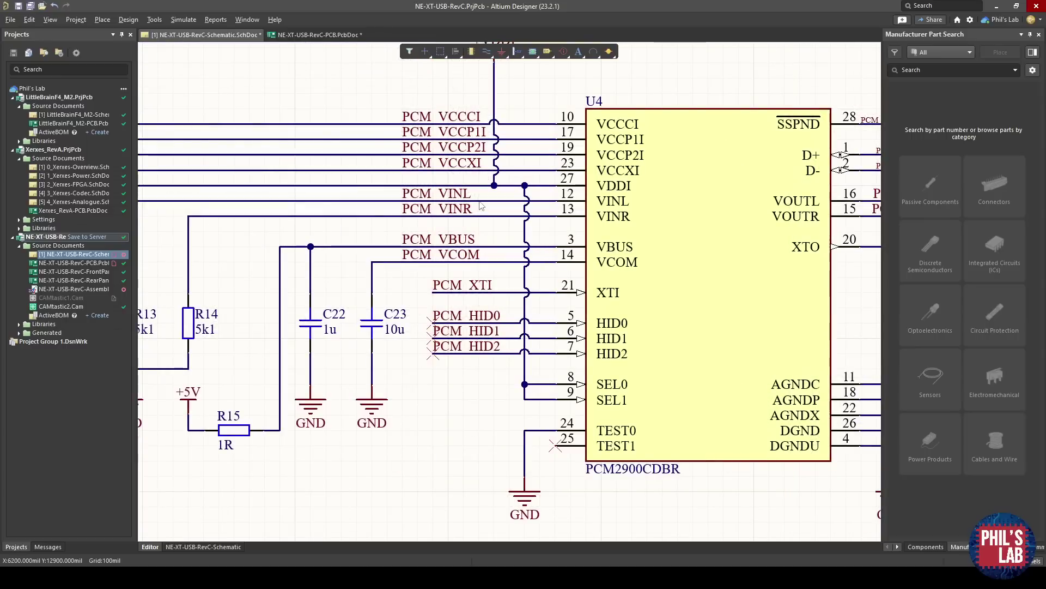
click(484, 201)
shift+scroll(471, 228, left, 2)
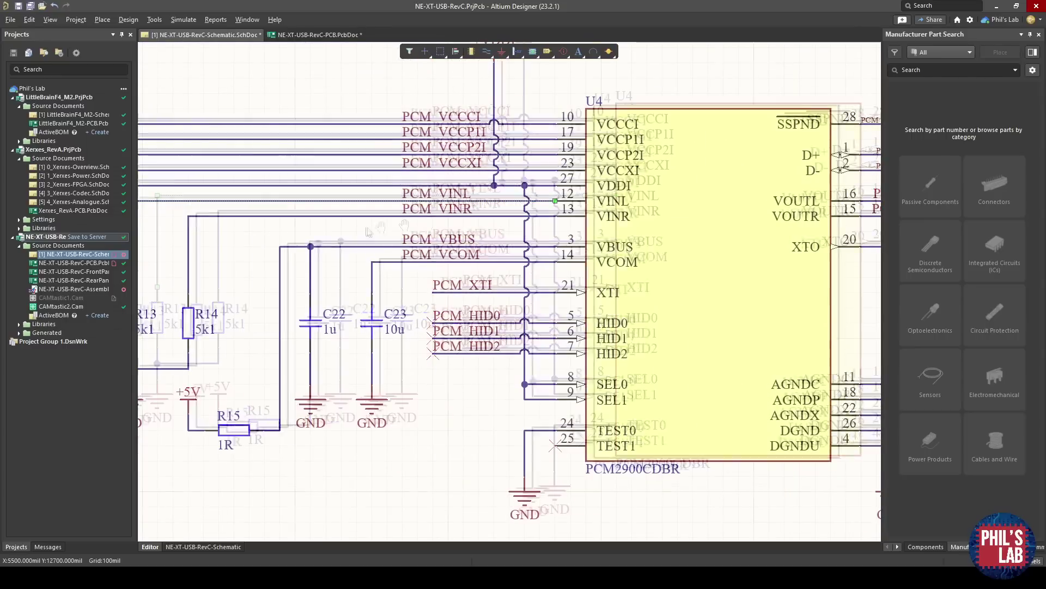
click(329, 246)
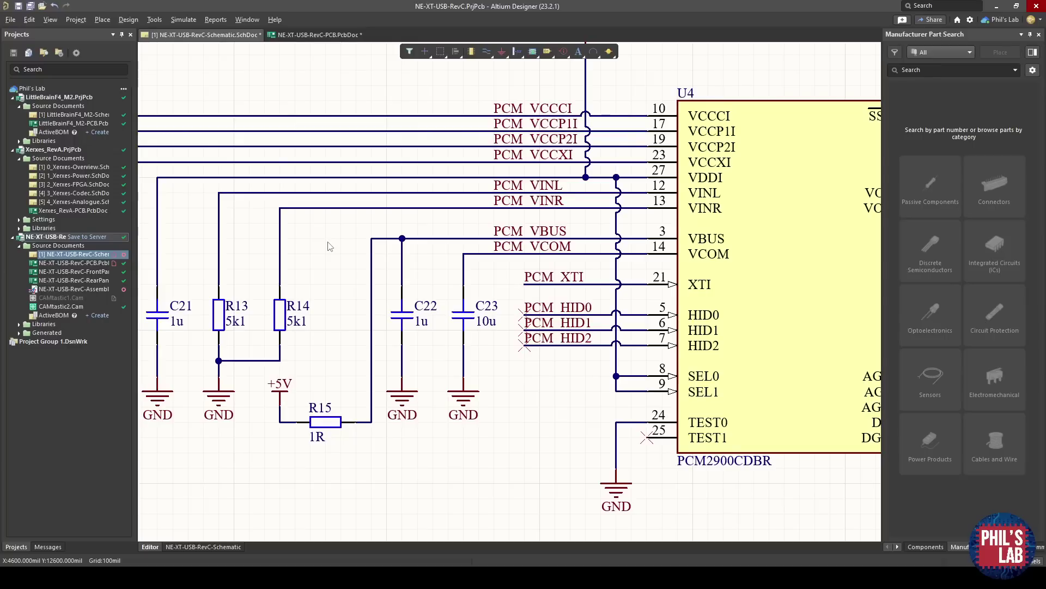
click(219, 314)
click(279, 314)
click(340, 266)
shift+scroll(484, 217, right, 8)
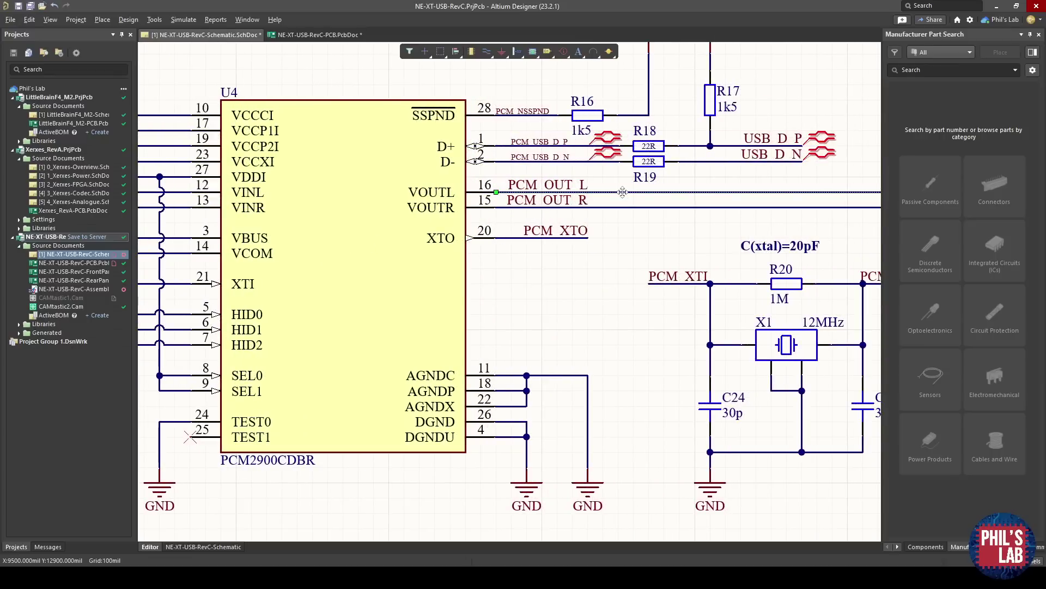
click(610, 208)
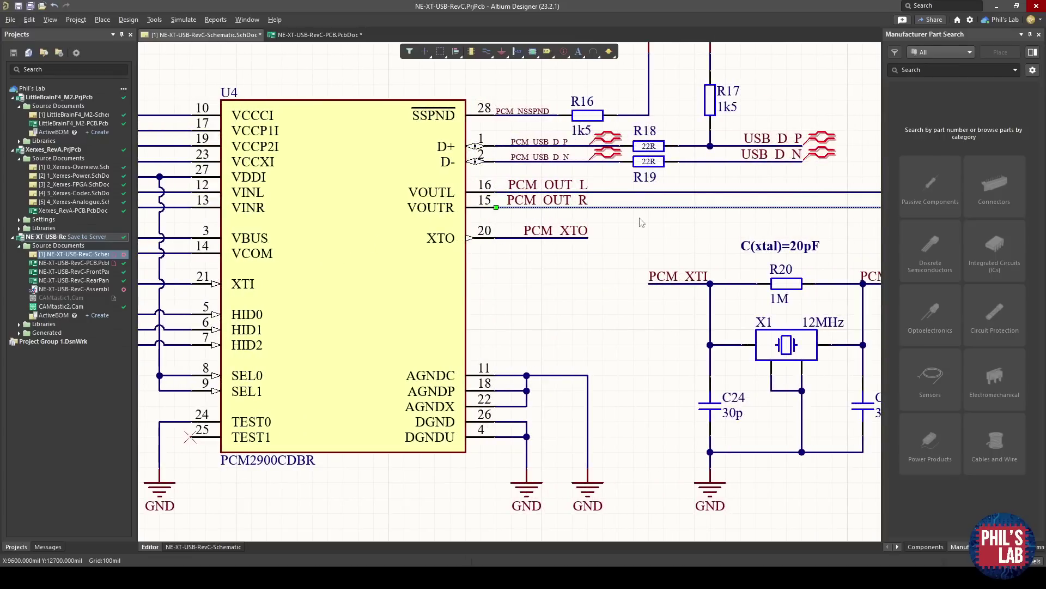
ctrl+scroll(675, 227, down, 3)
ctrl+scroll(724, 228, up, 2)
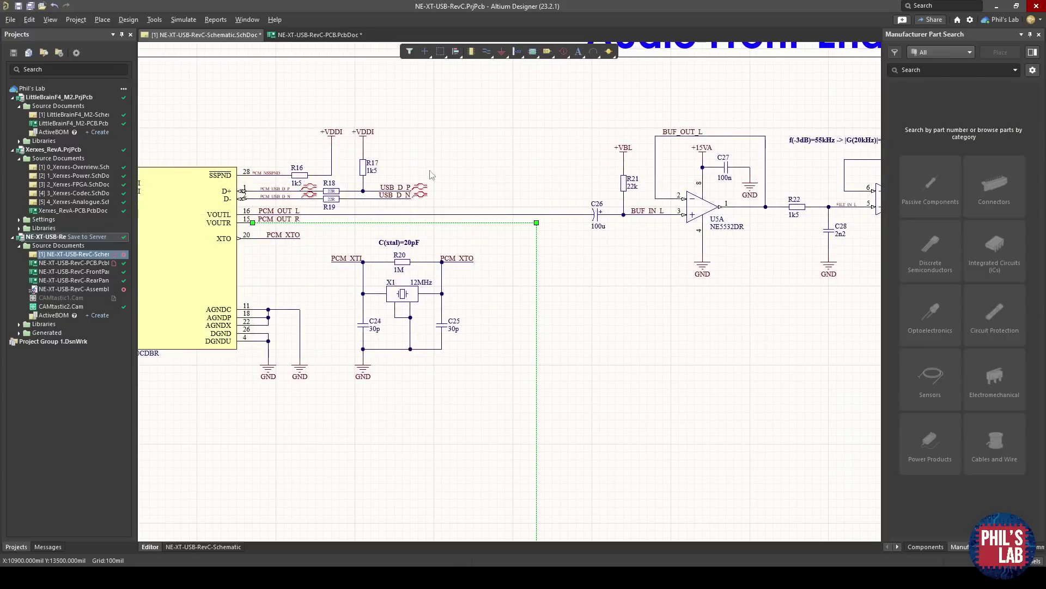
ctrl+scroll(401, 256, up, 4)
click(502, 322)
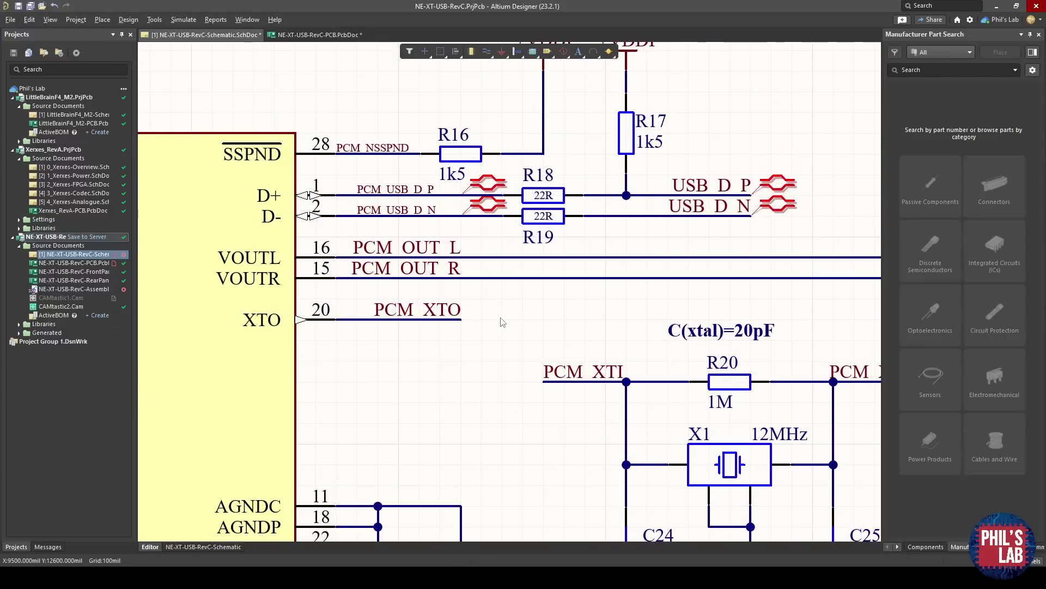
click(567, 195)
click(565, 218)
click(626, 138)
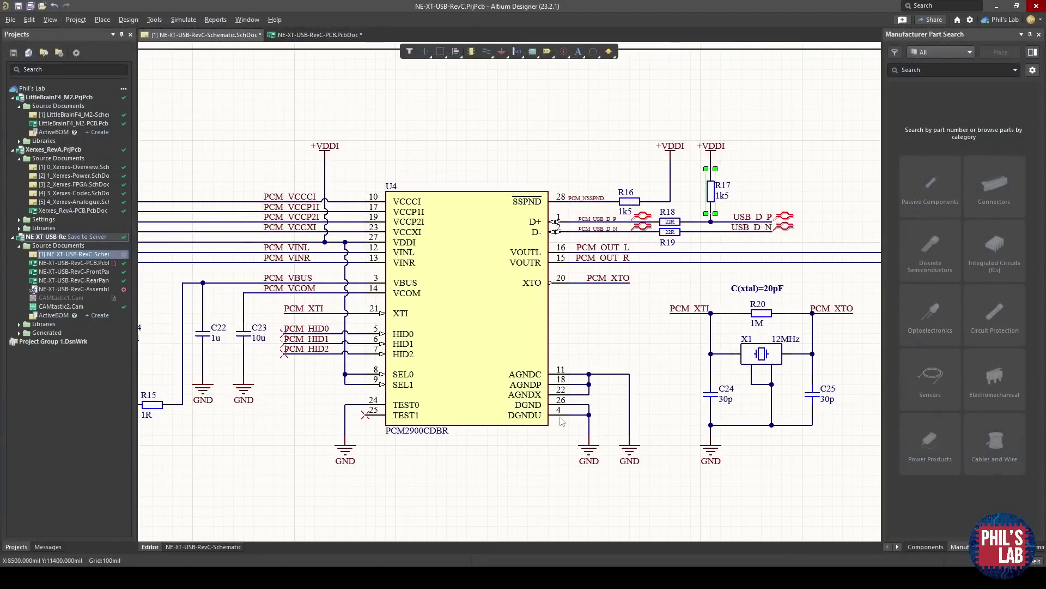
Step: Zoom around the GND and crystal area, pan back to the codec, then view the full NE-XT-USB-RevC sheet
ctrl+scroll(598, 441, up, 1)
ctrl+scroll(598, 441, up, 4)
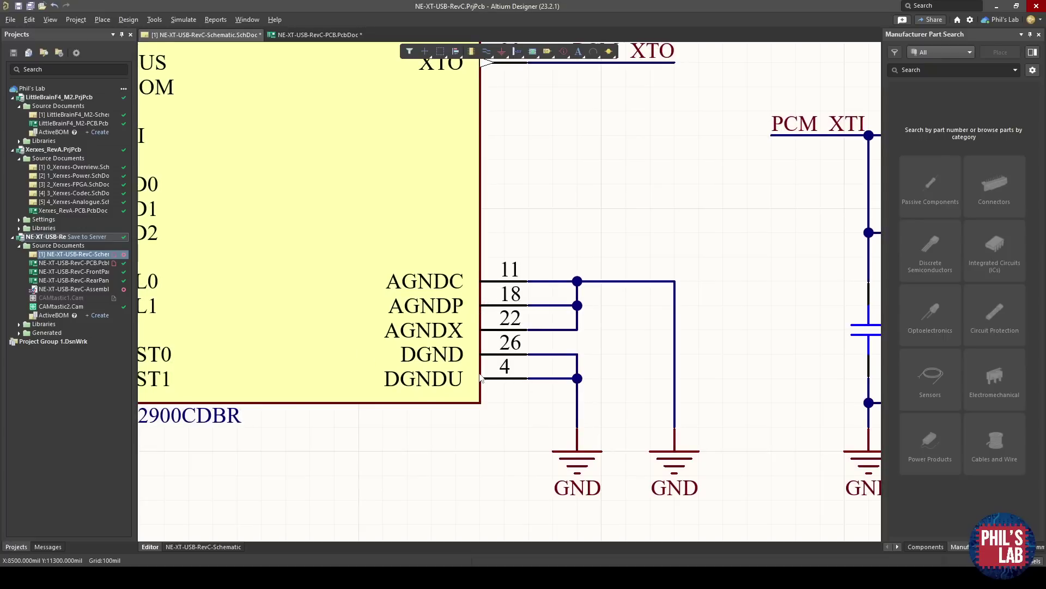
scroll(480, 376, down, 1)
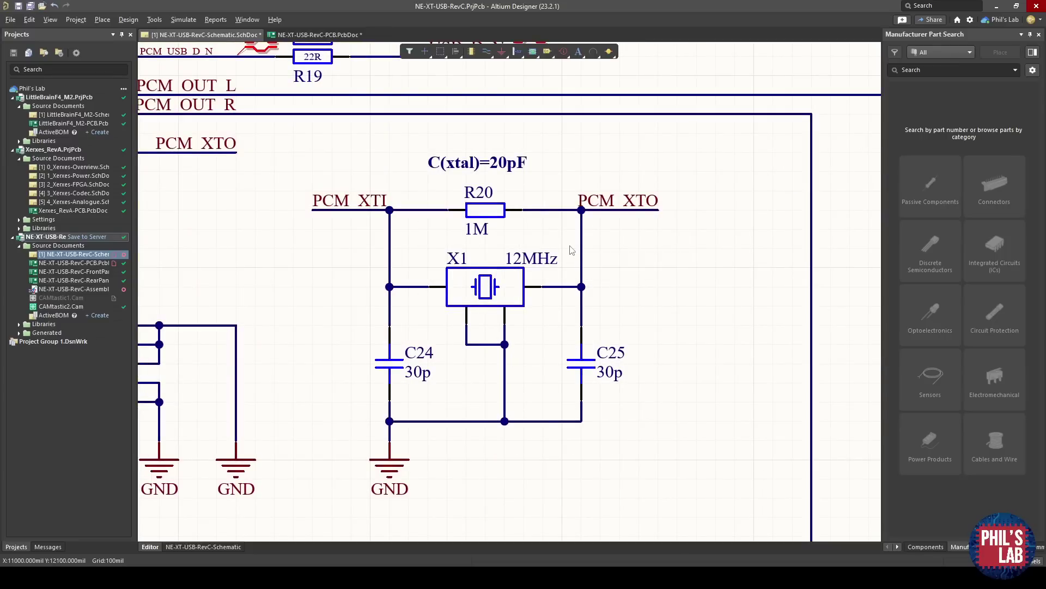
ctrl+scroll(589, 251, down, 3)
right_drag(430, 283, 578, 314)
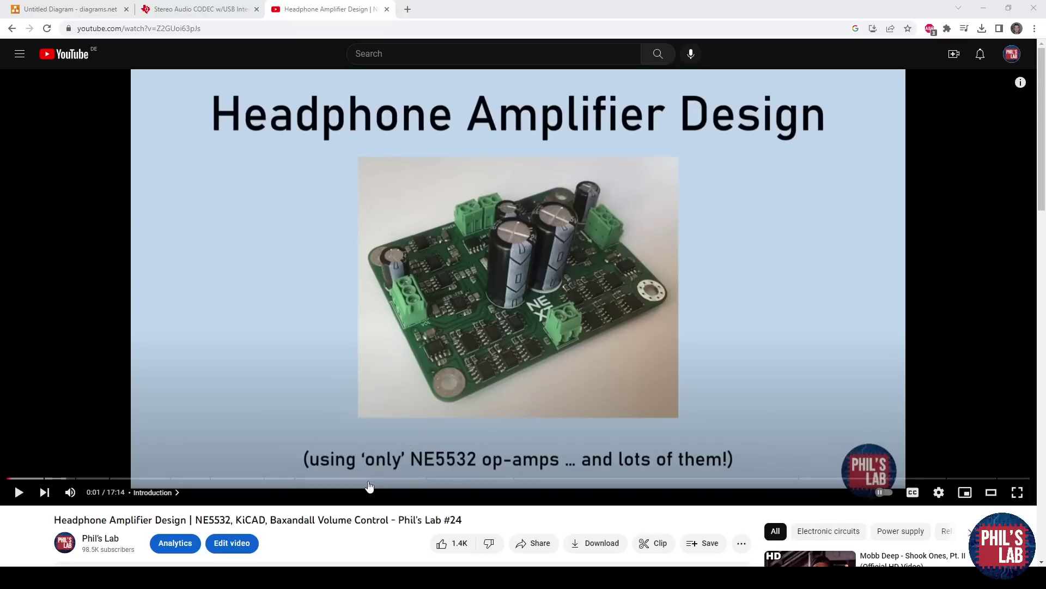
drag(463, 520, 401, 519)
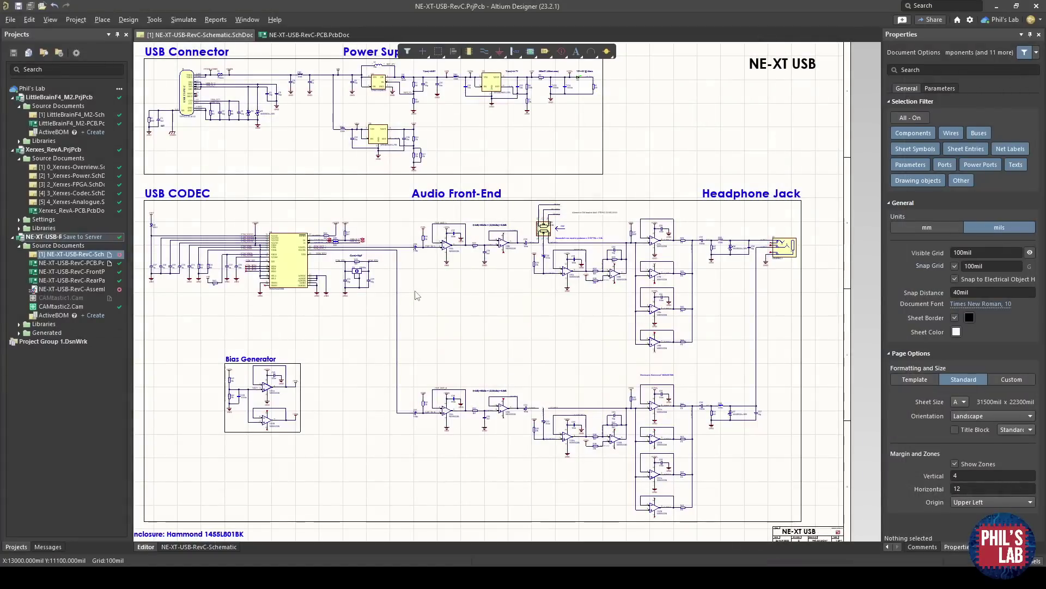
Step: Select the PCM_OUT_R net label and follow it into the Audio Front-End section
ctrl+scroll(305, 242, up, 6)
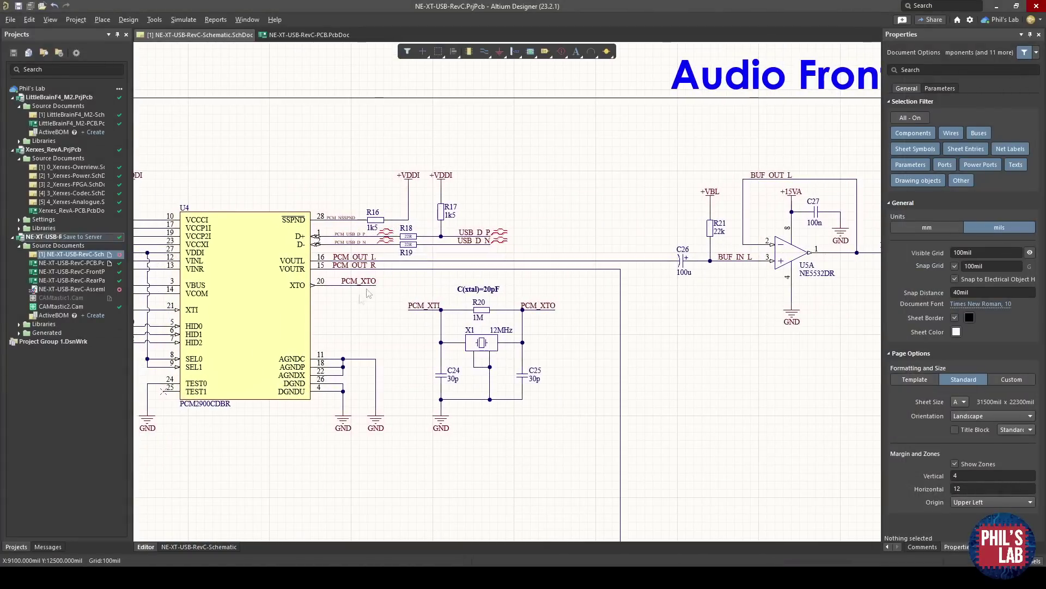
ctrl+scroll(352, 266, up, 2)
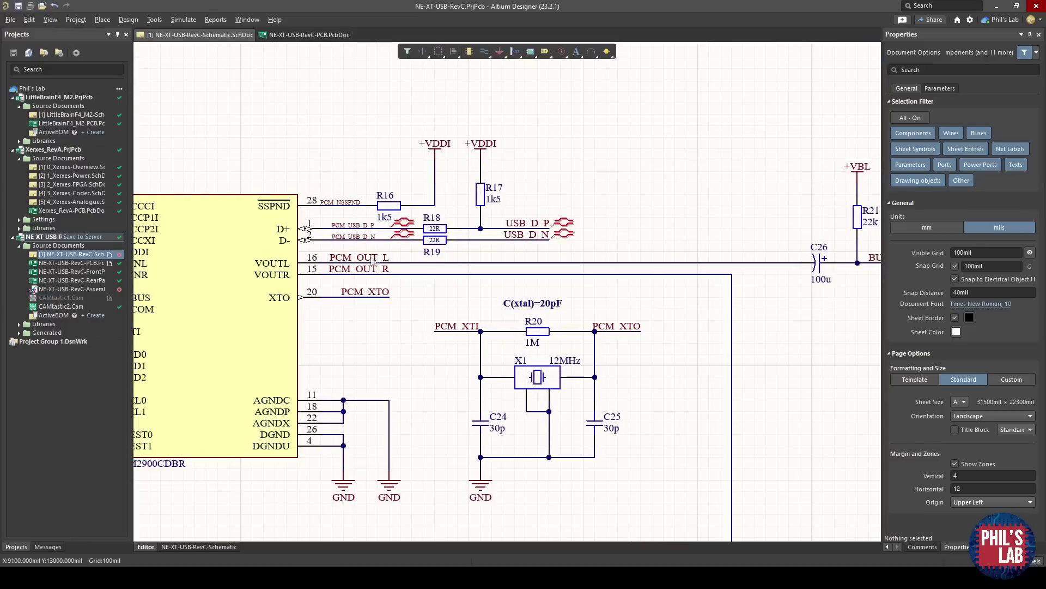
click(373, 267)
shift+scroll(785, 303, right, 8)
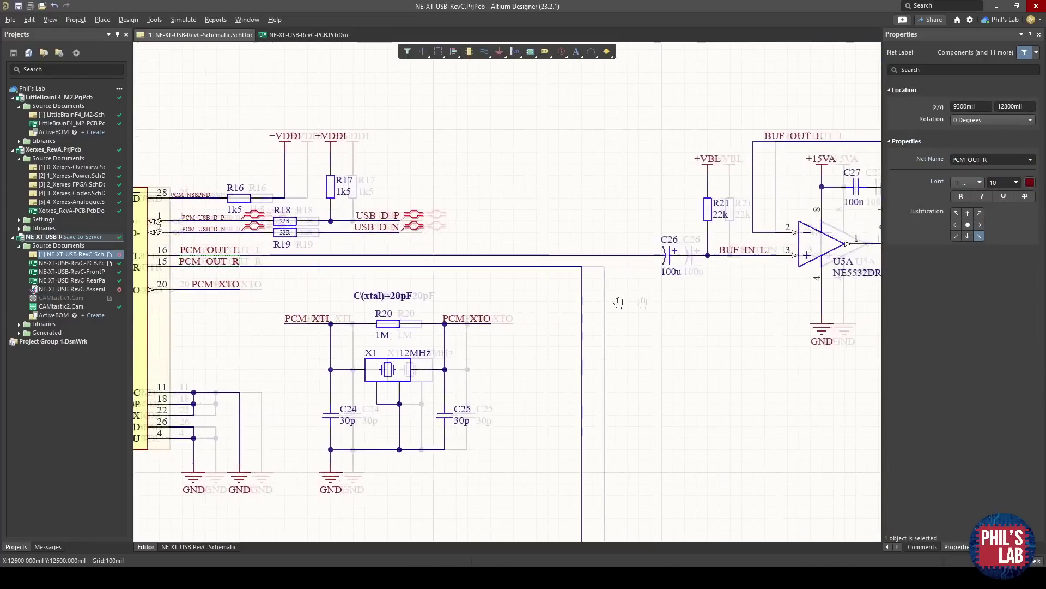
ctrl+scroll(601, 303, down, 5)
Step: Box-select the 156-object front-end circuitry, clear it, and switch to the block diagram
right_drag(750, 439, 458, 346)
drag(770, 368, 234, 128)
scroll(722, 381, down, 3)
click(722, 381)
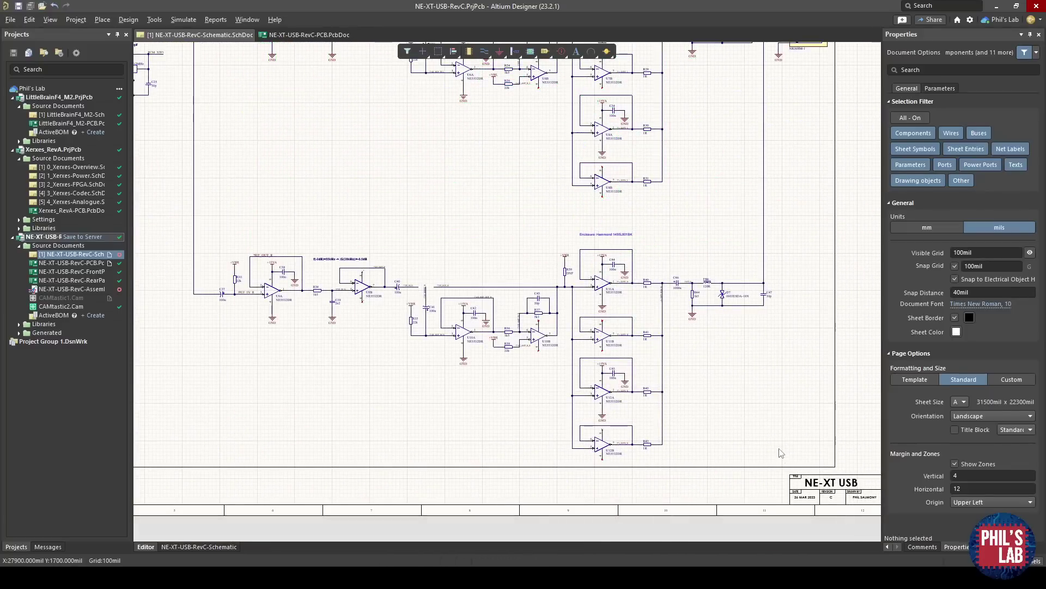
scroll(475, 316, up, 3)
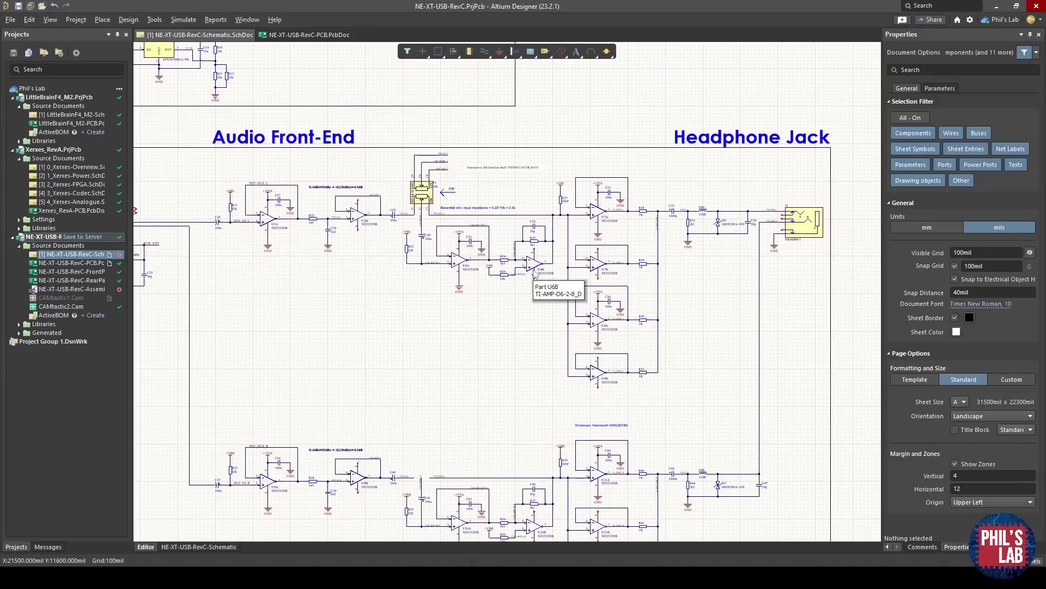
key(alt+Tab)
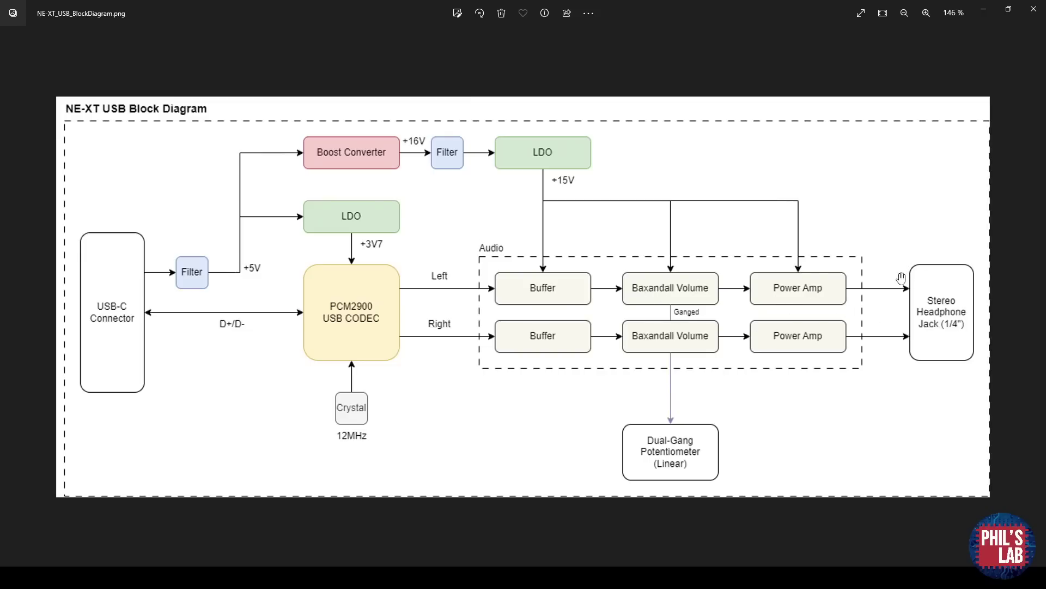
Step: Minimize the Photos block diagram to reveal the NE5532 U5A front-end schematic
click(984, 12)
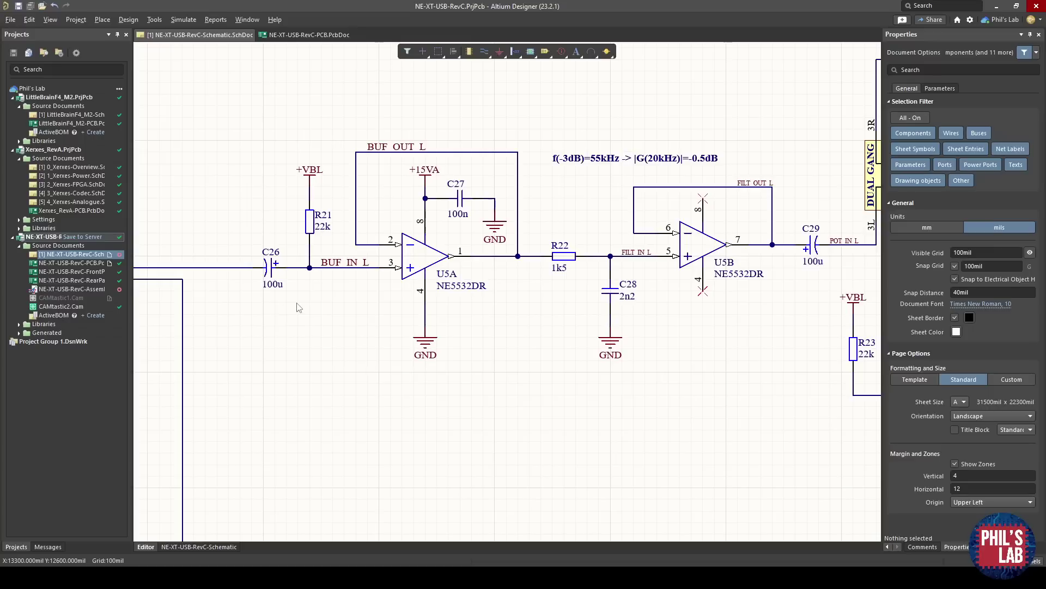
Step: Compare the part details of resistor R22 and op-amp U5A
click(571, 256)
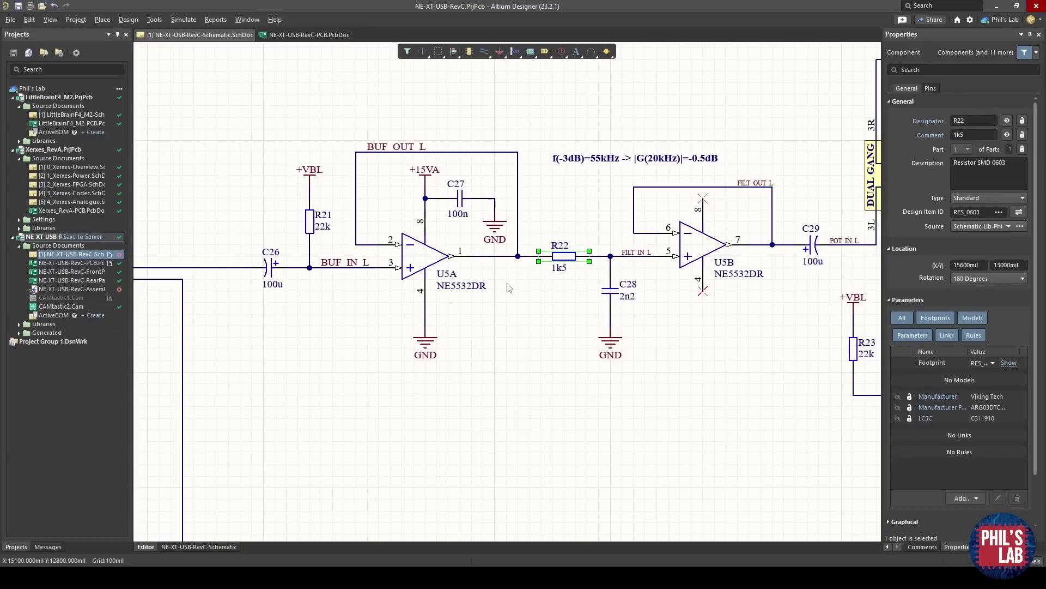
click(536, 276)
click(563, 256)
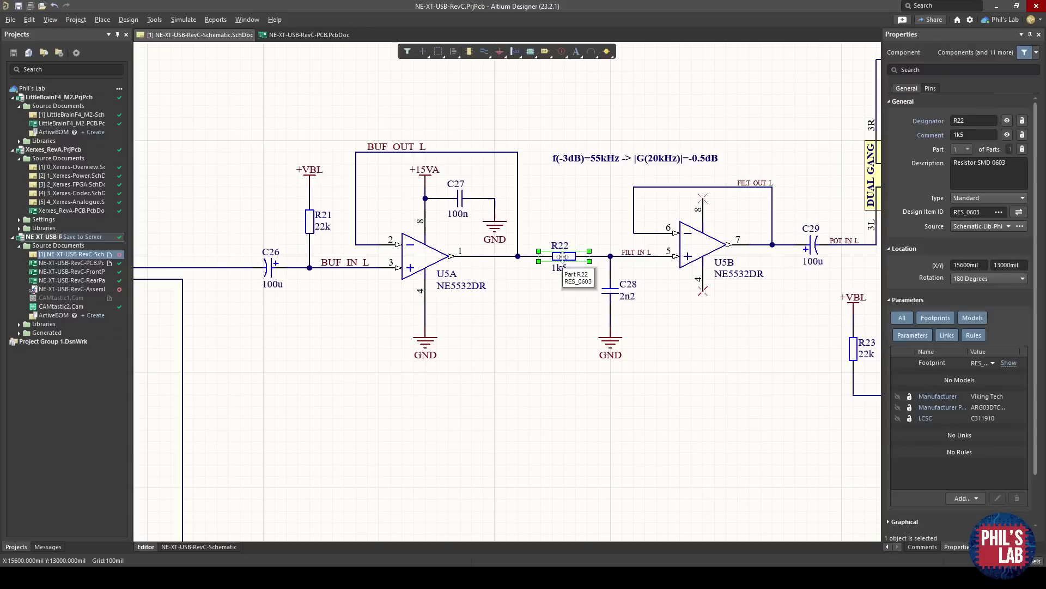
click(564, 256)
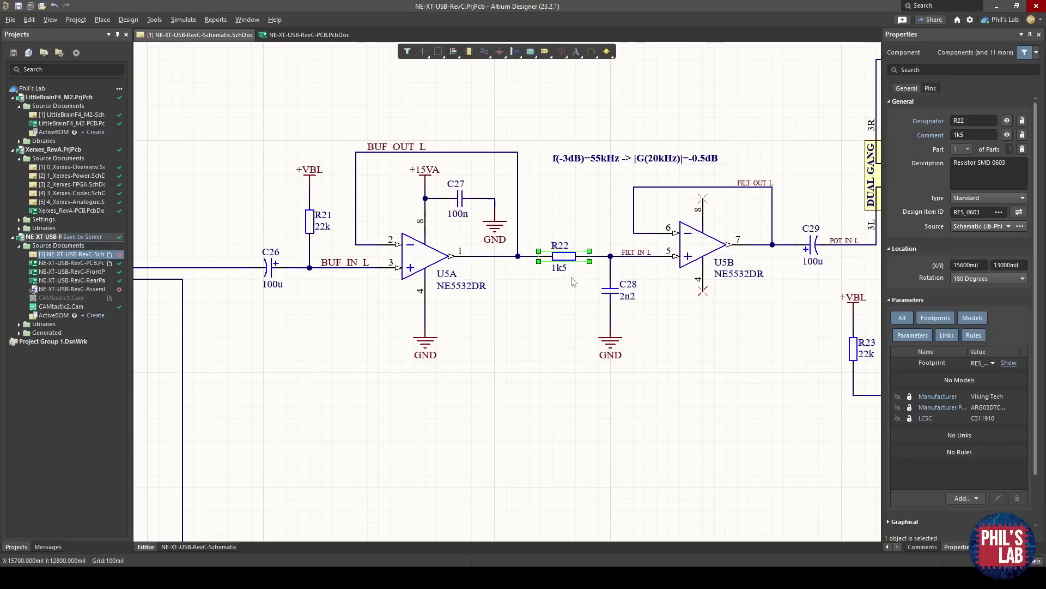
click(429, 257)
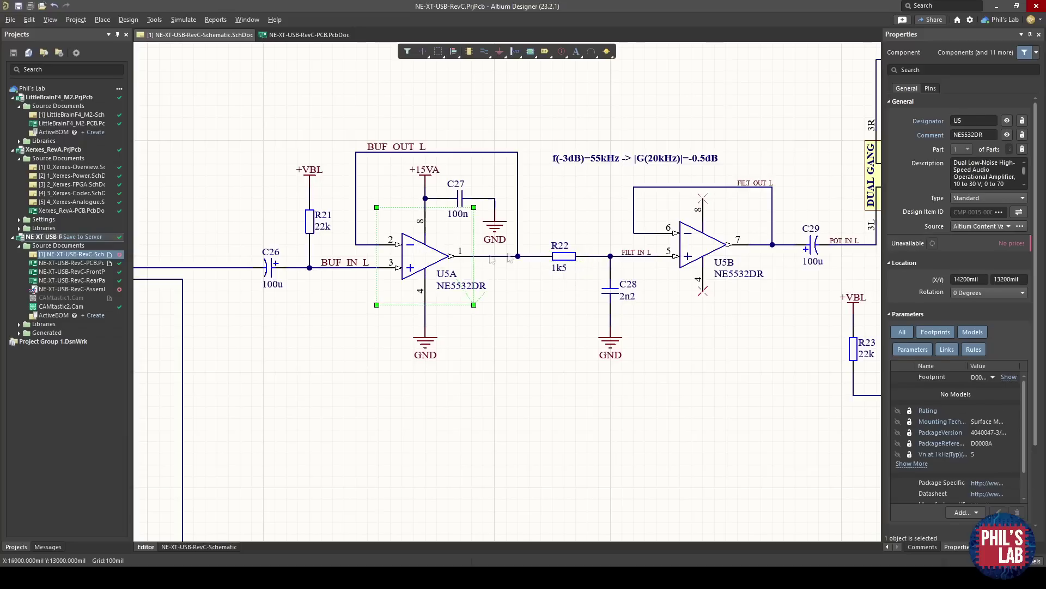
click(570, 255)
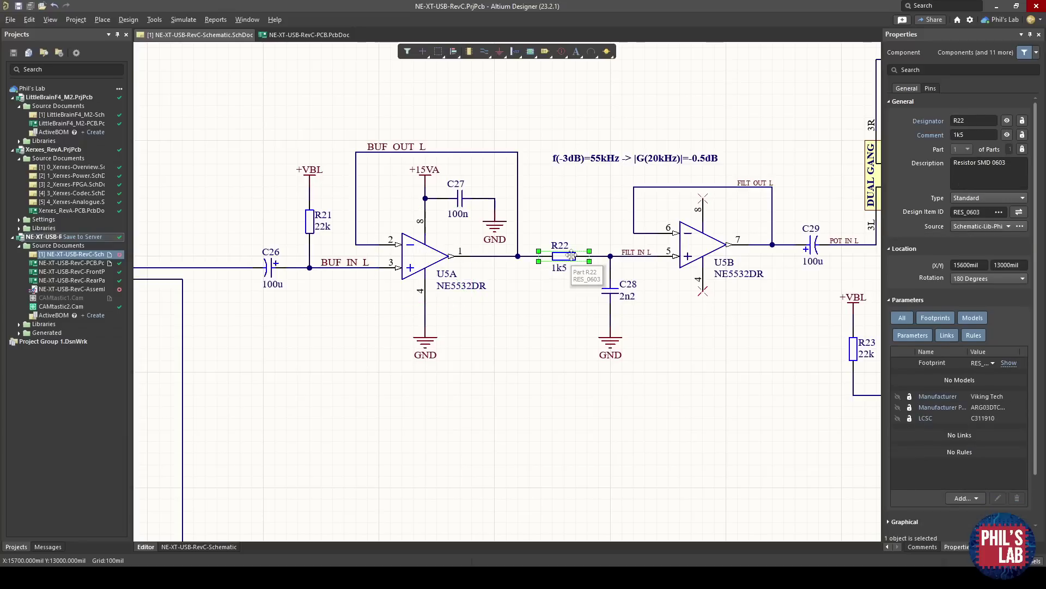
click(424, 256)
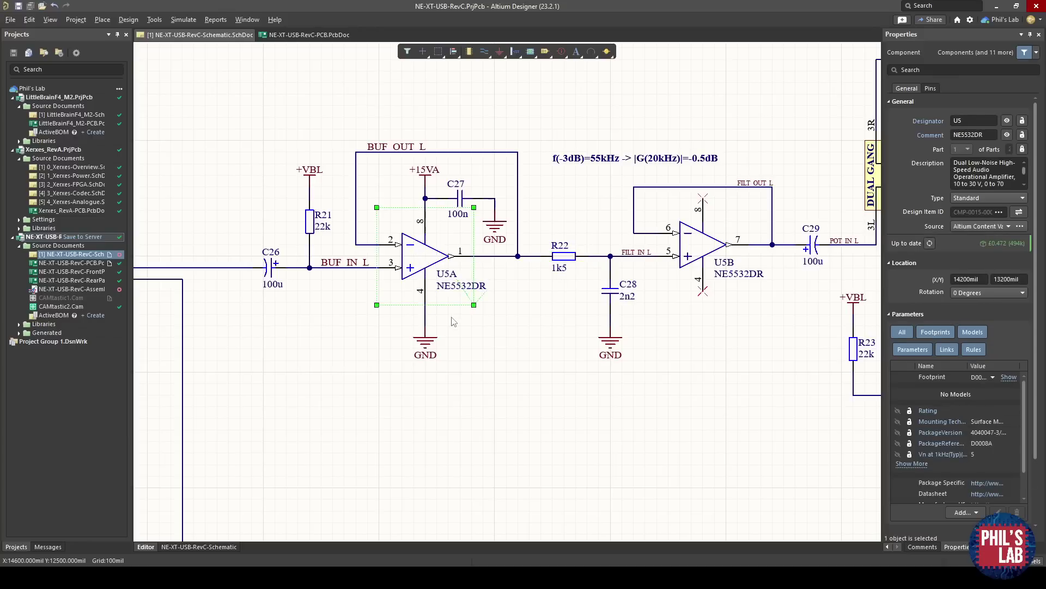
click(509, 332)
Step: Inspect filter resistor R22, bias resistor R21, coupling capacitor C26 and filter capacitor C28
click(570, 258)
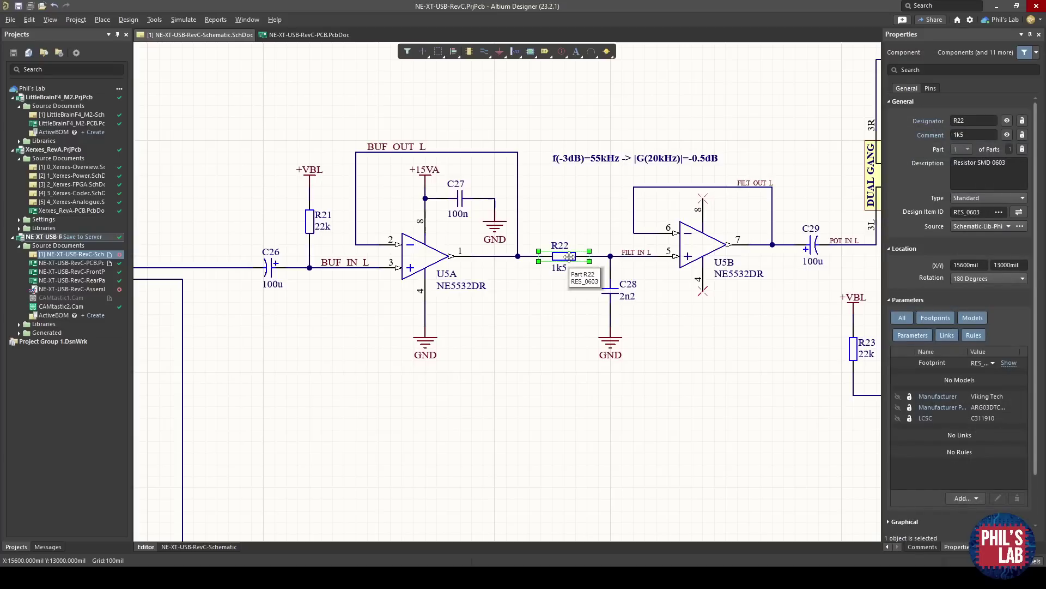
click(312, 231)
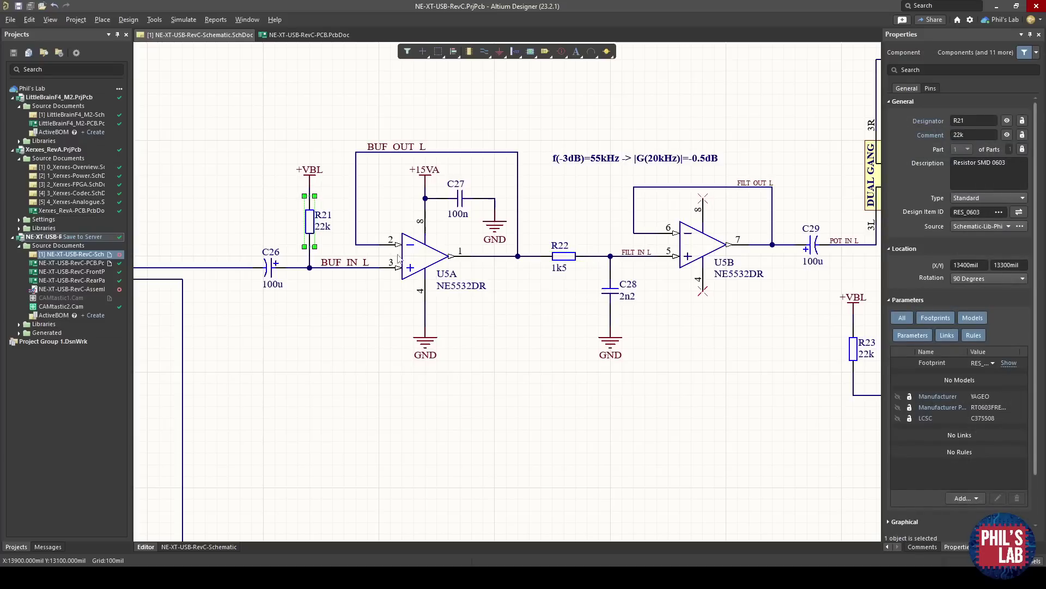
click(535, 289)
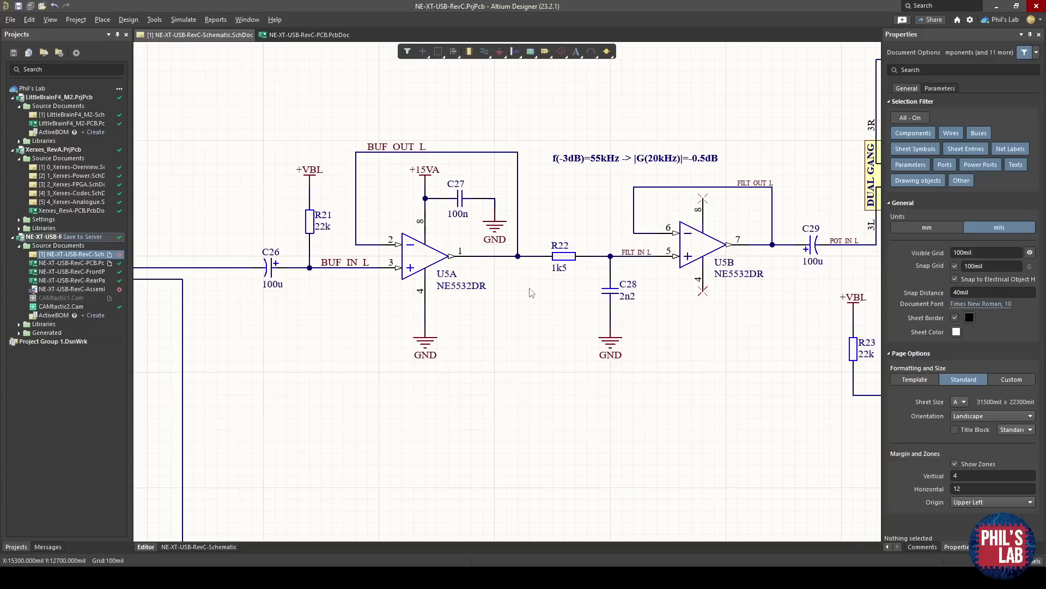
click(271, 266)
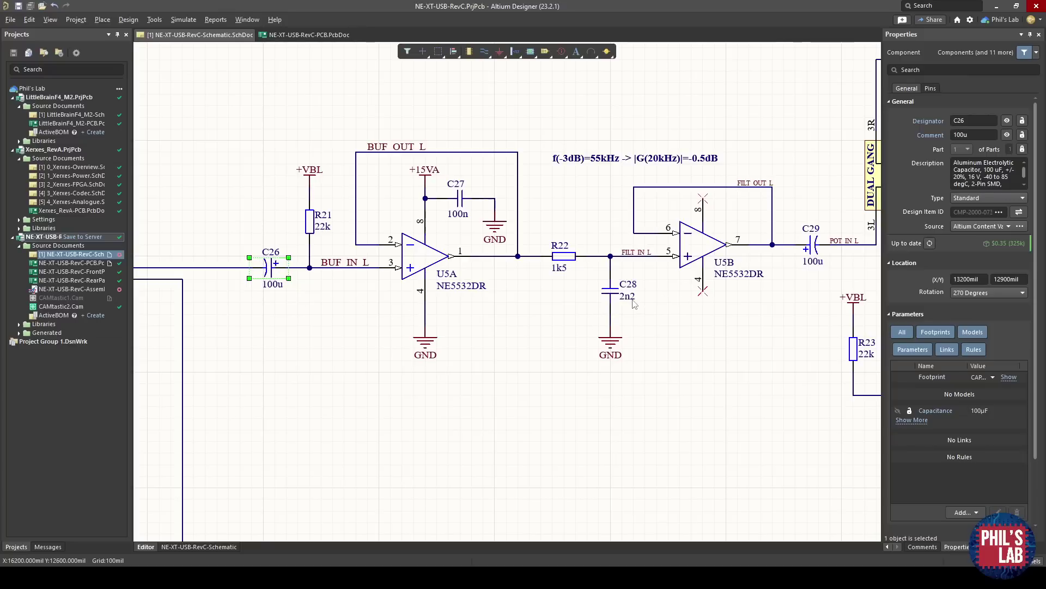
click(612, 293)
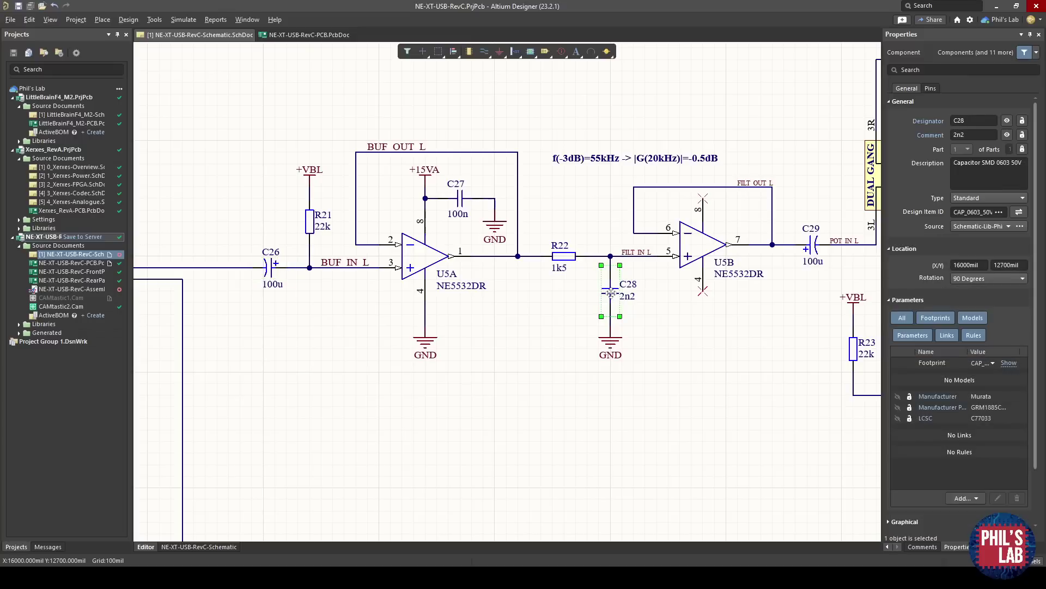
click(753, 321)
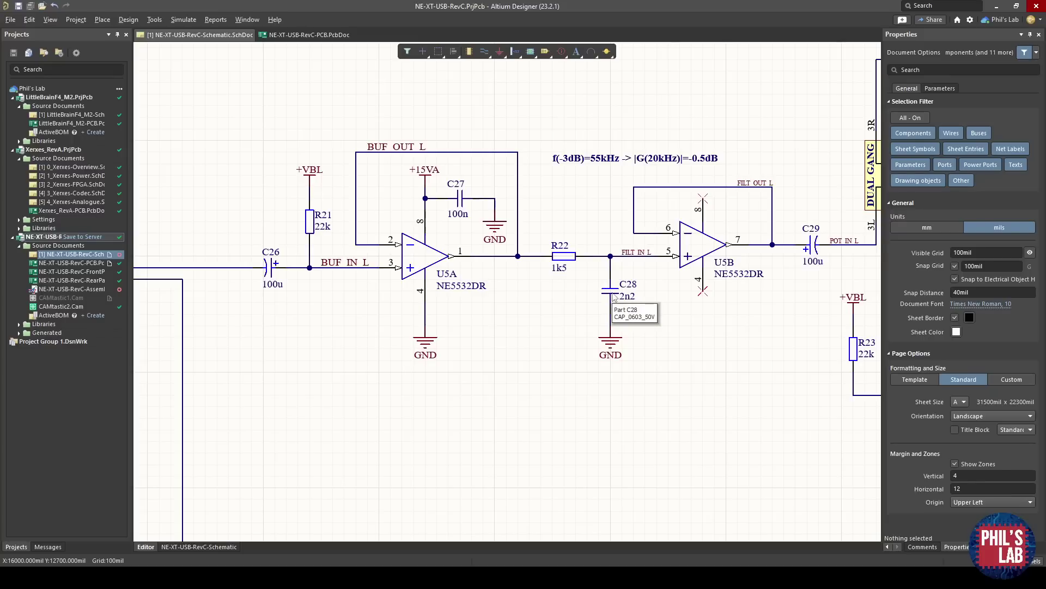
Step: Zoom in around decoupling capacitor C27 and inspect its properties
ctrl+scroll(428, 201, up, 3)
click(480, 199)
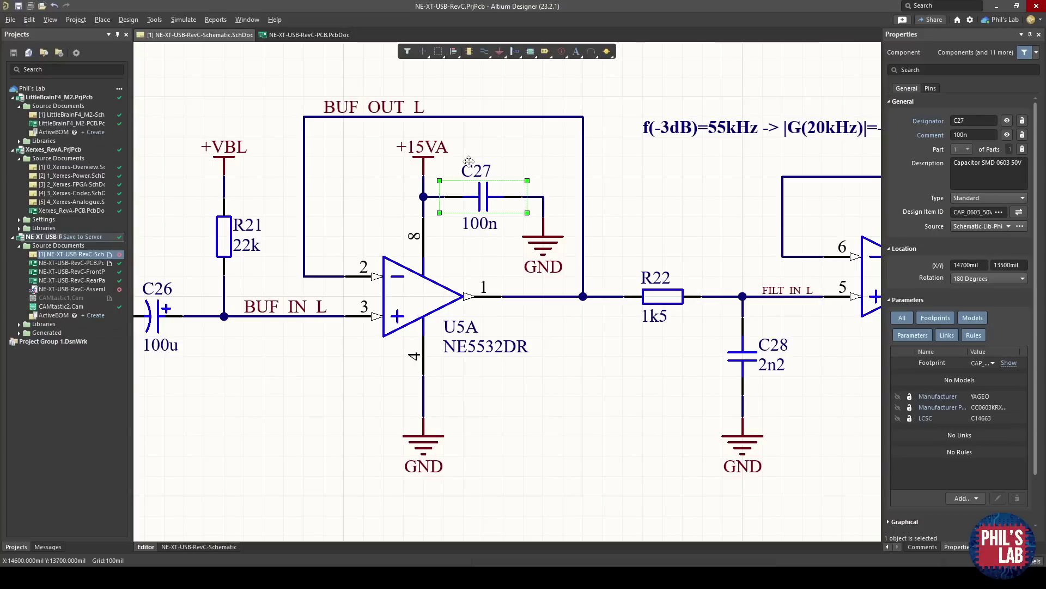
ctrl+scroll(469, 162, down, 2)
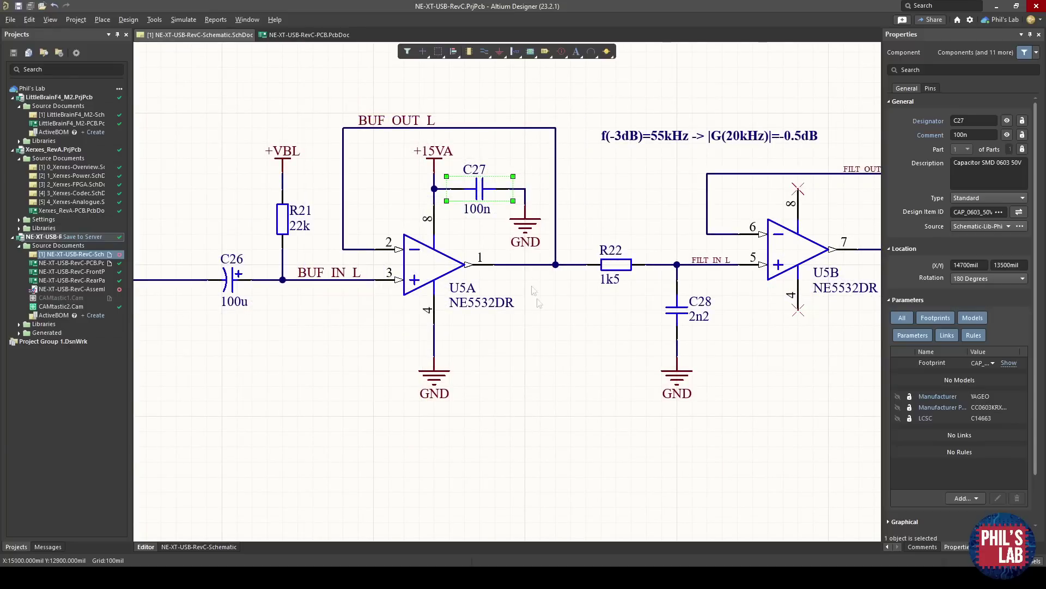
click(546, 321)
click(483, 181)
ctrl+scroll(485, 177, up, 1)
ctrl+scroll(484, 177, up, 2)
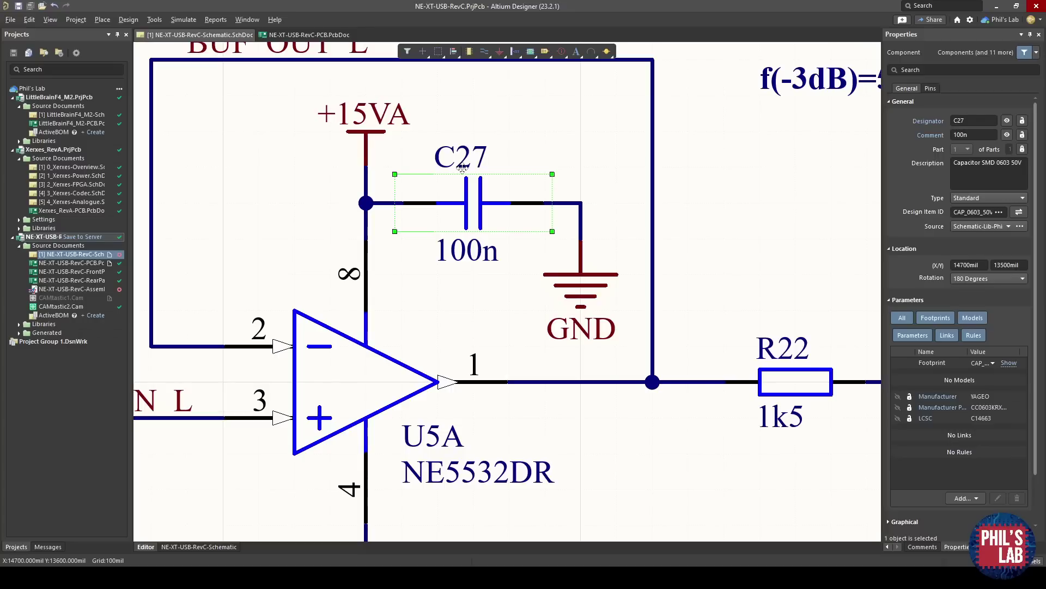
ctrl+scroll(462, 166, down, 2)
ctrl+scroll(428, 211, down, 1)
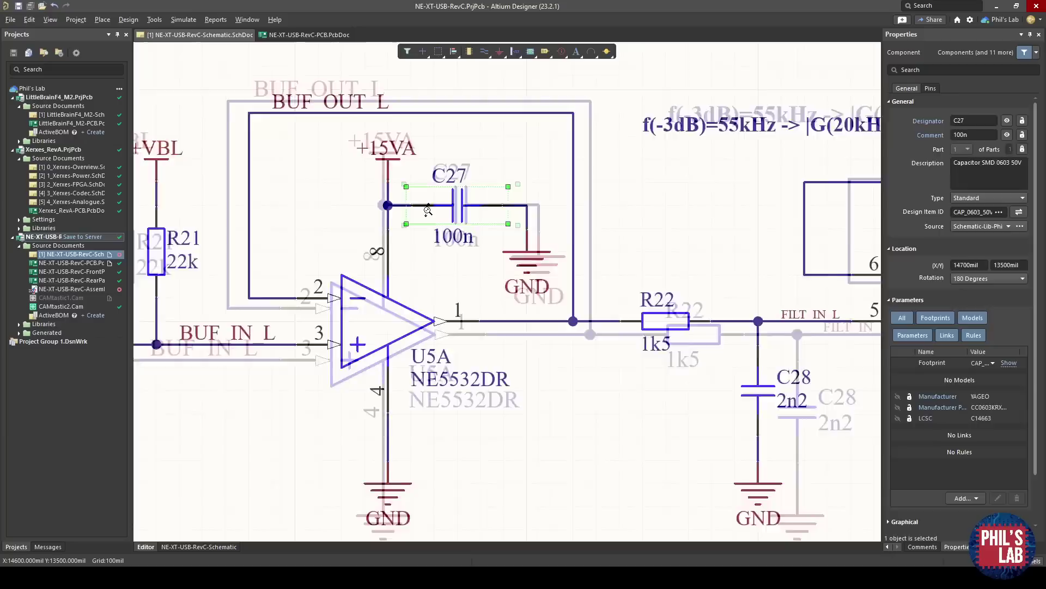
ctrl+scroll(428, 211, down, 2)
click(369, 295)
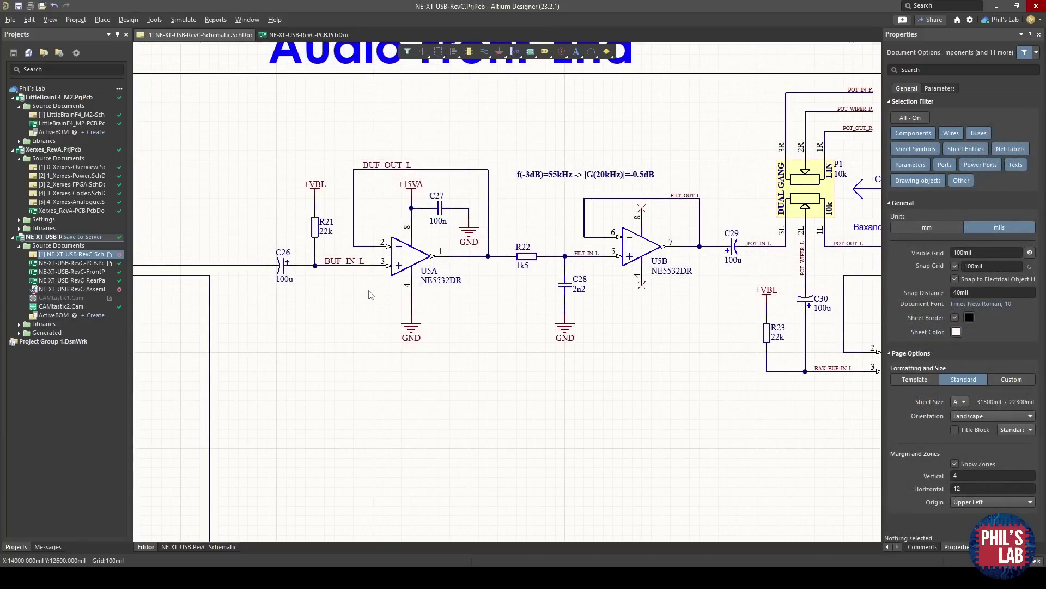
right_drag(369, 295, 684, 297)
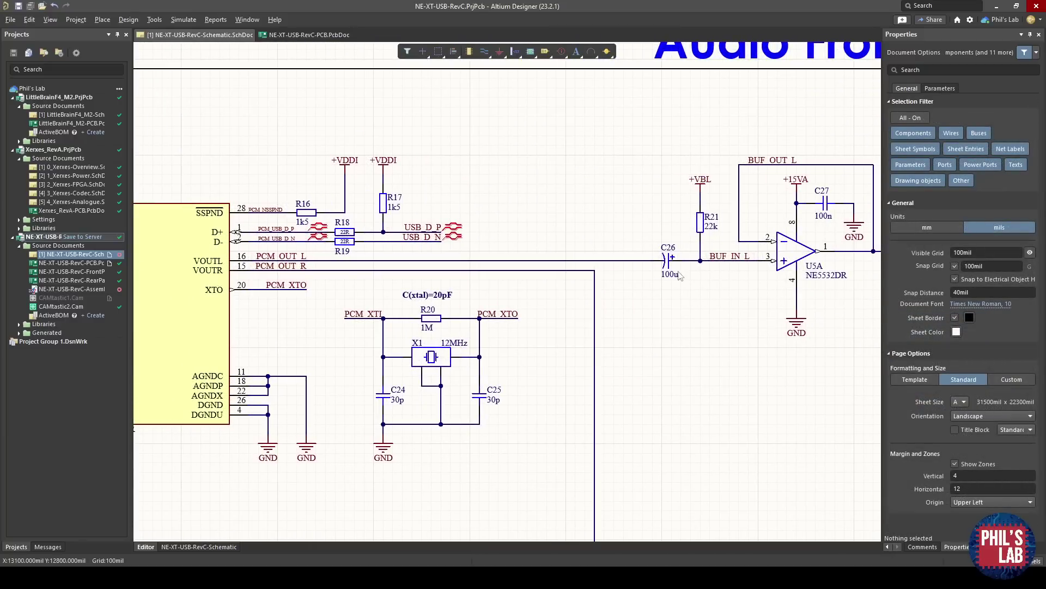
ctrl+scroll(668, 260, up, 3)
click(457, 255)
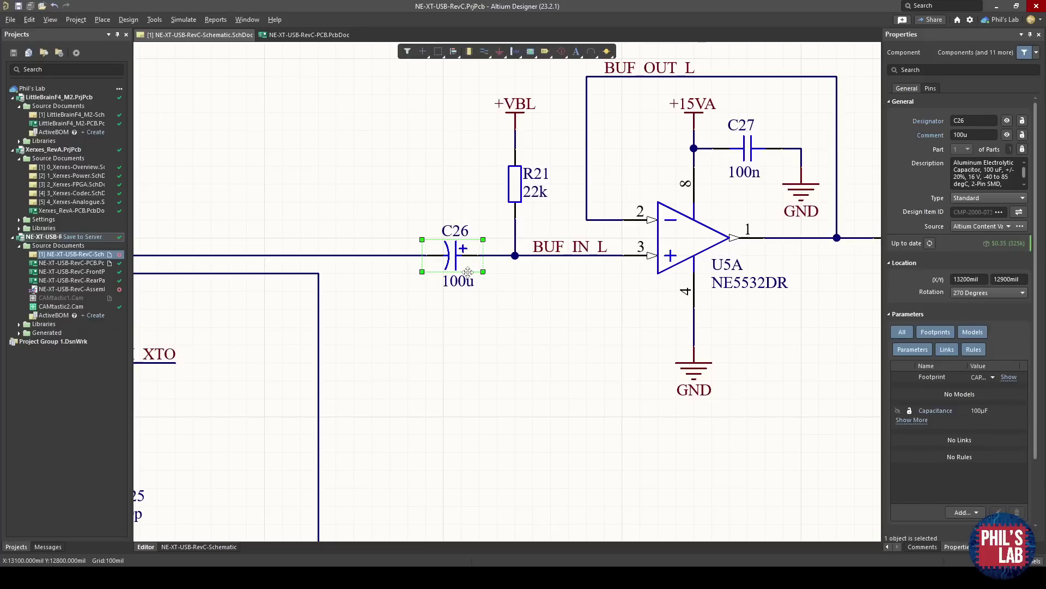
click(691, 239)
click(533, 265)
ctrl+scroll(530, 196, up, 3)
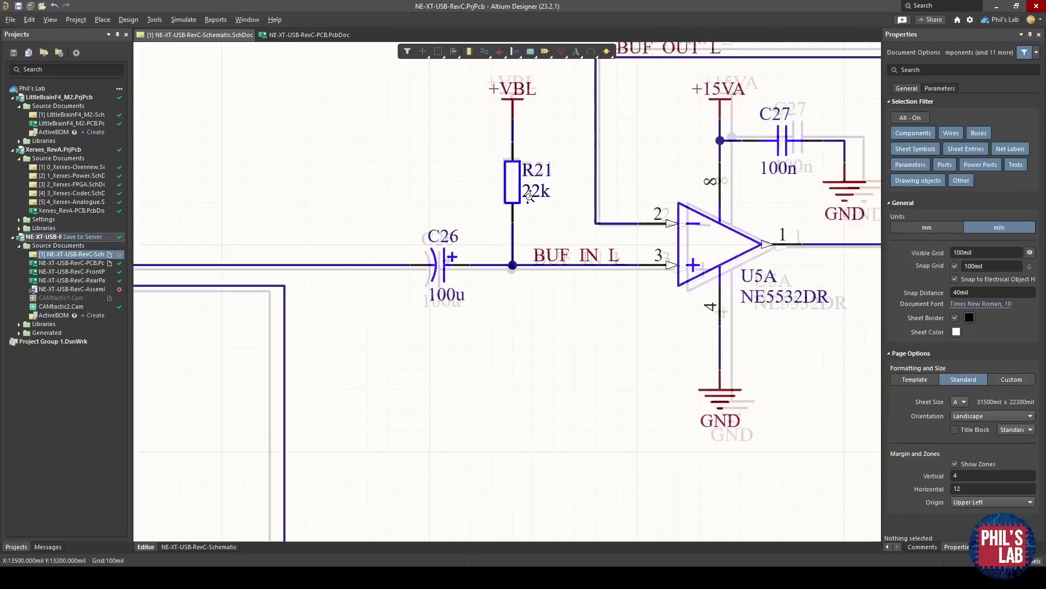
click(513, 172)
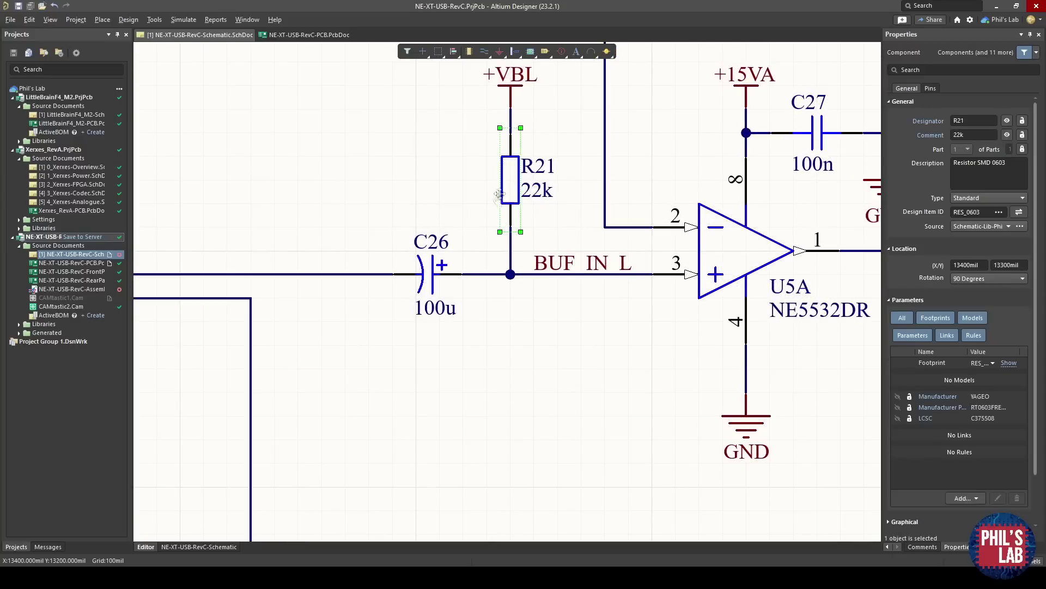
scroll(531, 218, up, 1)
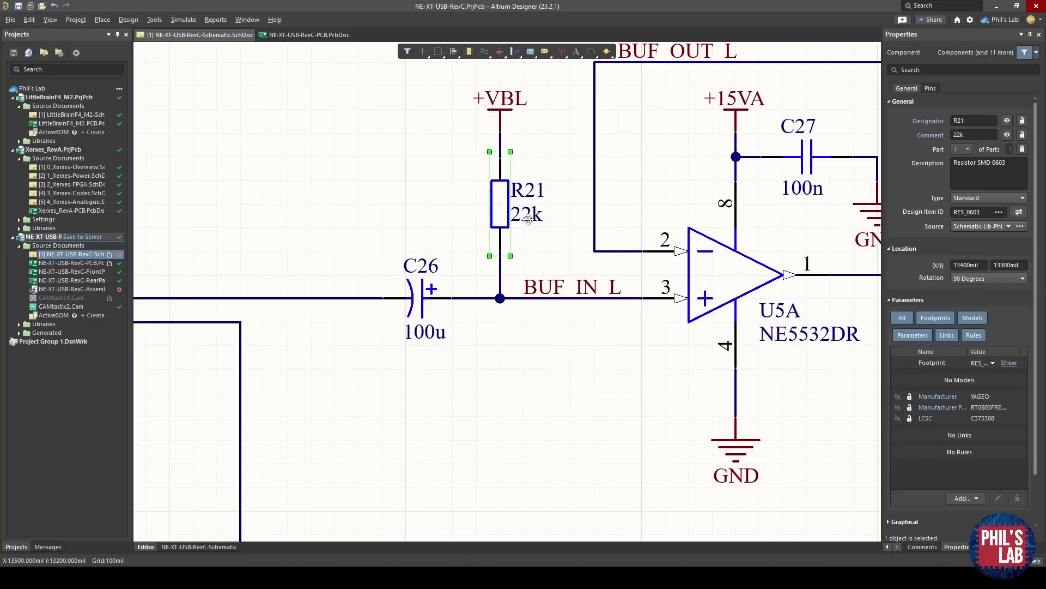
click(435, 282)
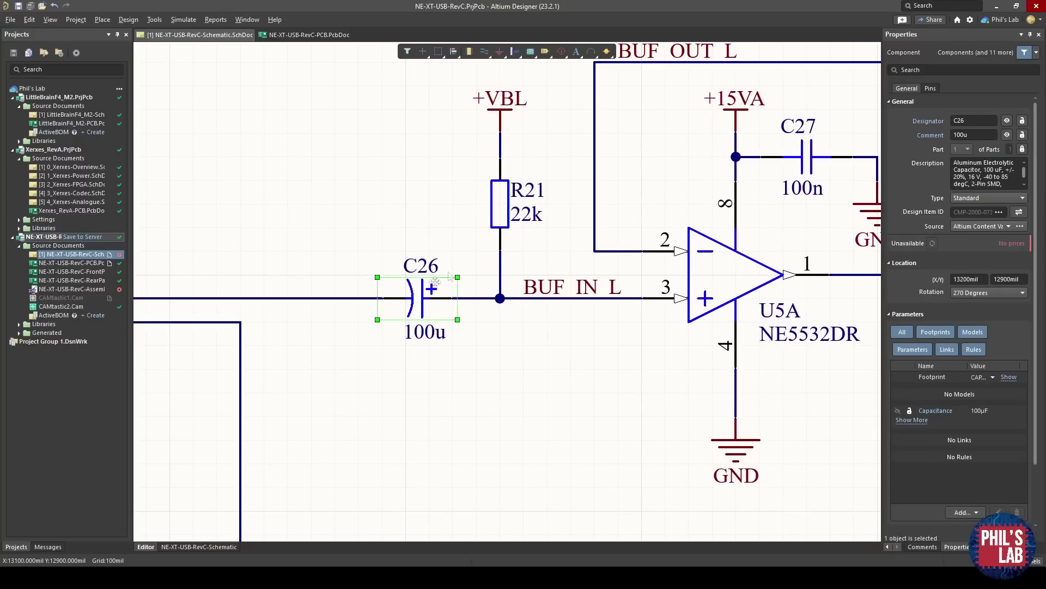
click(504, 211)
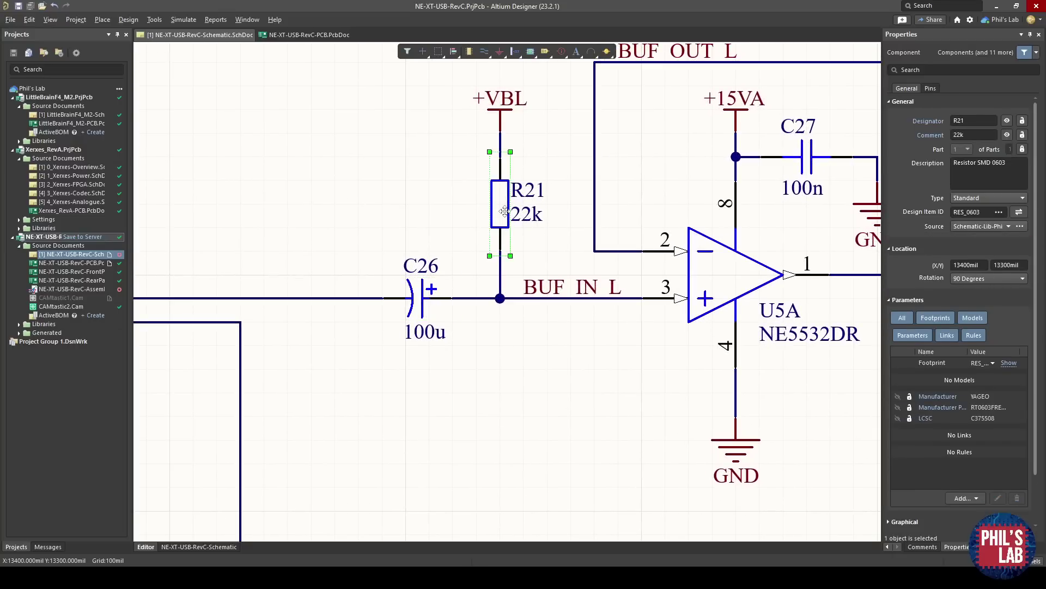
click(413, 306)
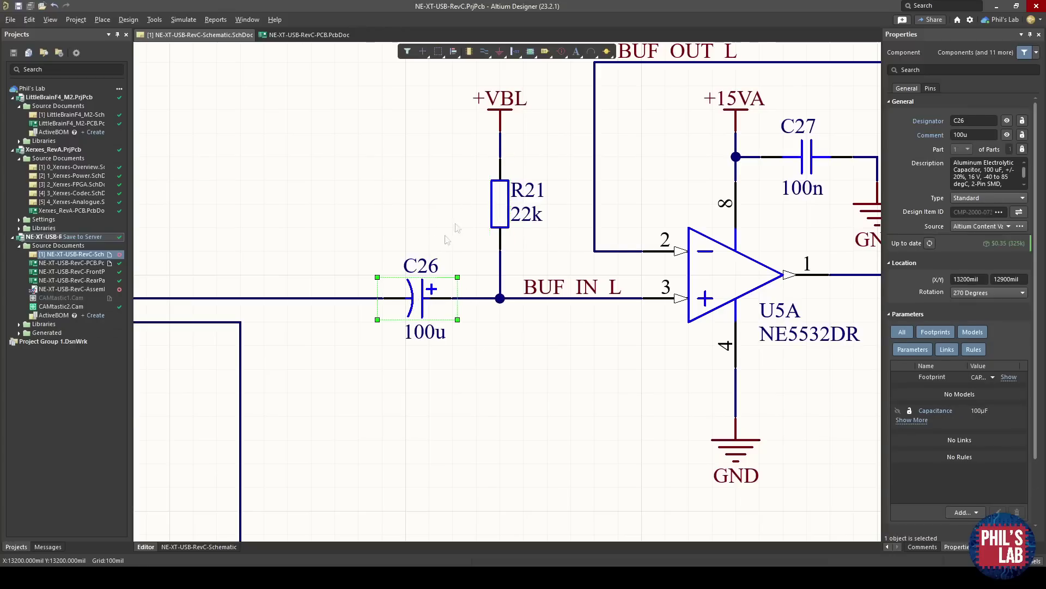
click(512, 116)
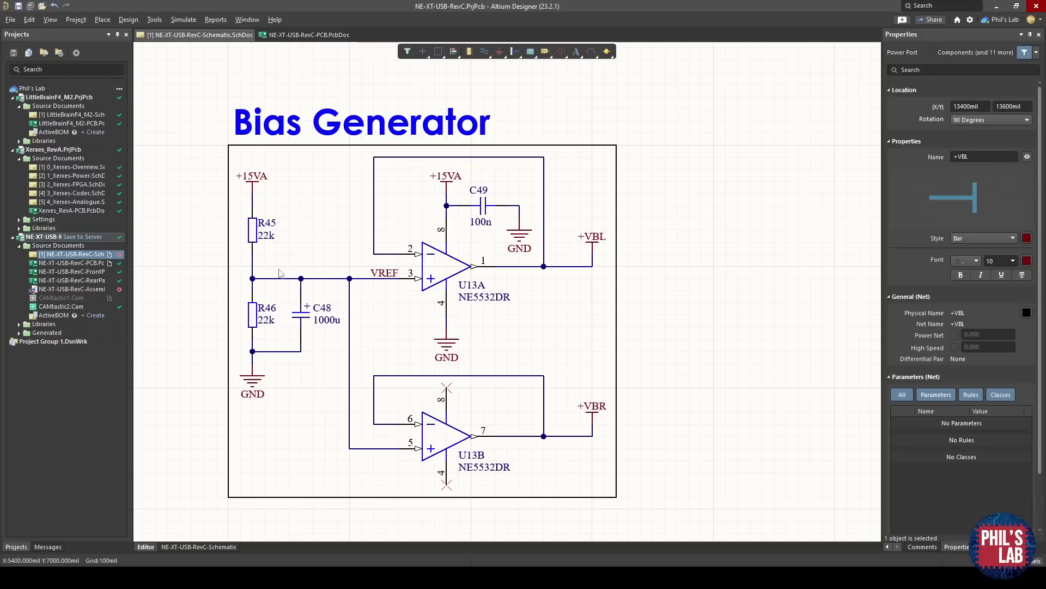
ctrl+scroll(266, 282, up, 2)
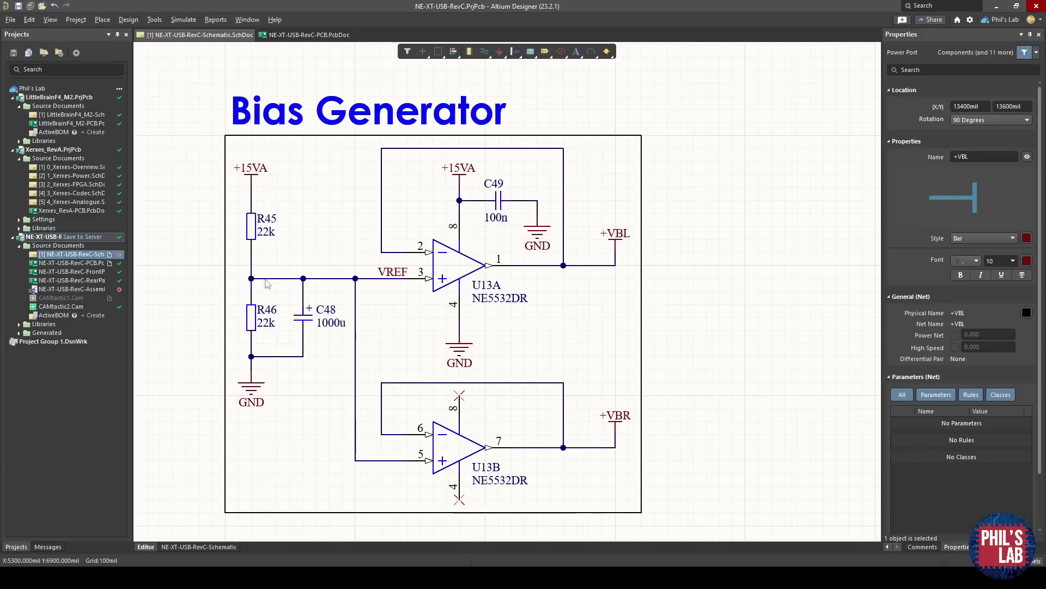
scroll(267, 283, down, 1)
ctrl+scroll(265, 269, up, 1)
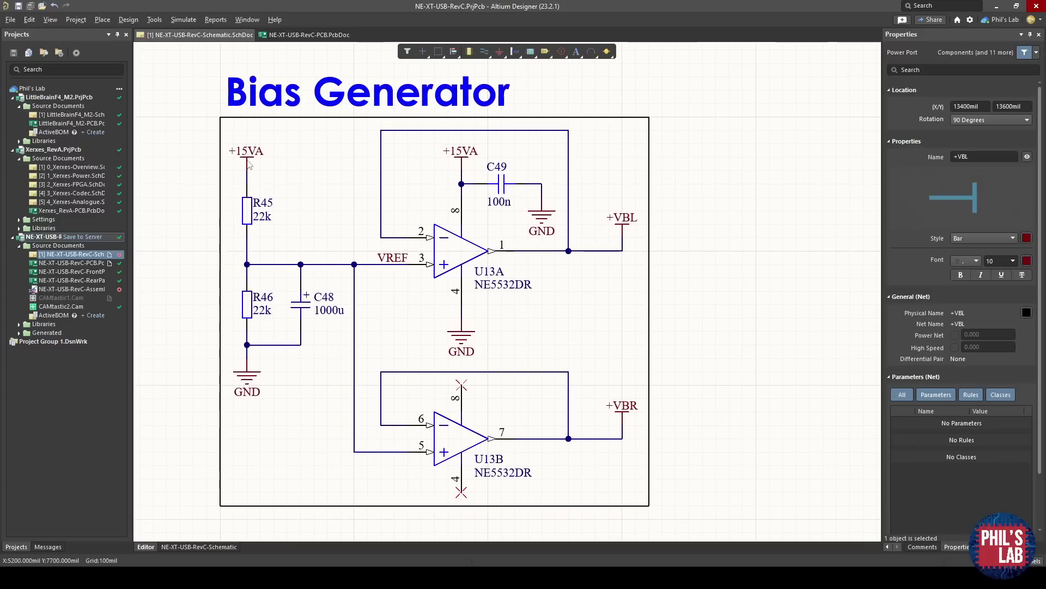
click(247, 210)
click(247, 303)
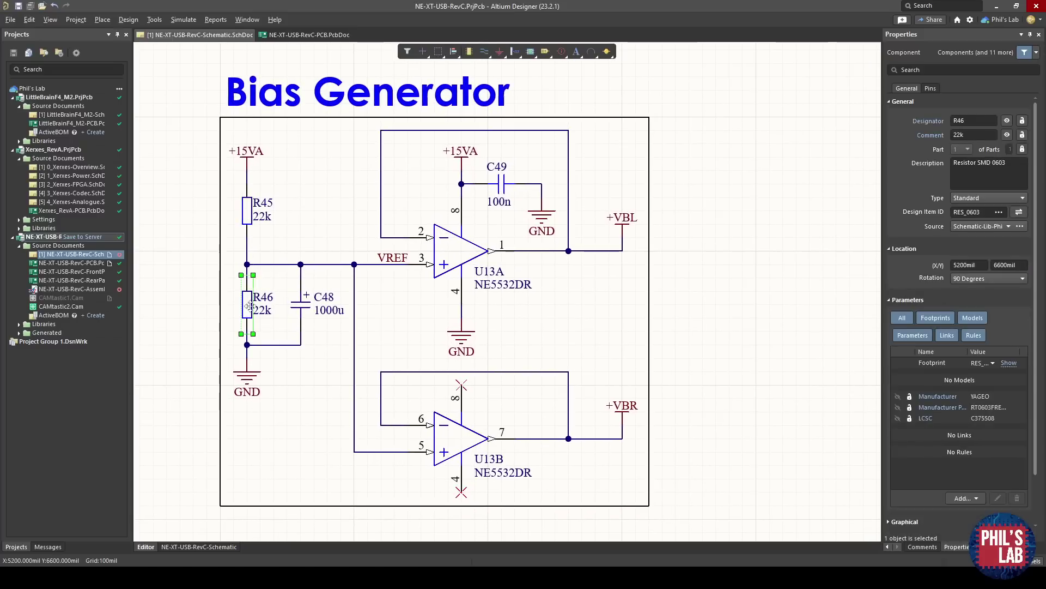
click(290, 275)
ctrl+scroll(291, 275, up, 2)
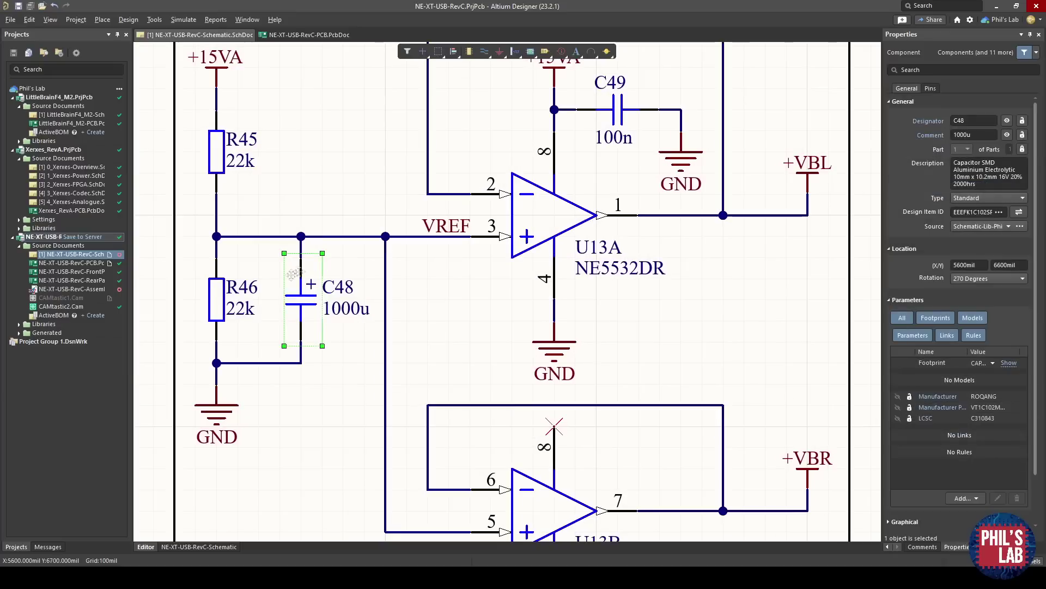
click(442, 238)
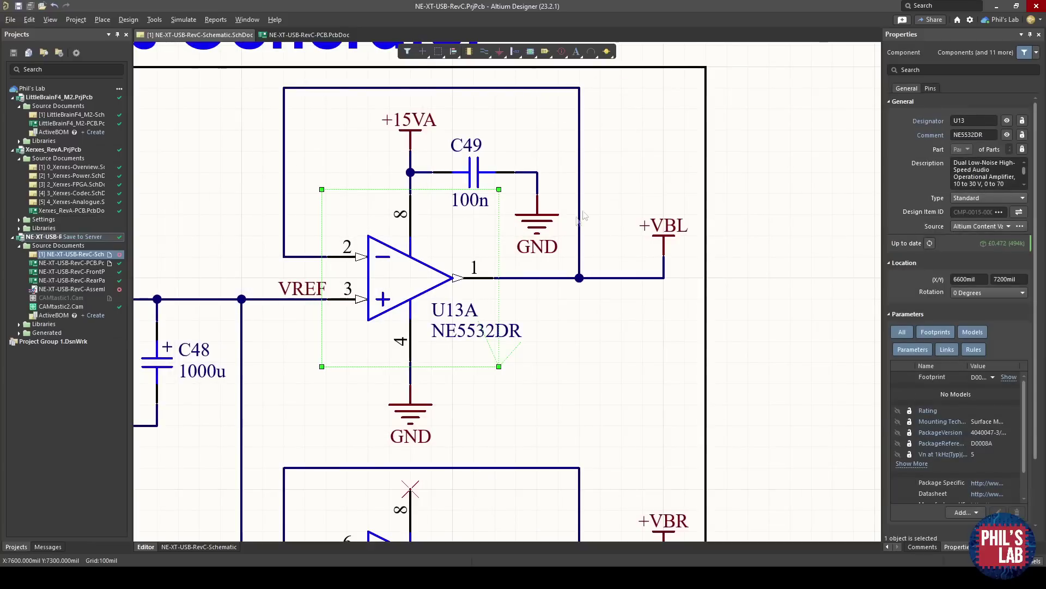
click(580, 218)
click(669, 243)
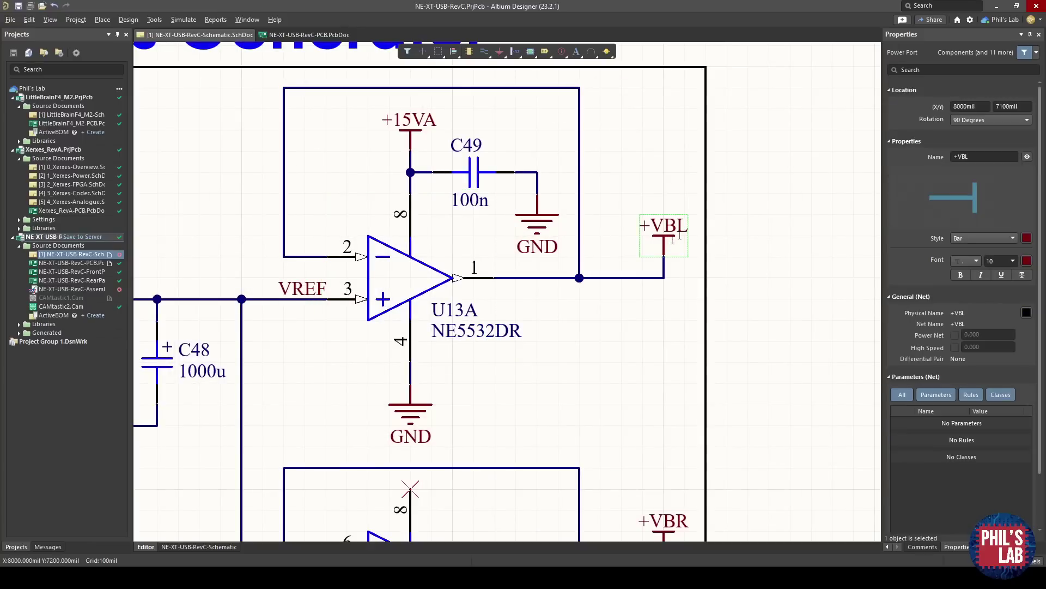
right_drag(598, 475, 616, 265)
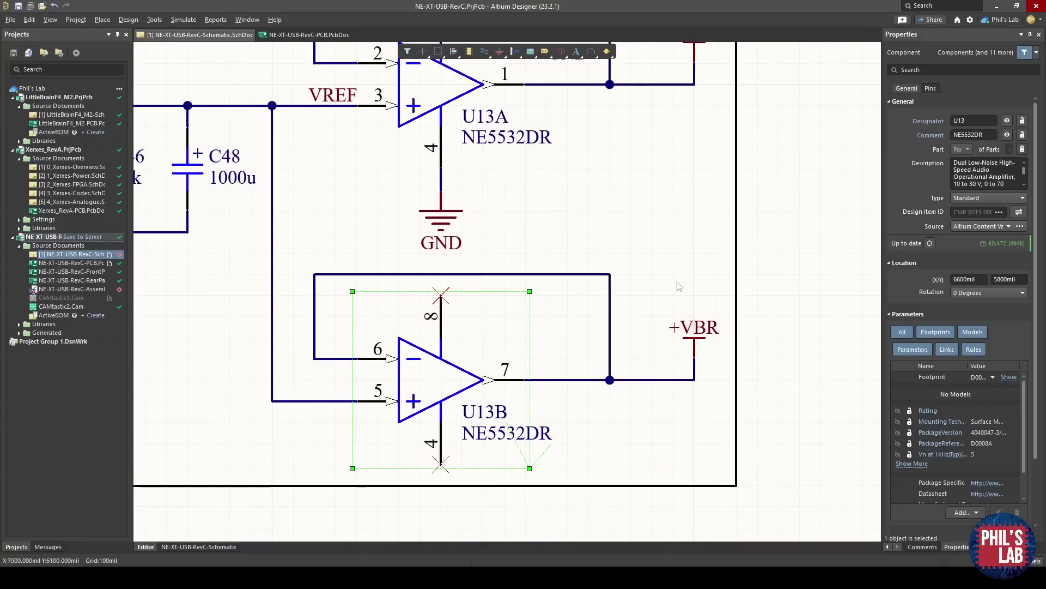
click(667, 256)
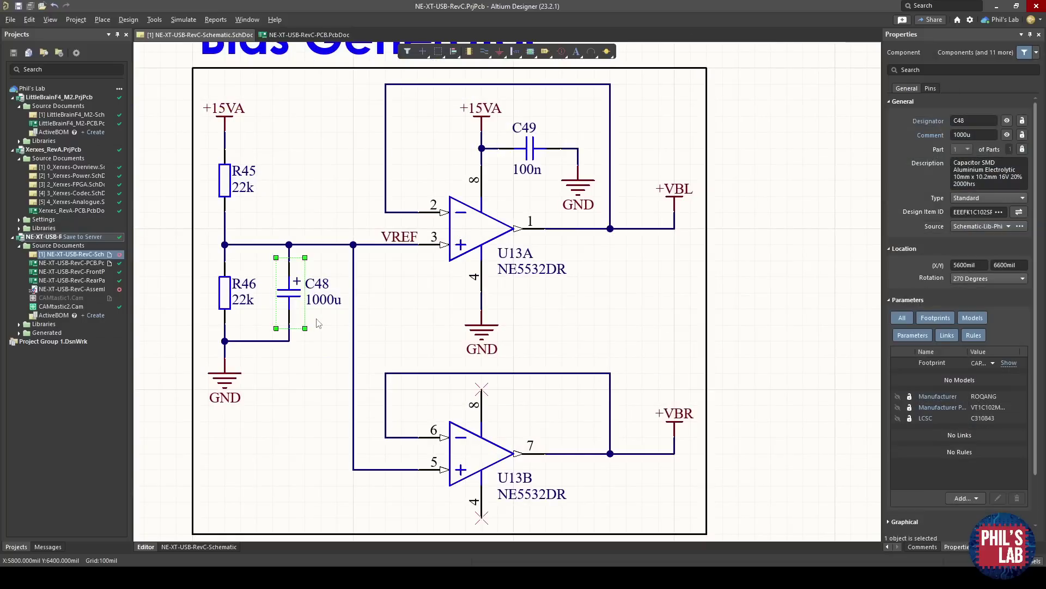
click(224, 177)
click(225, 297)
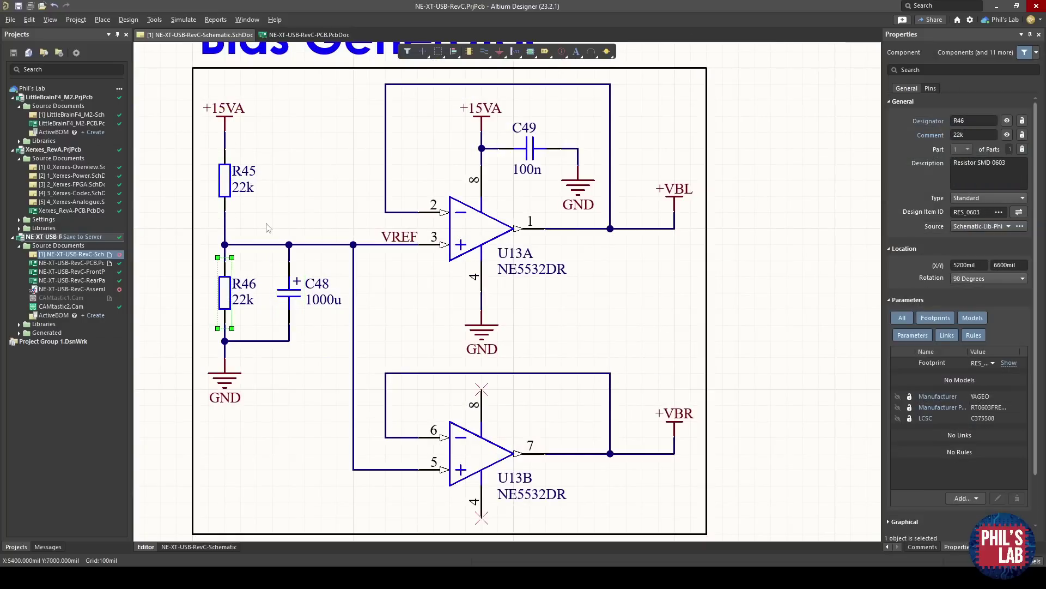
click(290, 189)
click(382, 245)
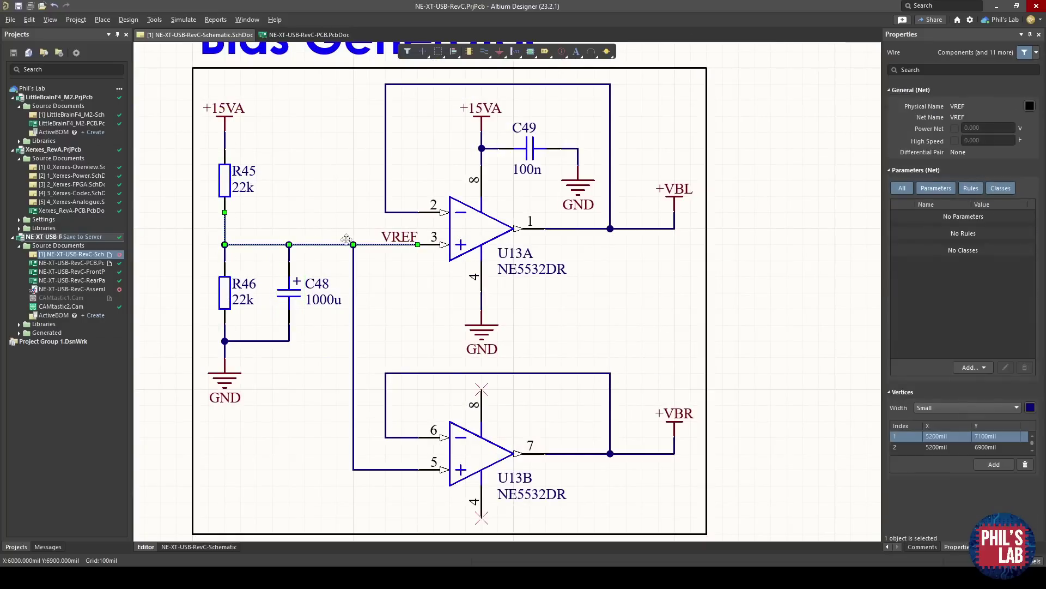
click(264, 184)
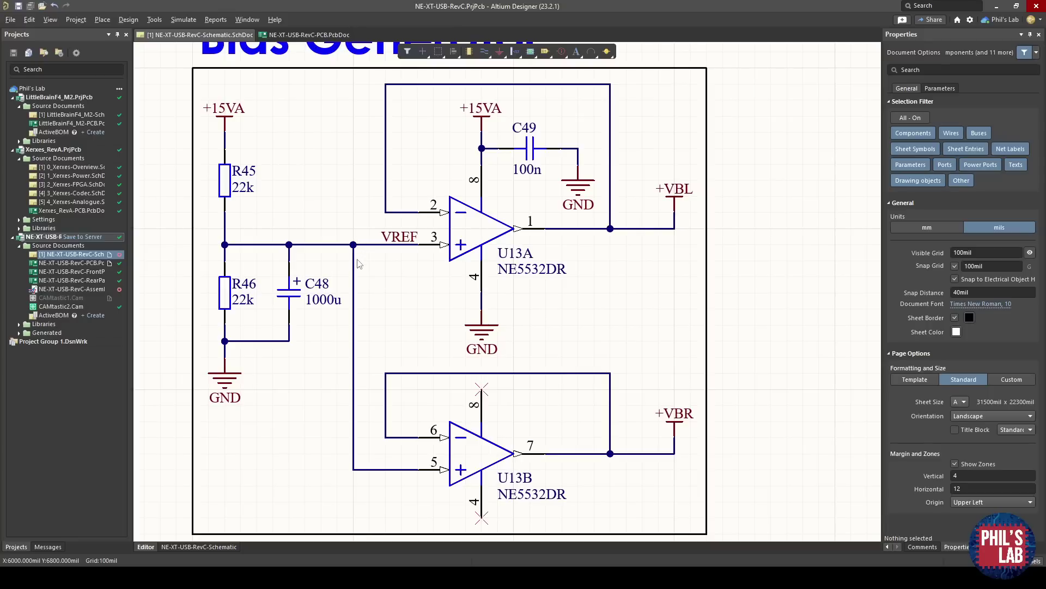
click(291, 290)
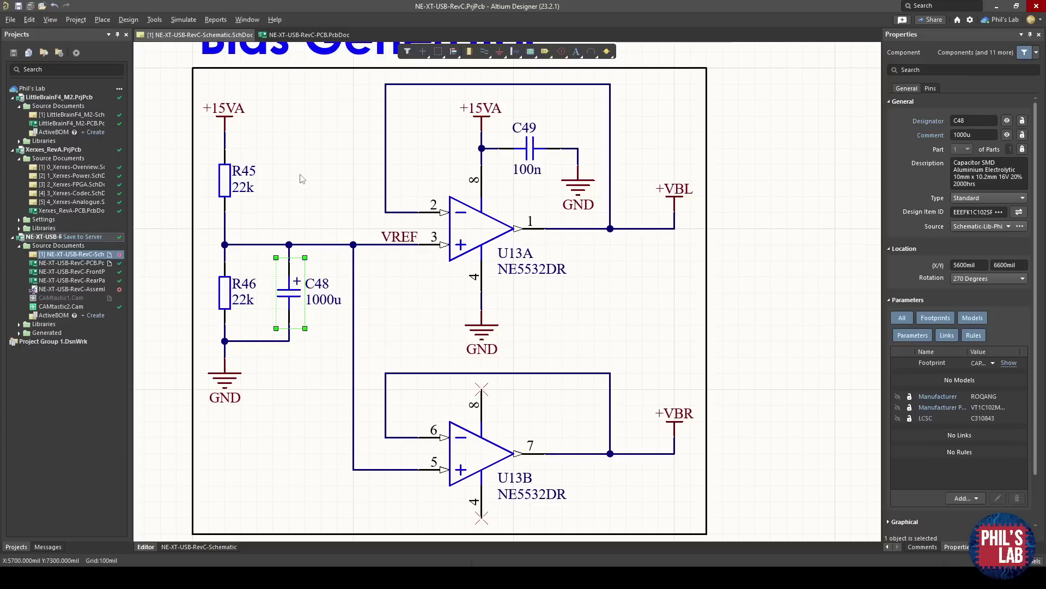
ctrl+scroll(316, 287, up, 2)
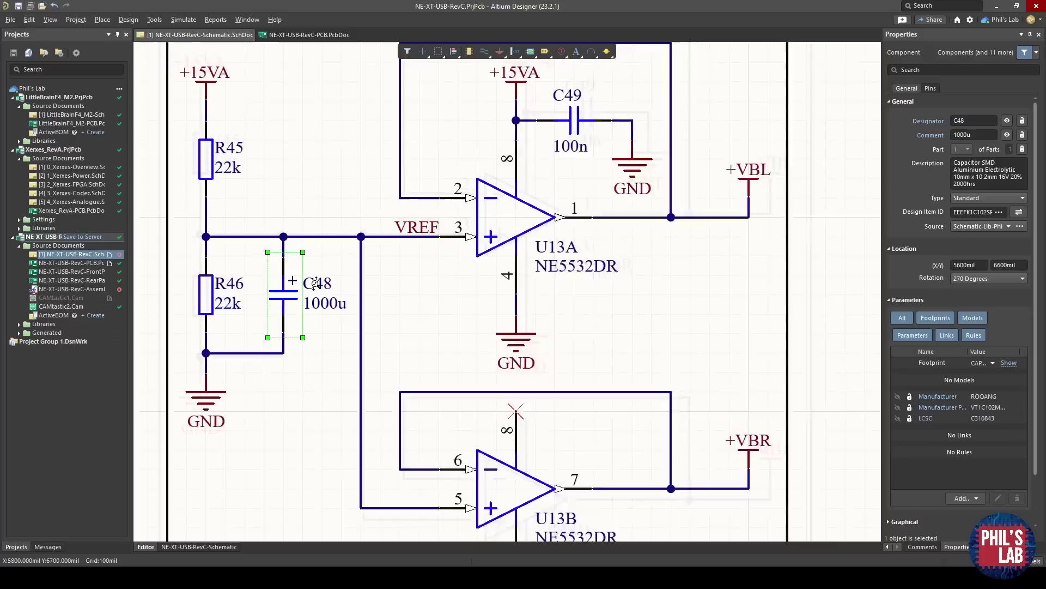
right_drag(320, 172, 343, 218)
click(344, 218)
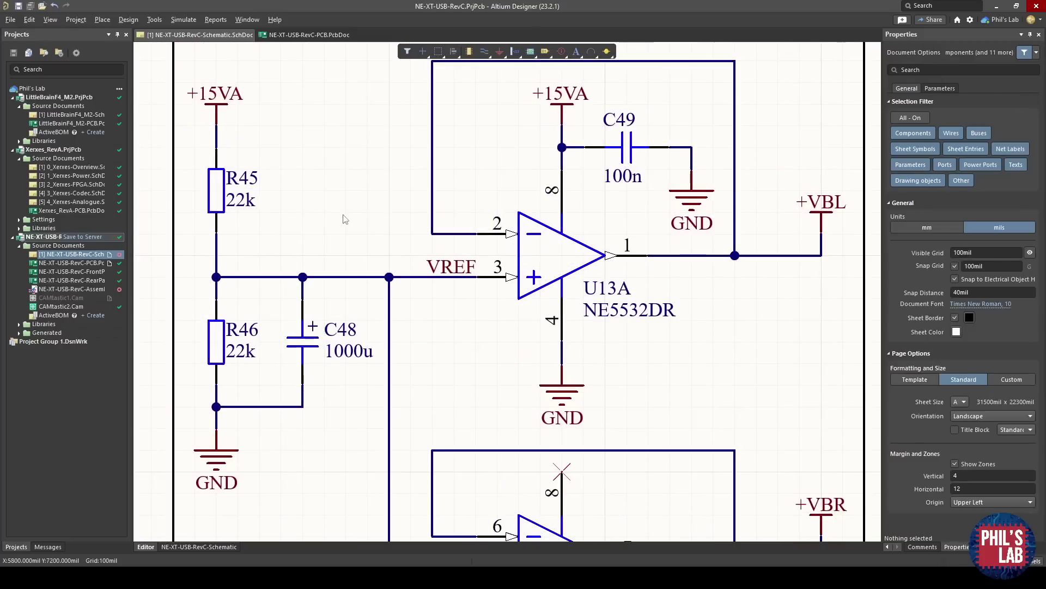
click(222, 121)
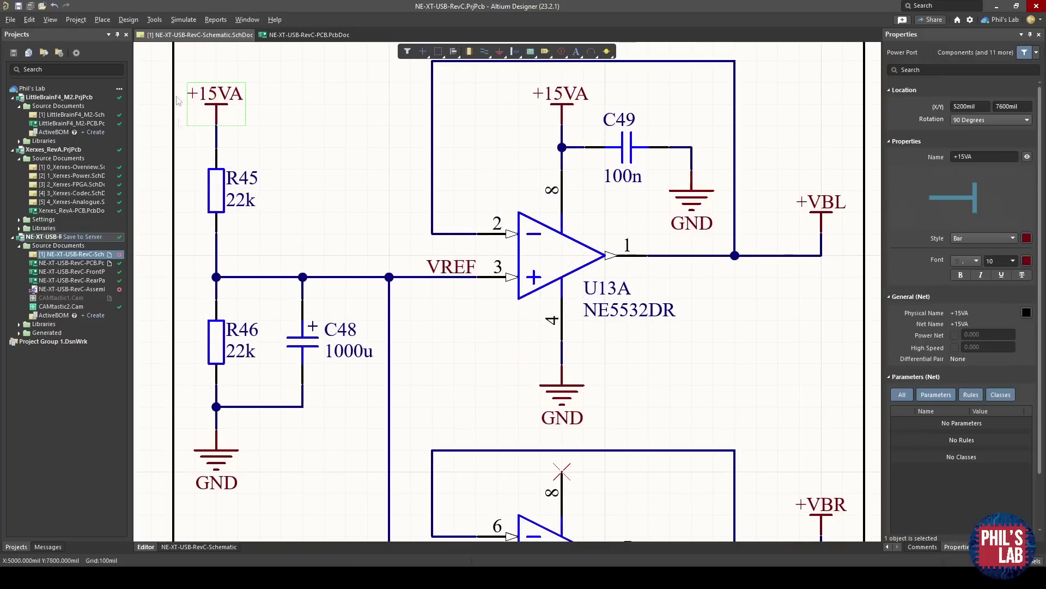
click(258, 278)
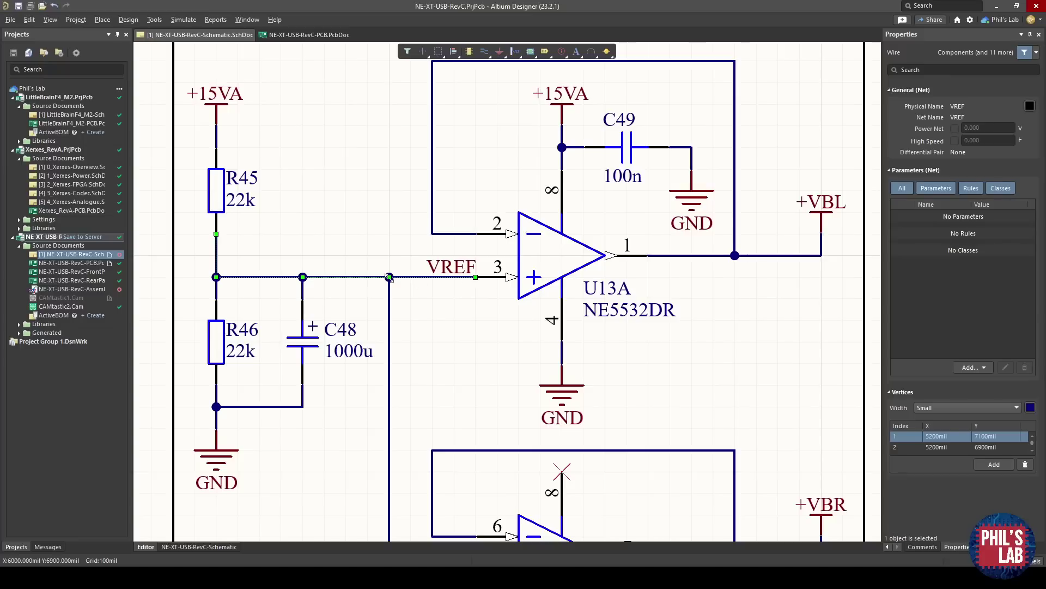
right_drag(305, 346, 217, 352)
click(733, 223)
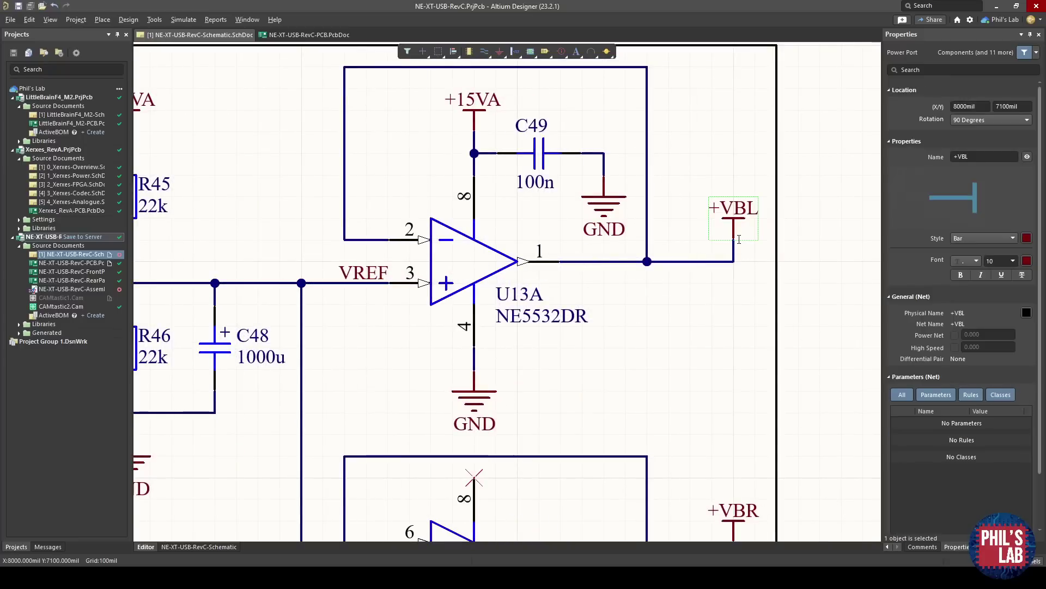
right_drag(458, 341, 594, 341)
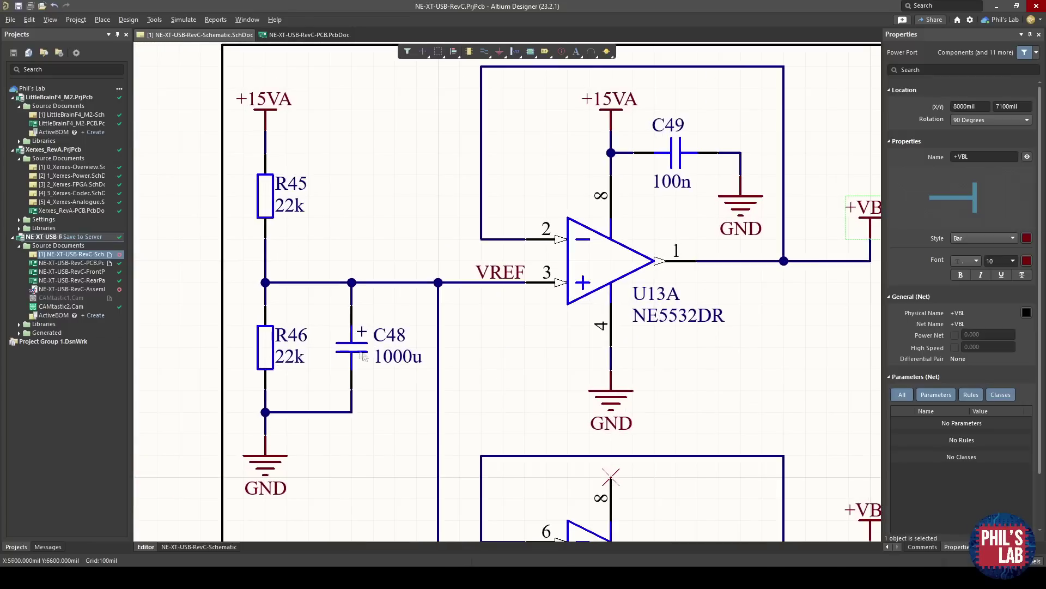
click(363, 355)
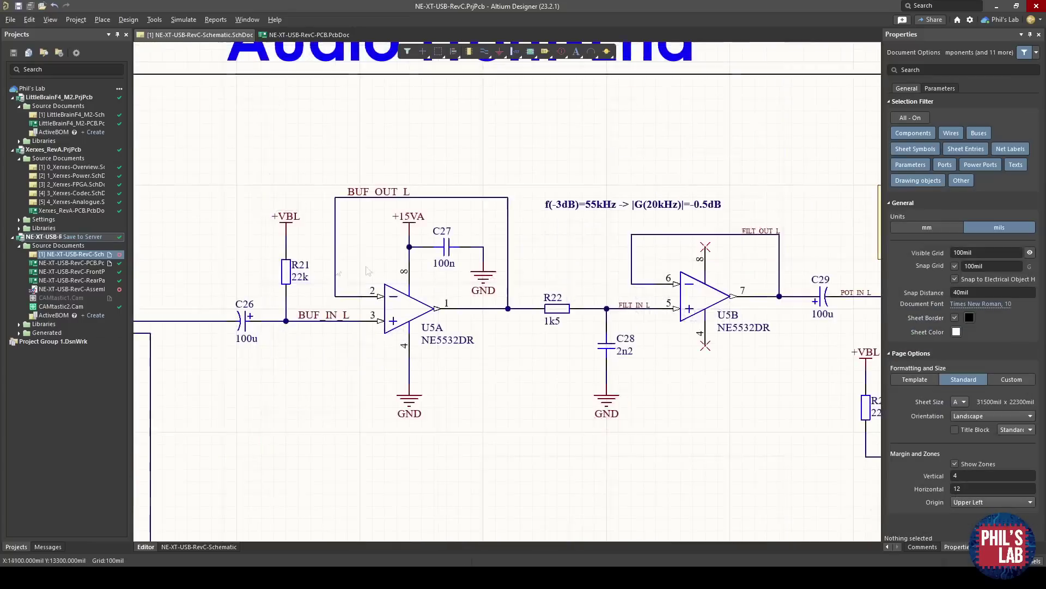
ctrl+scroll(354, 260, up, 3)
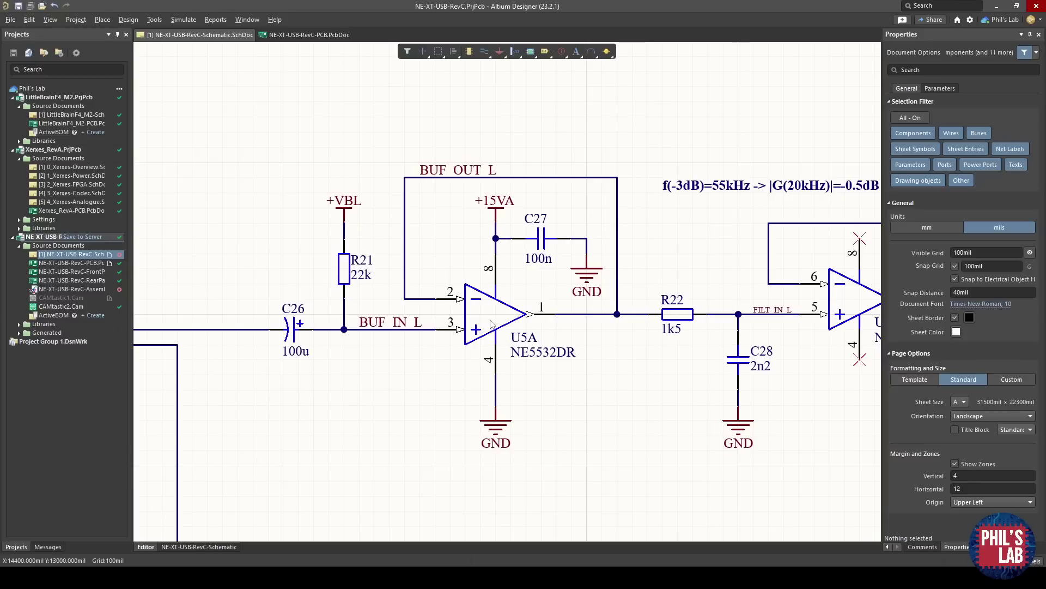
click(344, 262)
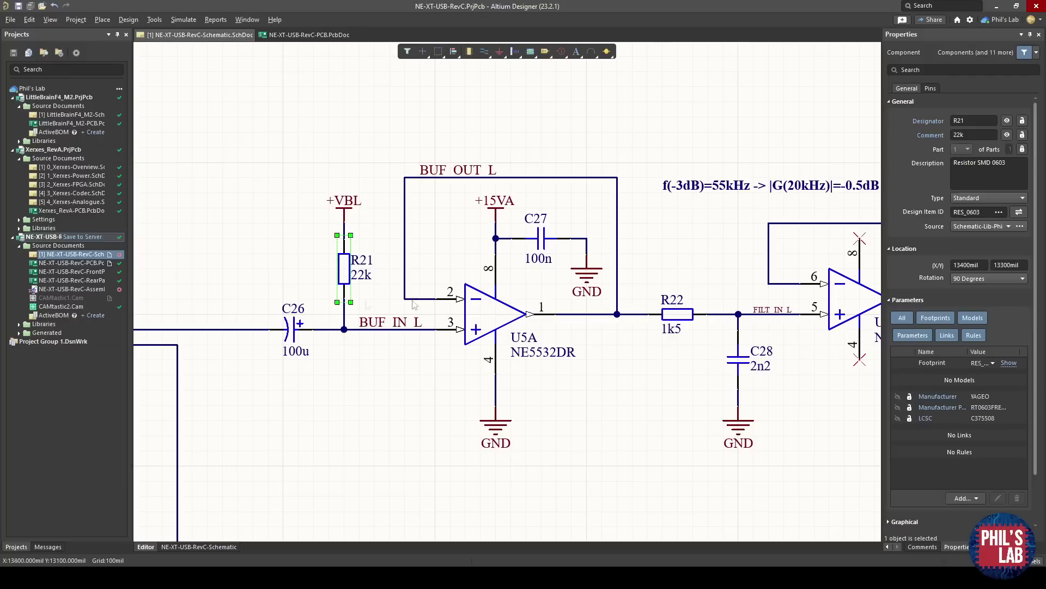
ctrl+scroll(380, 279, down, 2)
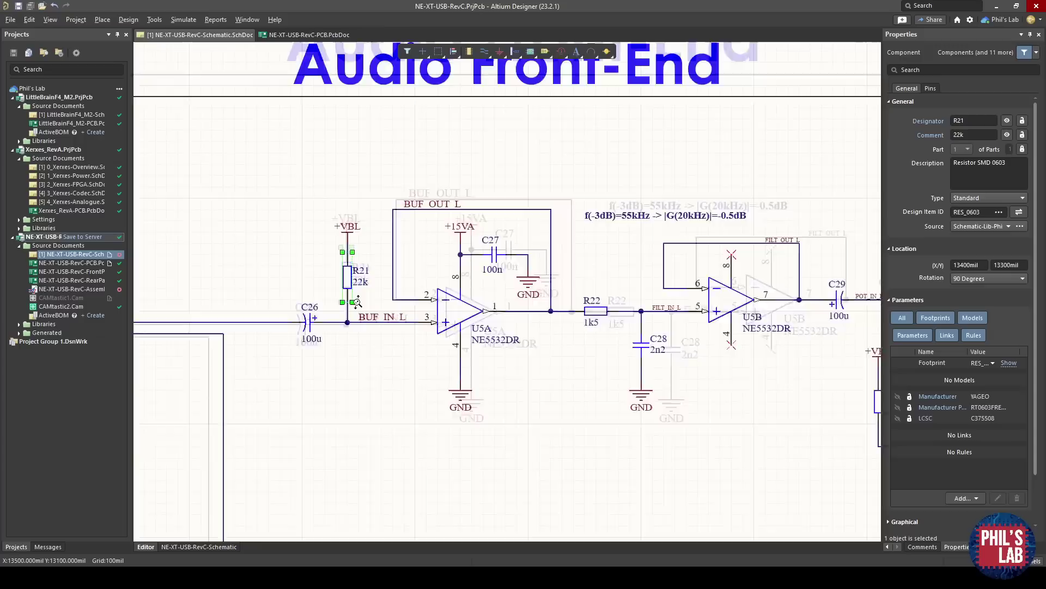
right_drag(381, 279, 526, 292)
ctrl+scroll(526, 292, up, 2)
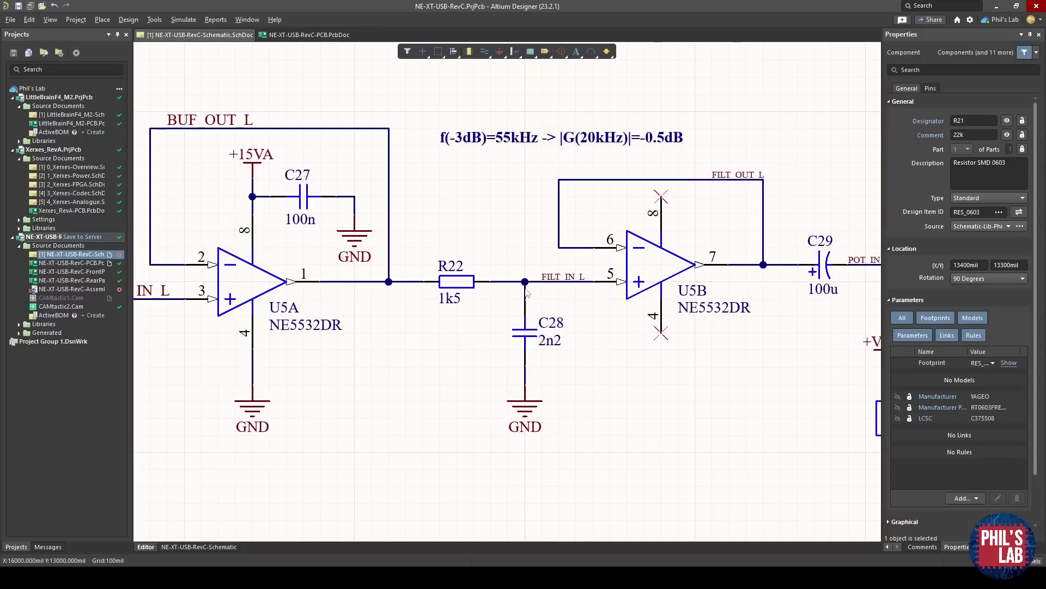
click(463, 282)
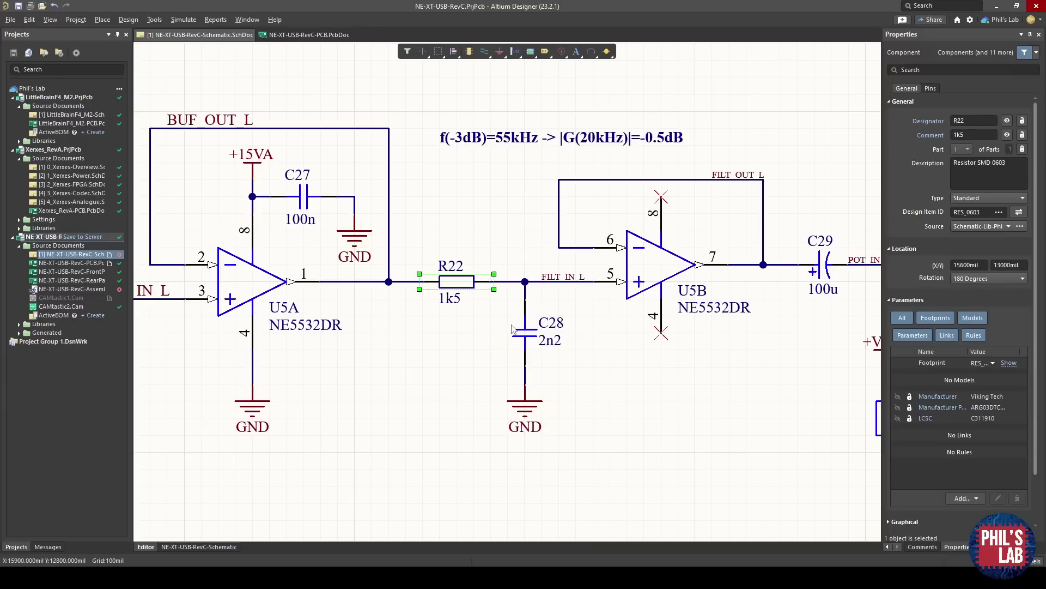
click(524, 341)
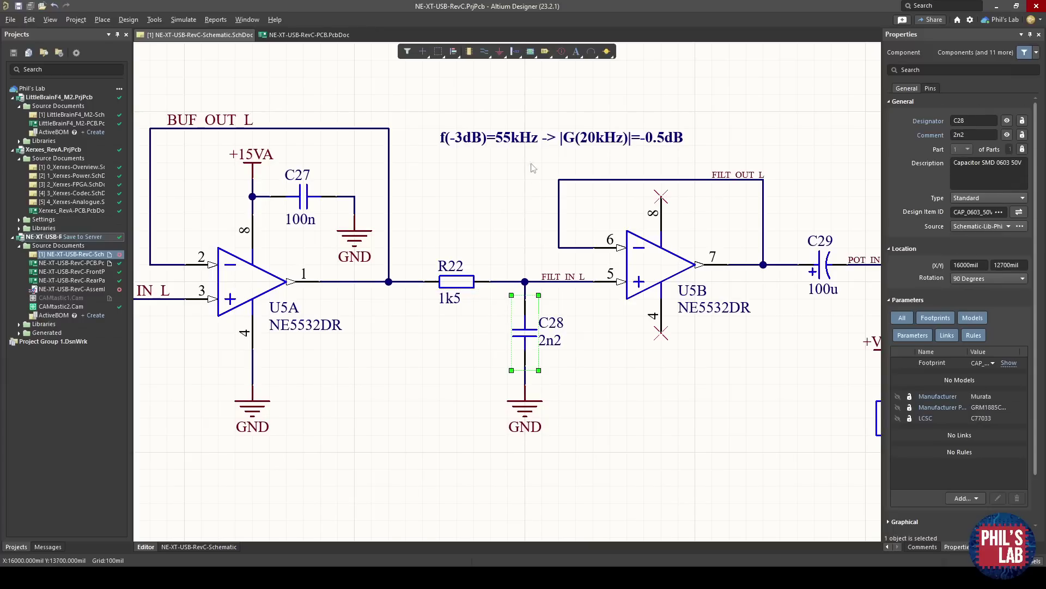
click(640, 138)
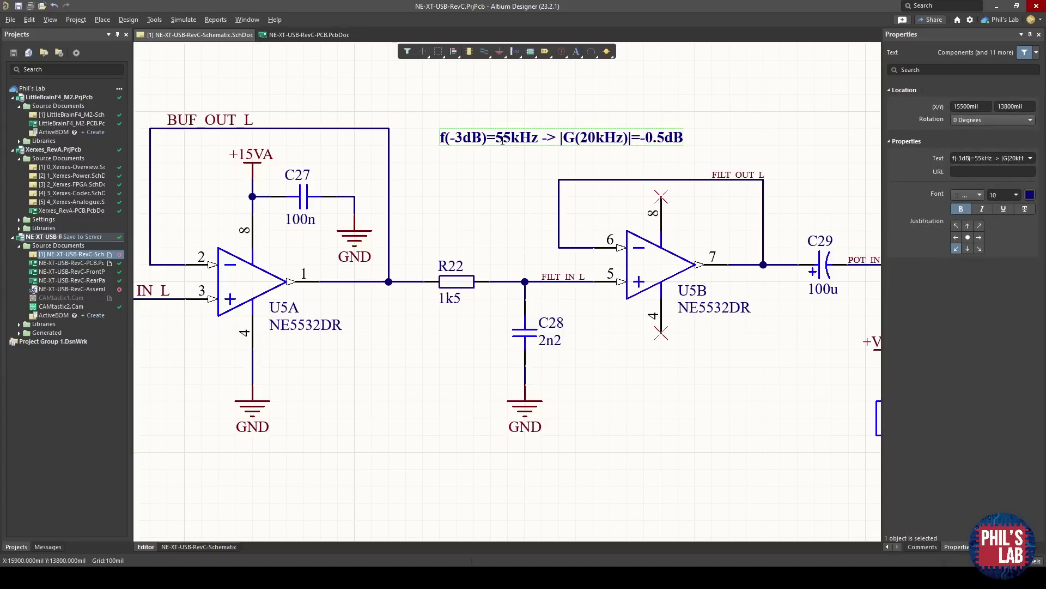
click(579, 138)
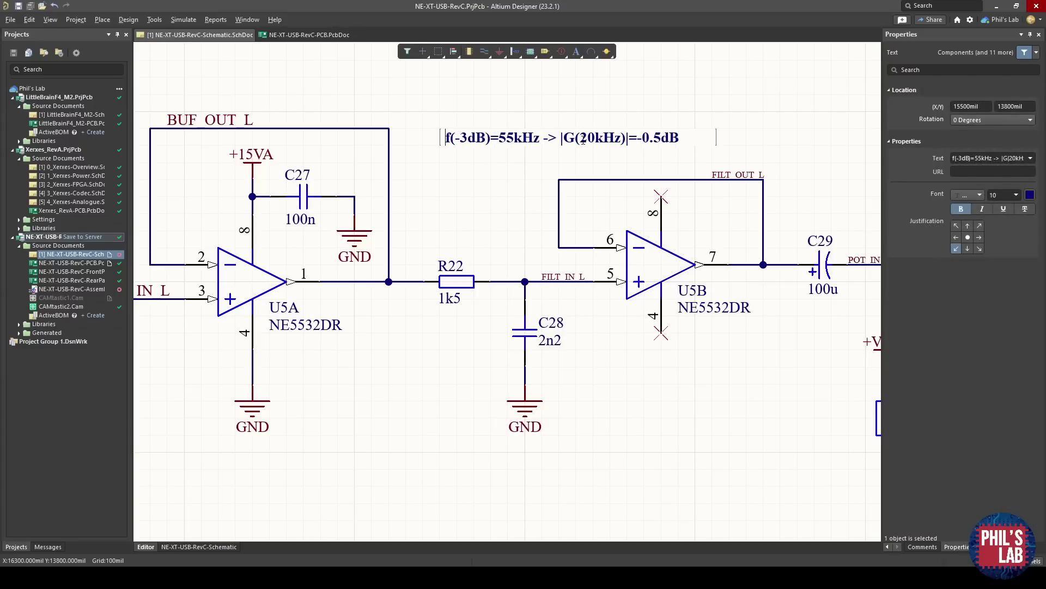
drag(579, 138, 623, 143)
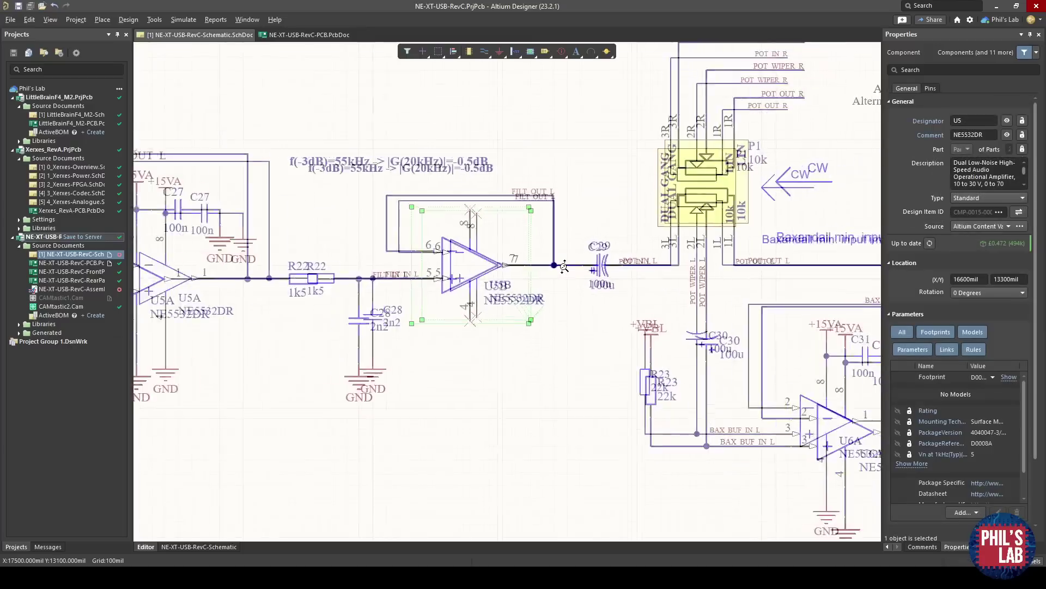
ctrl+scroll(551, 459, up, 5)
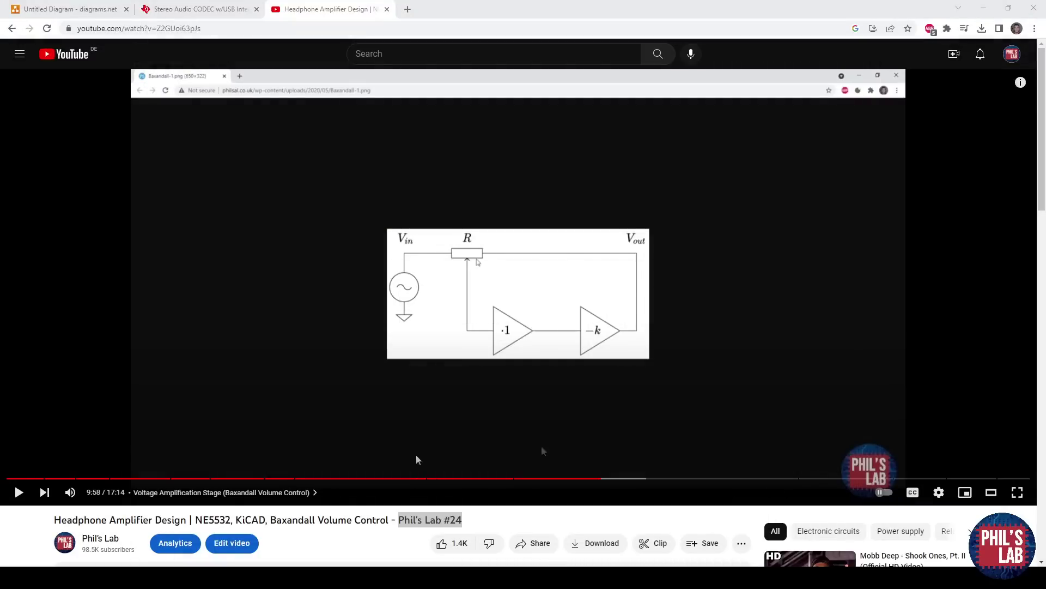
Step: Rewind the Headphone Amplifier Design video from 9:58 to about 9:42
drag(610, 479, 685, 478)
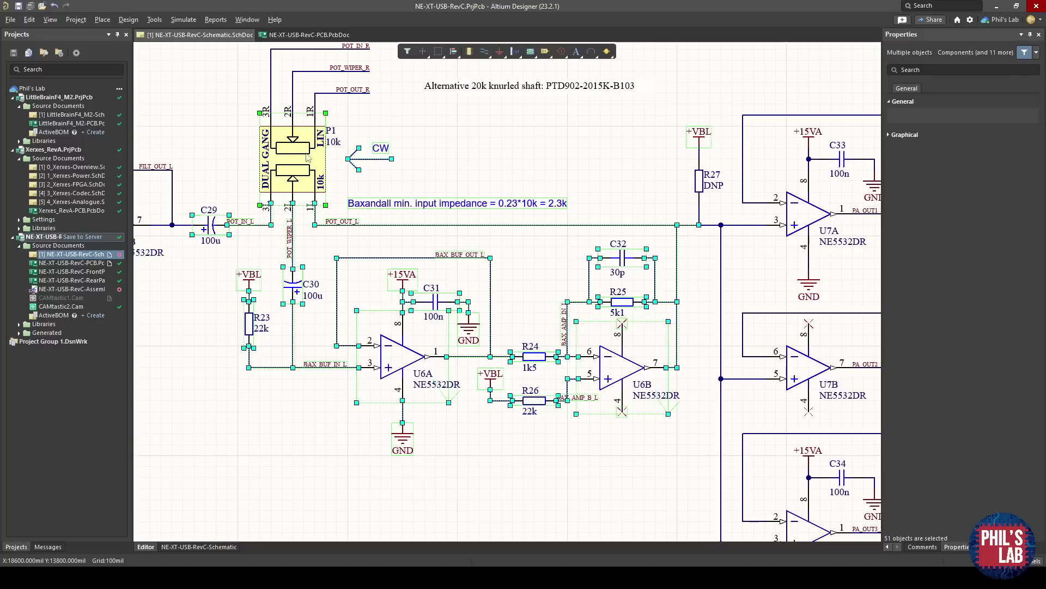
click(258, 414)
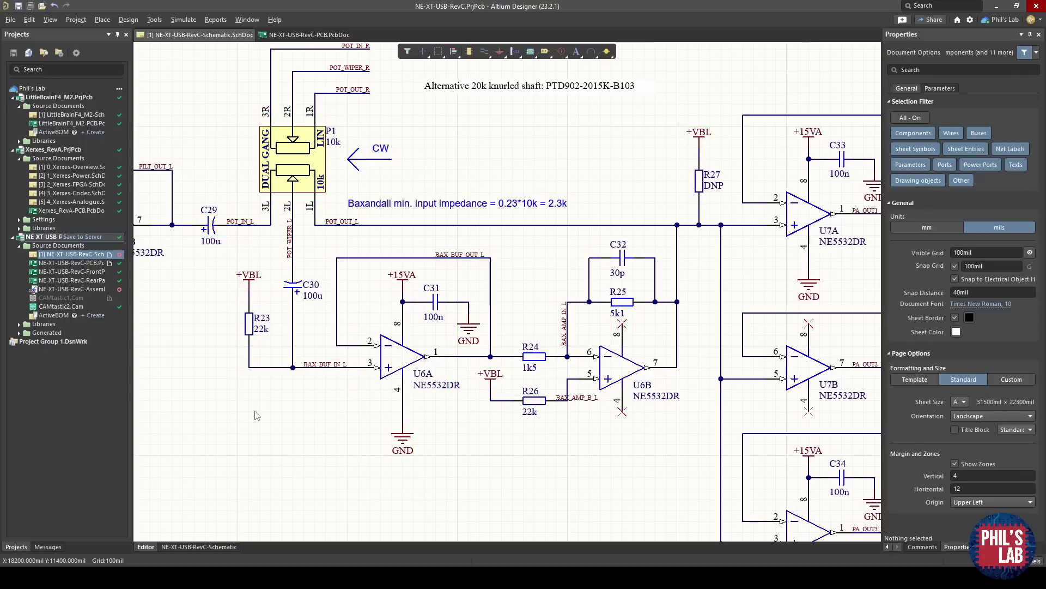
ctrl+scroll(271, 410, up, 1)
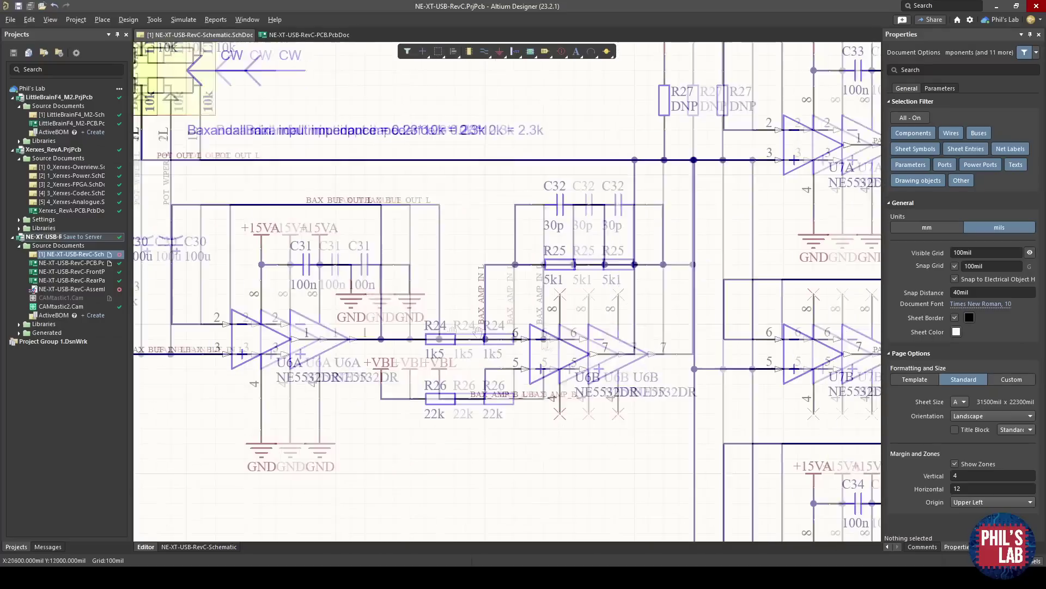
ctrl+scroll(554, 342, up, 1)
click(554, 341)
ctrl+scroll(554, 341, down, 2)
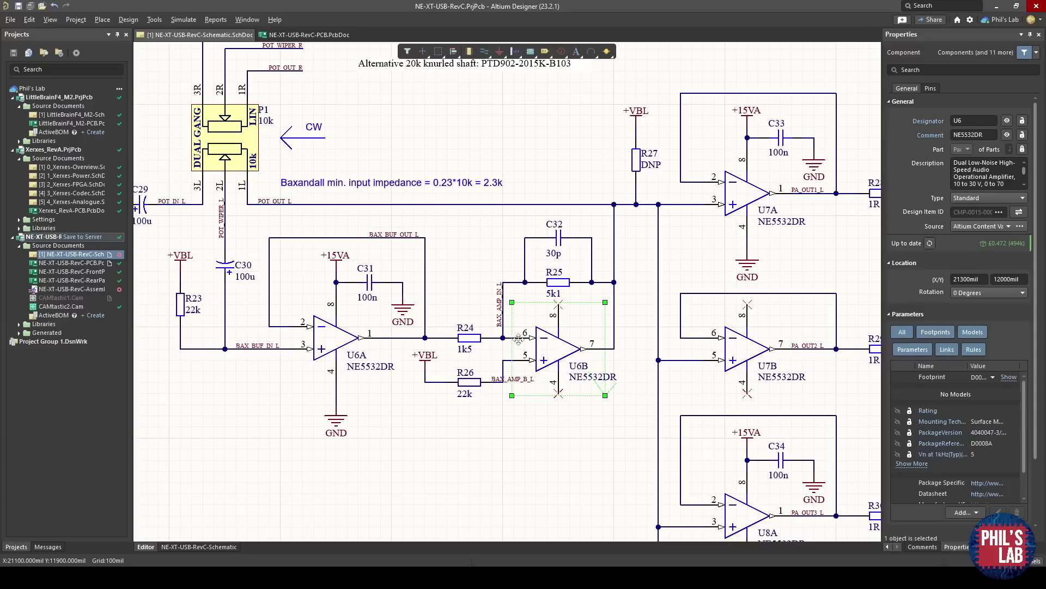
ctrl+scroll(518, 339, up, 2)
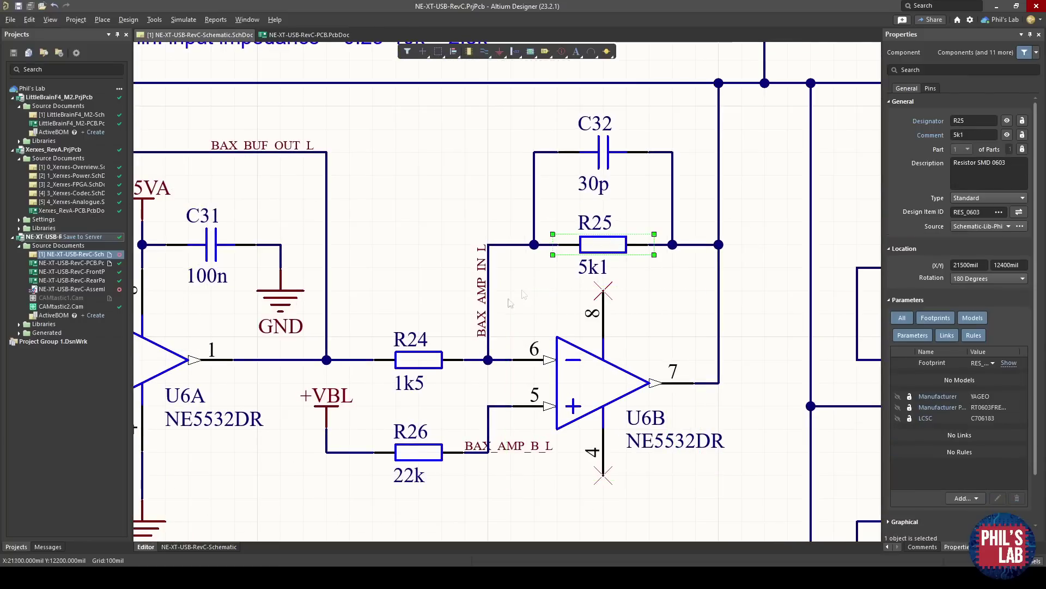
click(434, 360)
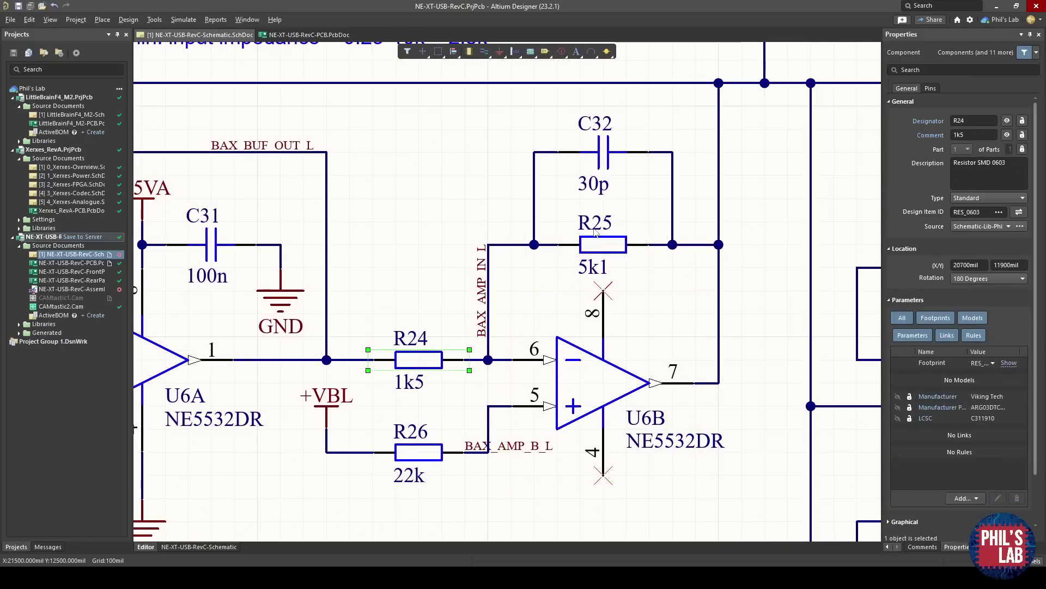
ctrl+scroll(563, 357, down, 1)
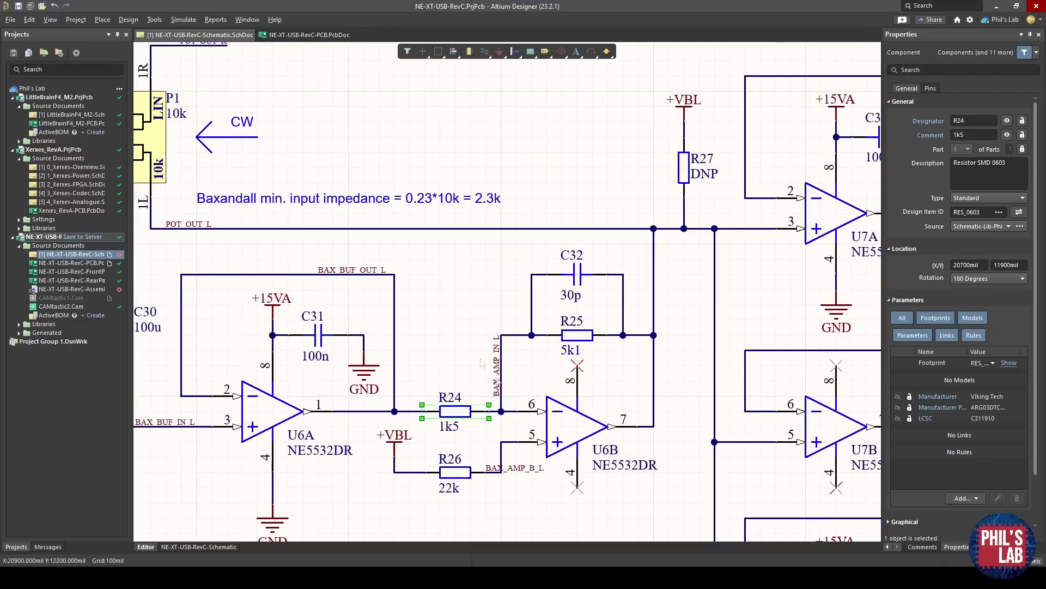
click(460, 384)
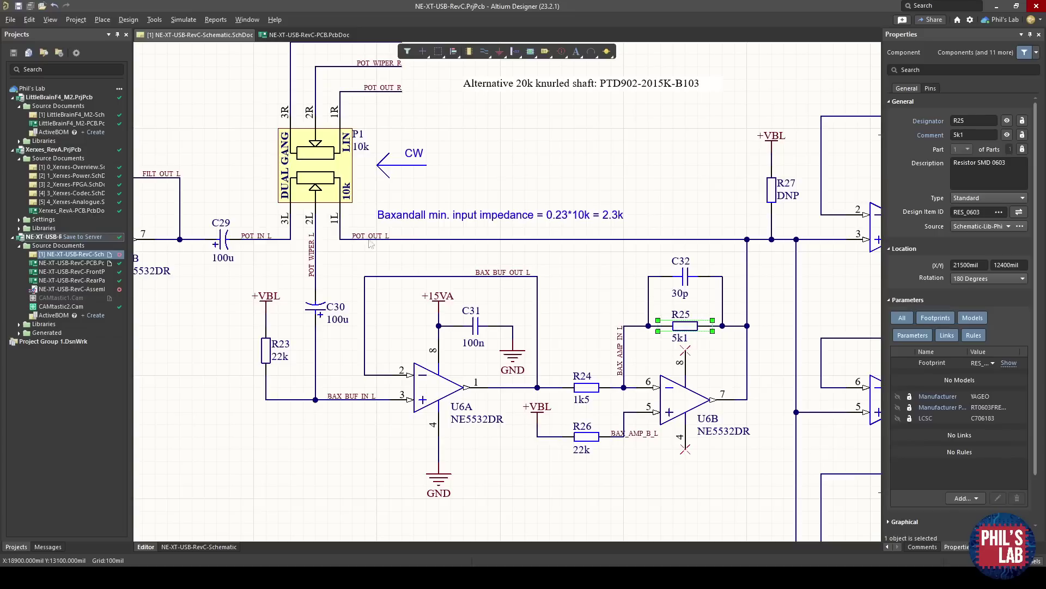
click(345, 165)
ctrl+scroll(334, 163, up, 2)
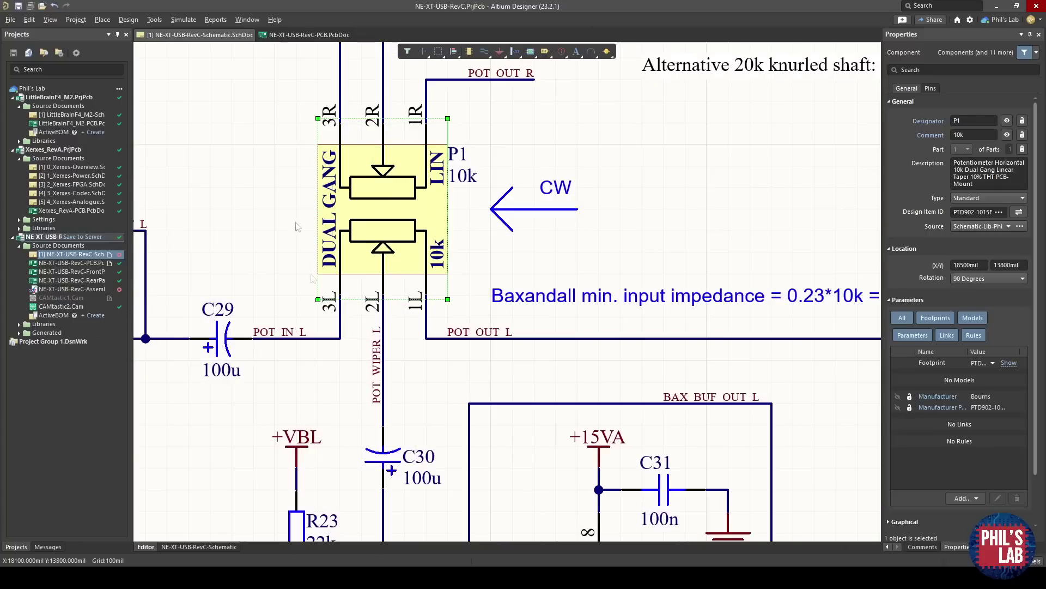
ctrl+scroll(393, 228, down, 2)
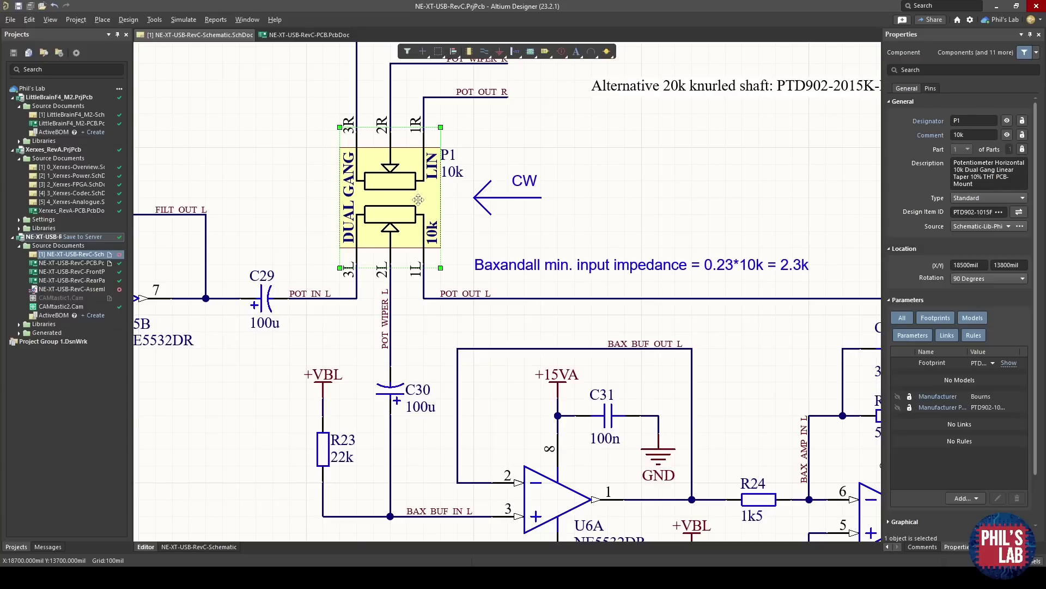
shift+scroll(262, 262, left, 3)
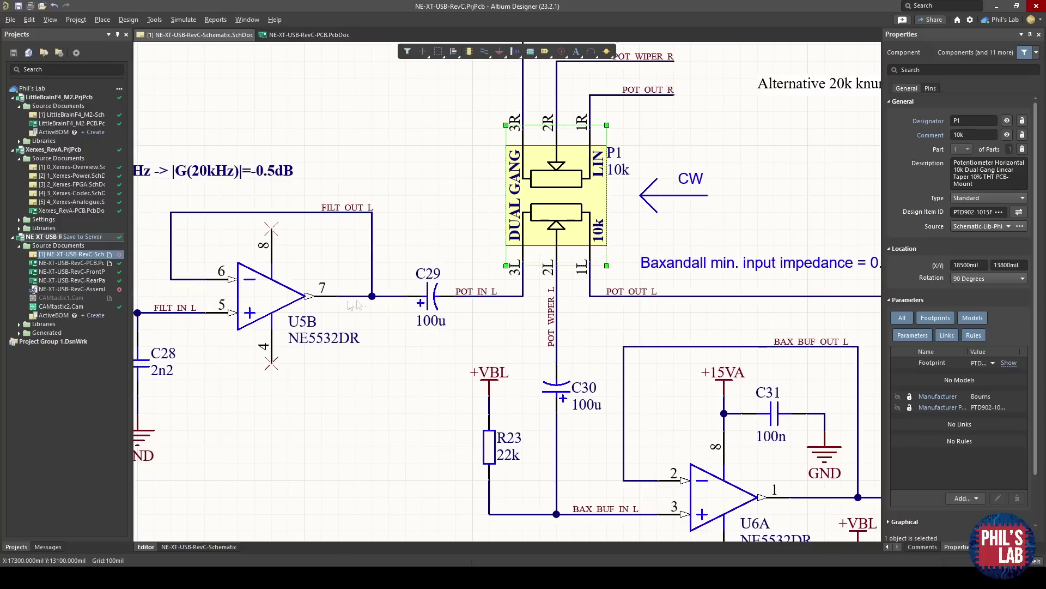
click(276, 300)
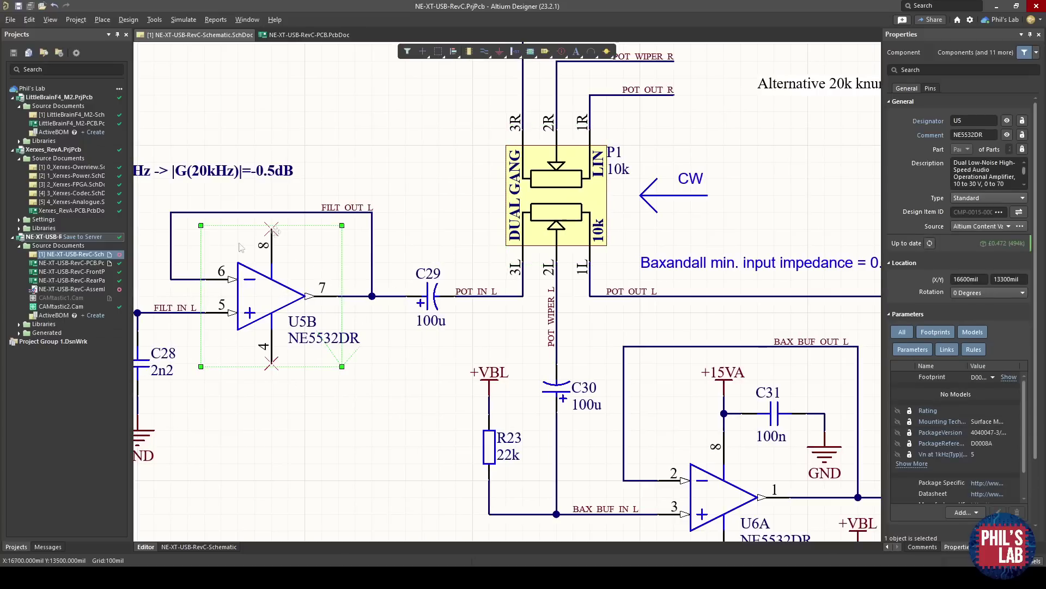
click(600, 202)
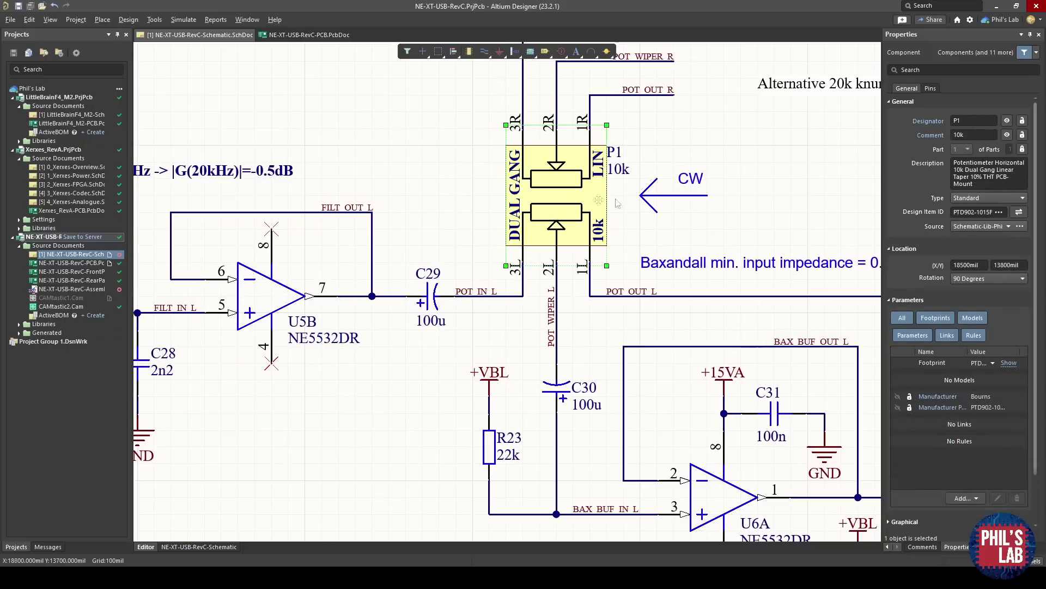
right_drag(618, 203, 499, 225)
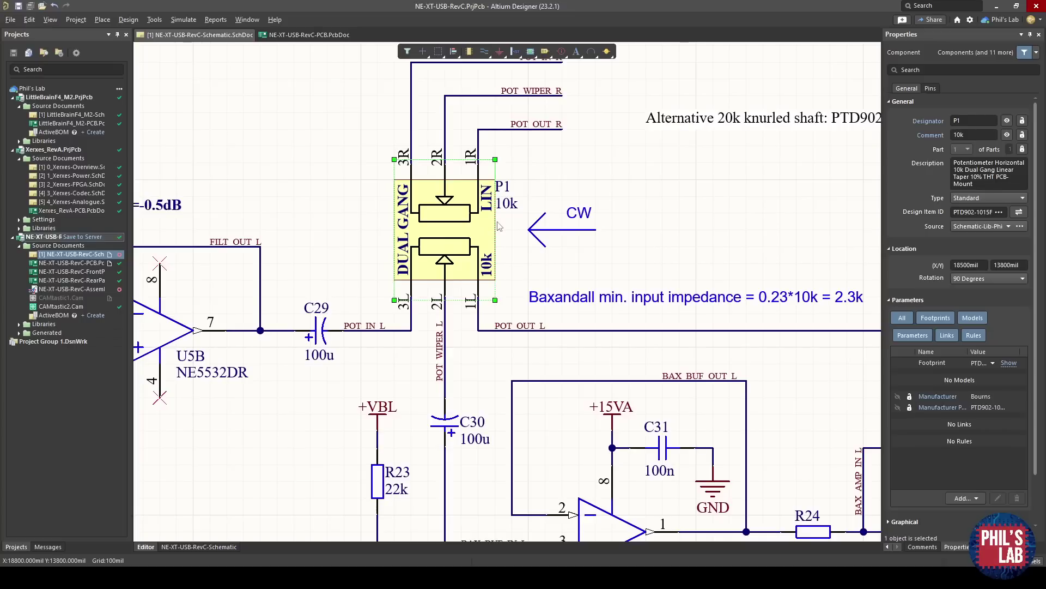
ctrl+scroll(499, 225, down, 3)
click(209, 334)
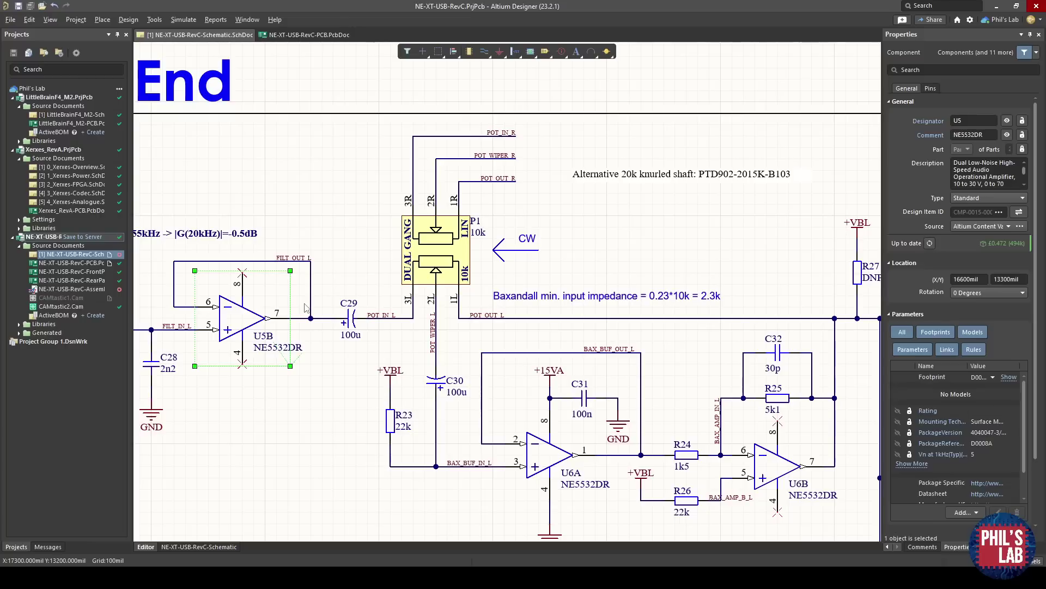
click(655, 301)
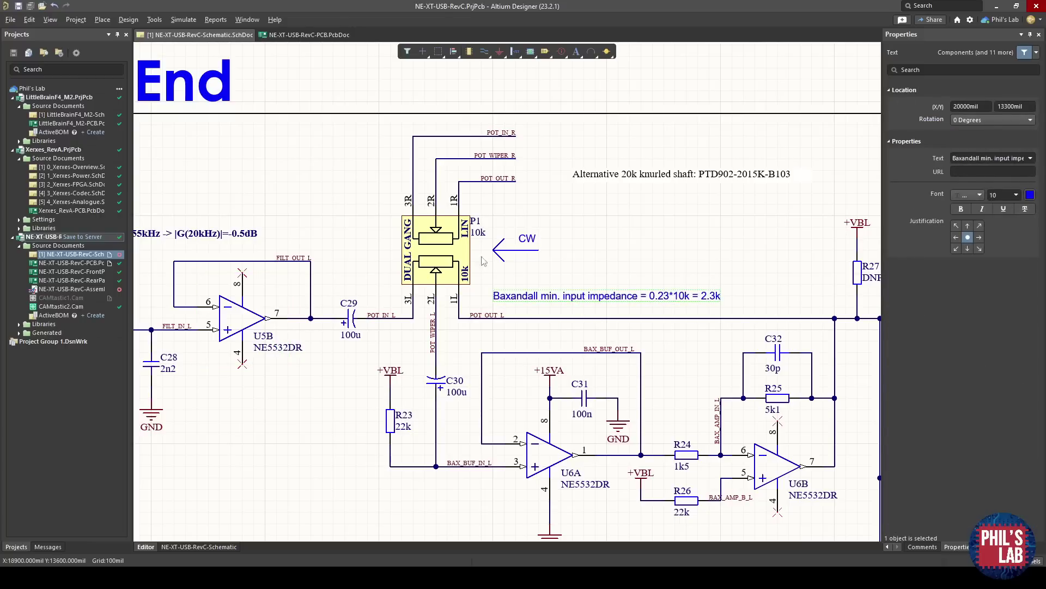
click(456, 252)
click(612, 272)
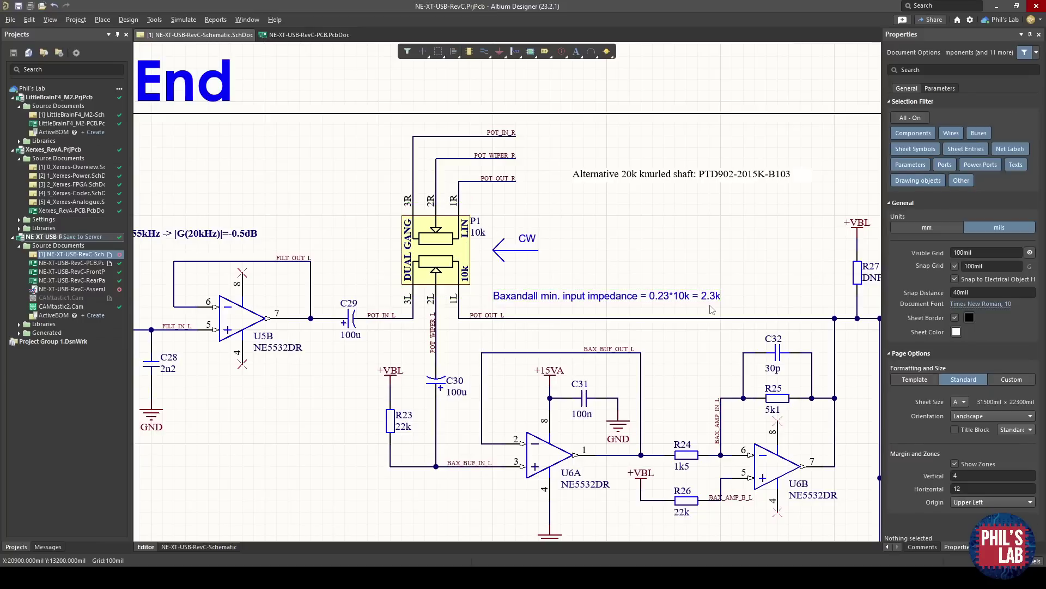
click(277, 291)
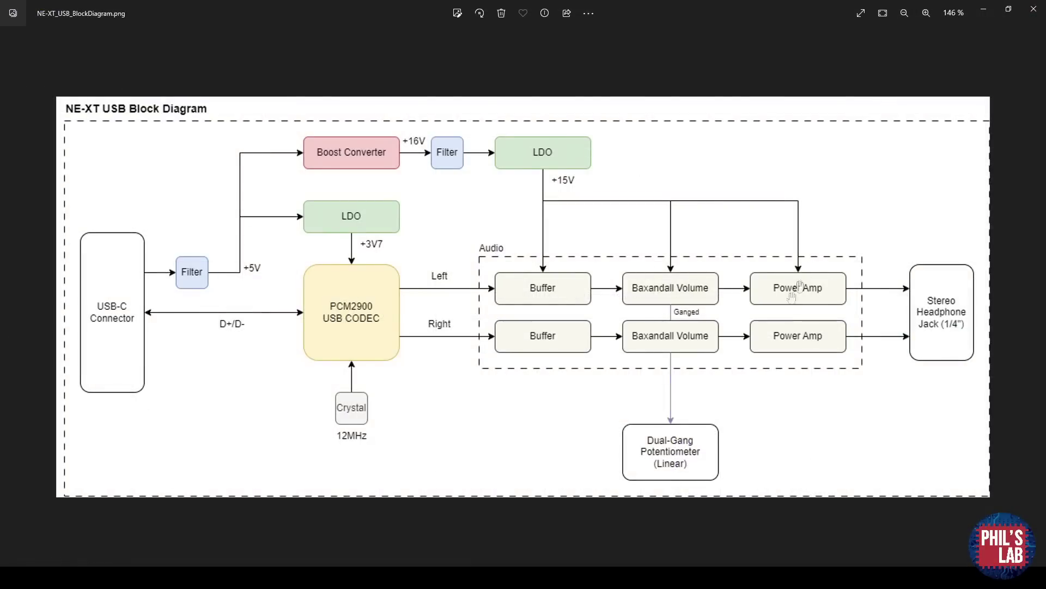
Step: Minimise the Photos block diagram to reveal the NE5532 power amp schematic
click(983, 12)
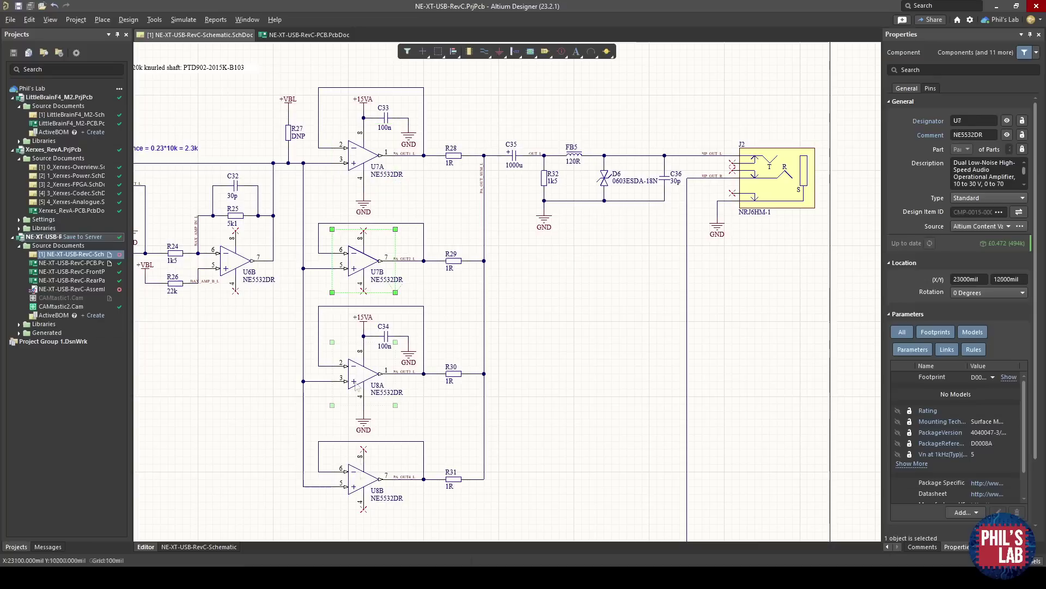
click(360, 485)
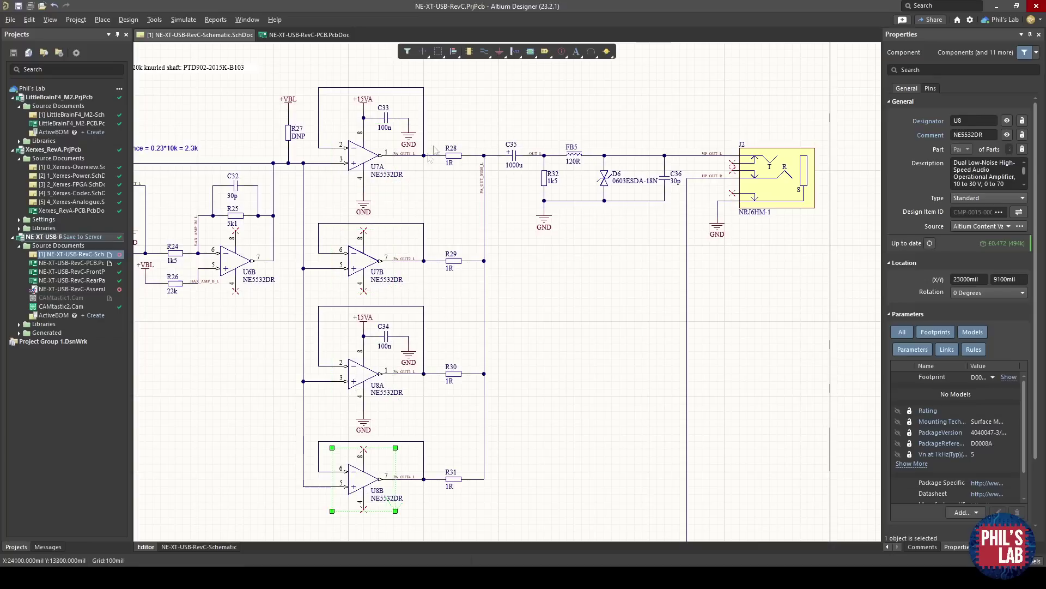
ctrl+scroll(437, 143, up, 3)
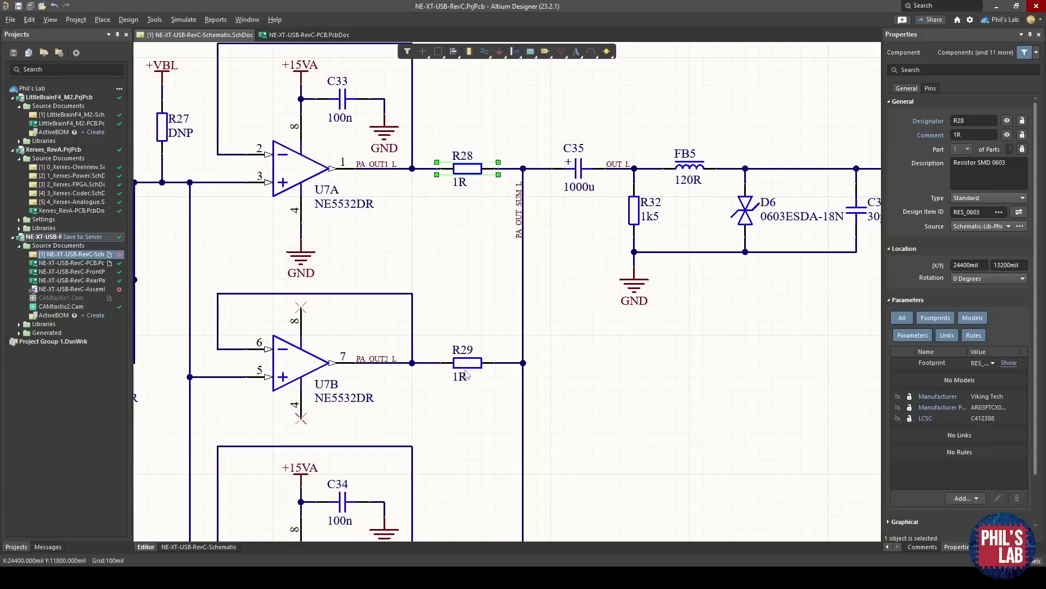
click(467, 362)
scroll(459, 261, down, 5)
click(458, 332)
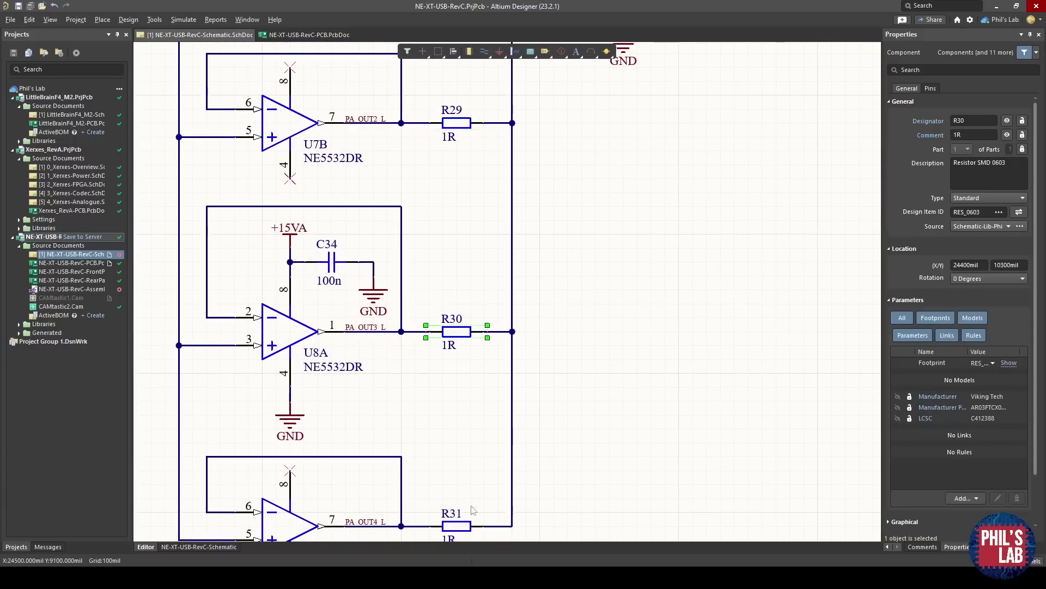
ctrl+scroll(455, 425, down, 3)
click(345, 315)
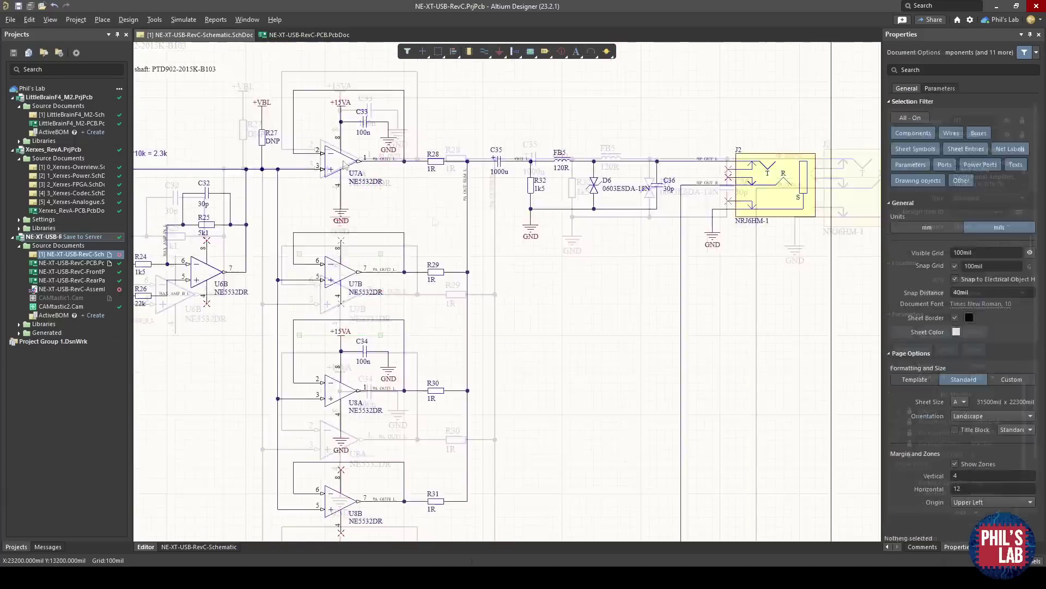
click(345, 214)
click(515, 280)
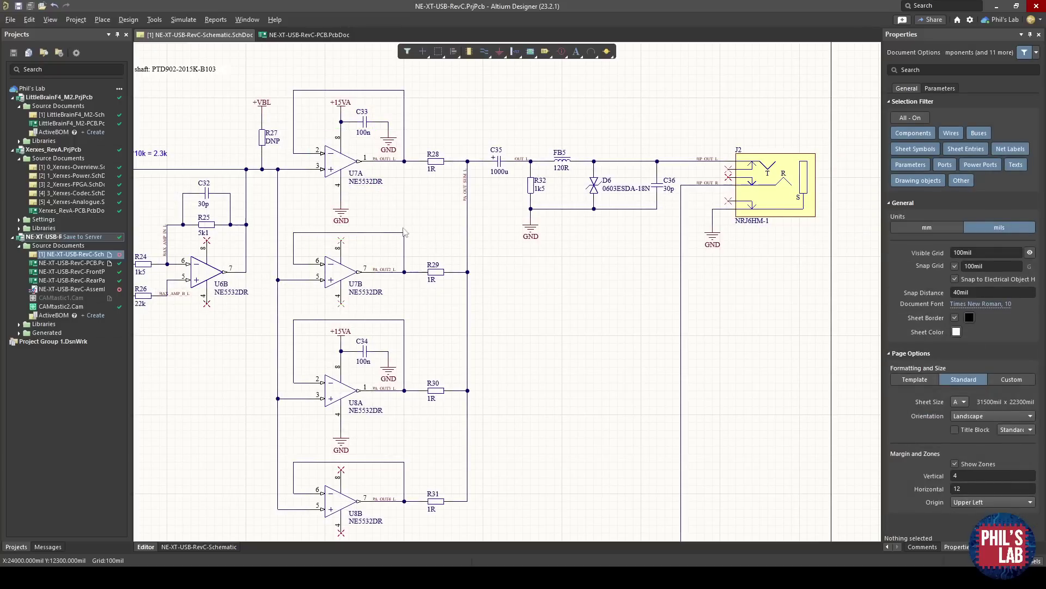
click(341, 155)
click(420, 202)
click(344, 164)
click(352, 280)
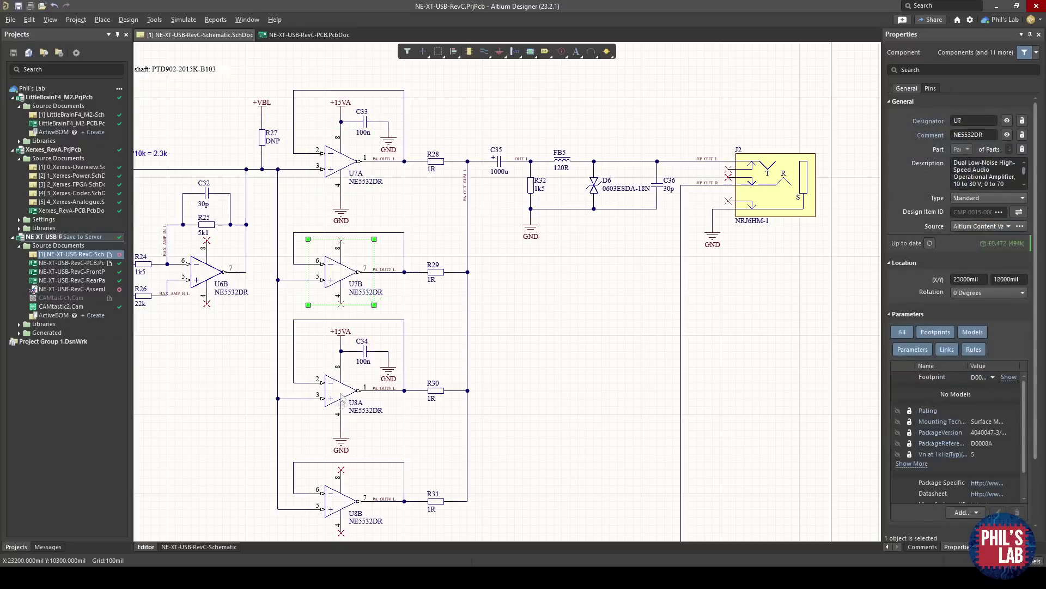
click(345, 402)
click(350, 507)
click(420, 217)
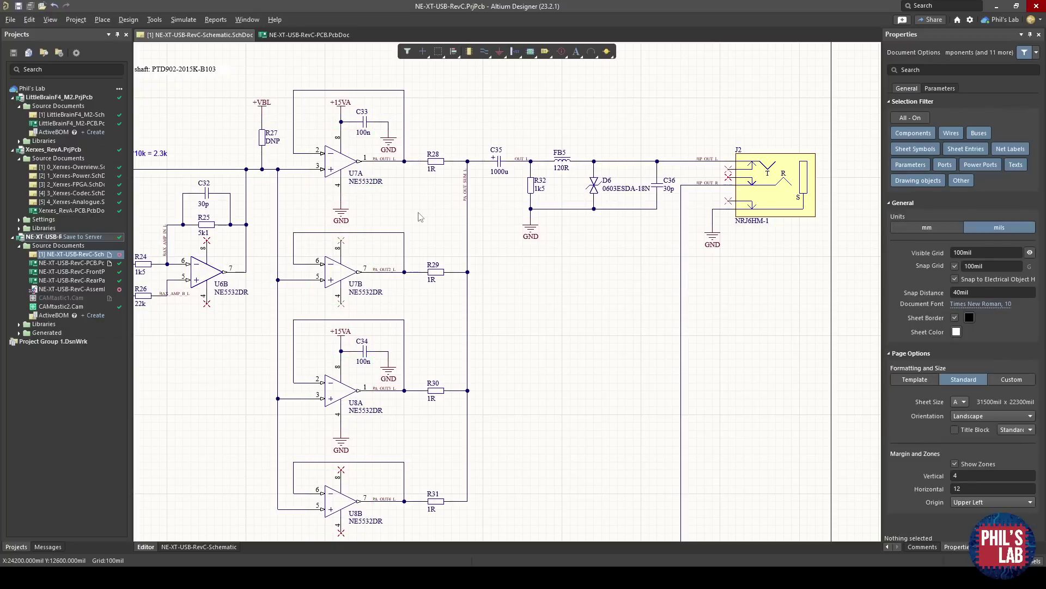
ctrl+scroll(420, 217, up, 1)
click(410, 162)
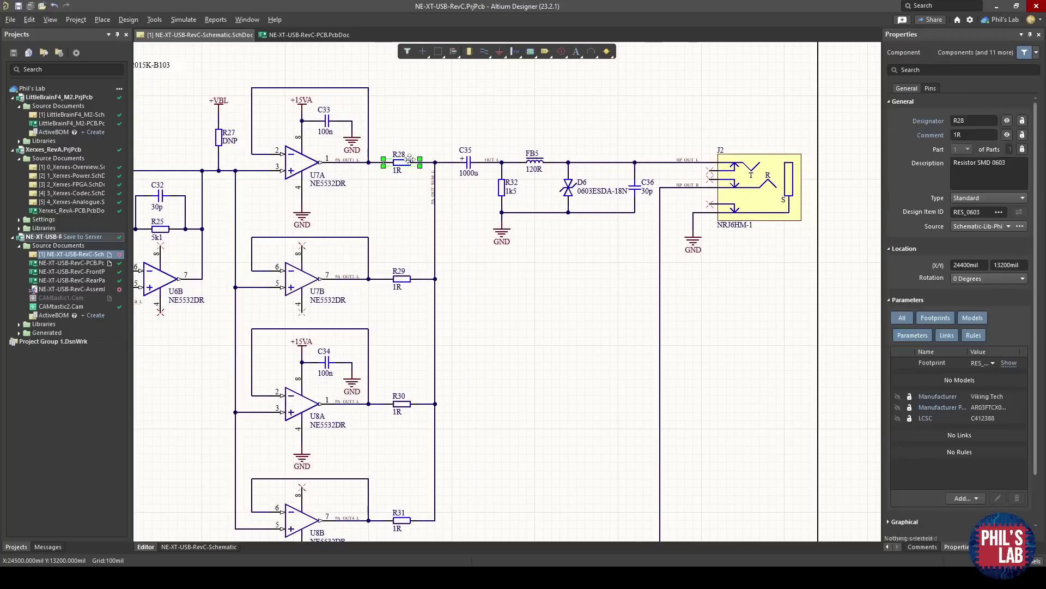
click(406, 282)
click(410, 404)
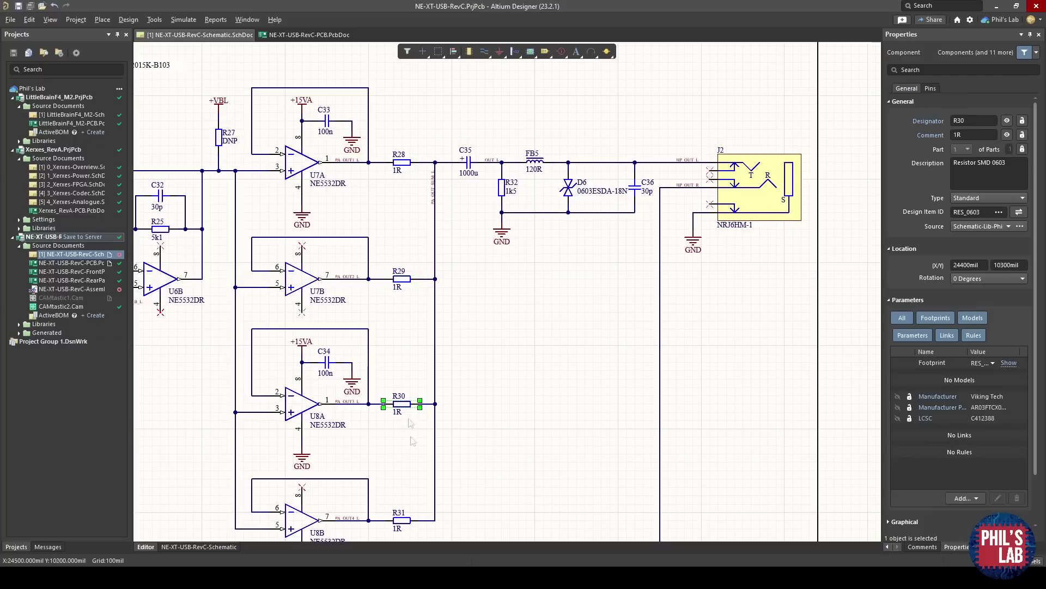
click(417, 208)
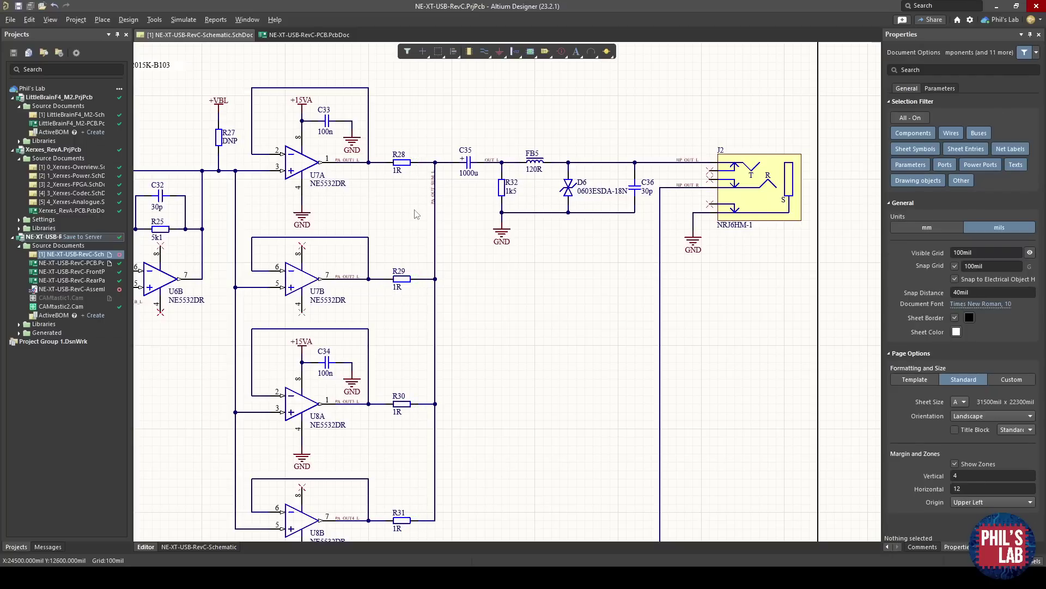
Step: Select the wire between R28 and the summing junction, then capacitor C35
ctrl+scroll(413, 162, up, 2)
click(436, 162)
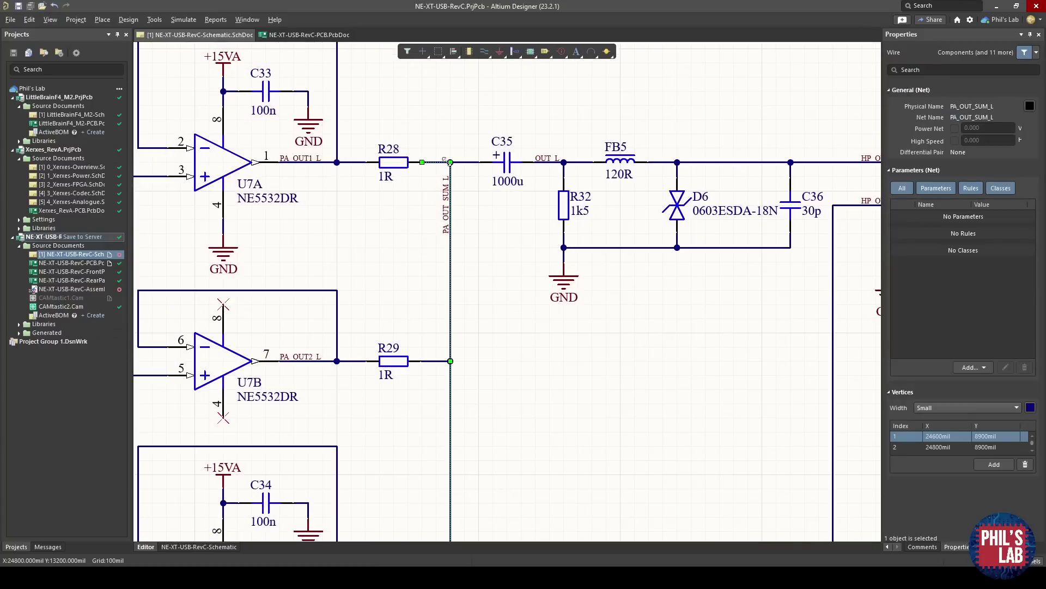
ctrl+scroll(446, 160, down, 5)
ctrl+scroll(541, 187, up, 2)
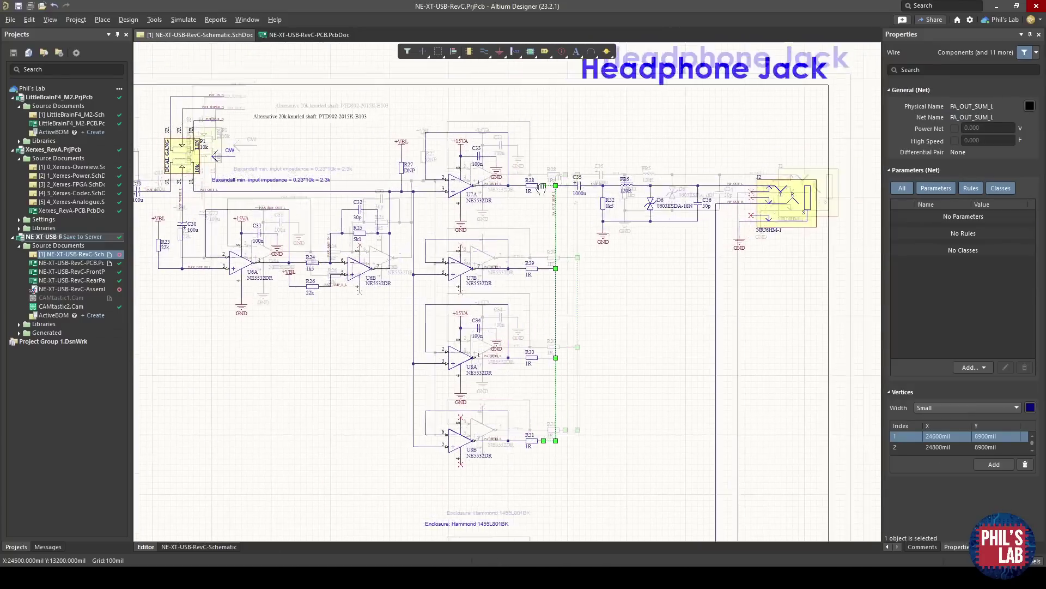
ctrl+scroll(534, 187, up, 4)
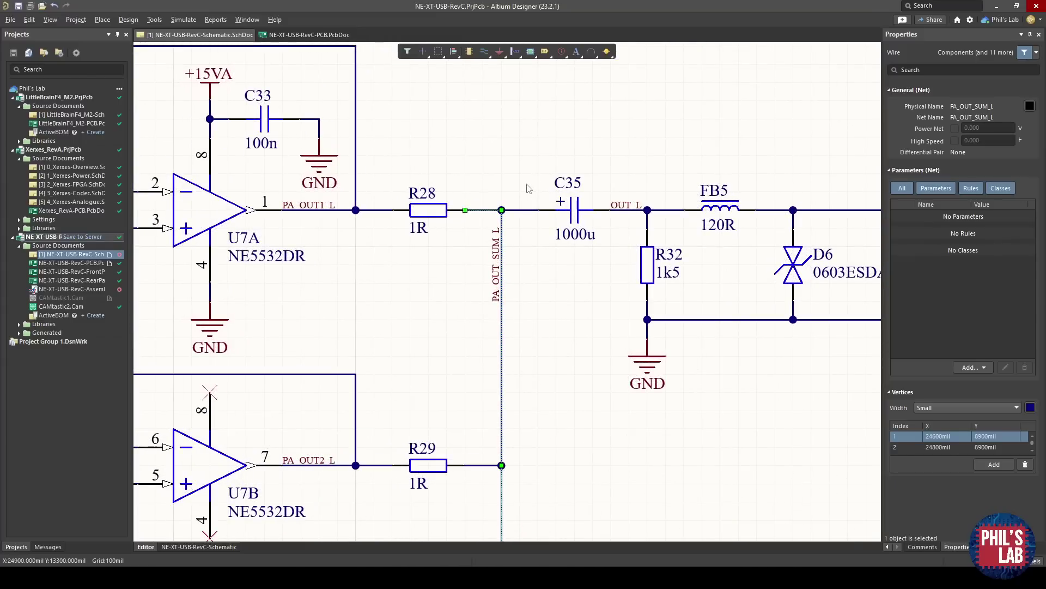
click(526, 203)
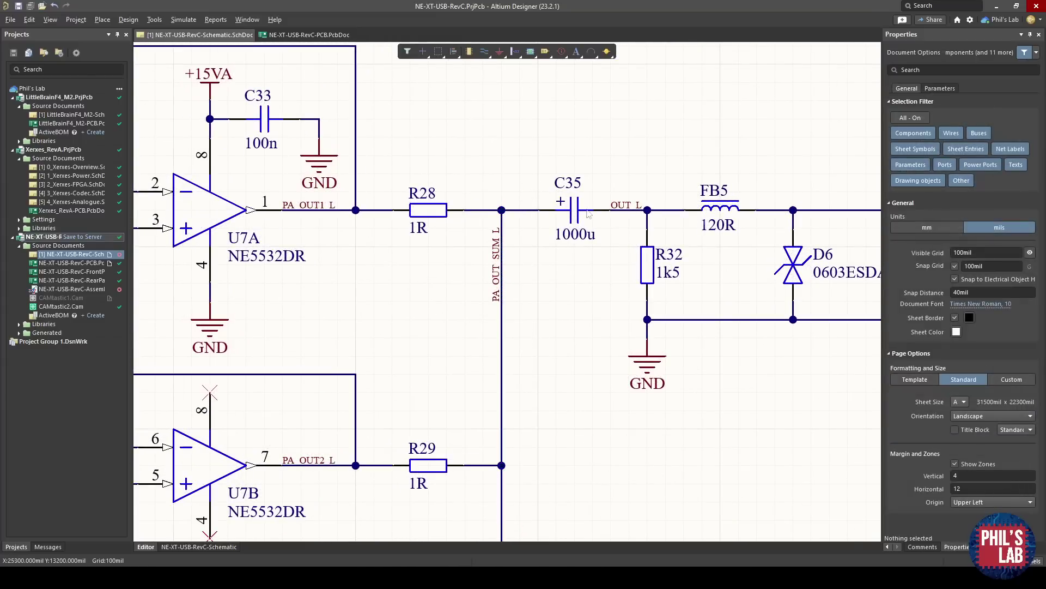
shift+scroll(526, 207, right, 5)
ctrl+scroll(535, 230, down, 2)
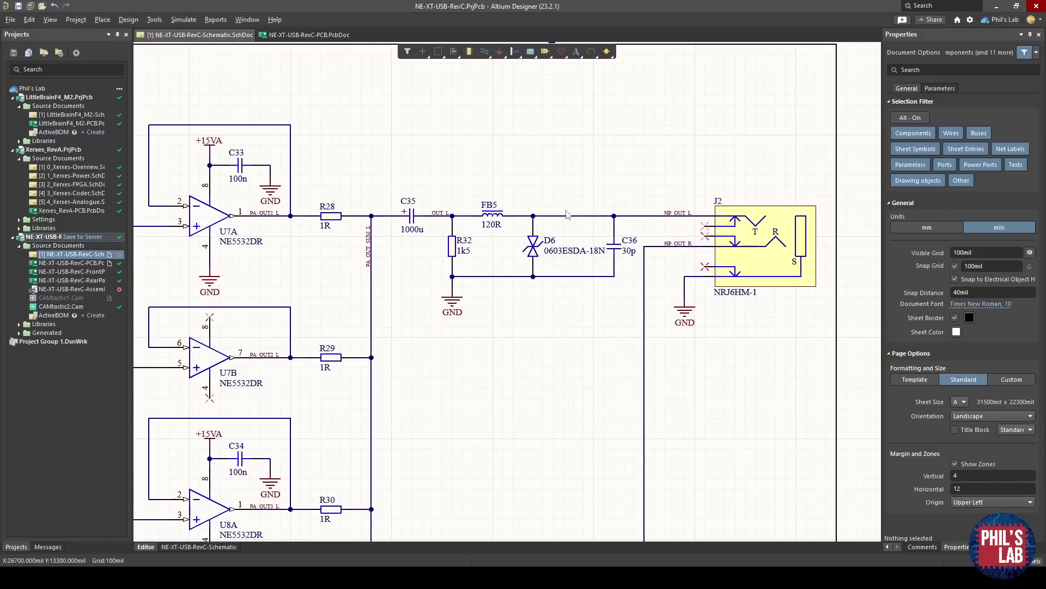
ctrl+scroll(414, 214, up, 2)
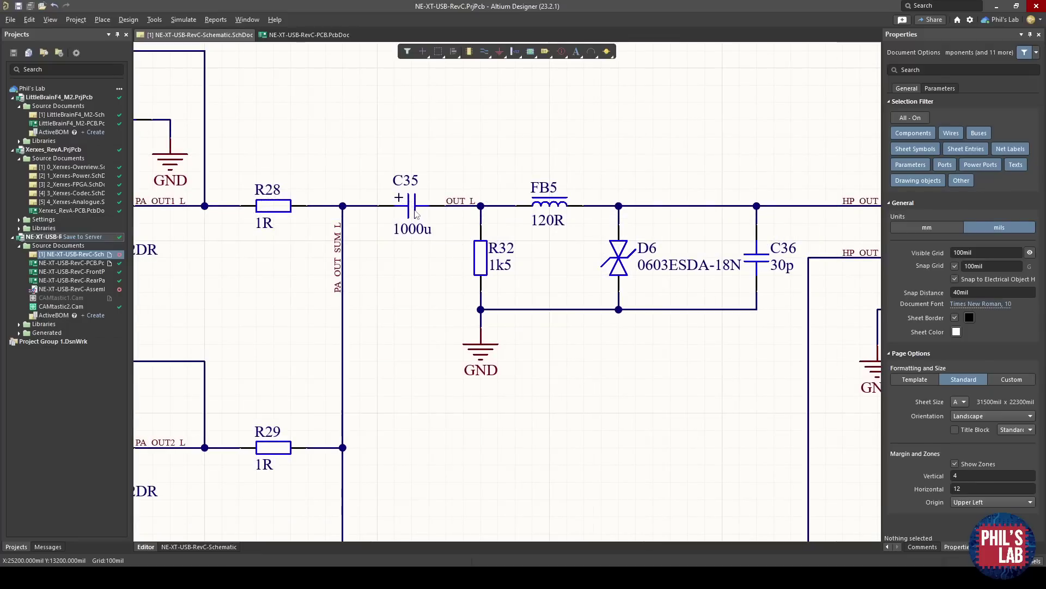
click(415, 213)
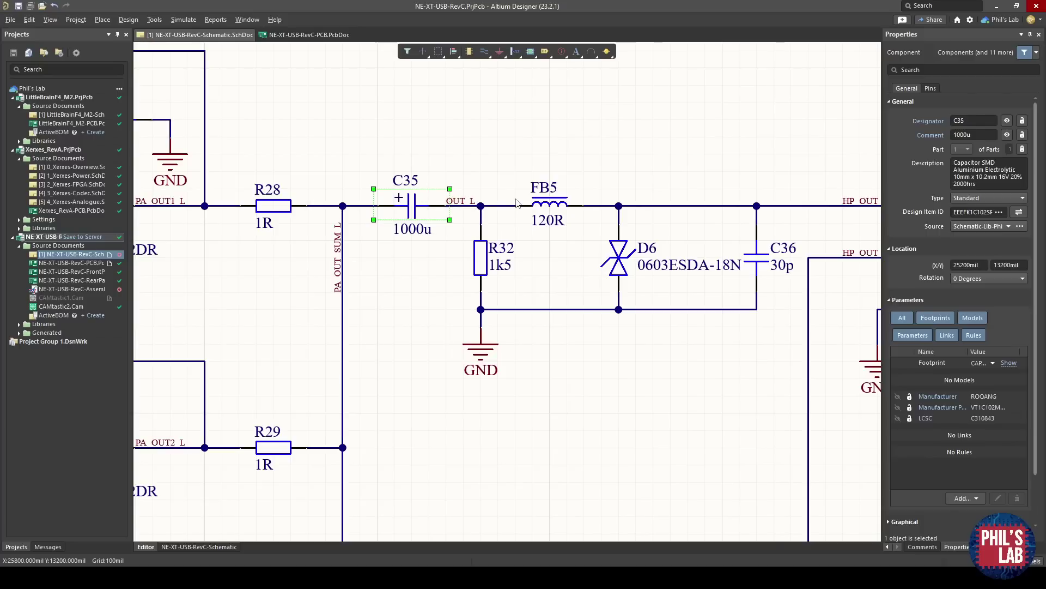
ctrl+scroll(518, 203, down, 2)
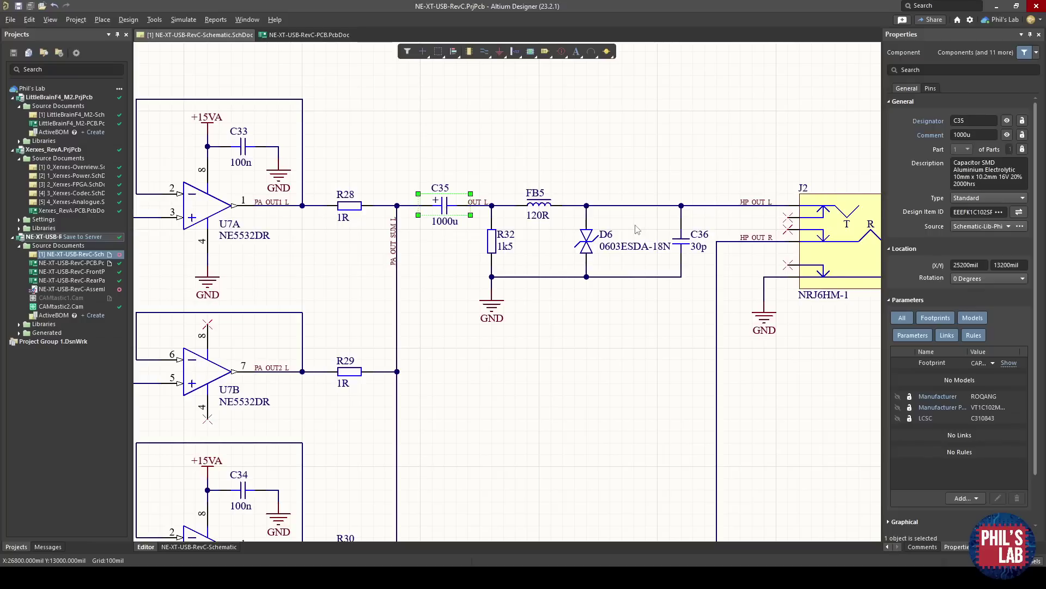
click(609, 308)
Step: Select R32, pan toward J2, and check the 1000u C35 and 1k5 R32 details
ctrl+scroll(509, 247, up, 2)
click(485, 240)
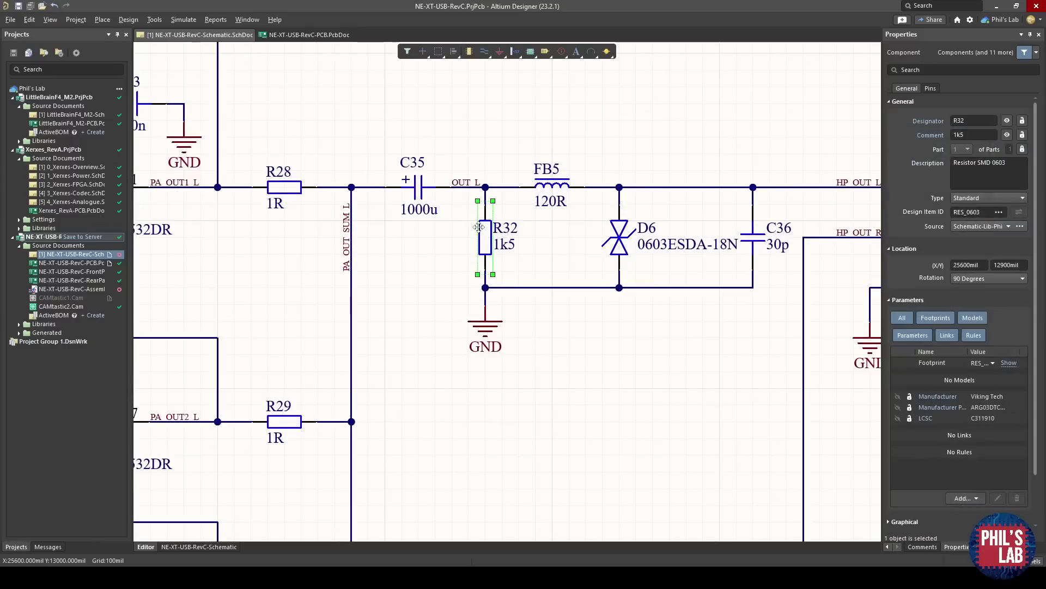
right_drag(510, 217, 470, 233)
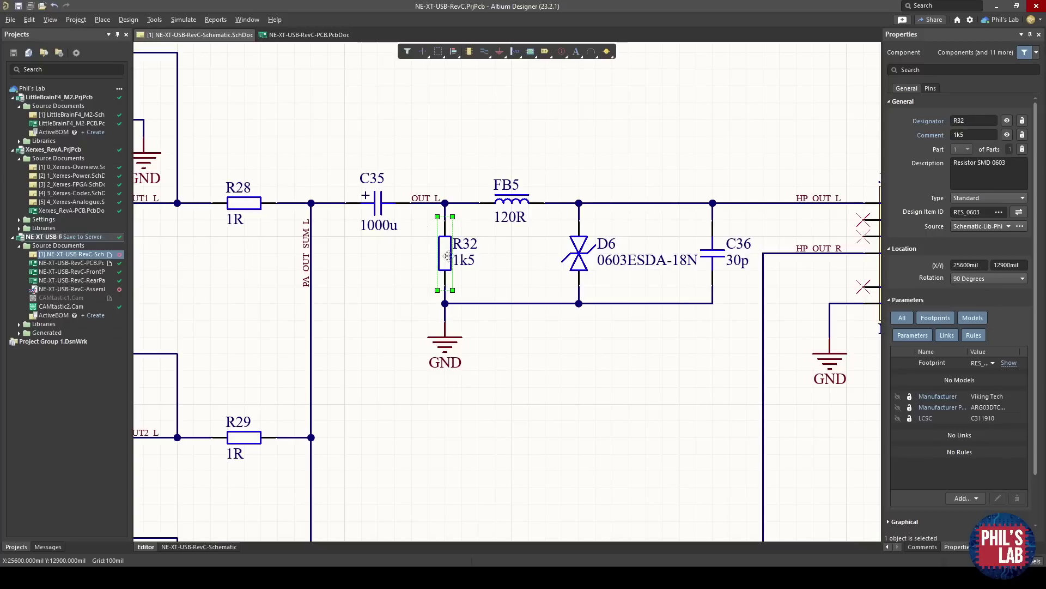
right_drag(614, 259, 524, 254)
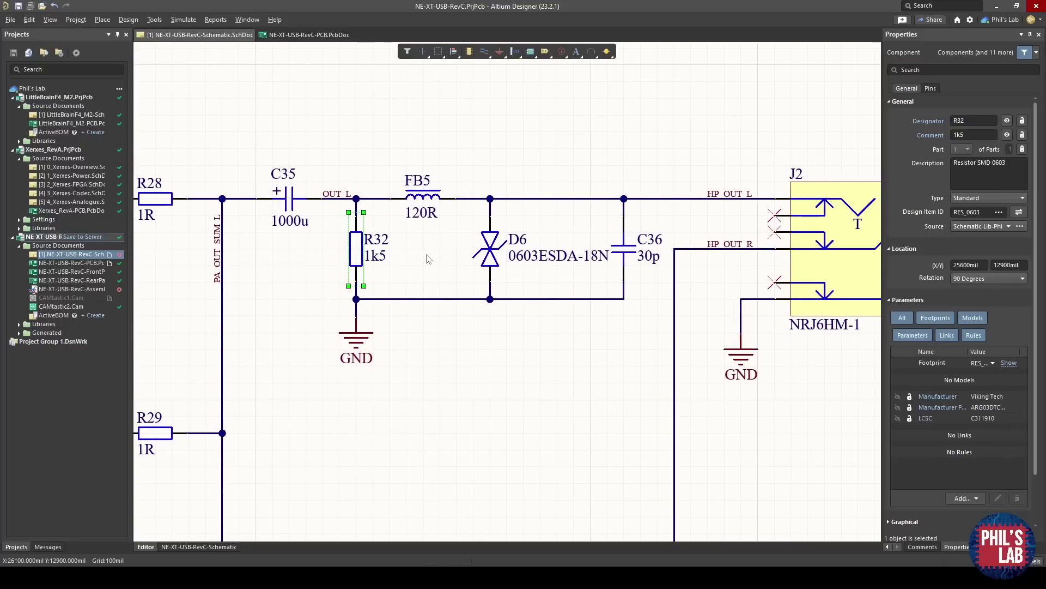
click(287, 193)
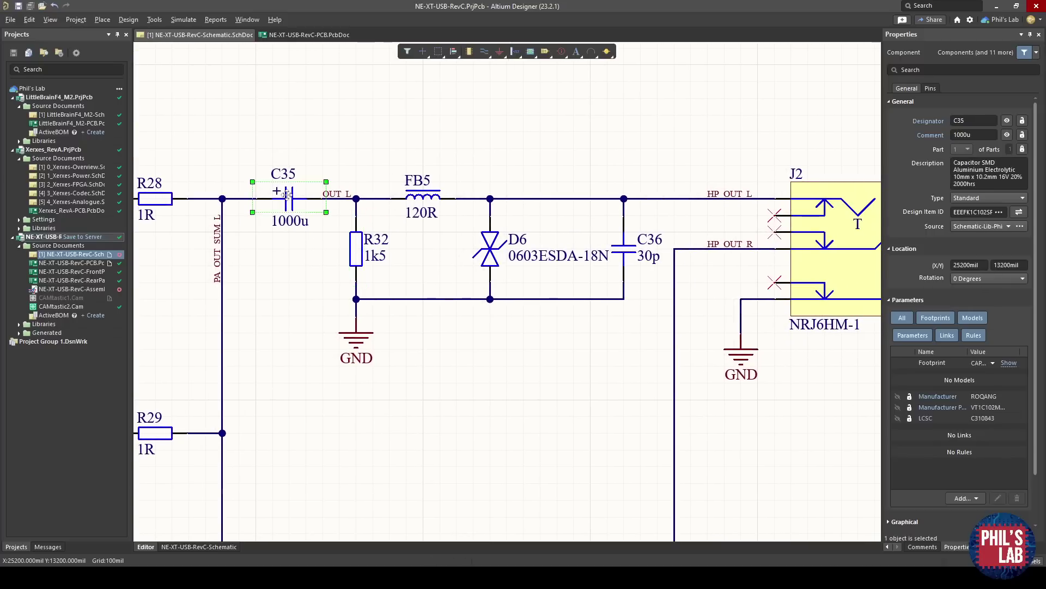
click(360, 249)
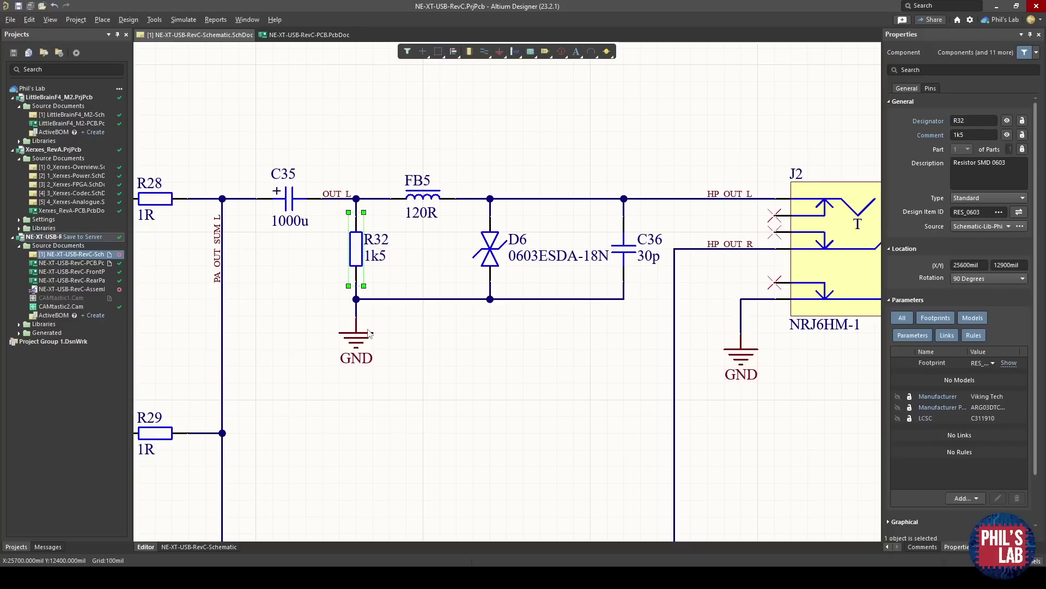
Step: Inspect ferrite bead FB5, protection diode D6 and headphone jack J2 in turn
click(468, 365)
click(434, 195)
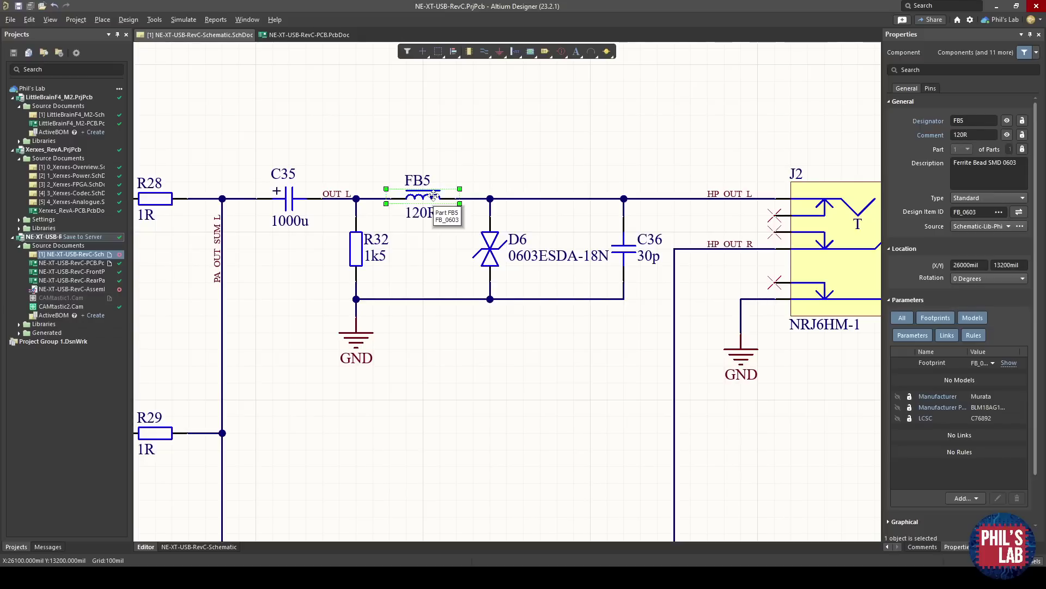
click(489, 257)
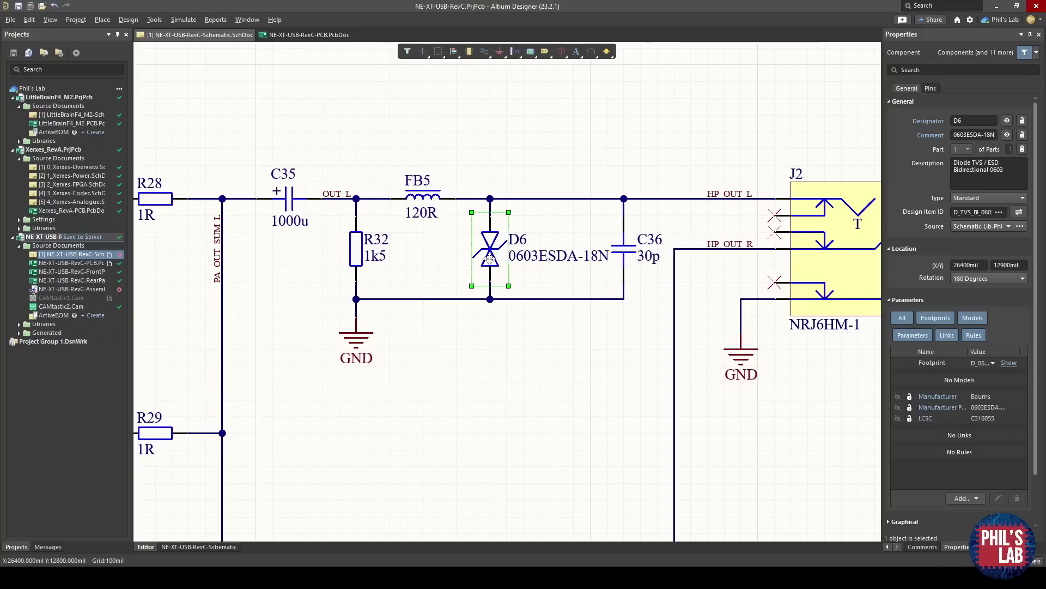
click(602, 337)
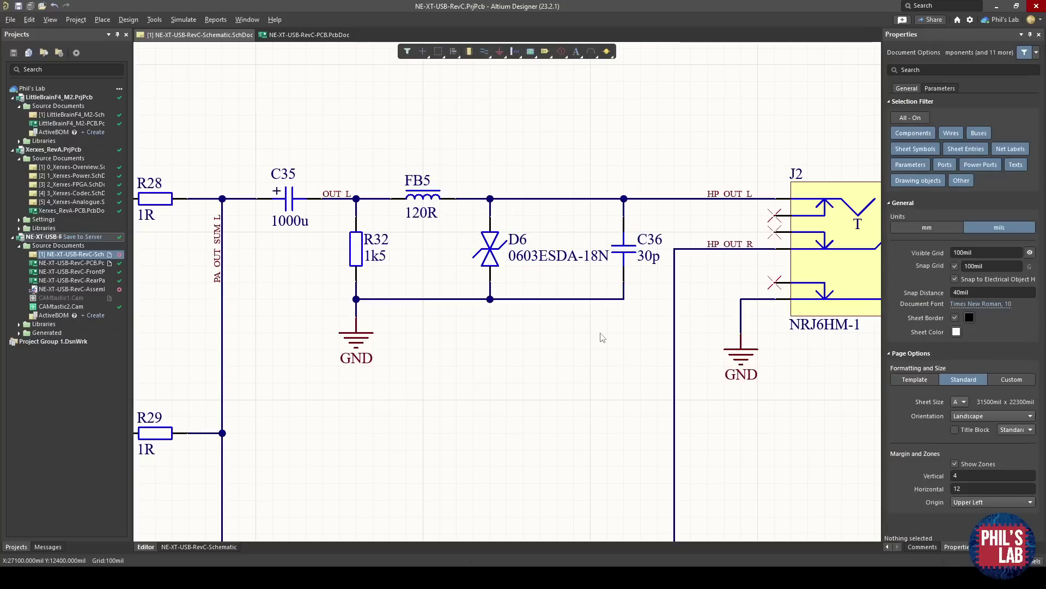
right_drag(602, 338, 507, 334)
click(719, 229)
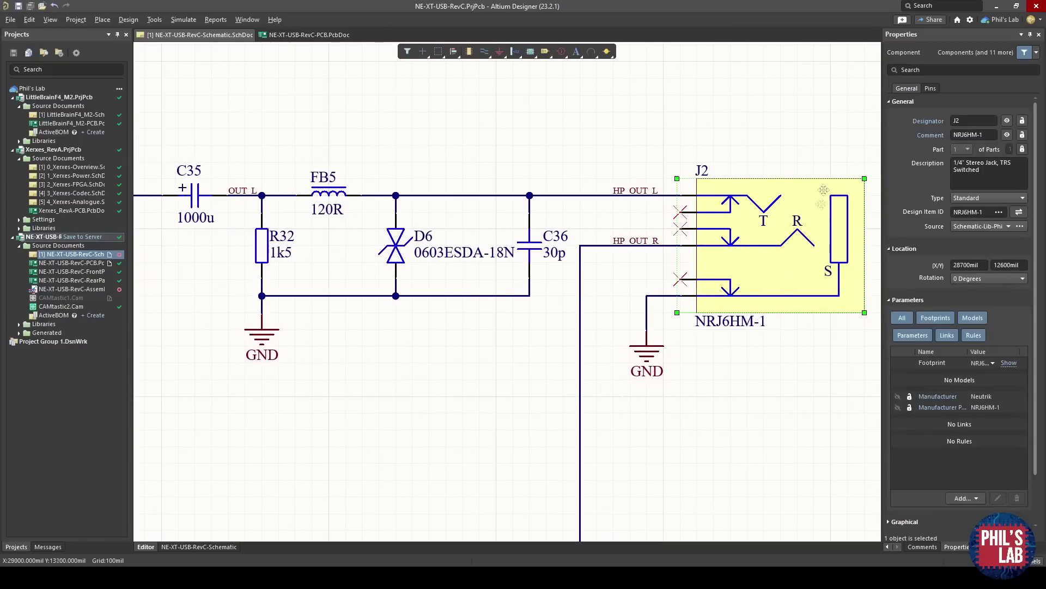
ctrl+scroll(707, 227, down, 5)
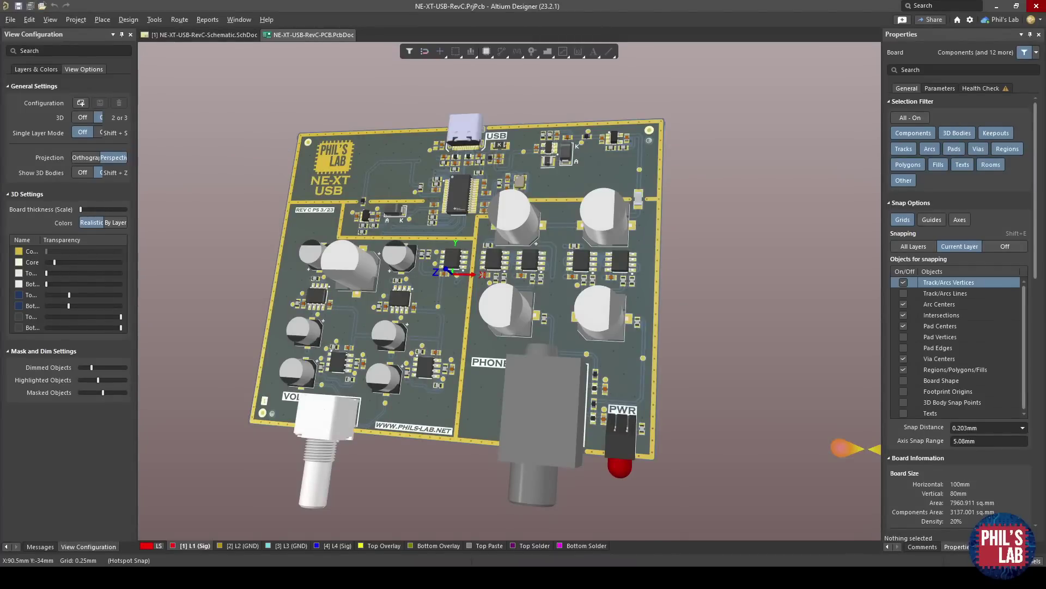
Step: Tilt the 3D NE-XT USB board a little to view it from another angle
shift+right_drag(523, 329, 541, 338)
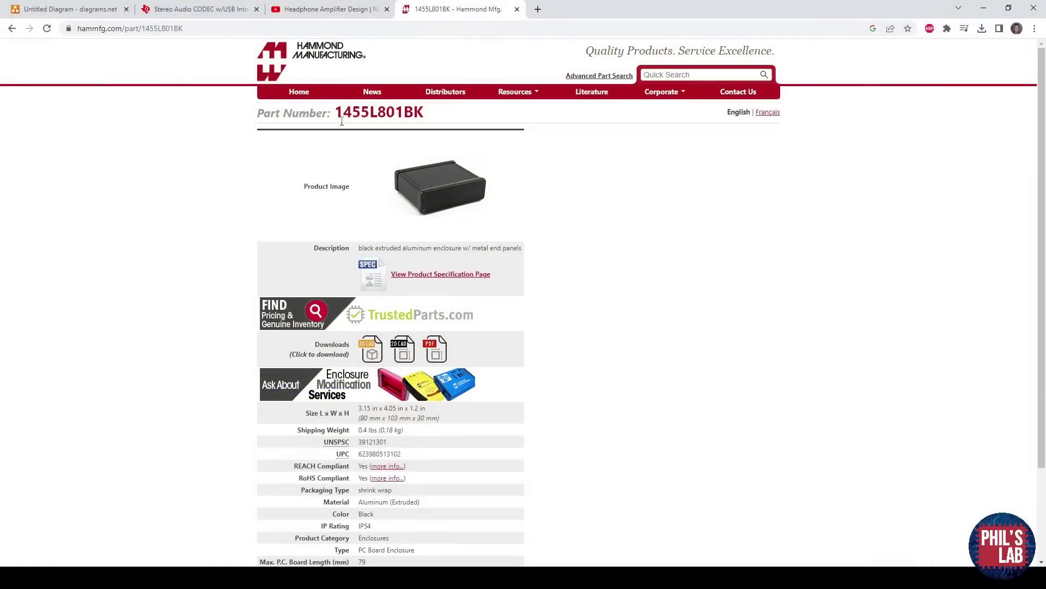
Step: Select the 1455L801BK part number text and open the Hammond enclosure photo
drag(439, 115, 335, 105)
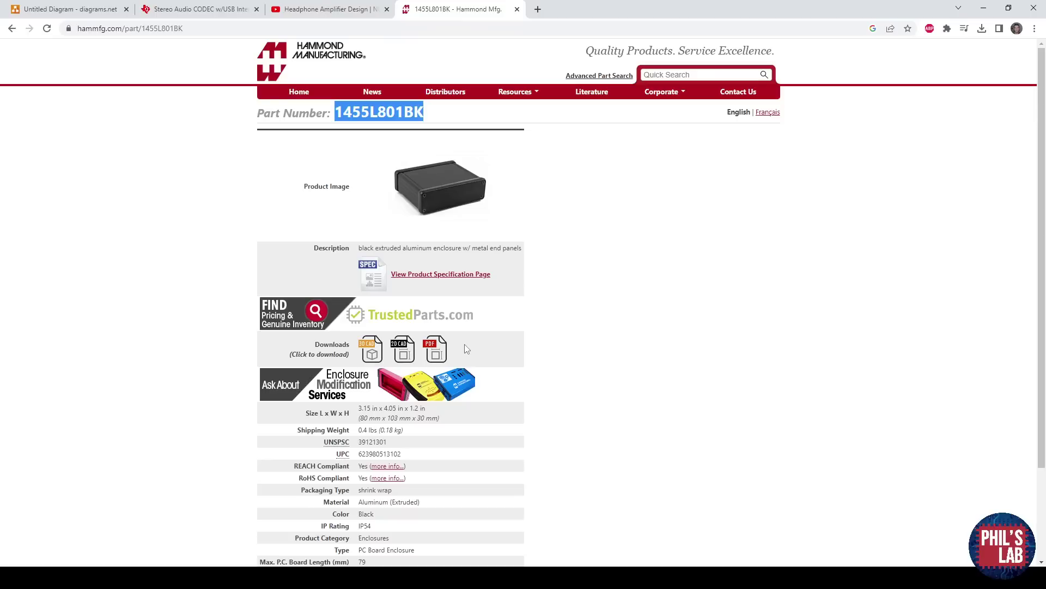
click(439, 185)
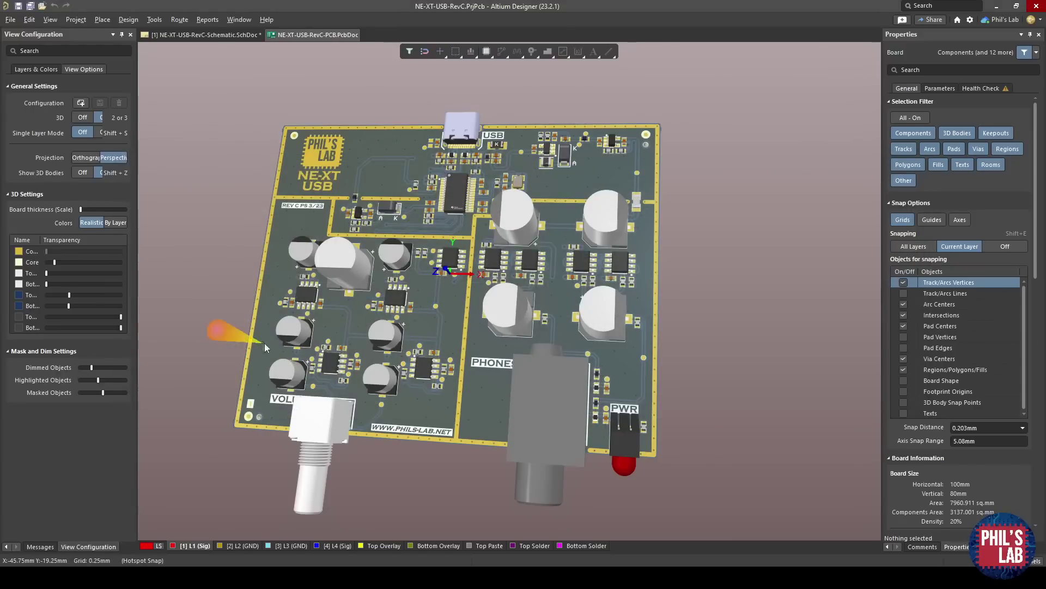
Step: Reset to a top-down 3D view, zoom onto the USB area and select the Texas Instruments IC
key(0)
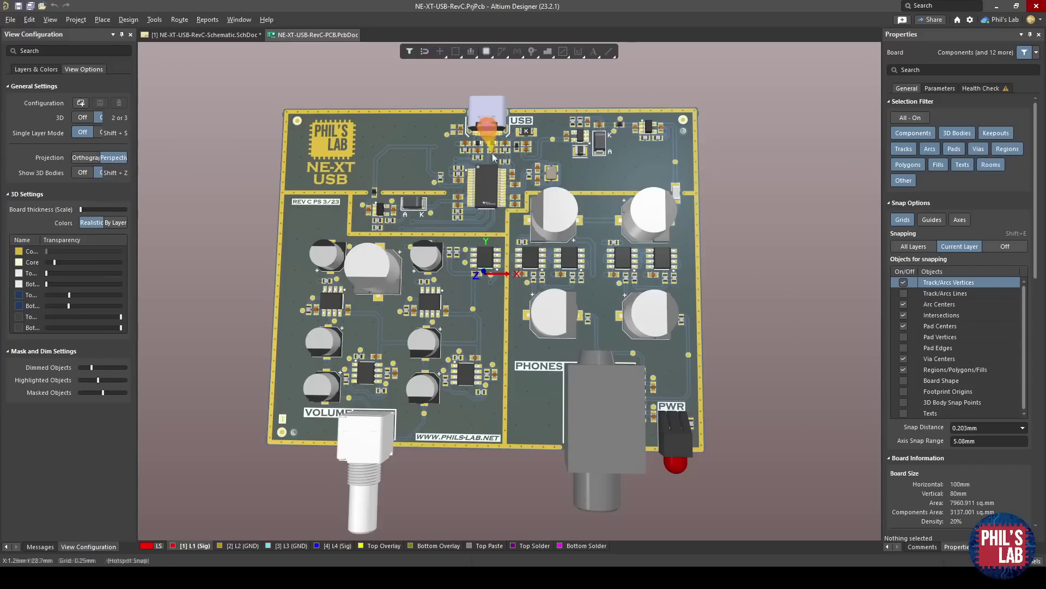
ctrl+scroll(486, 141, up, 3)
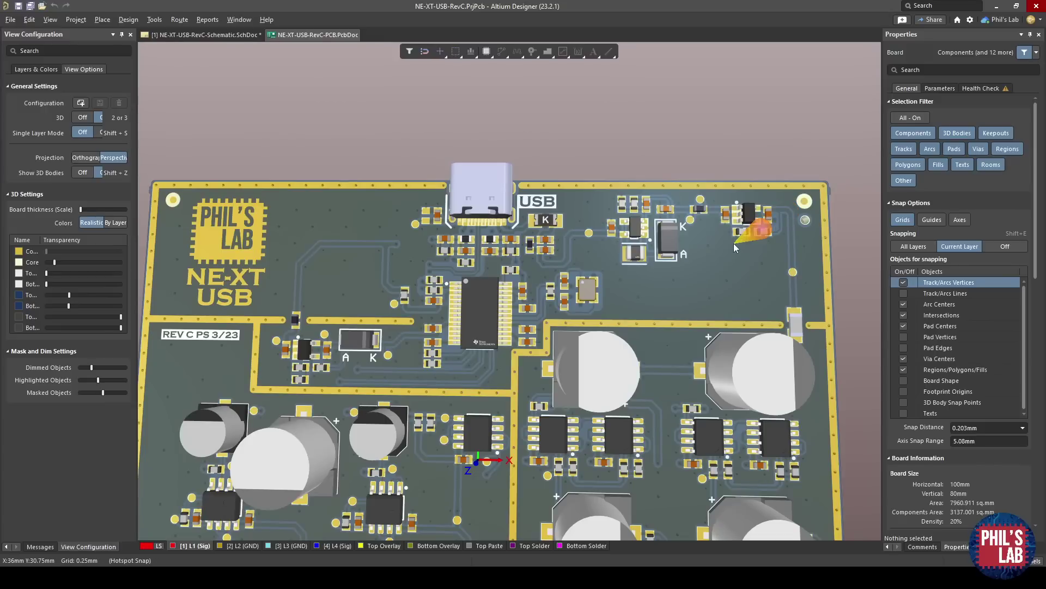
ctrl+scroll(488, 252, up, 5)
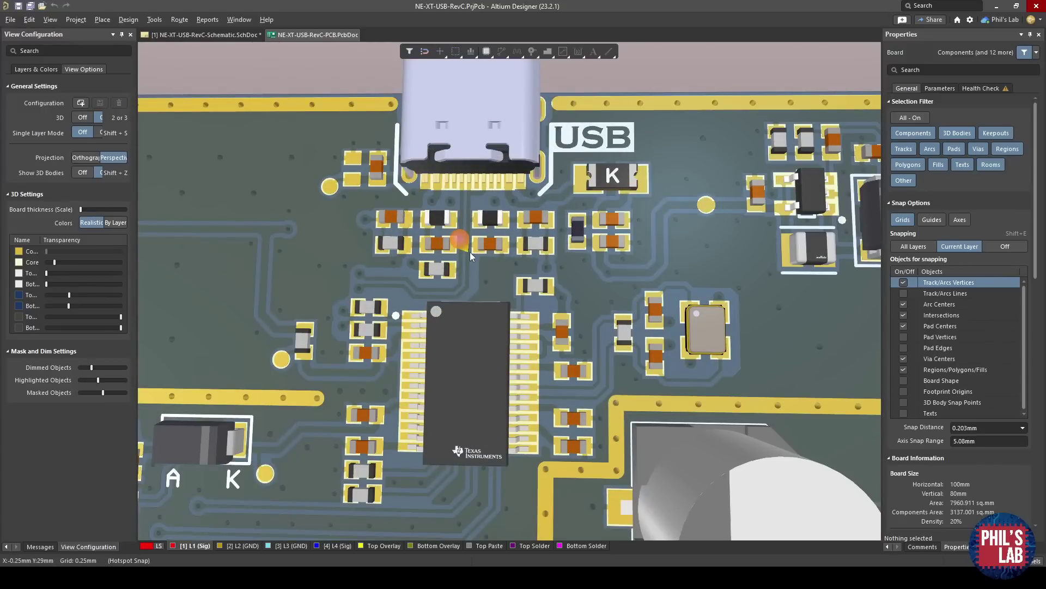
right_drag(682, 235, 444, 250)
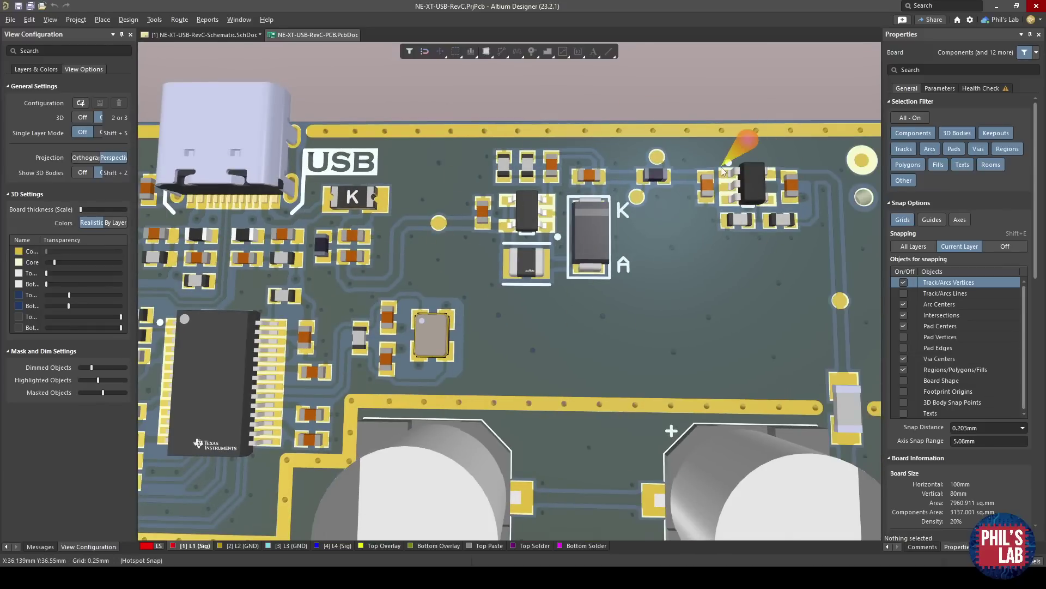
right_drag(743, 145, 594, 353)
ctrl+scroll(594, 351, up, 3)
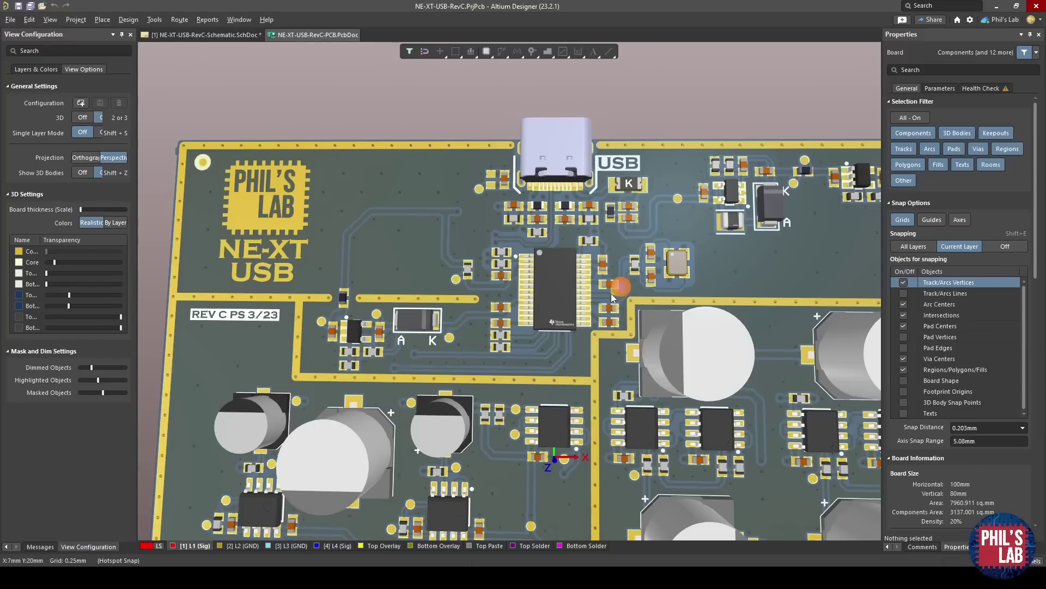
ctrl+scroll(610, 293, up, 2)
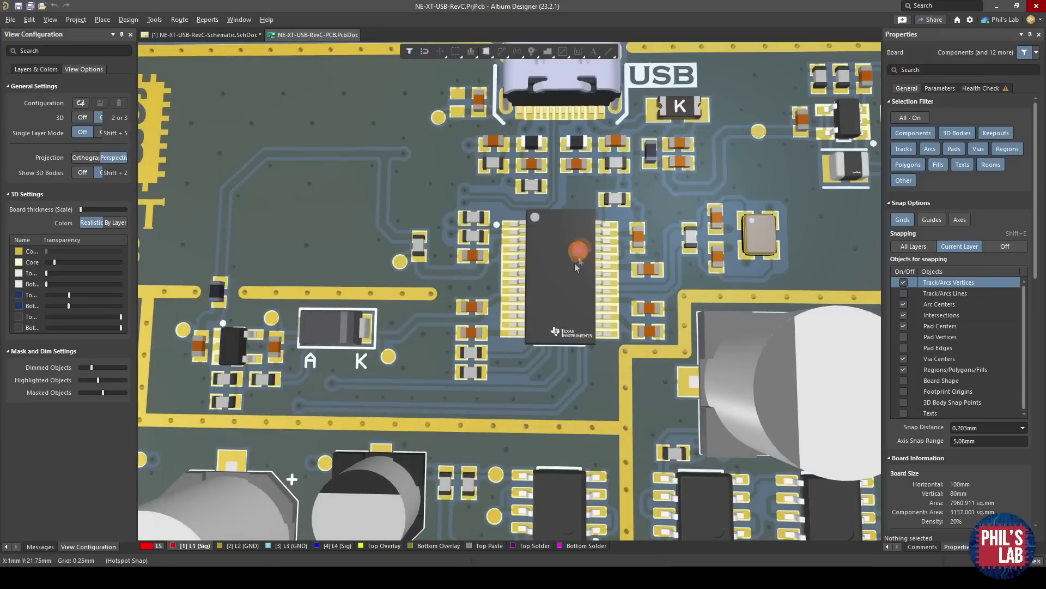
right_drag(593, 246, 515, 248)
ctrl+scroll(493, 251, up, 1)
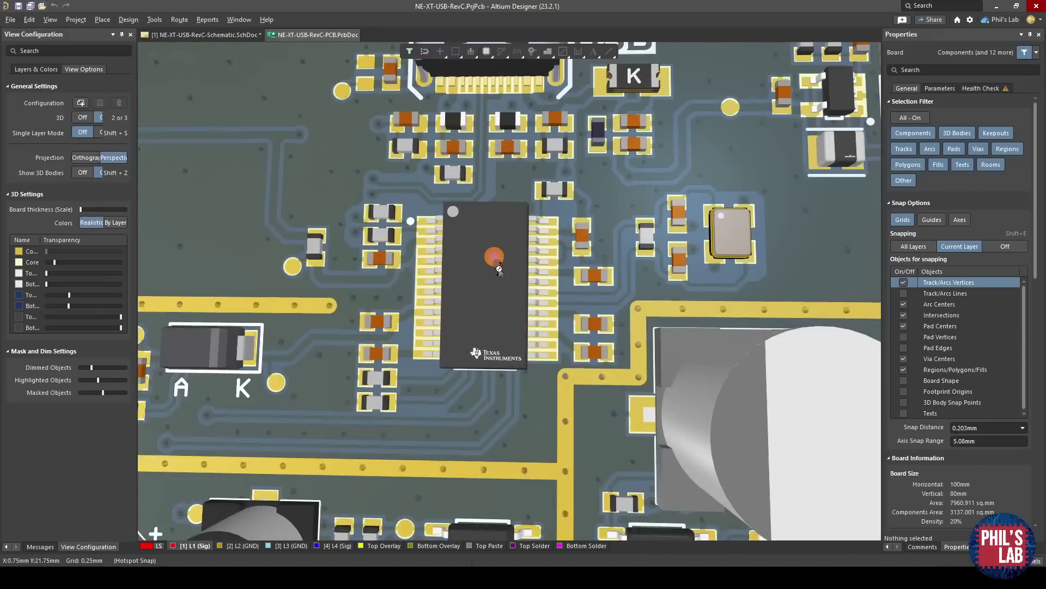
click(501, 231)
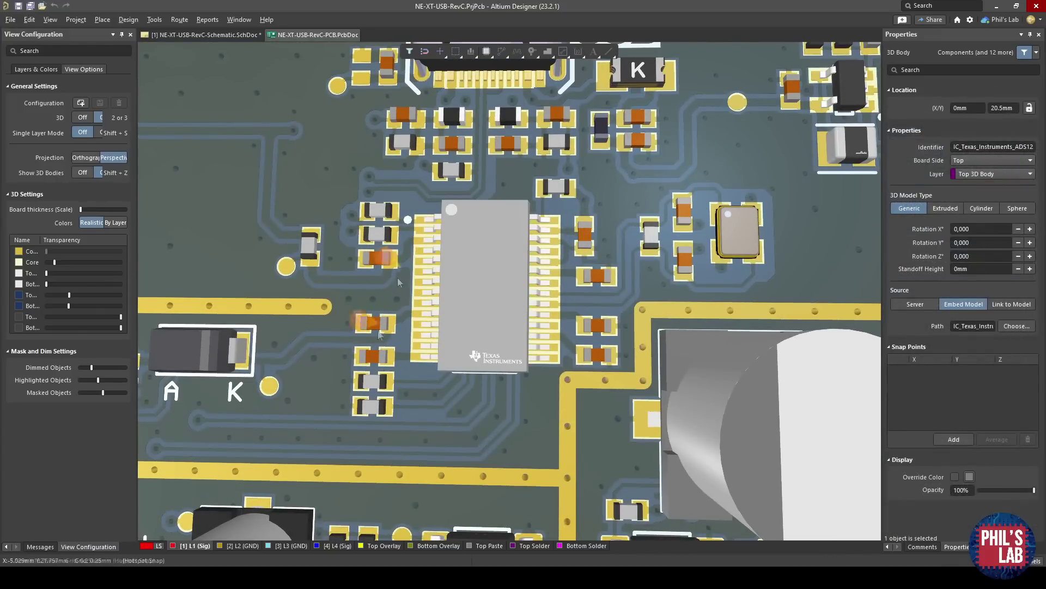
Step: Switch to 2D layers and inspect pads 12 PCM_VINL, 16 PCM_OUT_L and 15 PCM_OUT_R
key(2)
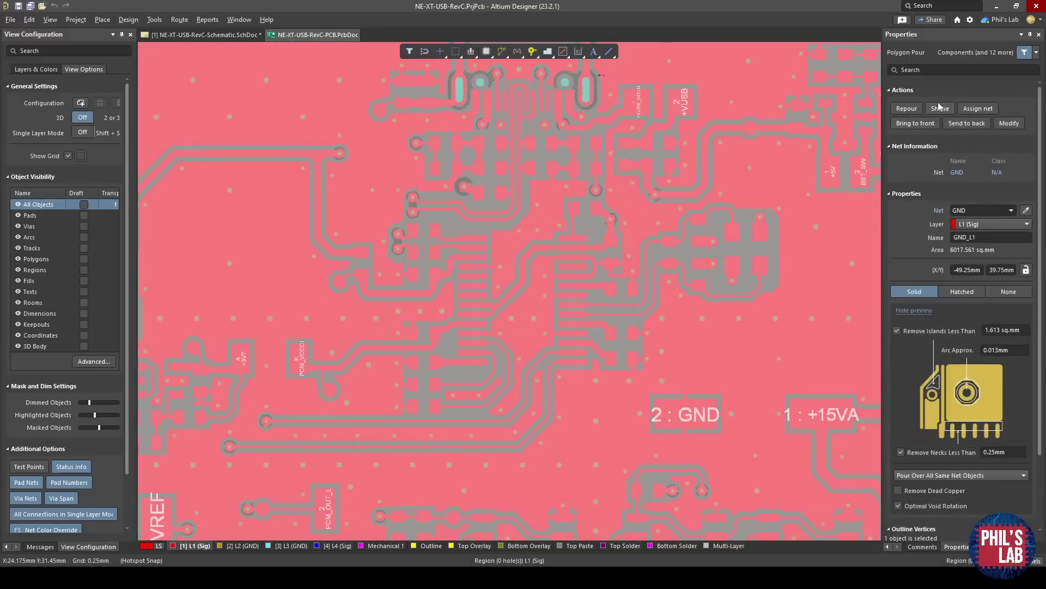
click(517, 315)
ctrl+scroll(512, 302, up, 5)
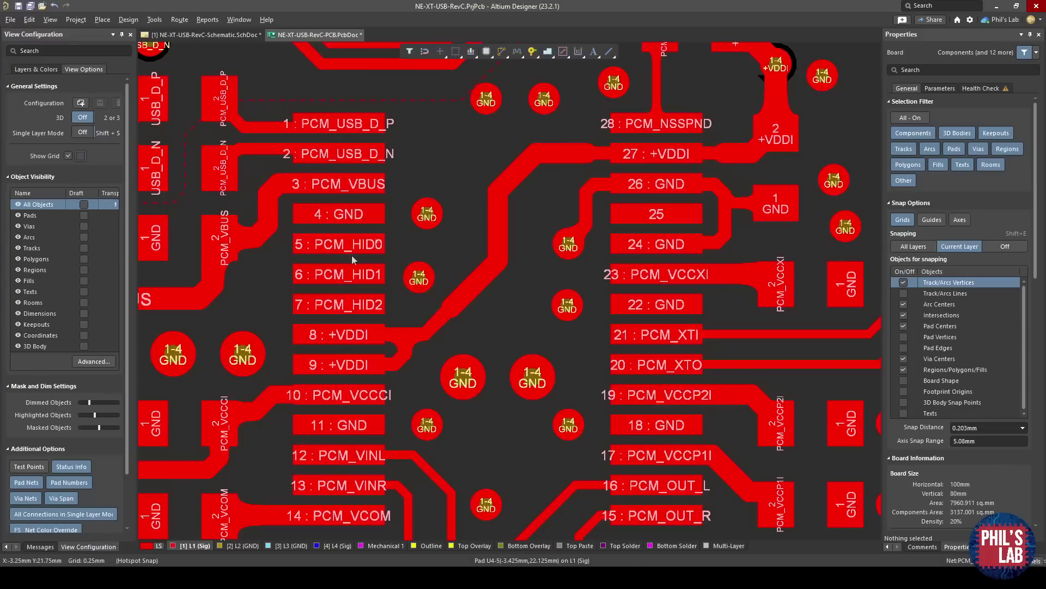
scroll(540, 428, down, 5)
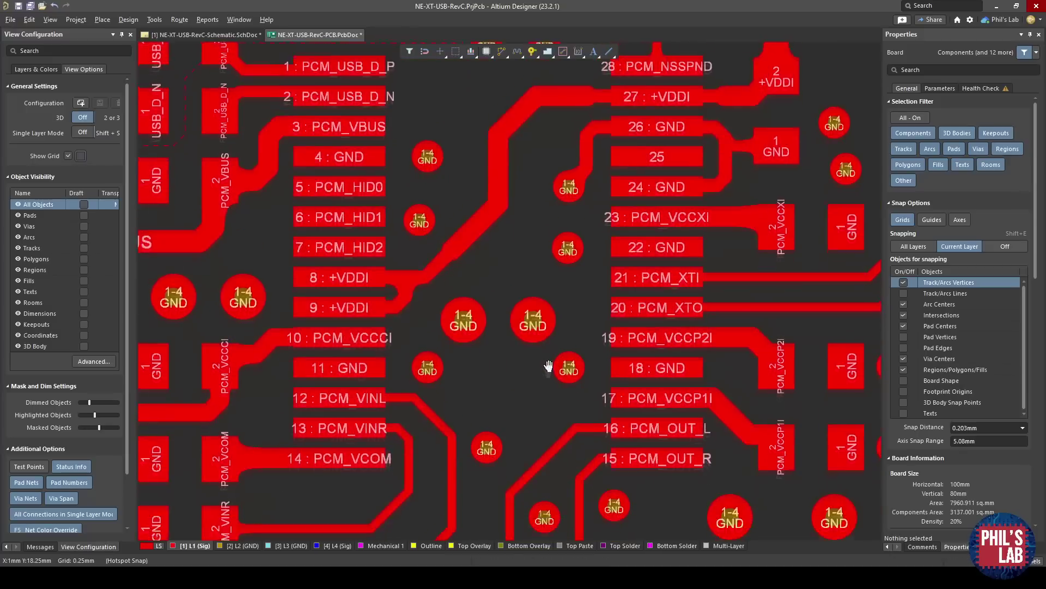
click(358, 334)
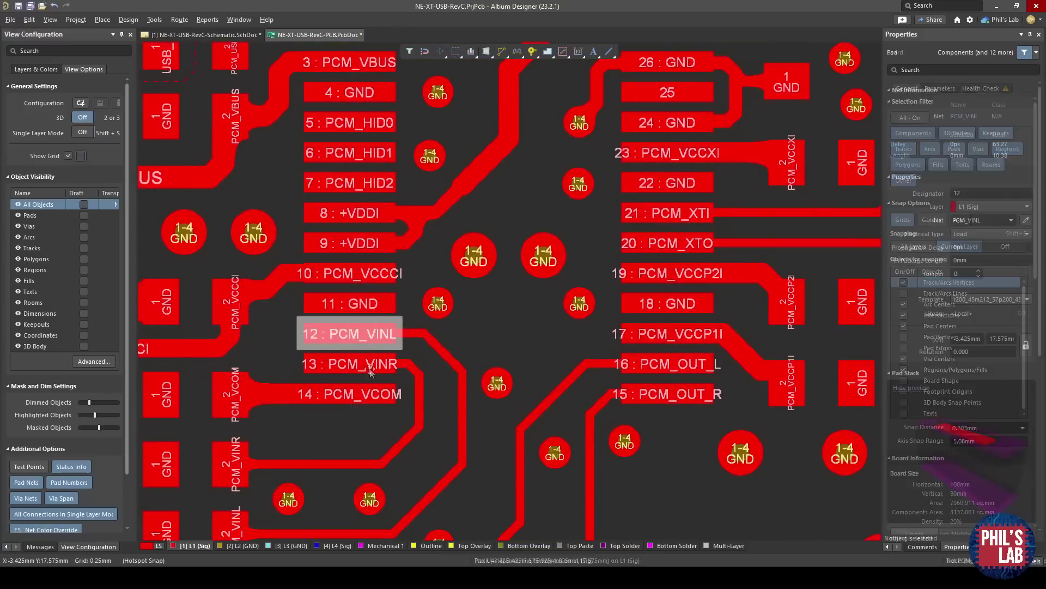
click(663, 364)
click(661, 393)
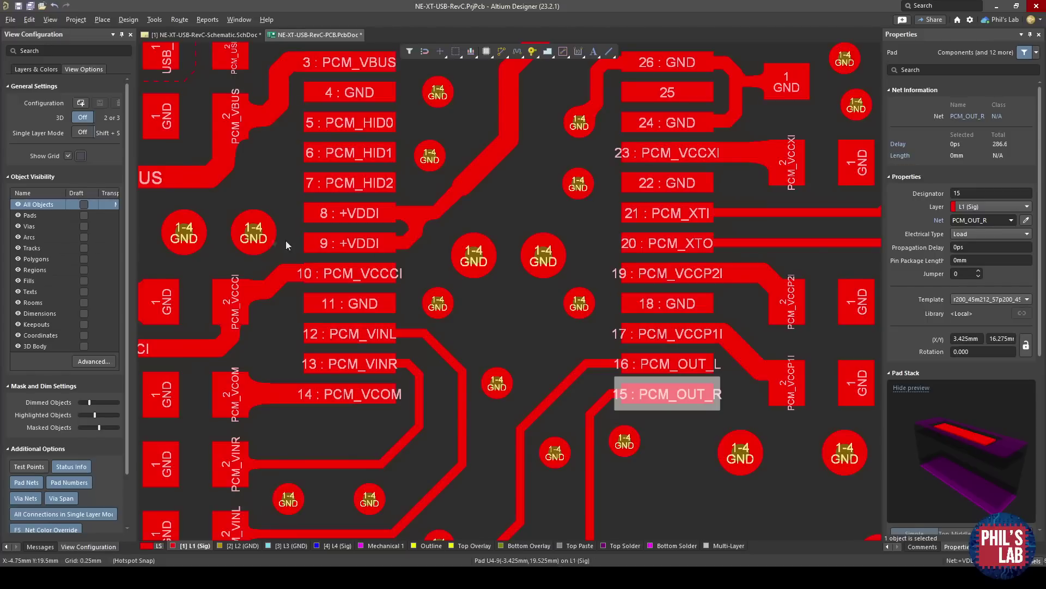
Step: Check pads 10 PCM_VCCCI and 19 PCM_VCCP2I, then zoom out and switch to 3D
ctrl+scroll(389, 245, up, 2)
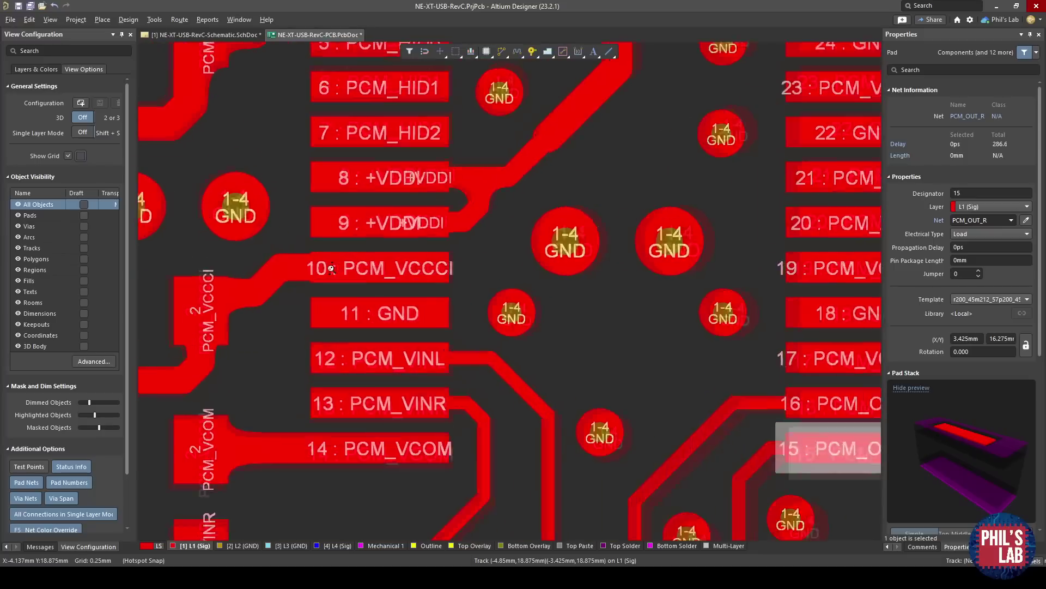
click(382, 268)
shift+scroll(610, 262, right, 3)
click(762, 242)
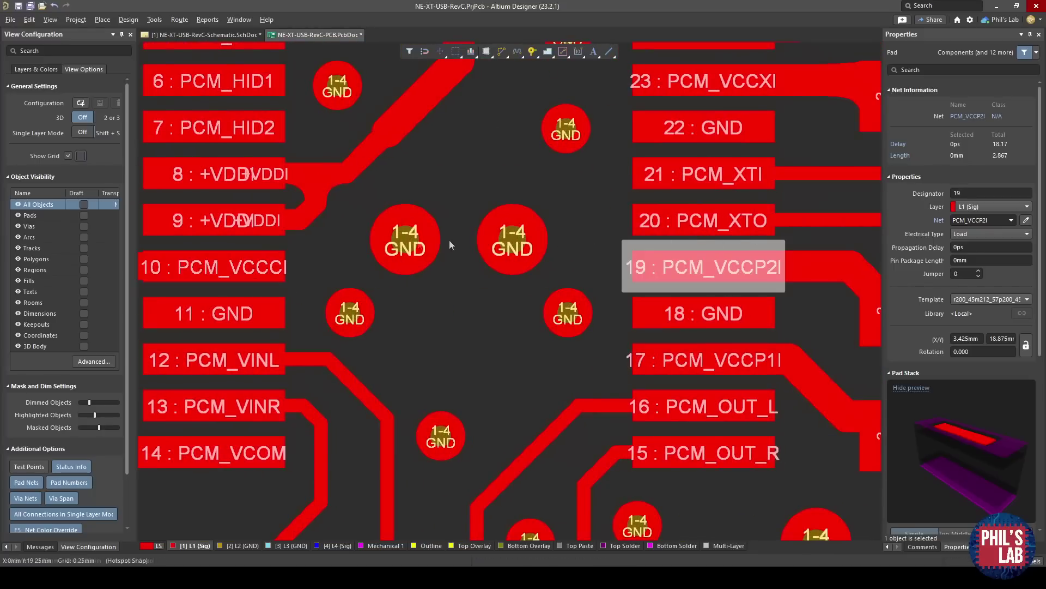
right_drag(554, 243, 582, 368)
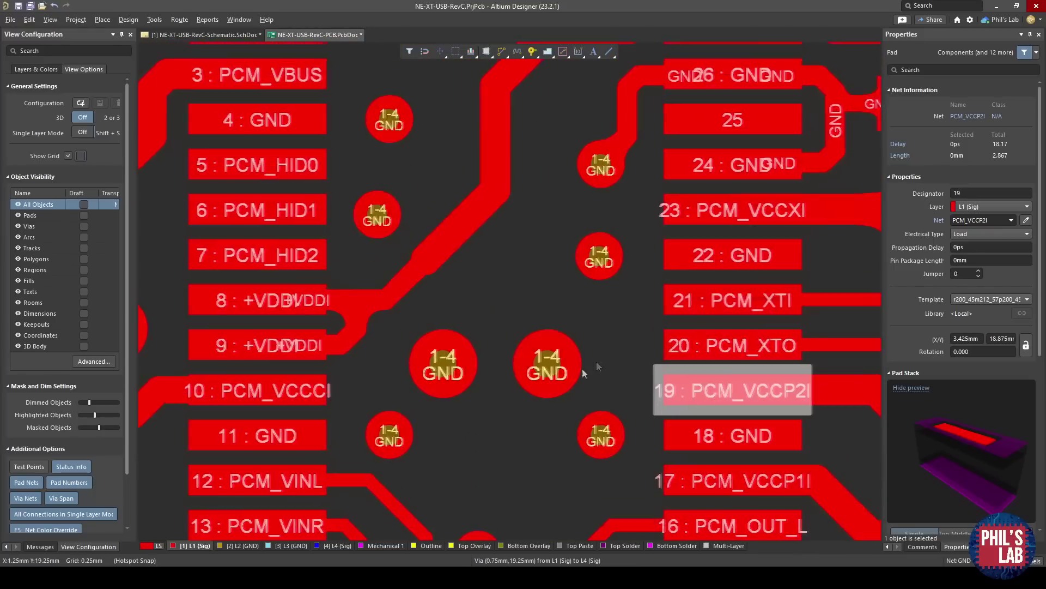
ctrl+scroll(480, 129, down, 1)
scroll(487, 244, down, 2)
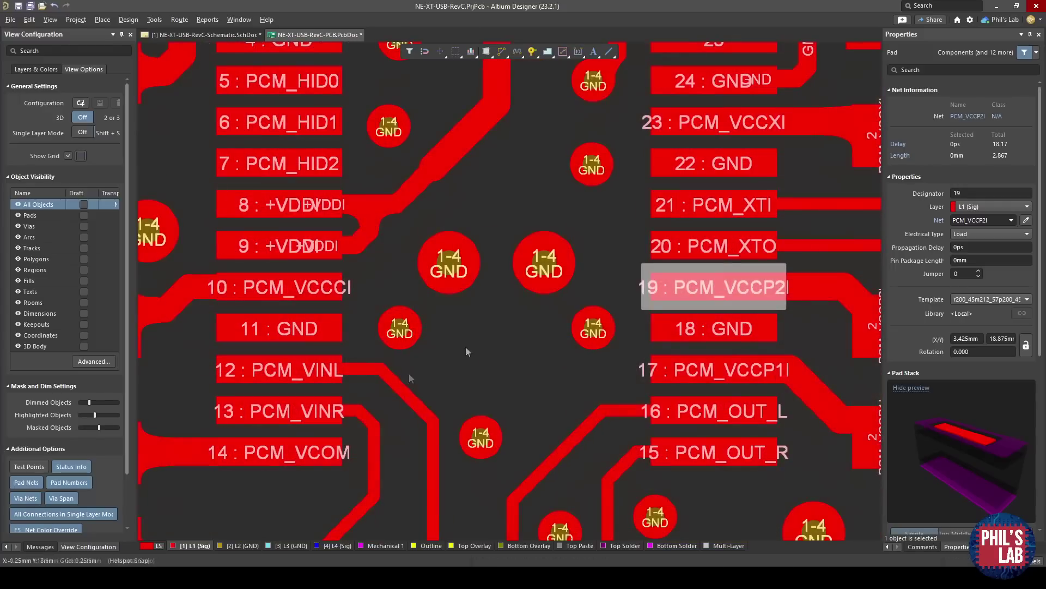
ctrl+scroll(509, 349, down, 3)
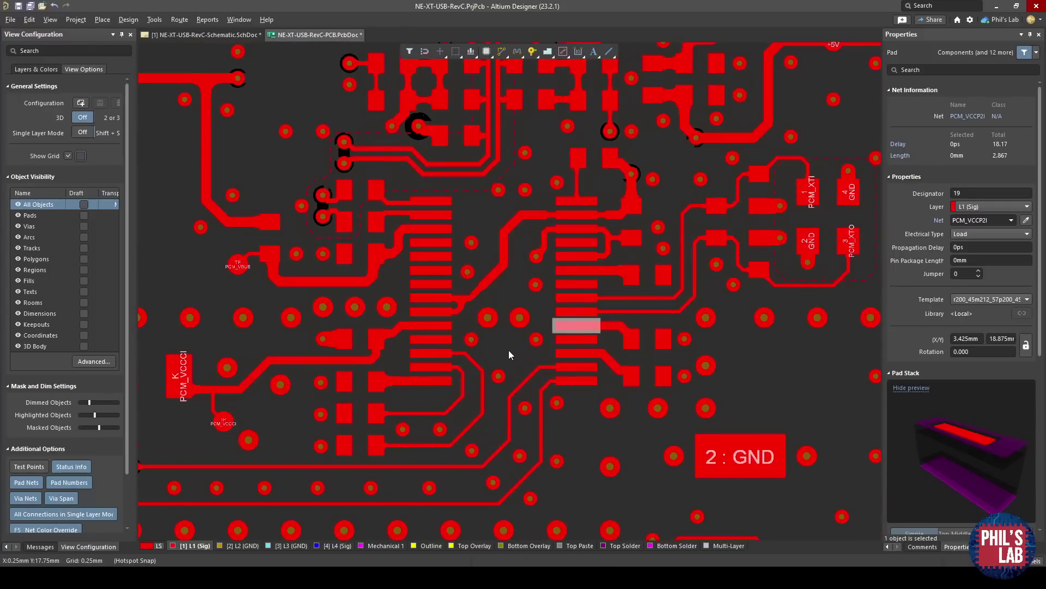
key(3)
right_drag(665, 326, 504, 326)
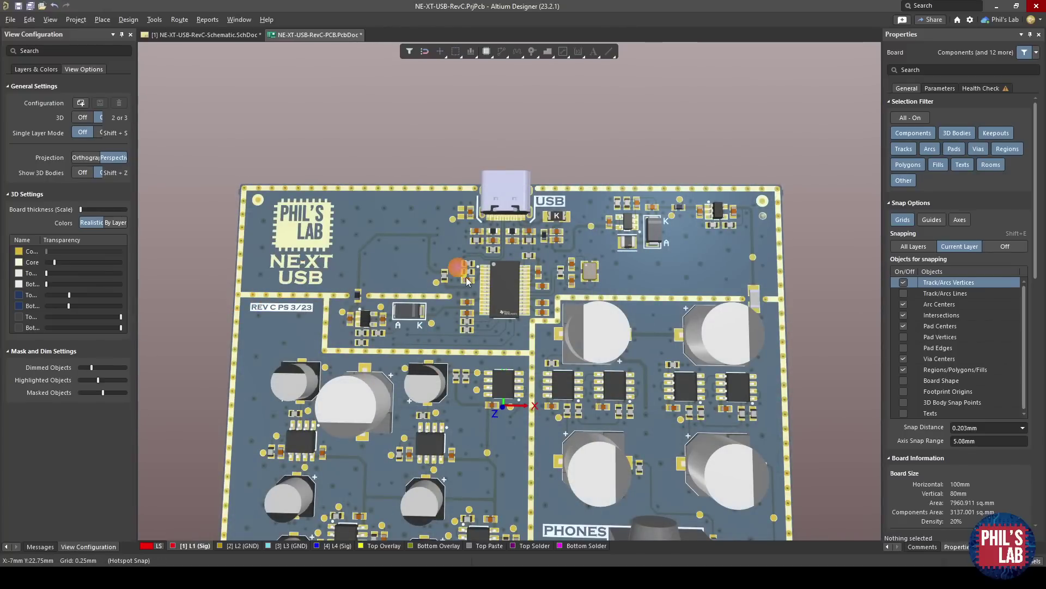
Step: Pan and zoom around the 3D board, then fit the whole board in view
right_drag(515, 450, 516, 428)
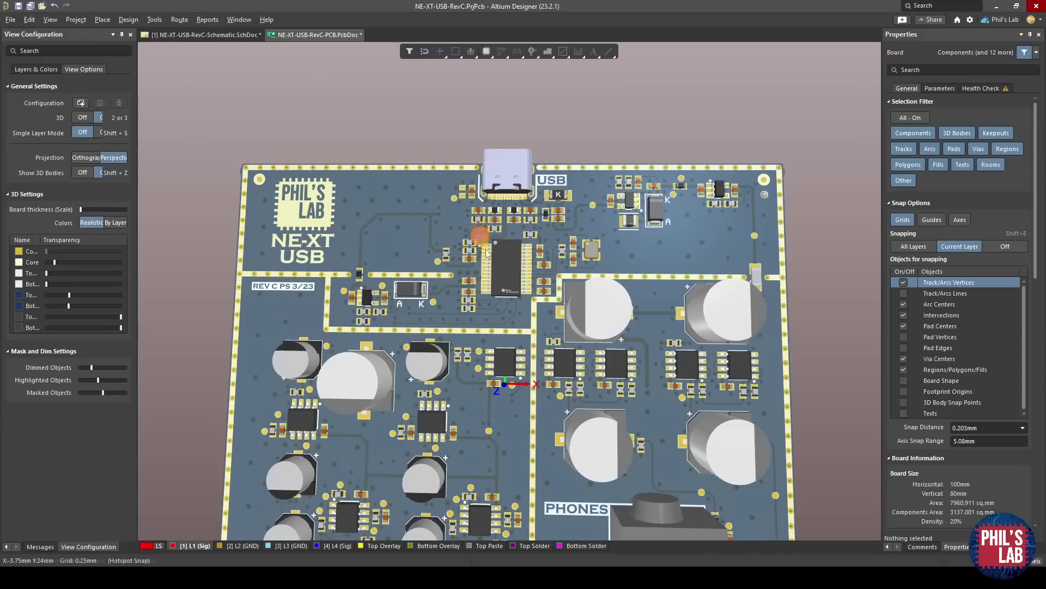
click(501, 297)
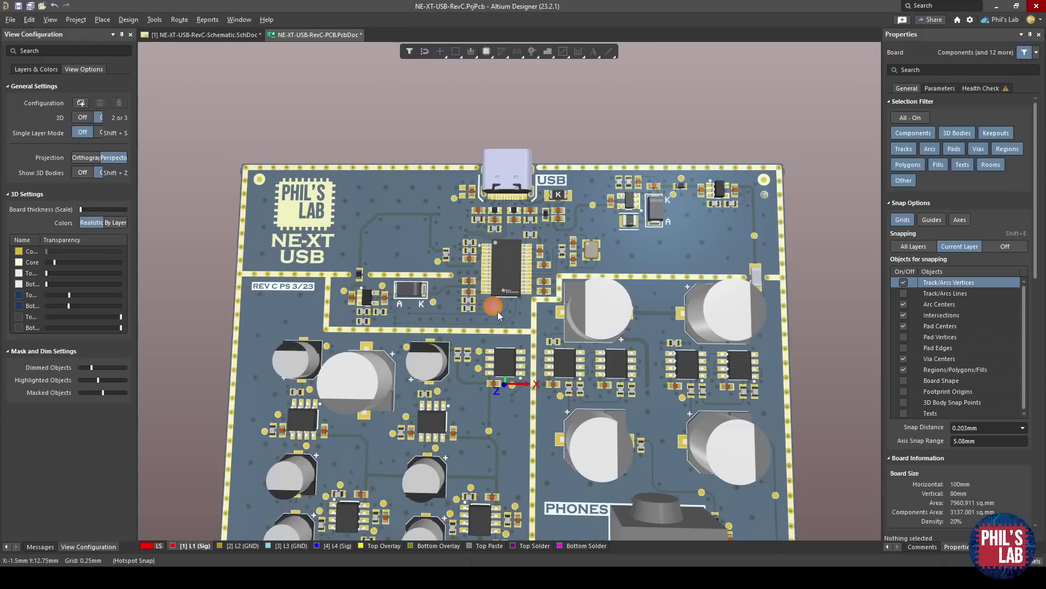
scroll(518, 442, down, 3)
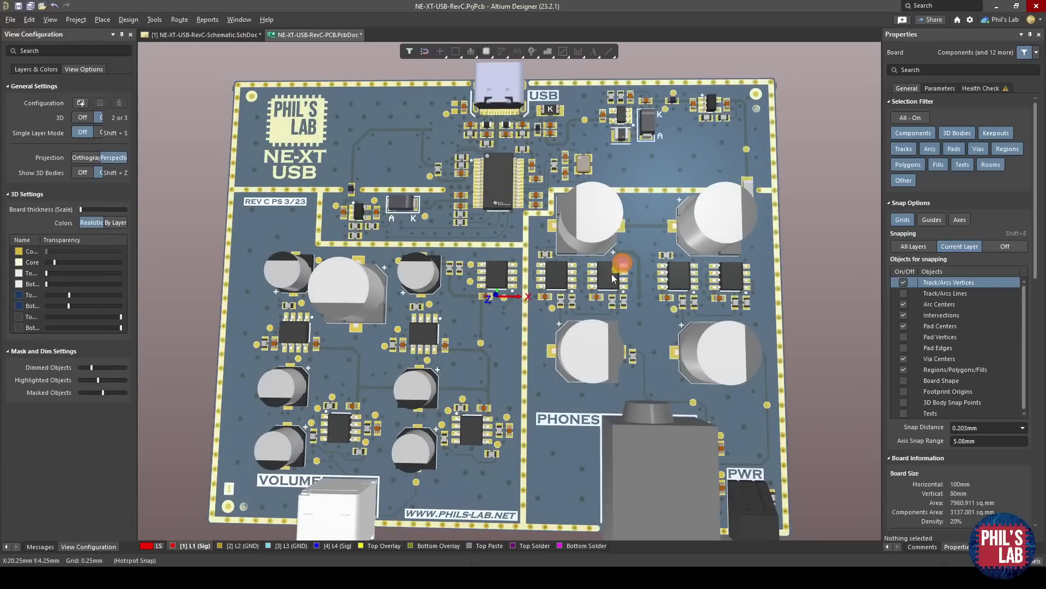
ctrl+scroll(611, 273, up, 2)
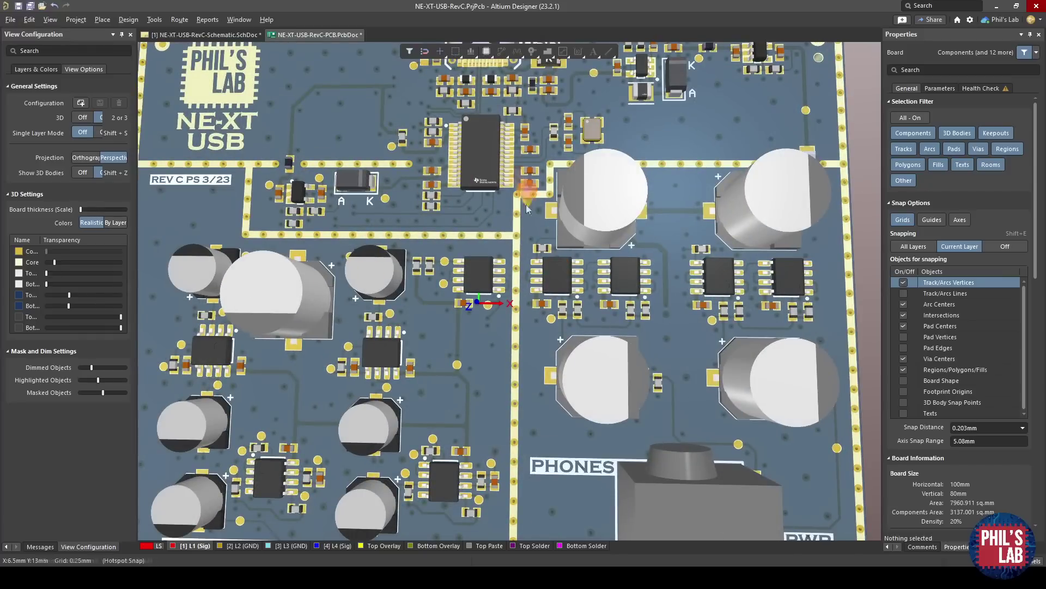
scroll(445, 286, up, 3)
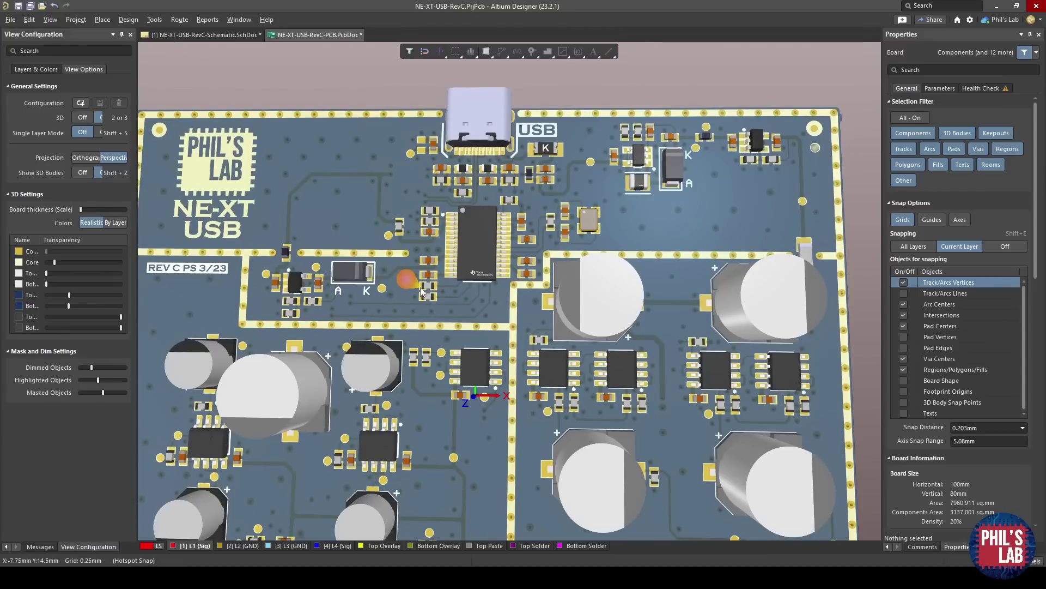
key(ctrl+Page_Down)
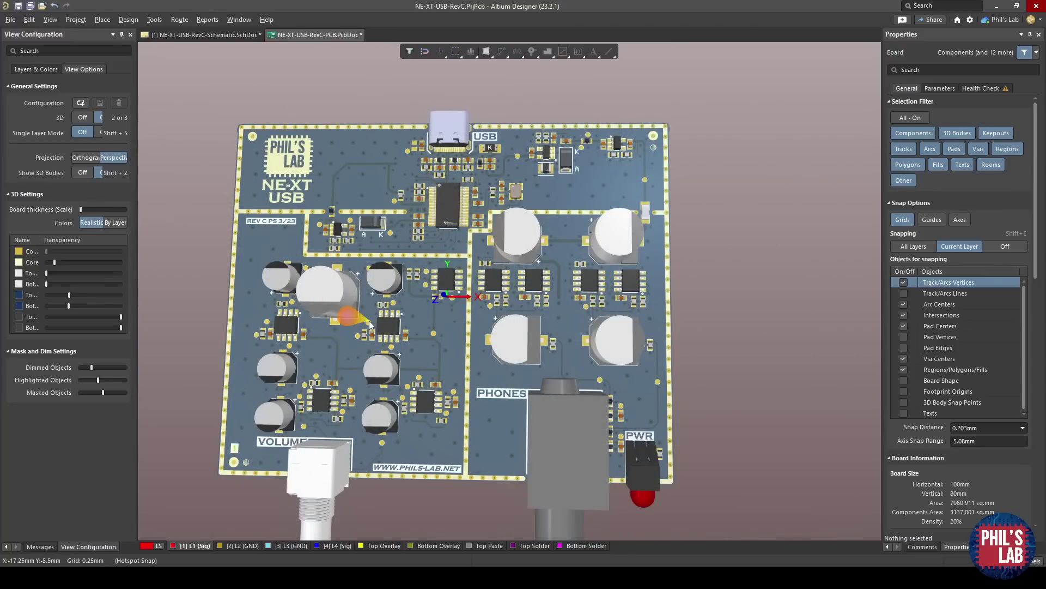
right_drag(351, 319, 475, 284)
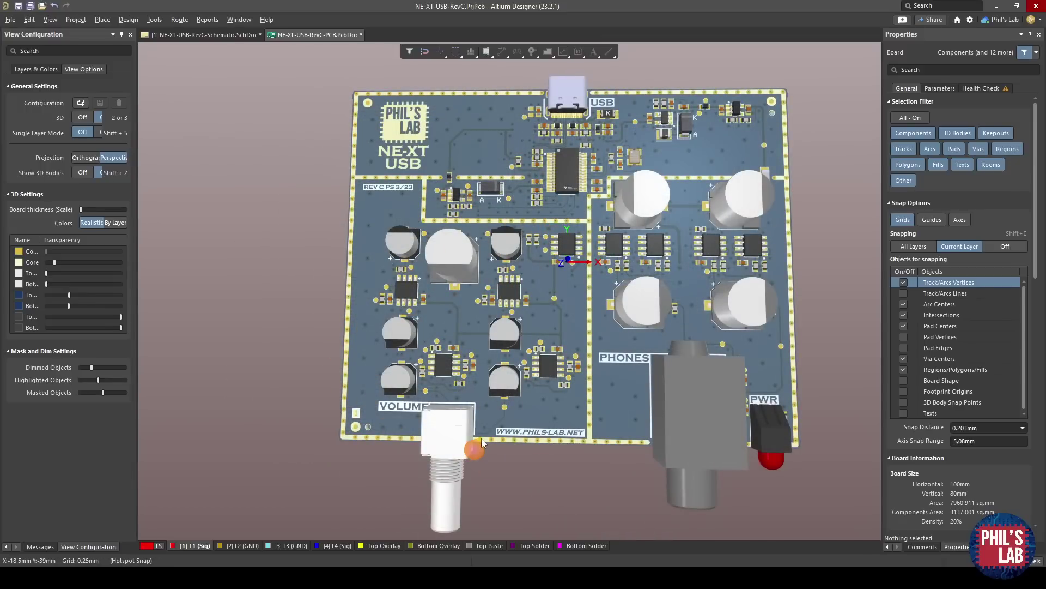
right_drag(482, 438, 343, 431)
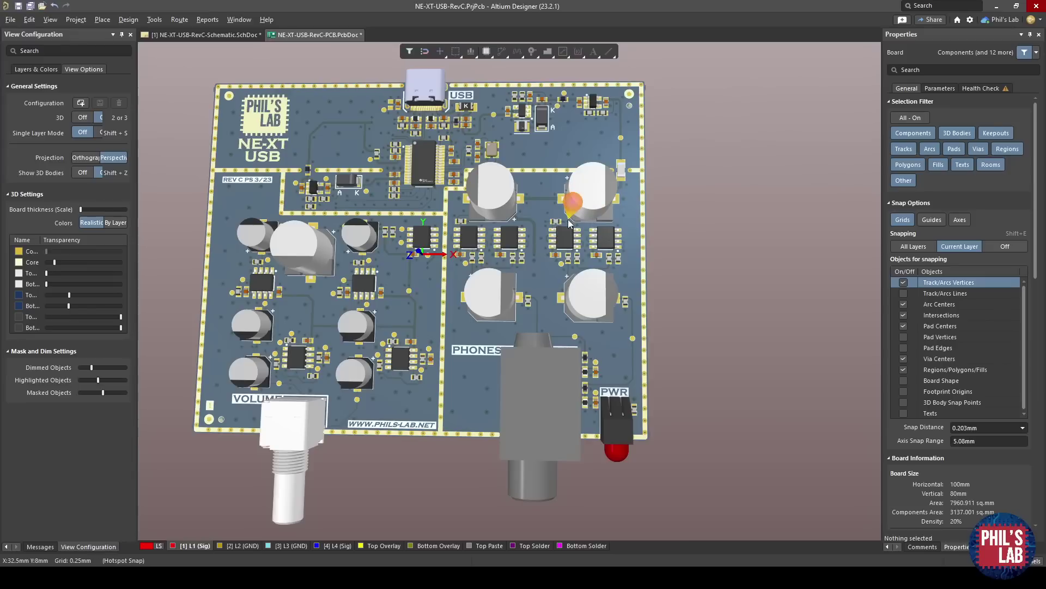
Step: Orbit the board, select the PWR LED body, and return to the 2D layer view
shift+right_drag(569, 221, 568, 294)
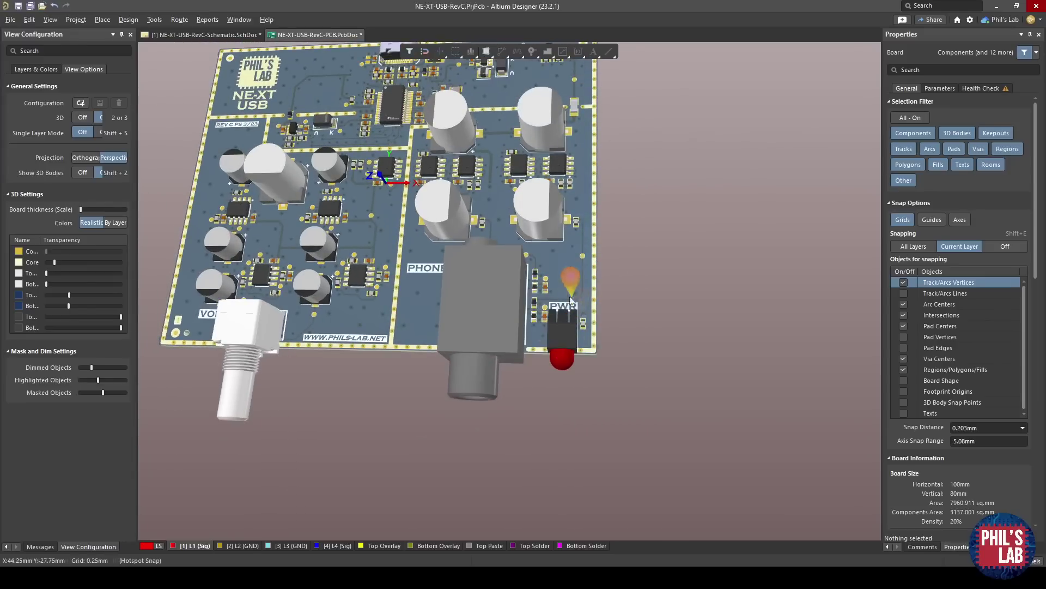
click(571, 325)
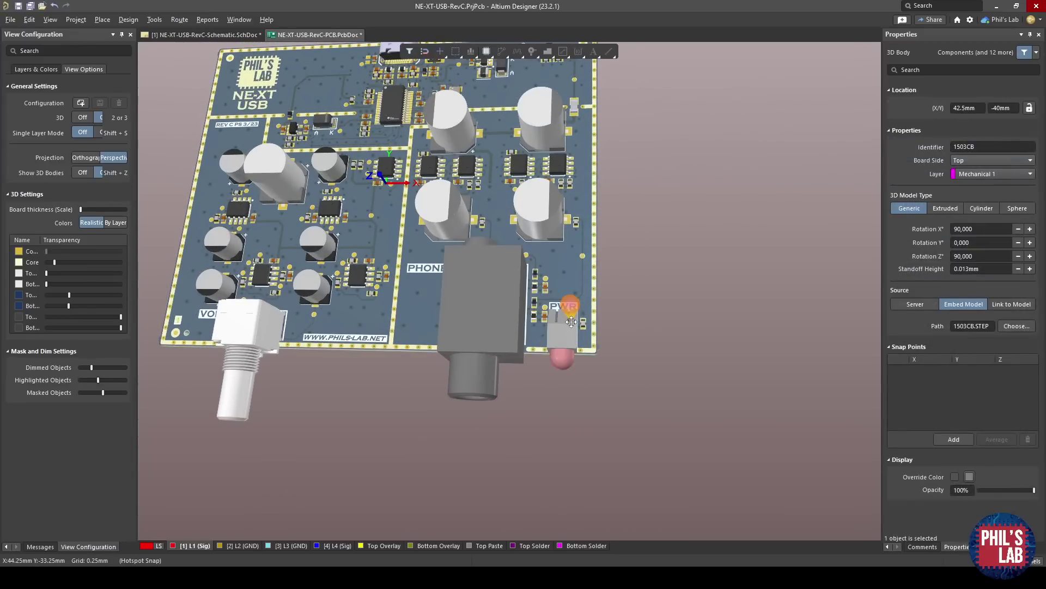
key(shift)
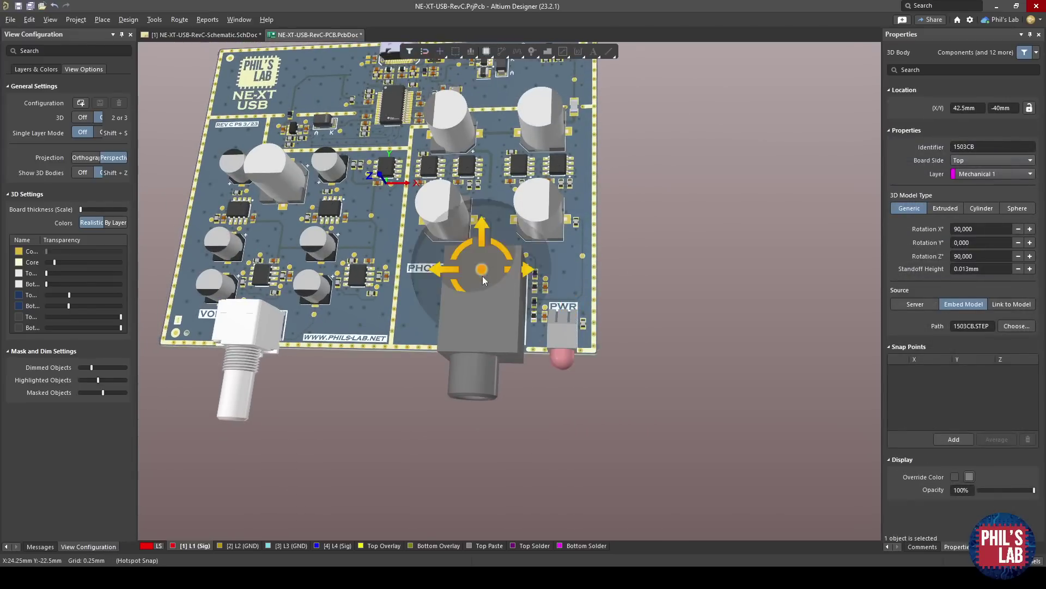
key(2)
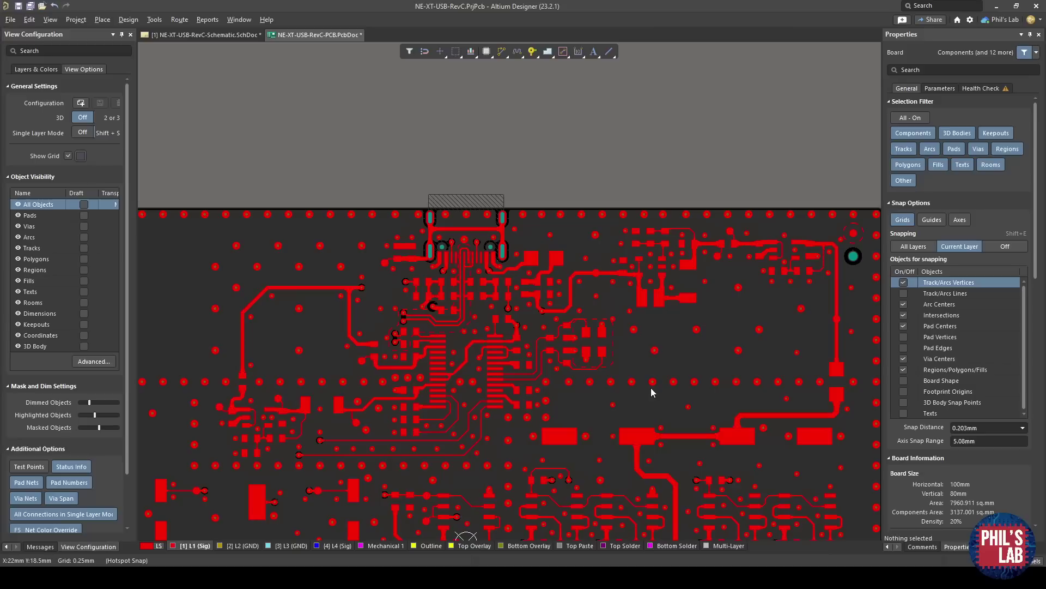
ctrl+scroll(363, 356, down, 1)
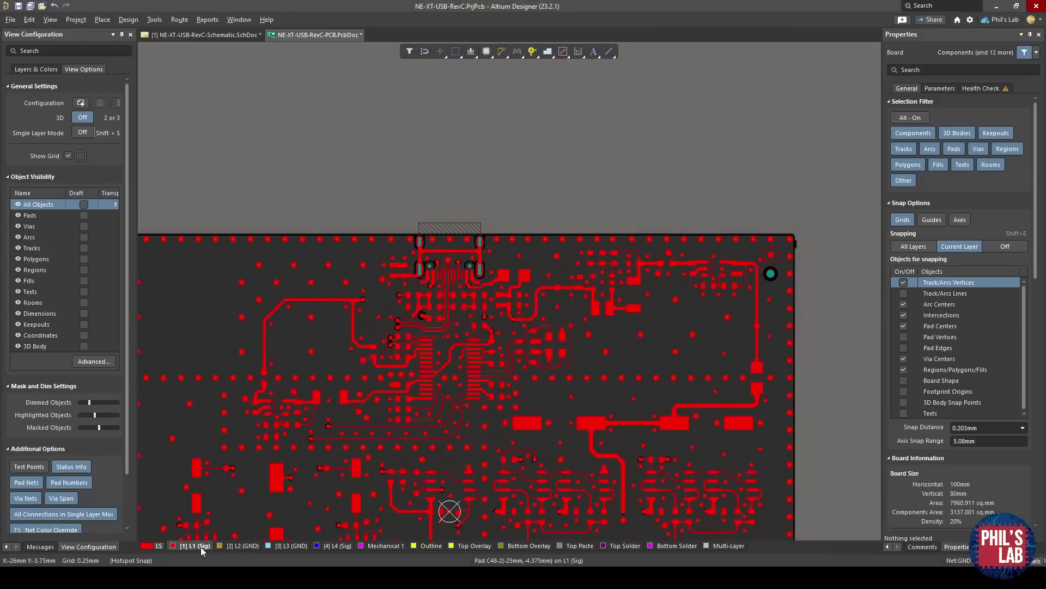
click(243, 546)
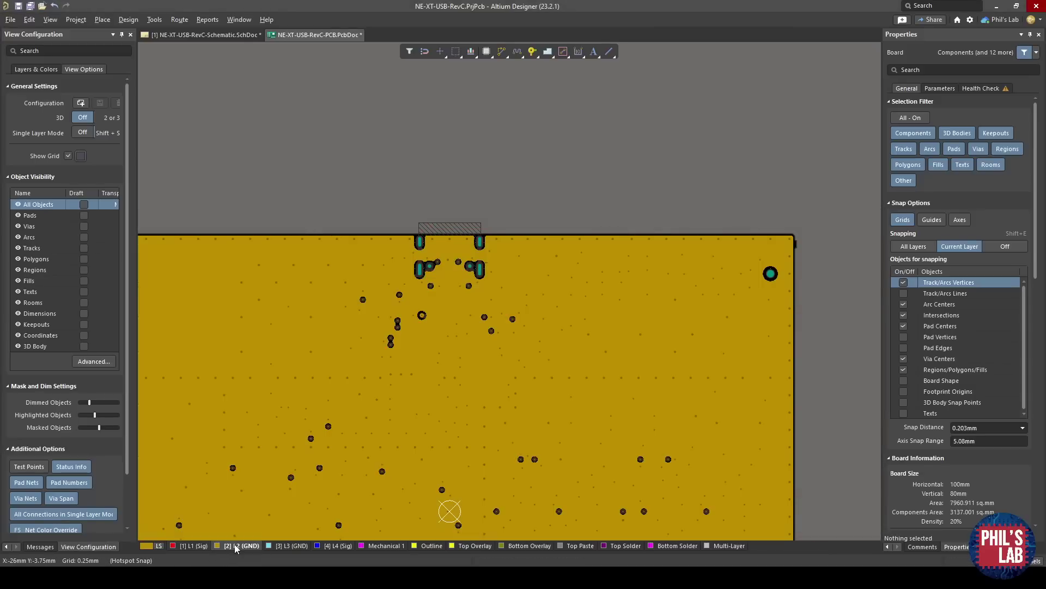
right_drag(378, 432, 434, 285)
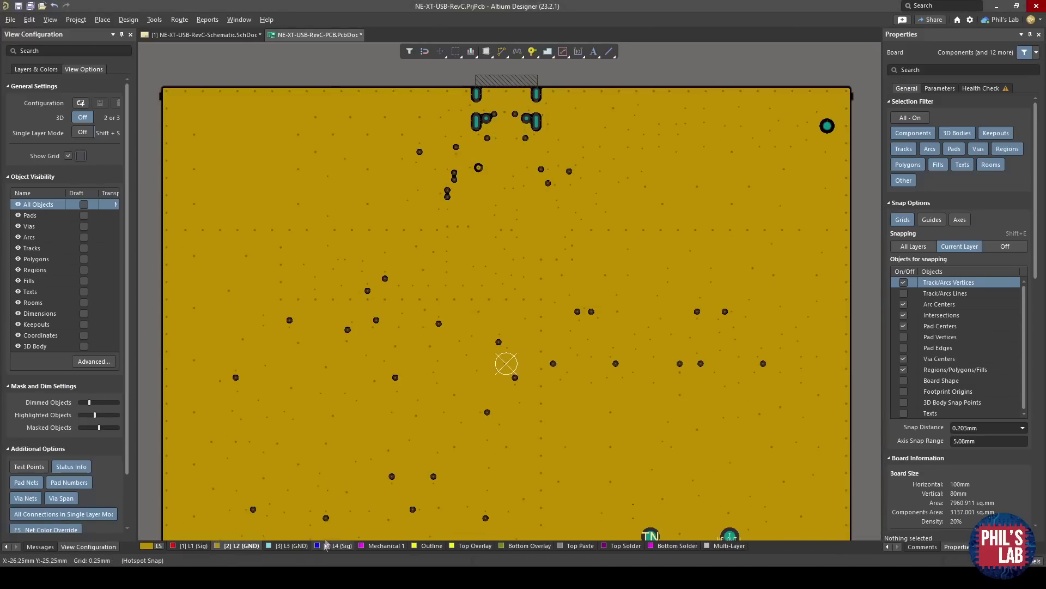
click(283, 546)
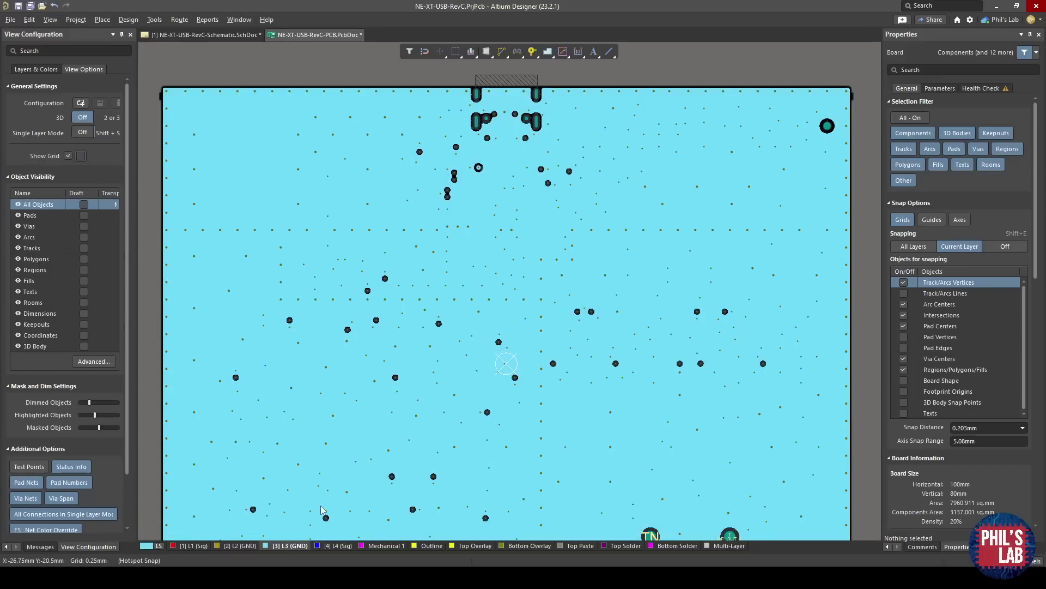
click(321, 510)
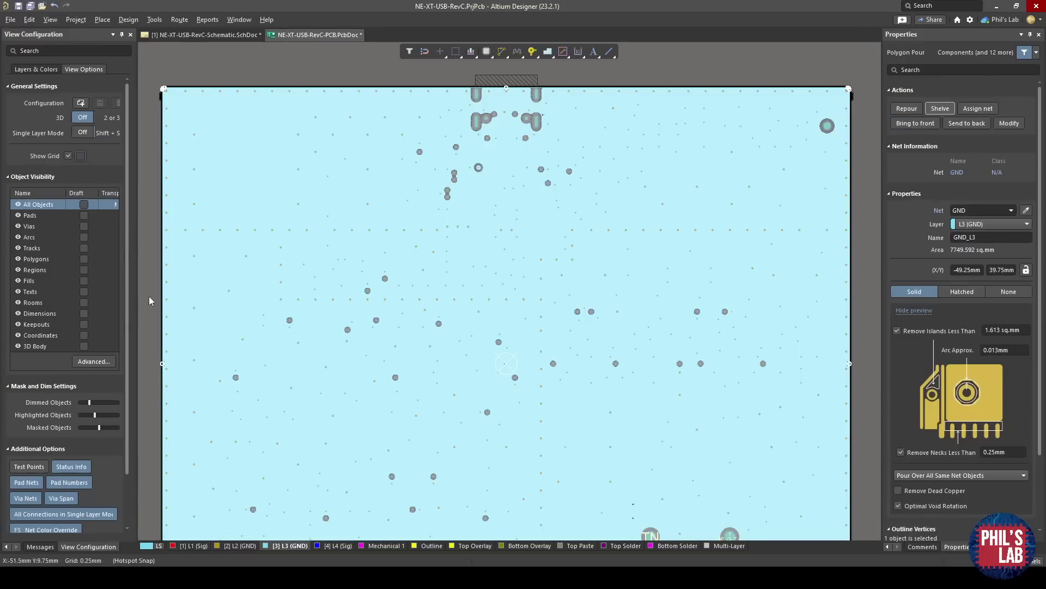
click(151, 321)
click(335, 546)
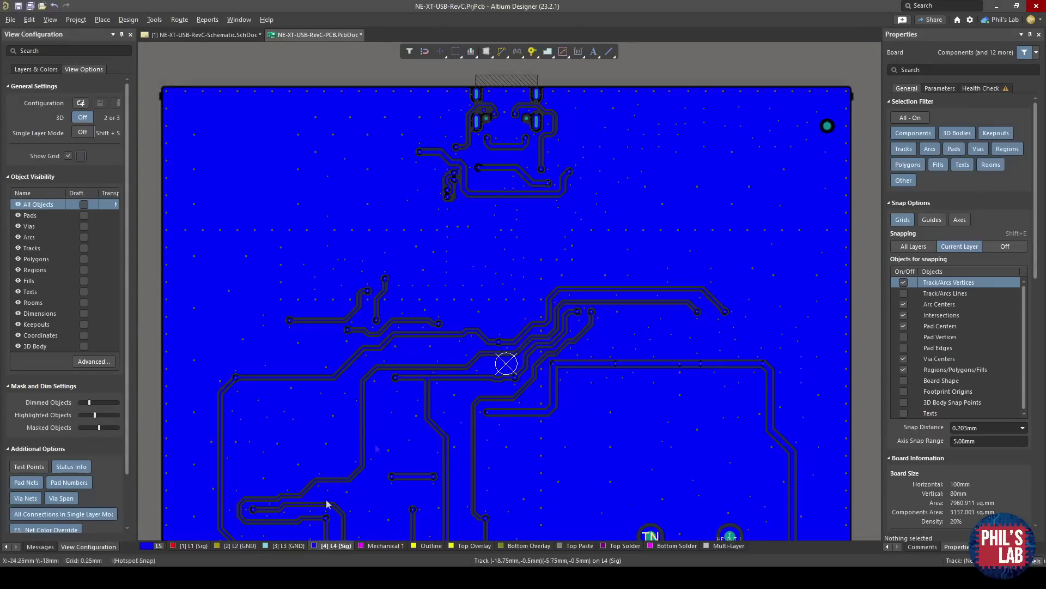
key(KP_Multiply)
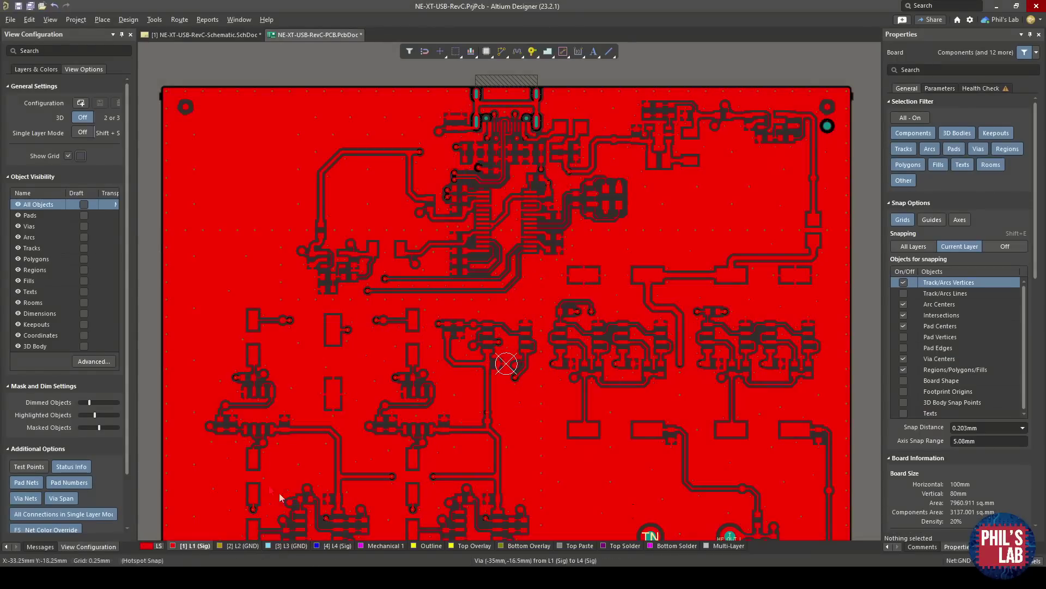
click(331, 547)
click(193, 547)
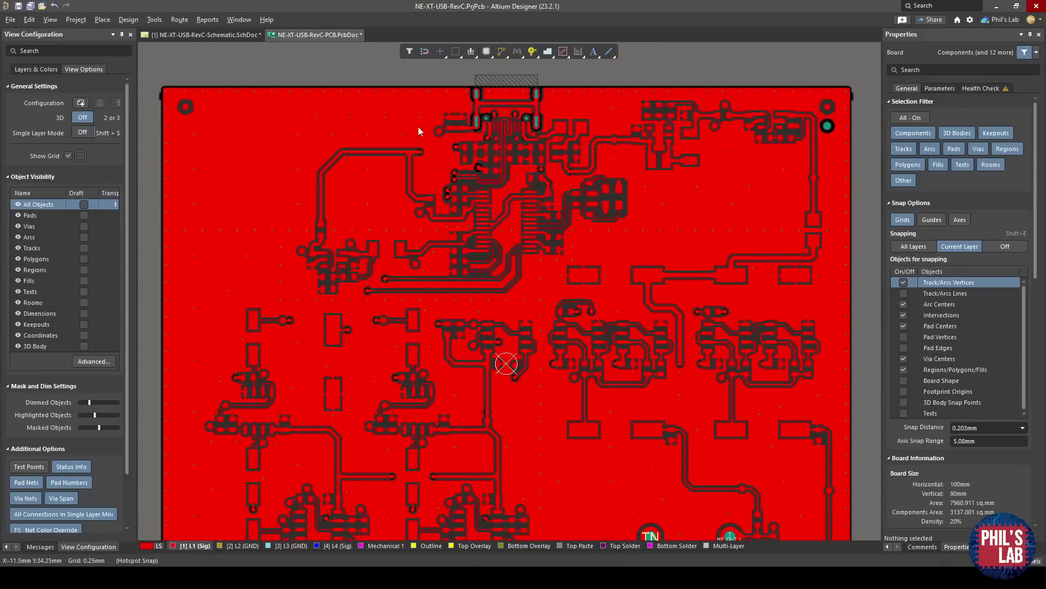
ctrl+scroll(349, 196, down, 1)
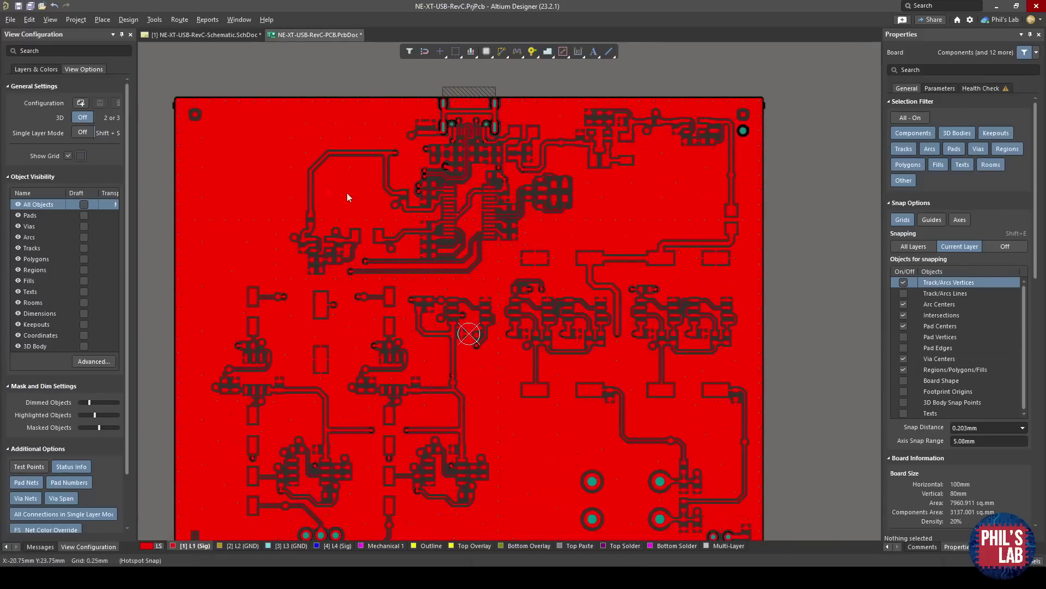
click(260, 195)
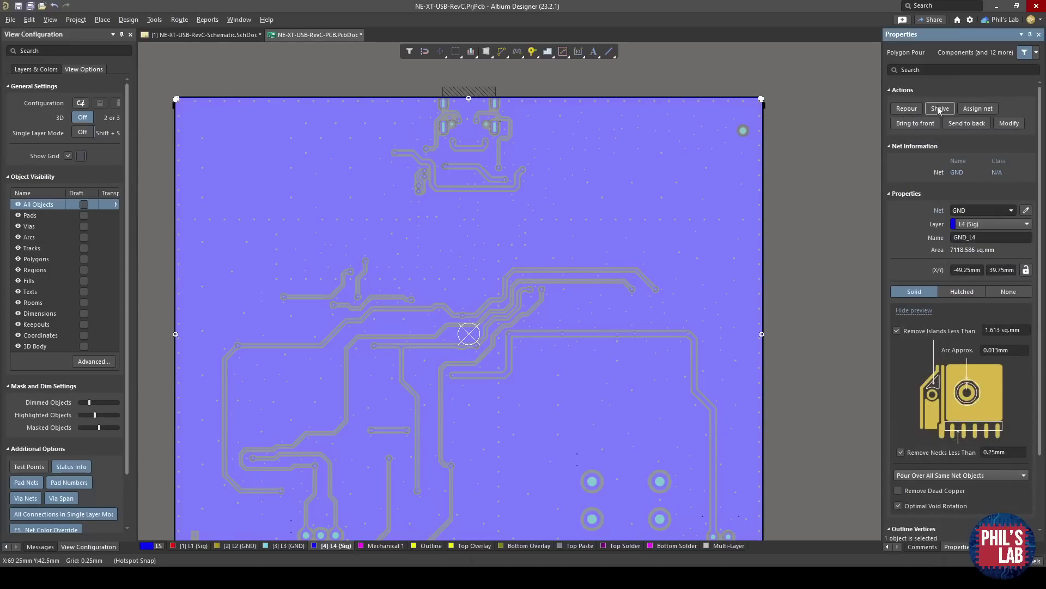
key(KP_Multiply)
click(666, 273)
key(KP_Multiply)
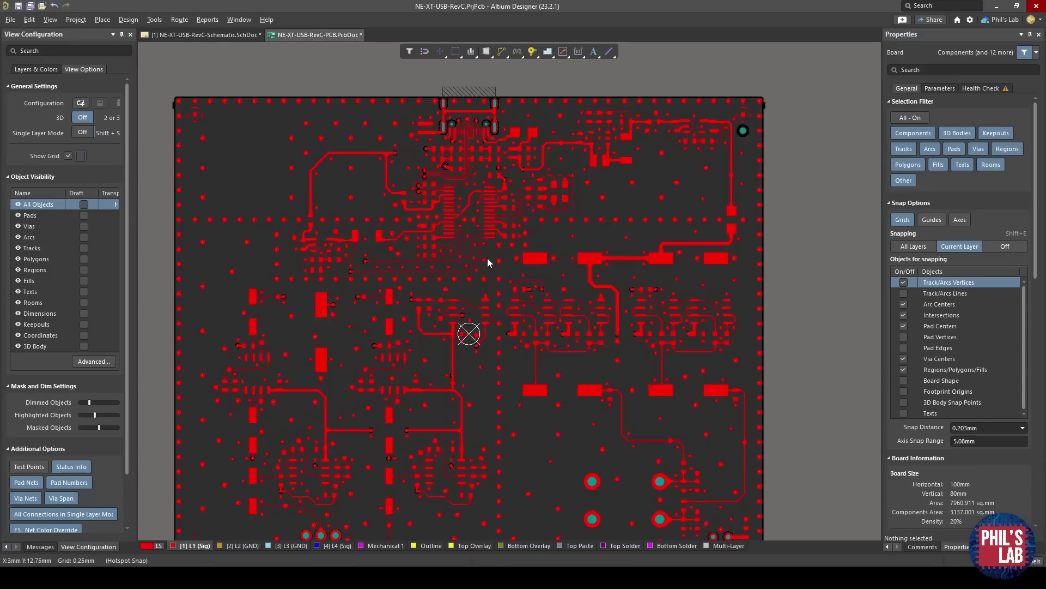
Step: Switch the layout to the 3D view and pan across the area around C22
right_drag(487, 257, 472, 299)
ctrl+scroll(472, 299, up, 3)
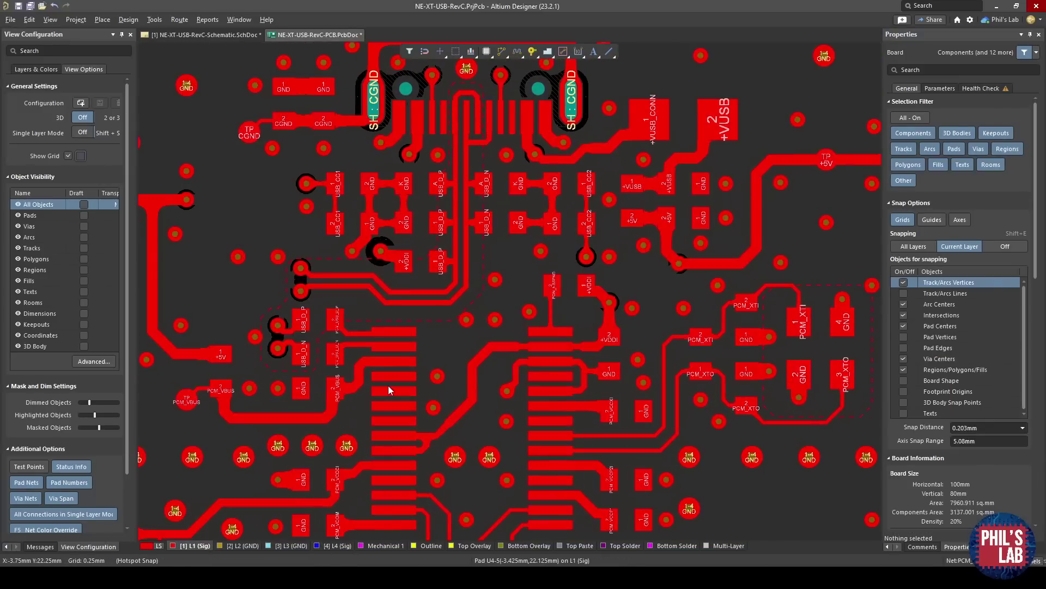
key(3)
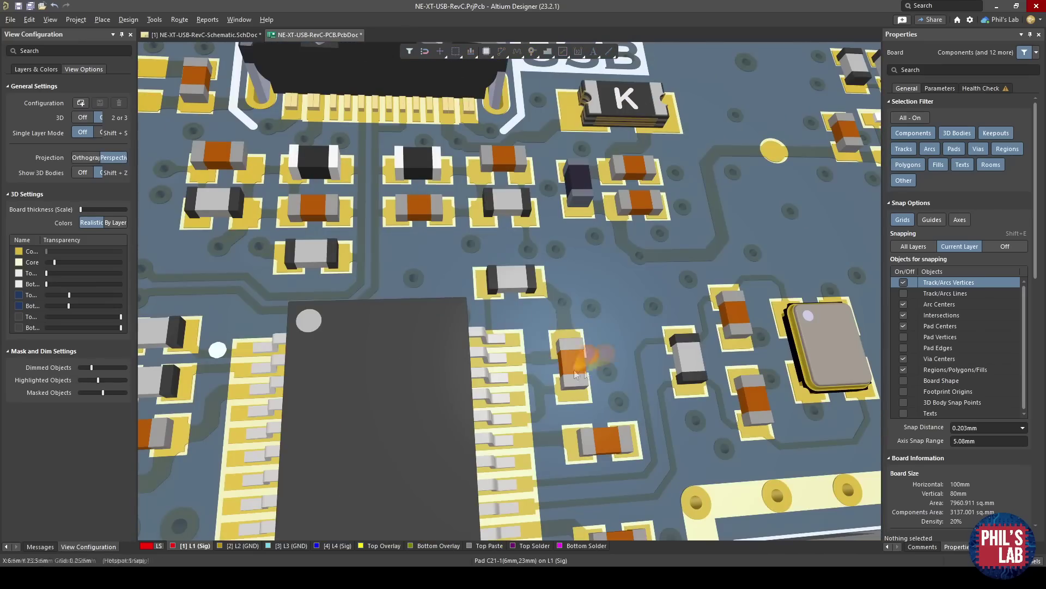
drag(581, 364, 312, 399)
ctrl+scroll(491, 292, down, 3)
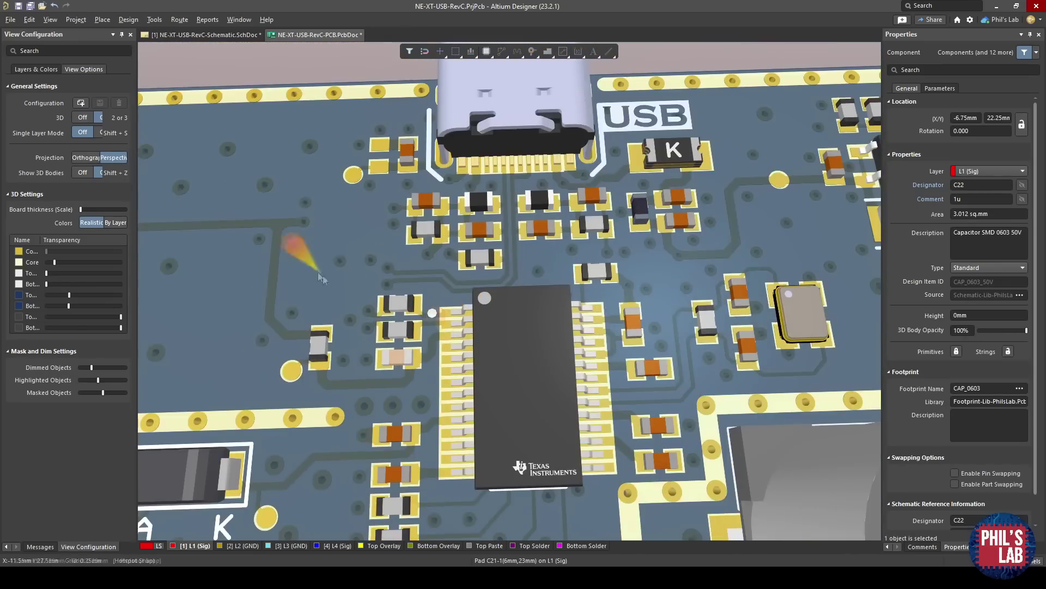
right_drag(322, 278, 482, 289)
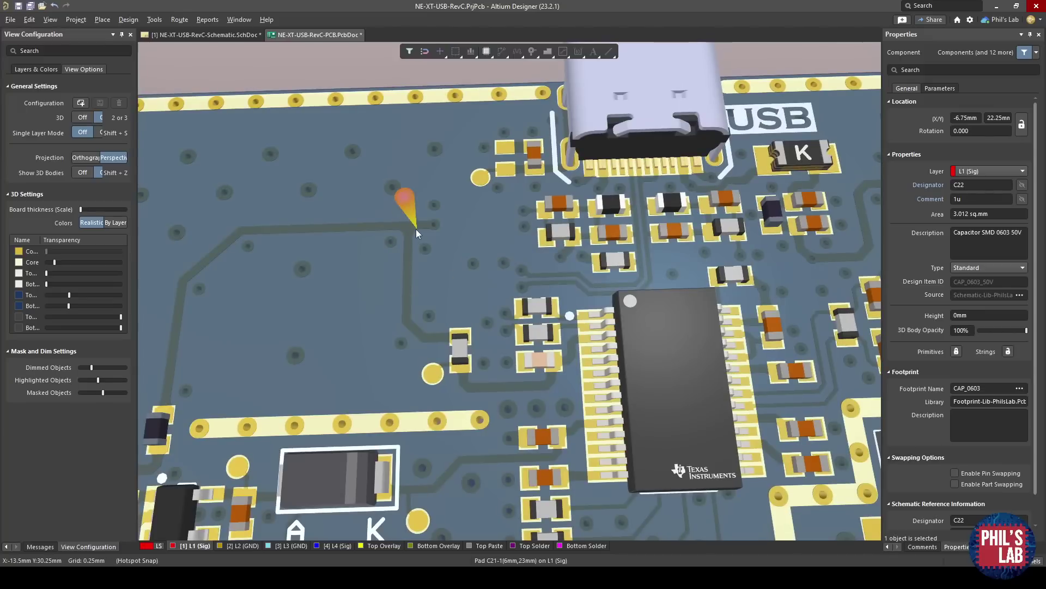
Step: Zoom in on the 12MHz crystal X1 beside the Texas Instruments chip
shift+scroll(551, 326, right, 3)
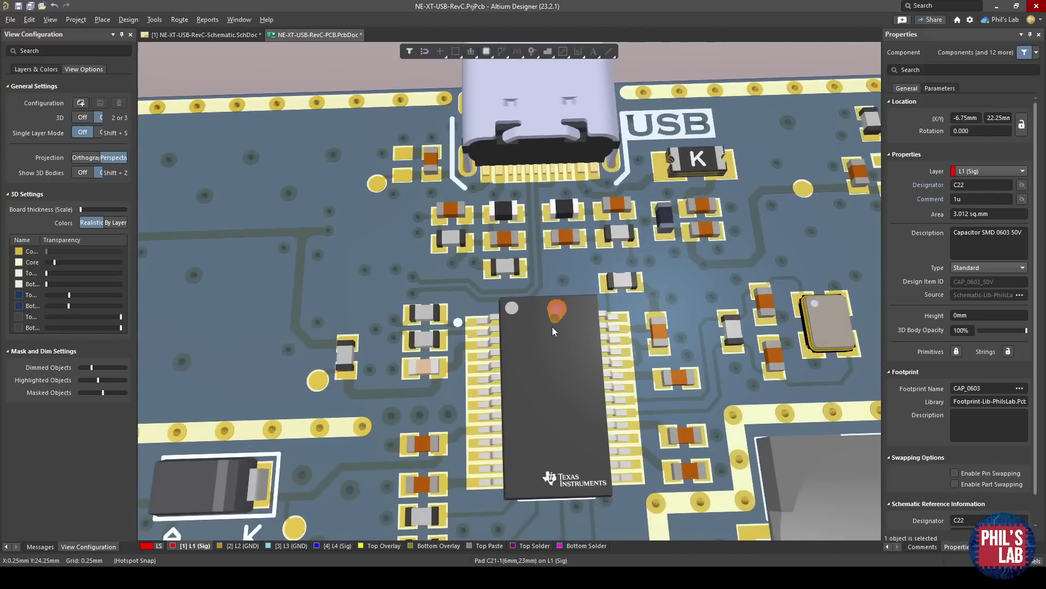
drag(552, 327, 611, 318)
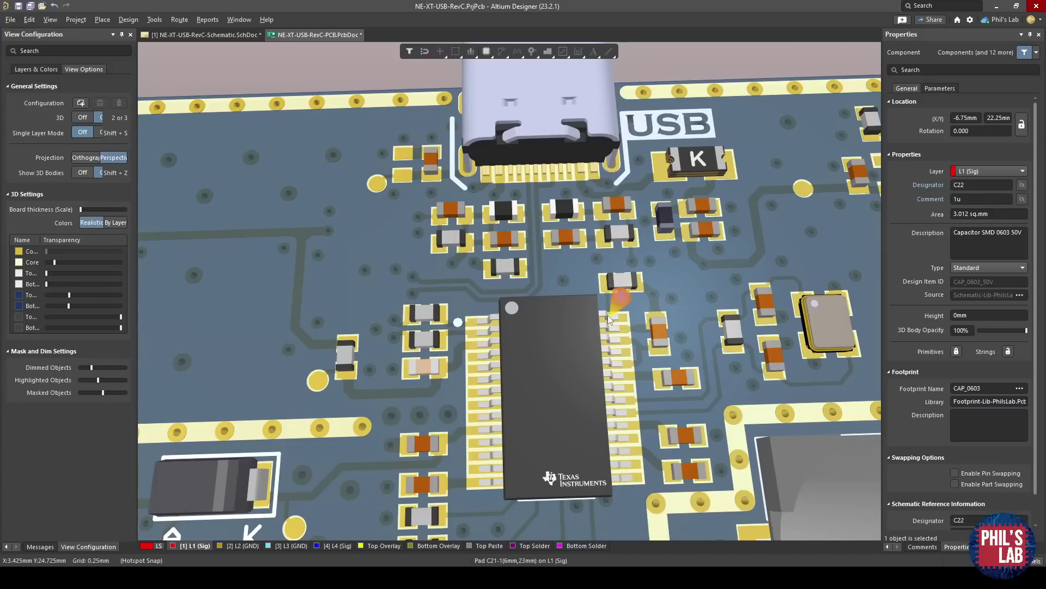
ctrl+scroll(608, 316, down, 2)
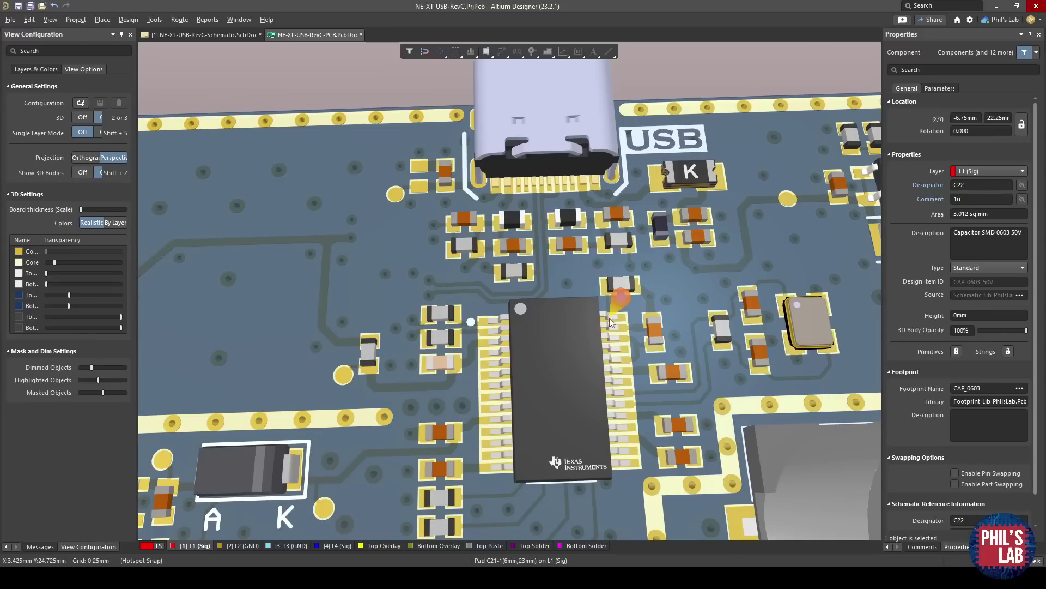
drag(609, 318, 472, 336)
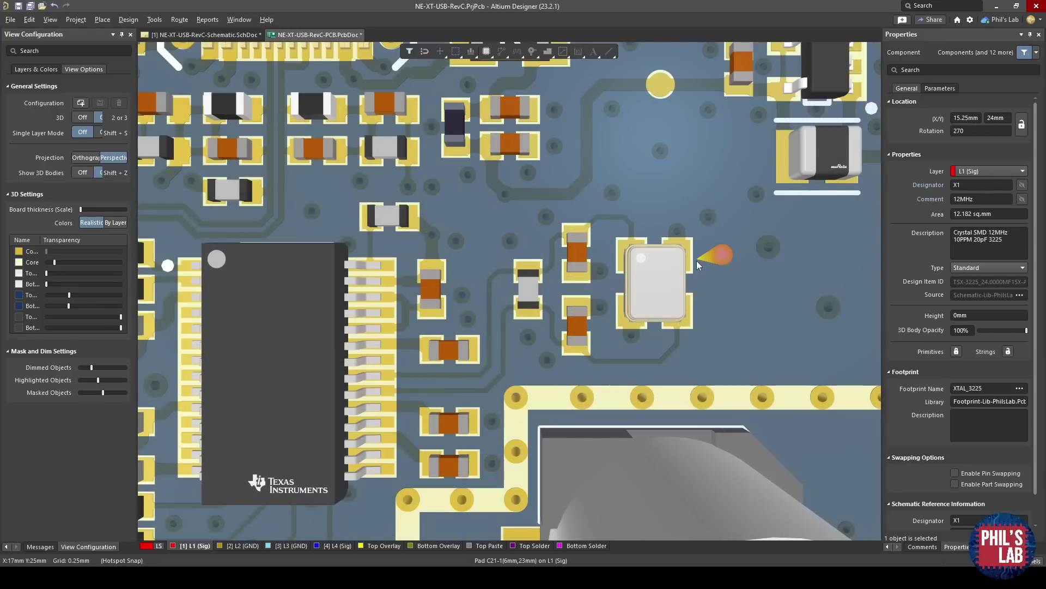
drag(697, 261, 635, 228)
ctrl+scroll(662, 274, up, 2)
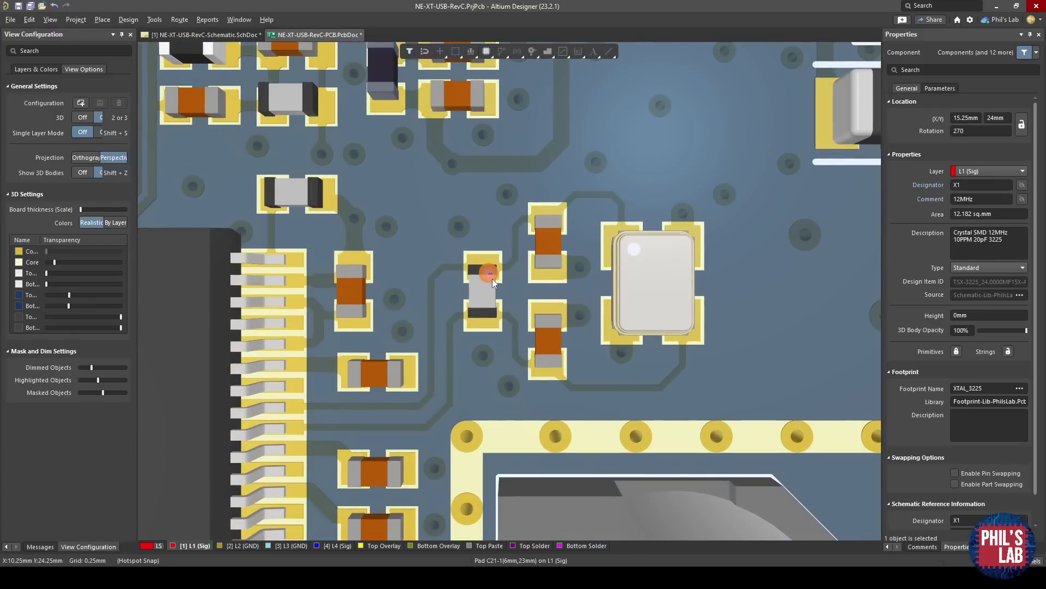
ctrl+scroll(603, 250, down, 2)
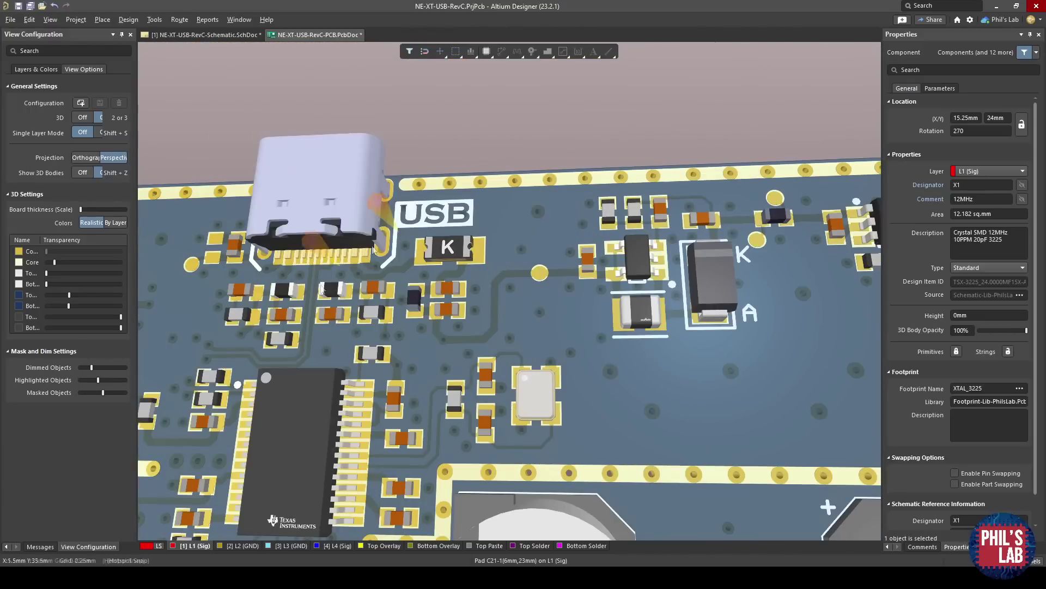
ctrl+scroll(375, 248, down, 3)
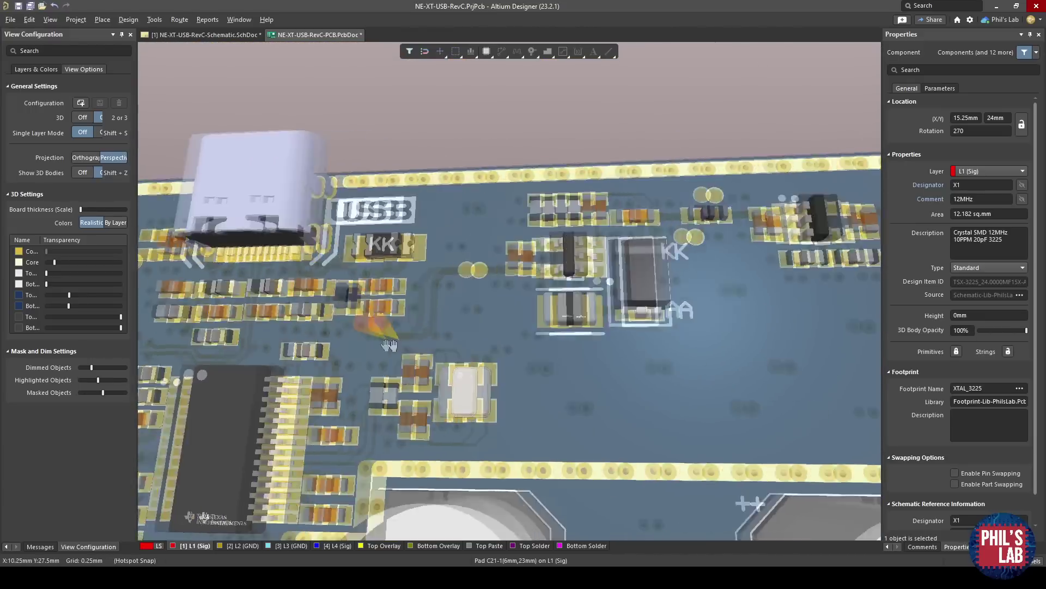
right_drag(763, 275, 642, 269)
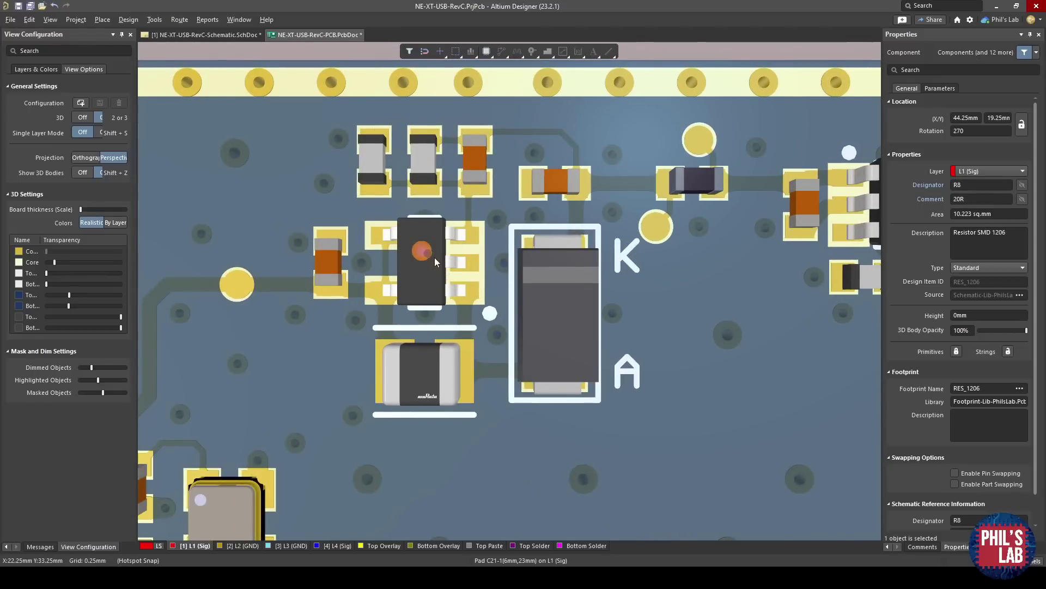
Step: Inspect IC U1, Schottky diode D3, 10uH inductor L1 and 10u capacitor C10, then tilt the board
click(442, 268)
click(571, 292)
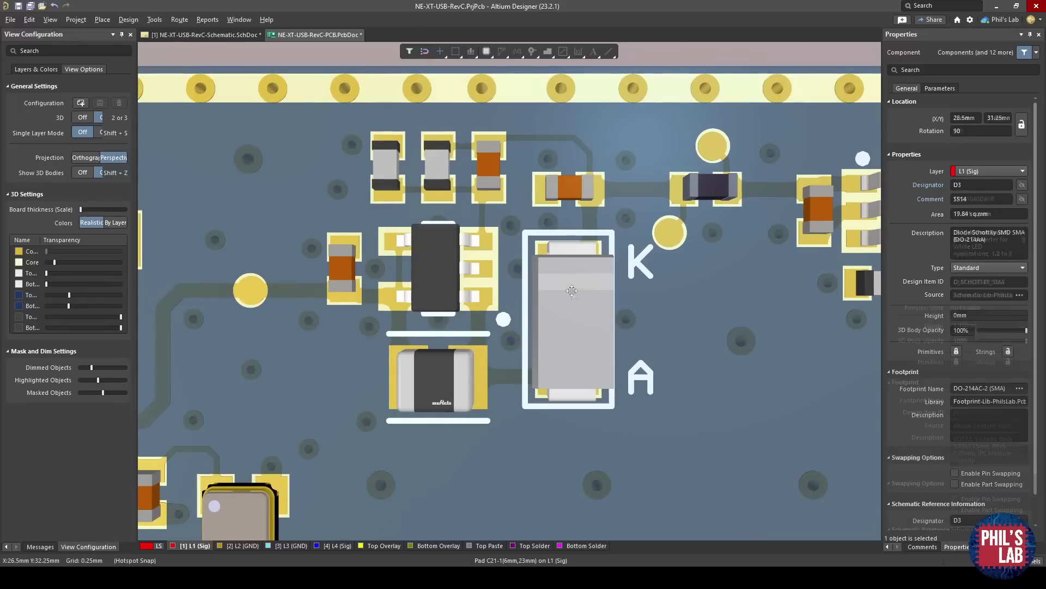
click(442, 376)
click(352, 265)
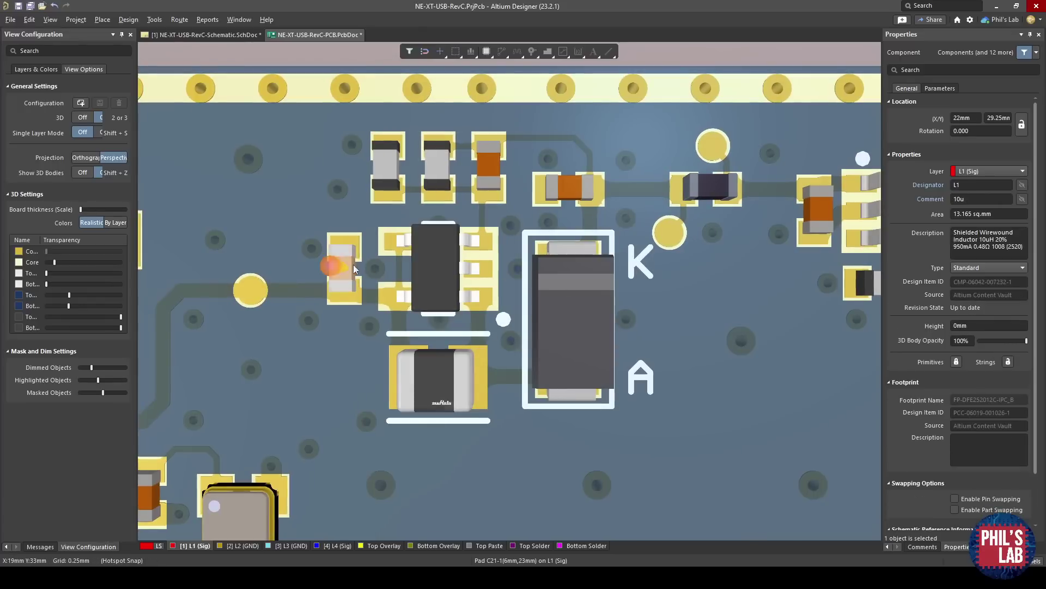
click(534, 190)
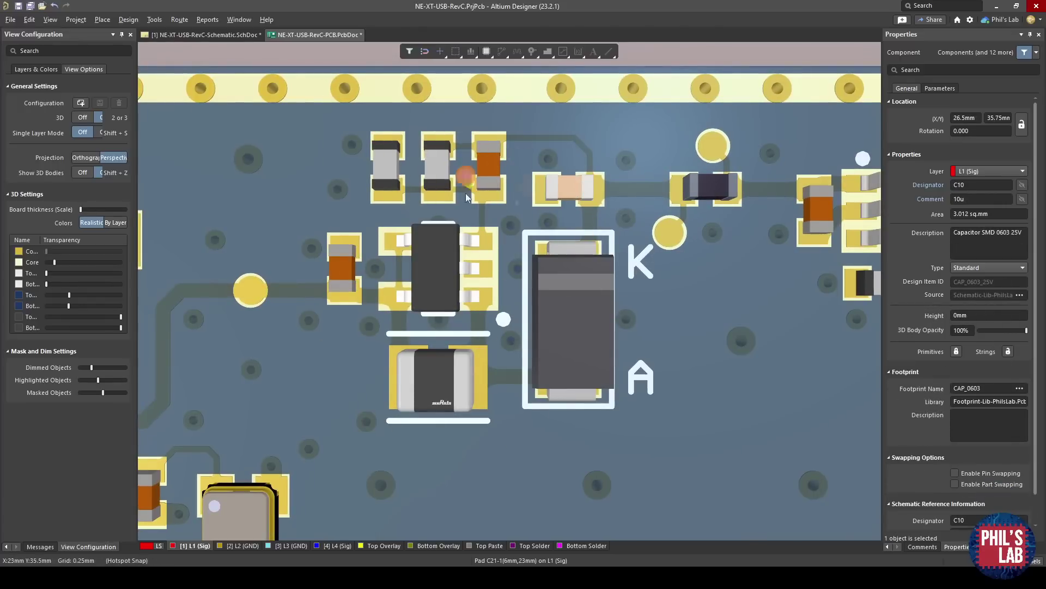
ctrl+scroll(454, 283, down, 1)
shift+right_drag(441, 266, 435, 234)
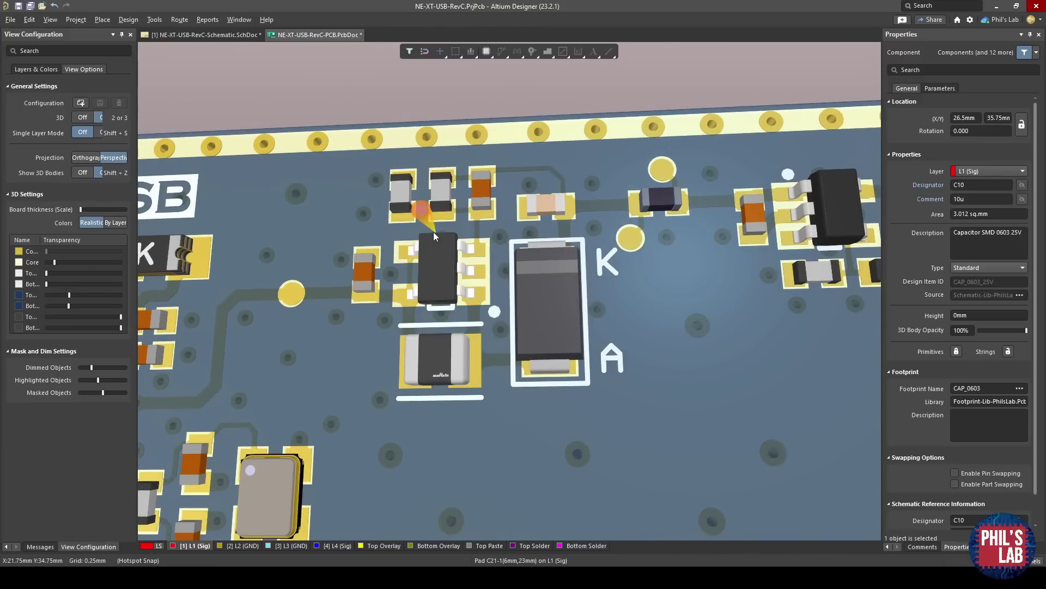
shift+right_drag(434, 235, 454, 254)
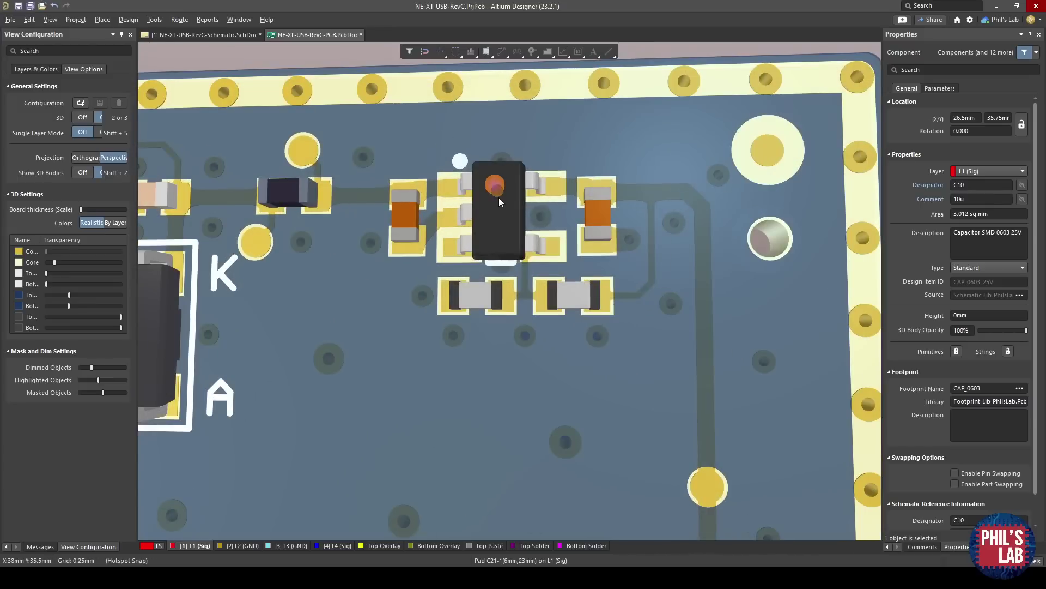
Step: Inspect the LDO voltage regulator U2 and the 20R resistor R8
click(499, 197)
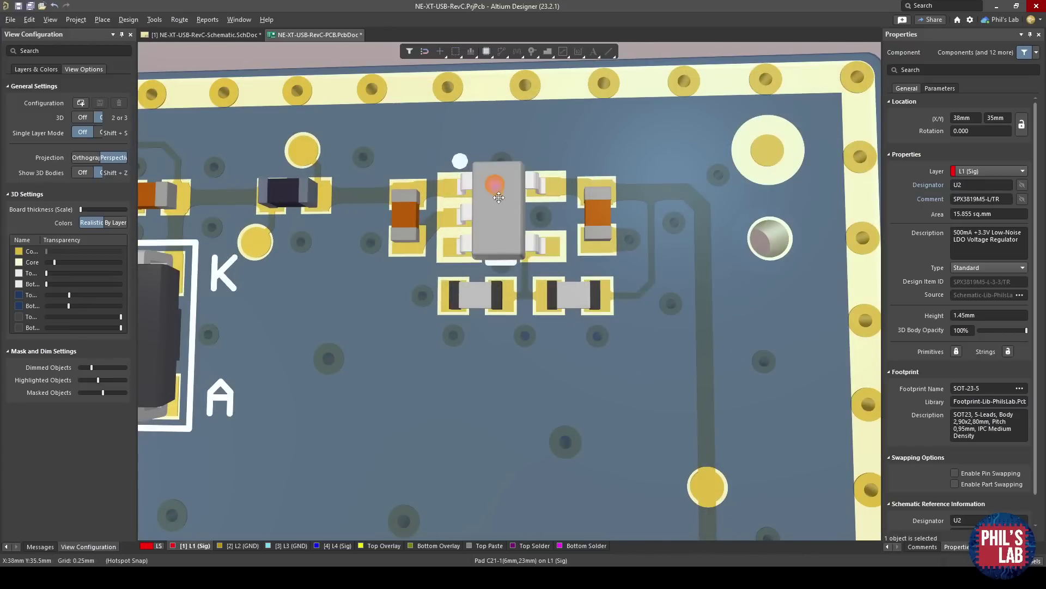
ctrl+scroll(649, 190, down, 2)
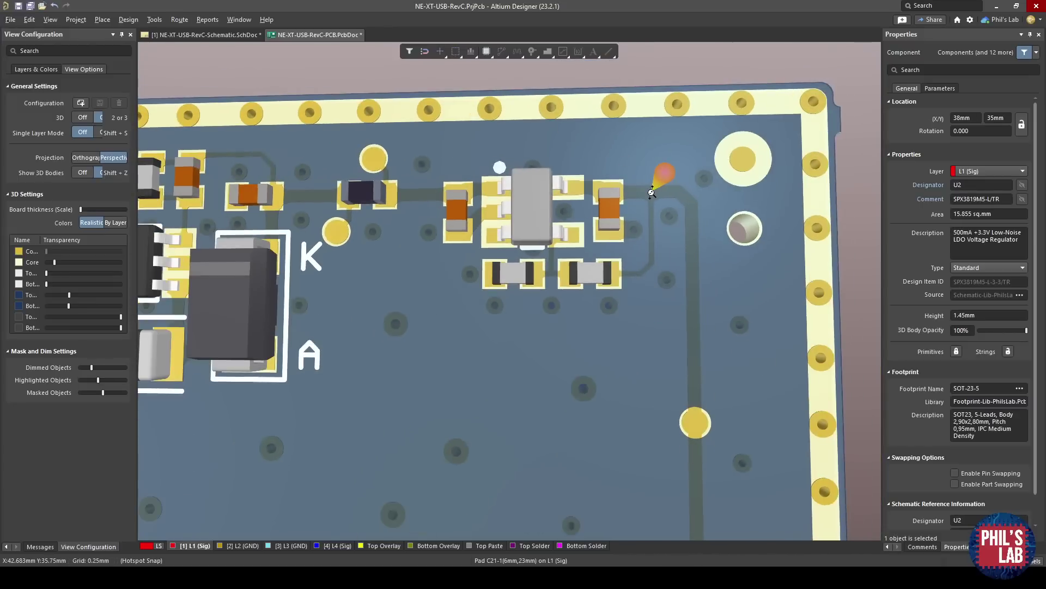
ctrl+scroll(652, 192, down, 4)
ctrl+scroll(602, 329, down, 2)
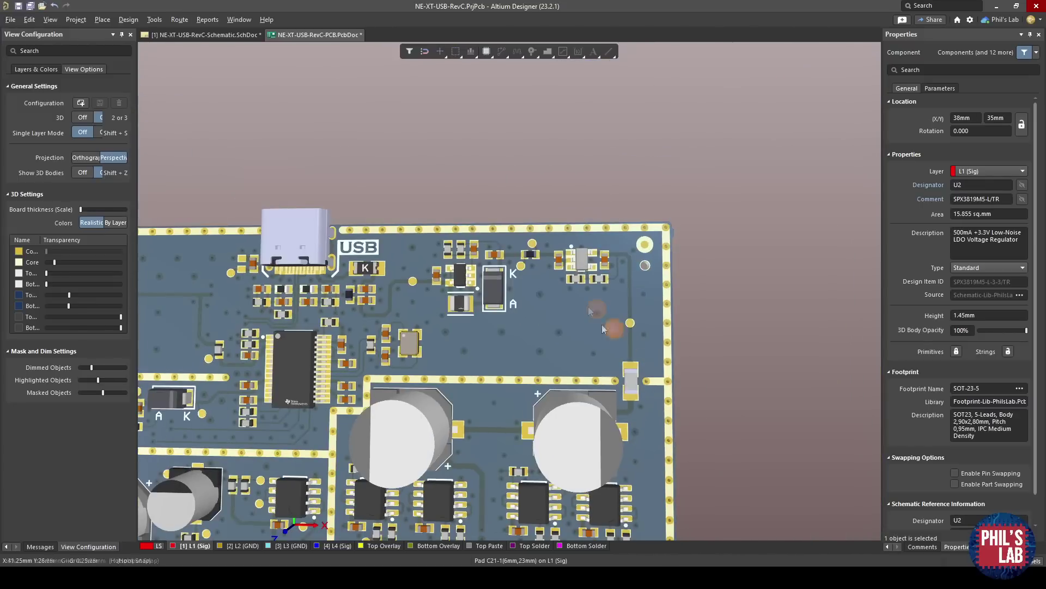
ctrl+scroll(602, 326, up, 4)
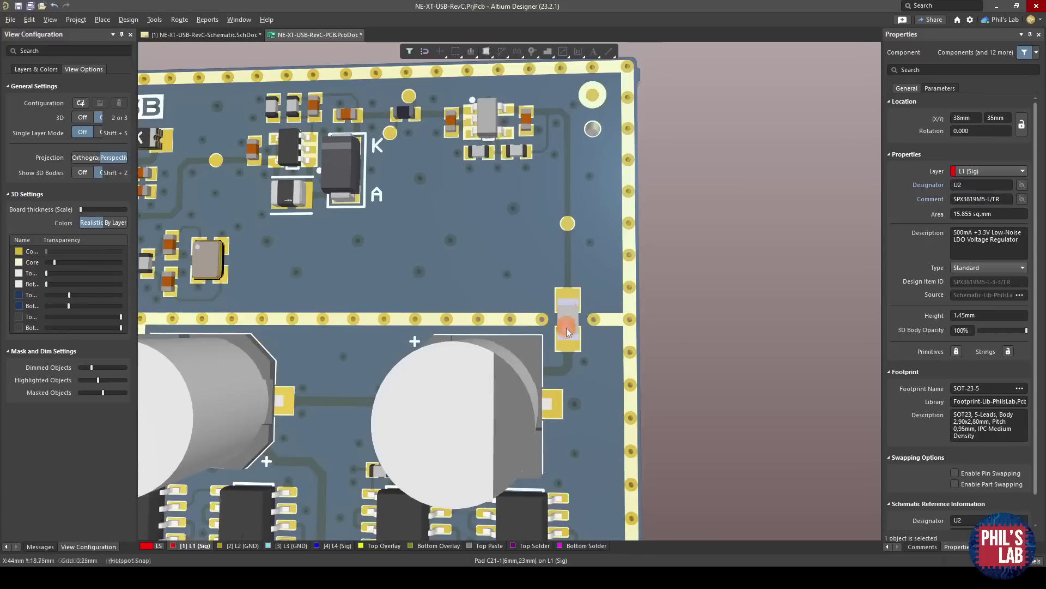
click(567, 332)
ctrl+scroll(567, 334, up, 3)
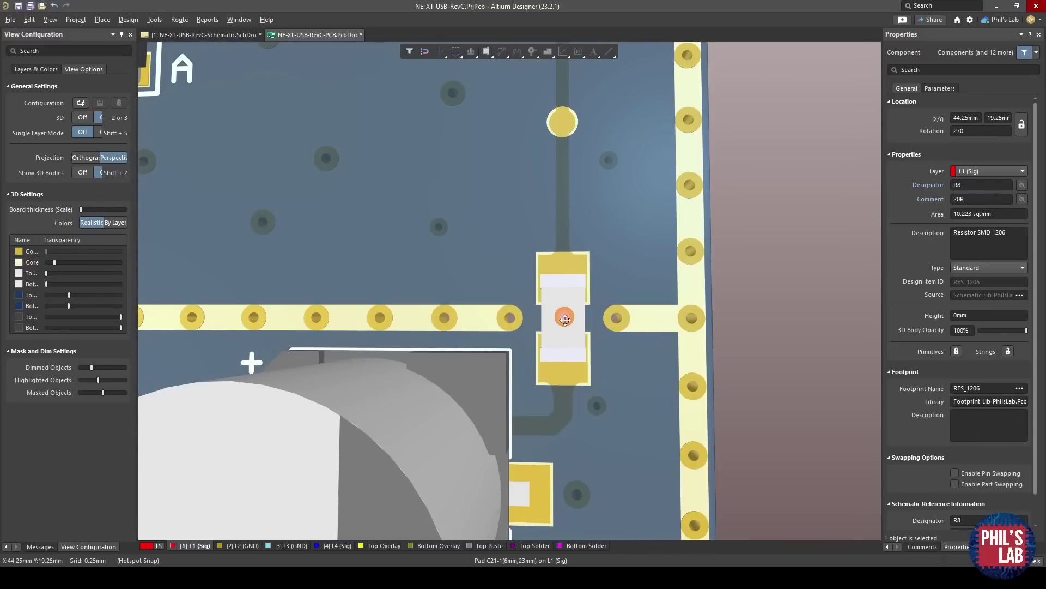
click(475, 164)
Step: Inspect electrolytic capacitors C14 and the 1000u C13, then zoom out
ctrl+scroll(381, 268, down, 3)
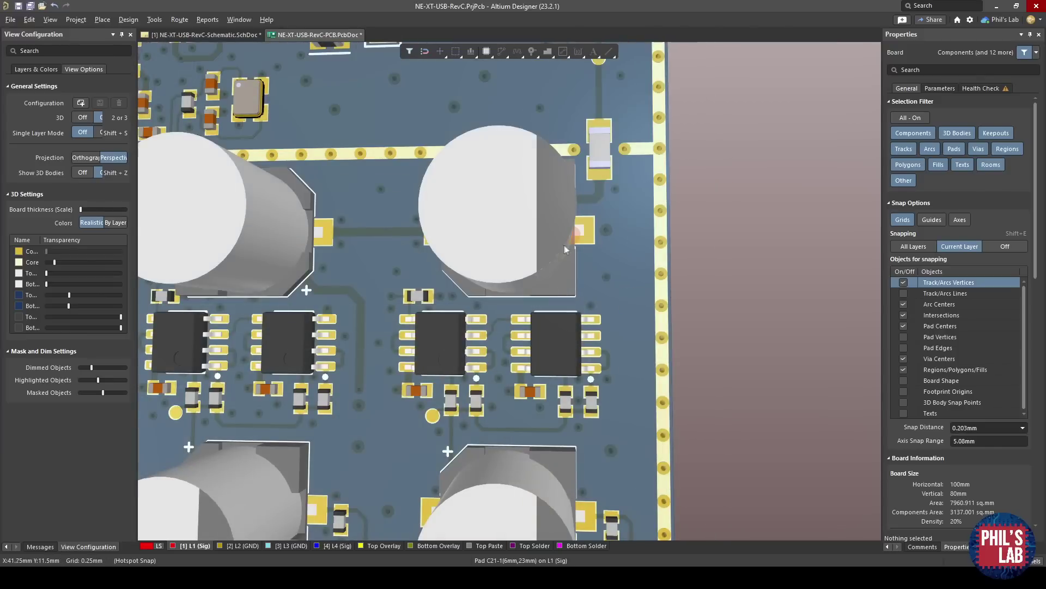
scroll(578, 245, up, 3)
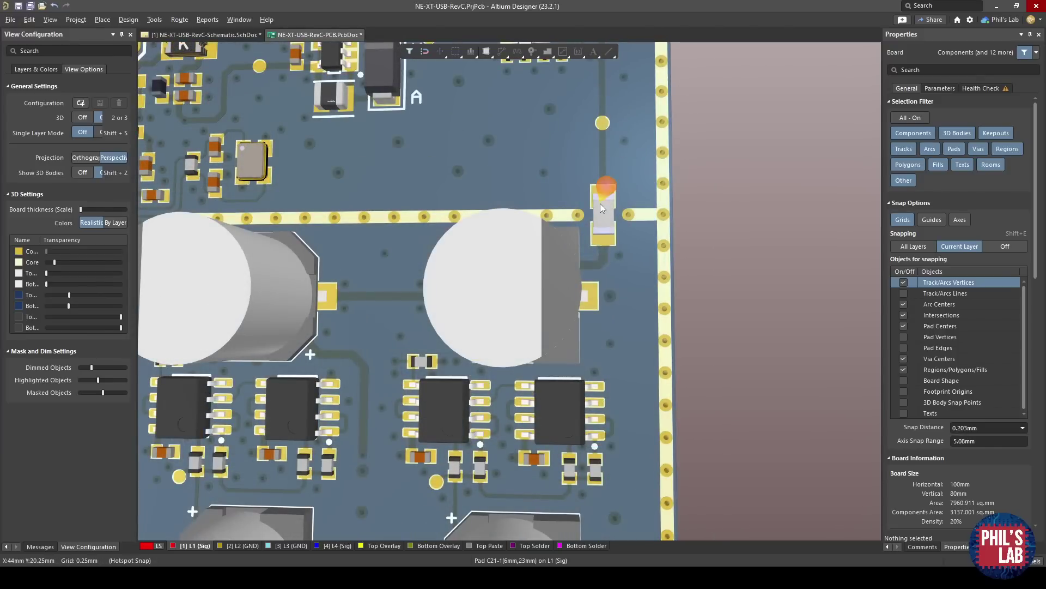
scroll(600, 211, up, 2)
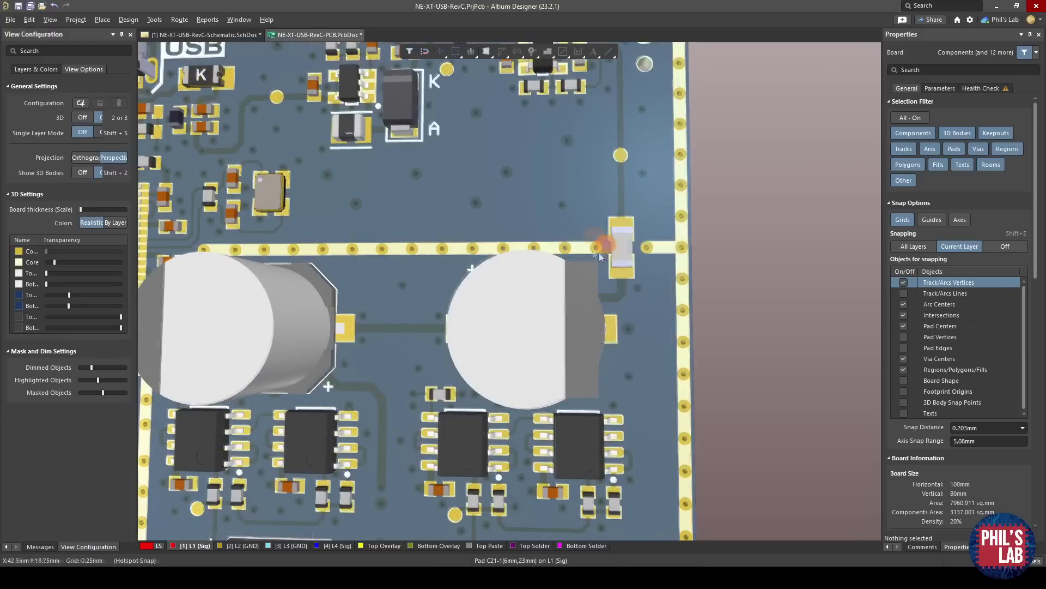
ctrl+scroll(592, 236, down, 1)
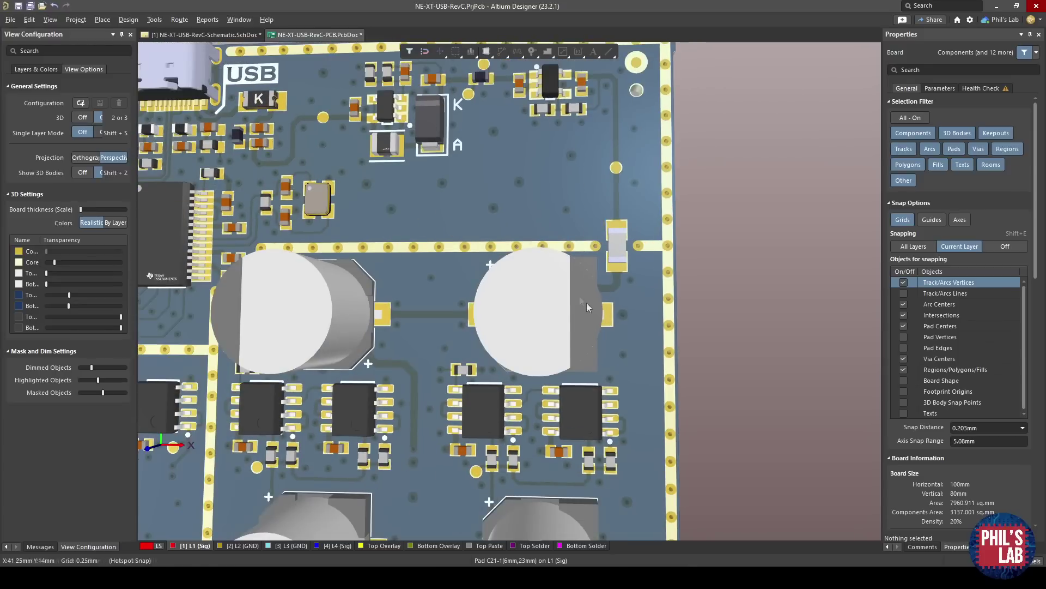
scroll(588, 301, down, 2)
click(338, 270)
click(539, 268)
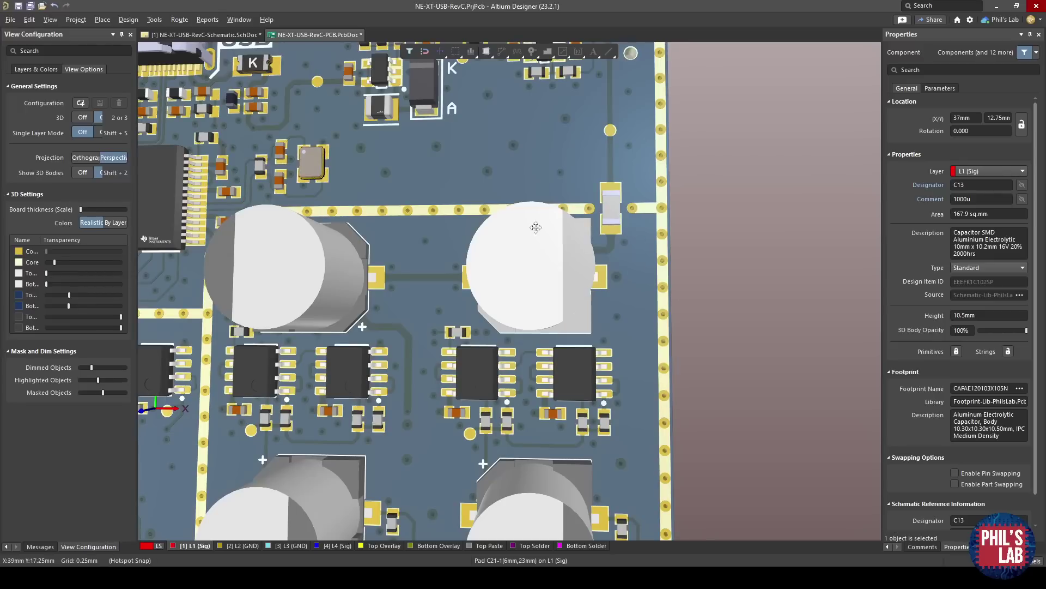
click(582, 319)
ctrl+scroll(349, 313, down, 5)
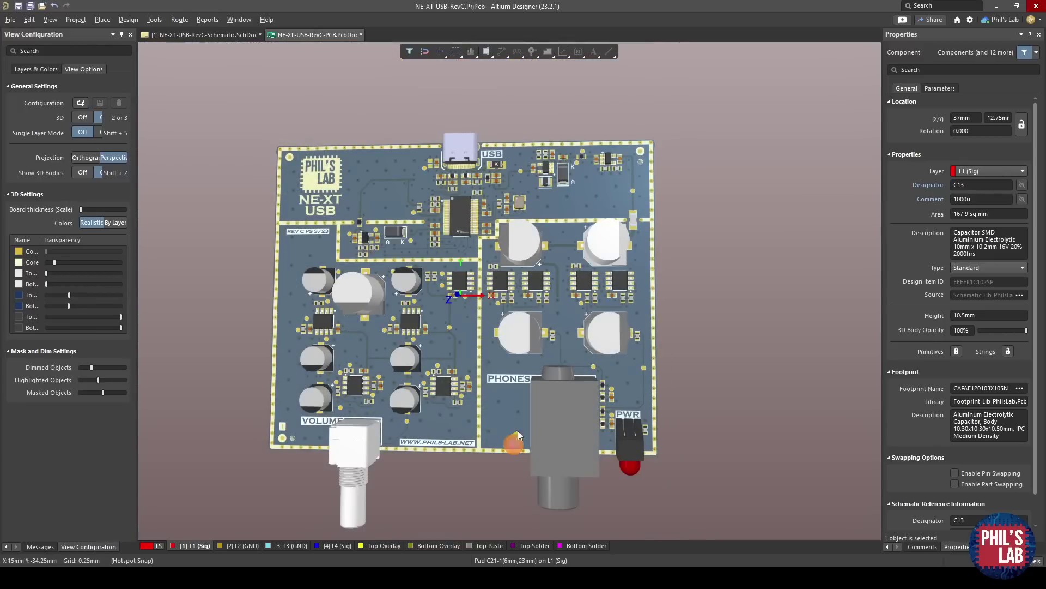
Step: Pan across the USB connector, PHONES/PWR, REV C/VOLUME and NE-XT USB logo areas
ctrl+scroll(256, 175, up, 4)
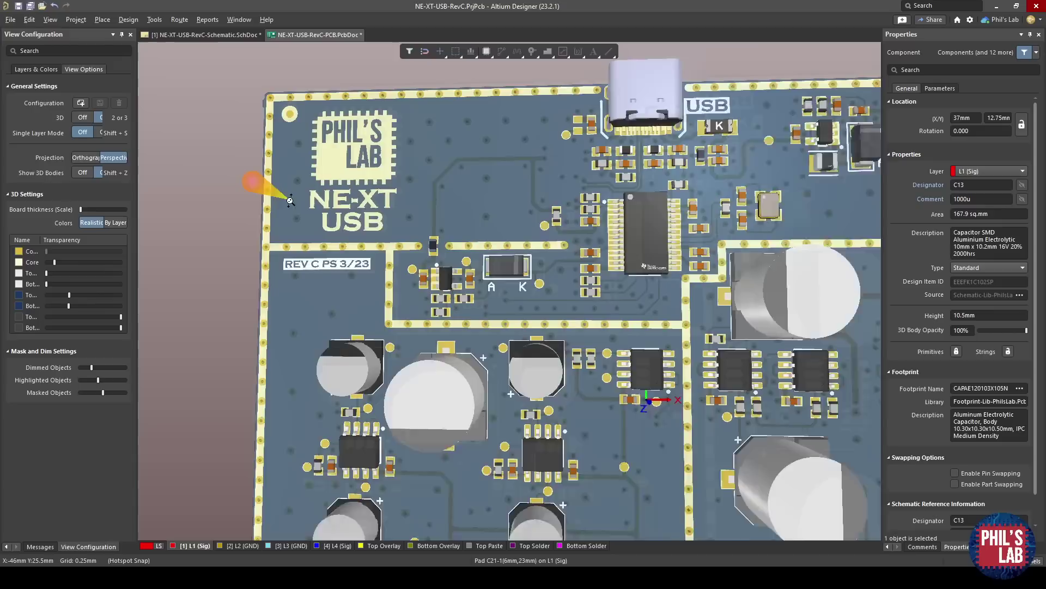
right_drag(233, 77, 325, 119)
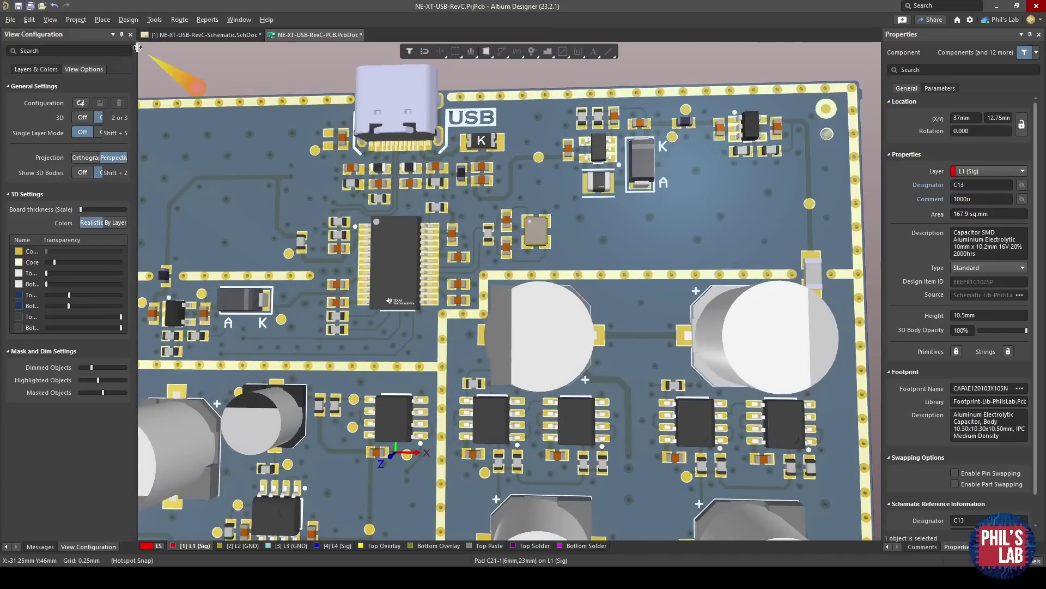
ctrl+scroll(266, 116, down, 1)
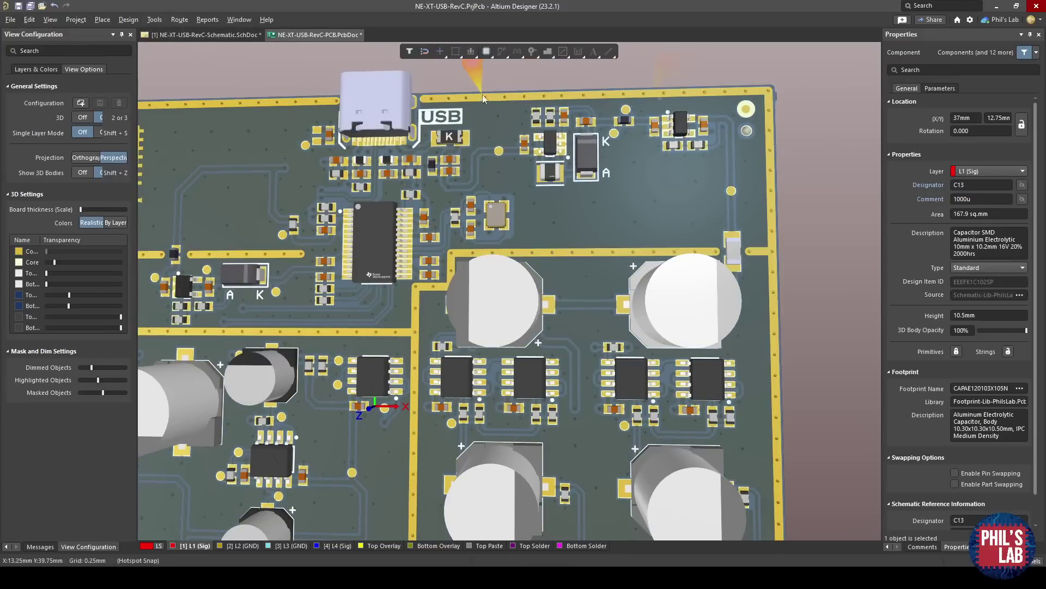
right_drag(763, 522, 734, 226)
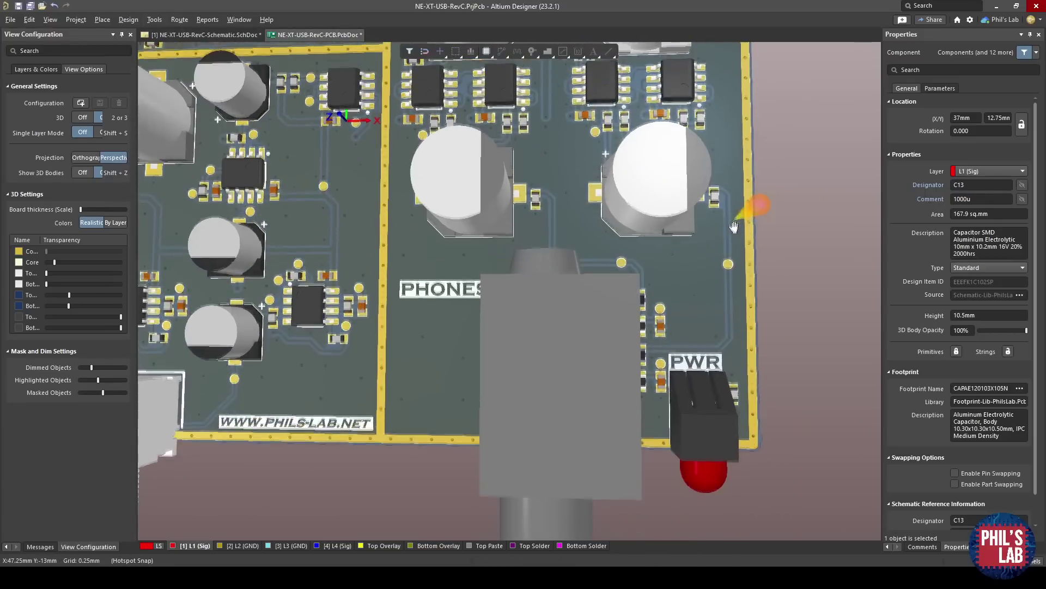
right_drag(375, 446, 546, 517)
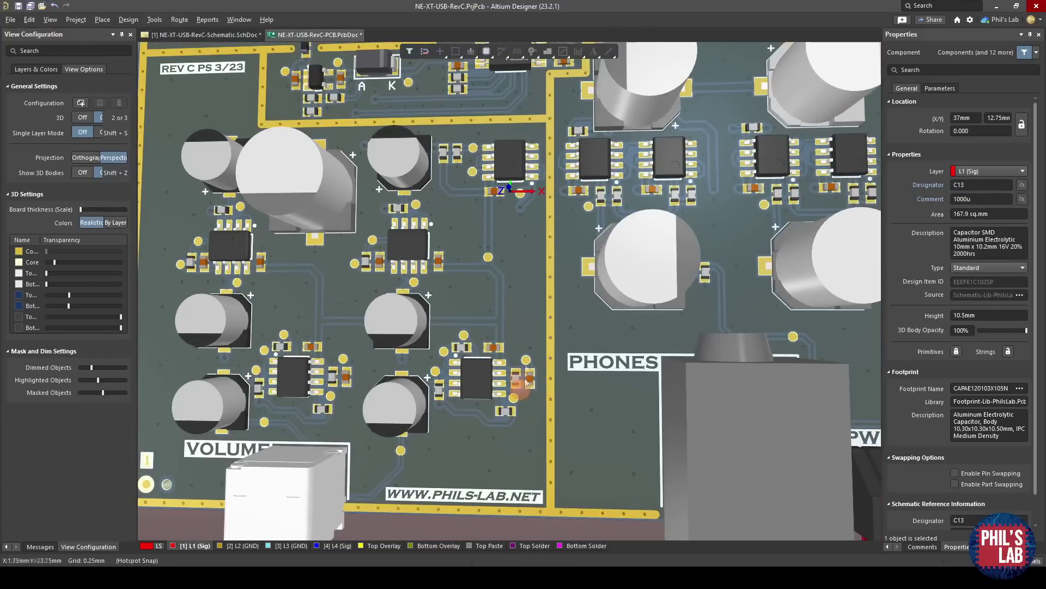
right_drag(526, 383, 567, 461)
right_drag(203, 81, 230, 130)
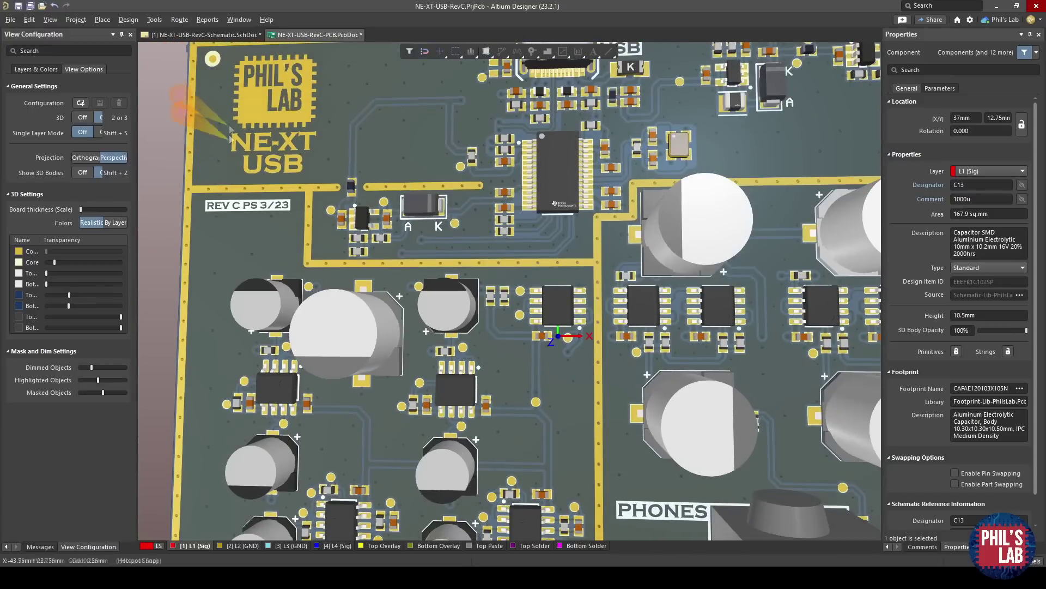
Step: Zoom in and out around the logo and op-amps, then tilt the board slightly
ctrl+scroll(577, 248, up, 2)
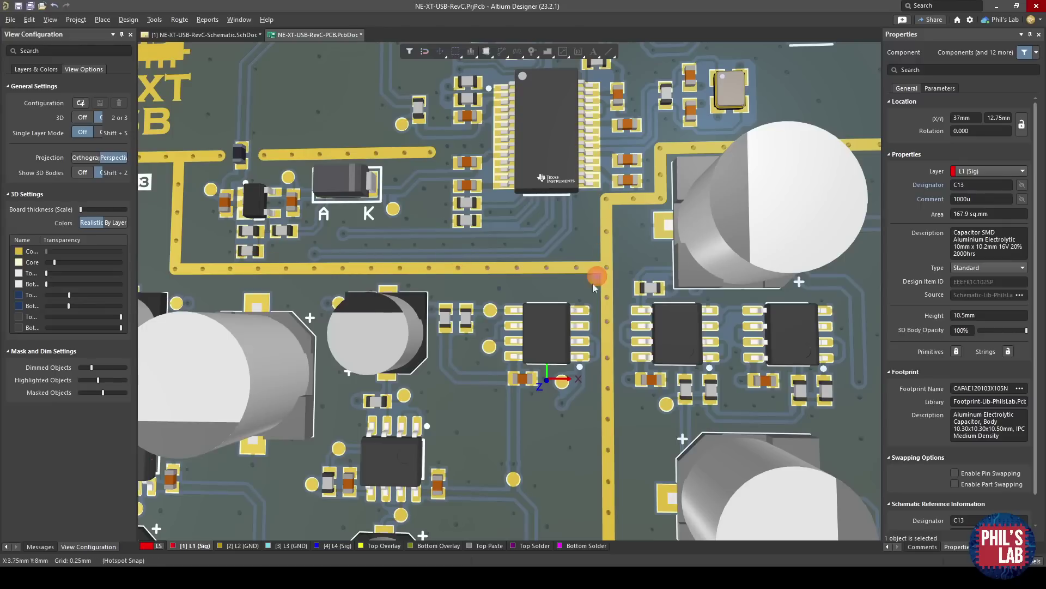
ctrl+scroll(549, 221, down, 3)
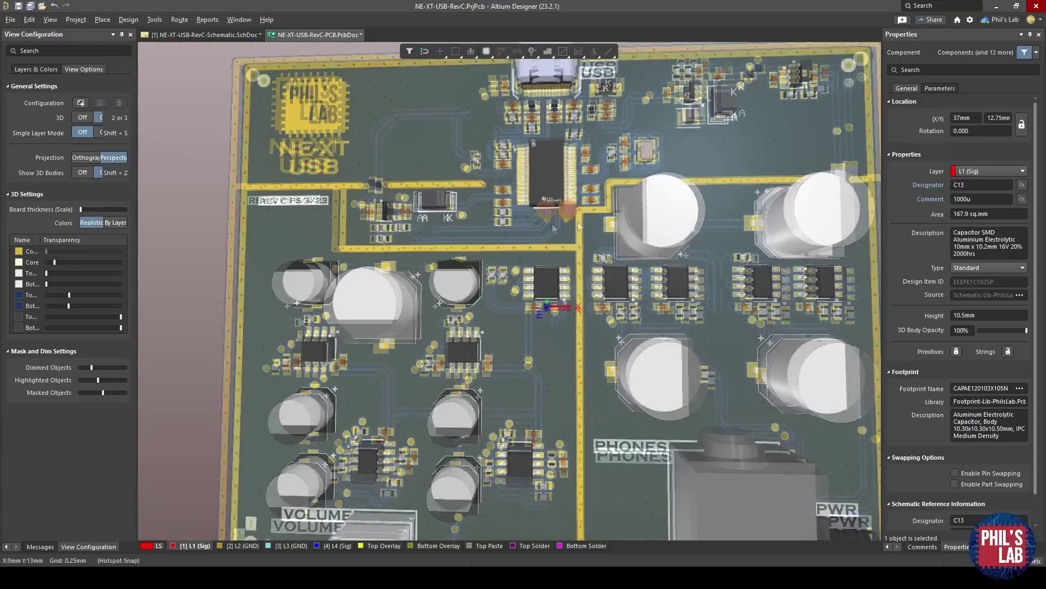
ctrl+scroll(763, 327, up, 1)
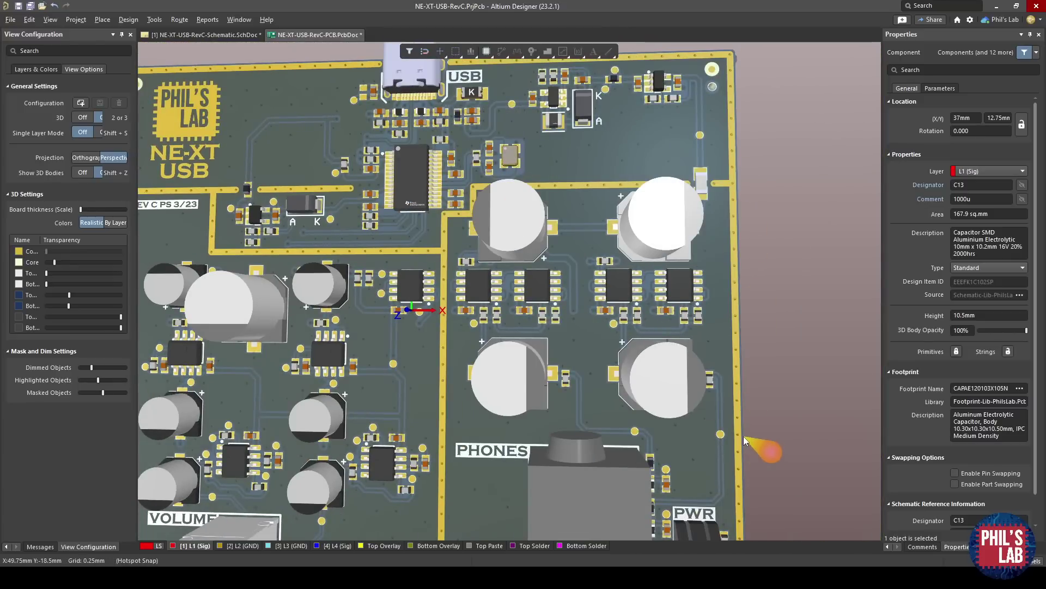
ctrl+scroll(708, 420, down, 1)
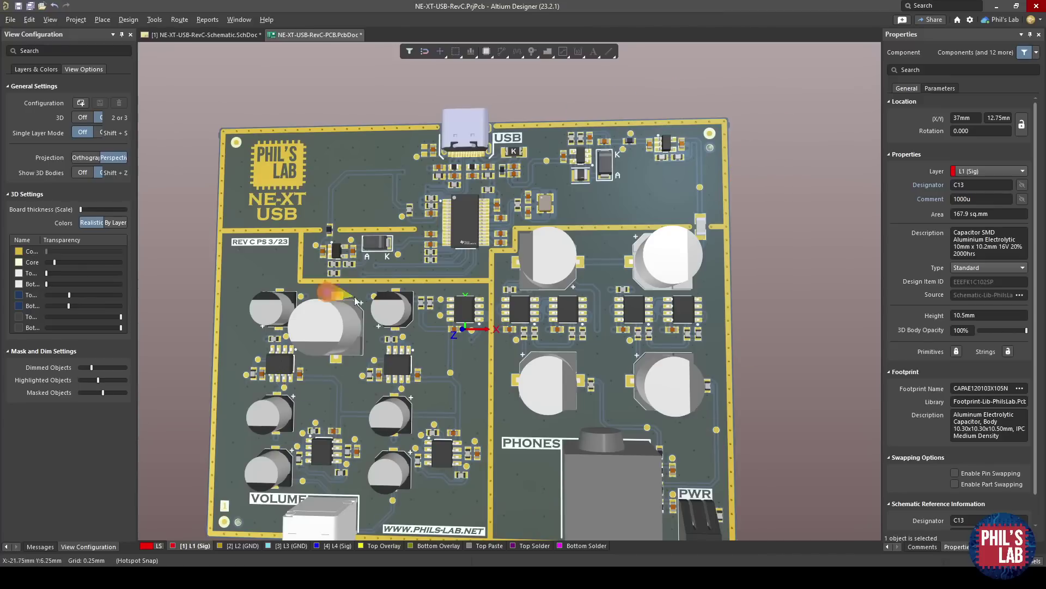
shift+right_drag(524, 227, 495, 304)
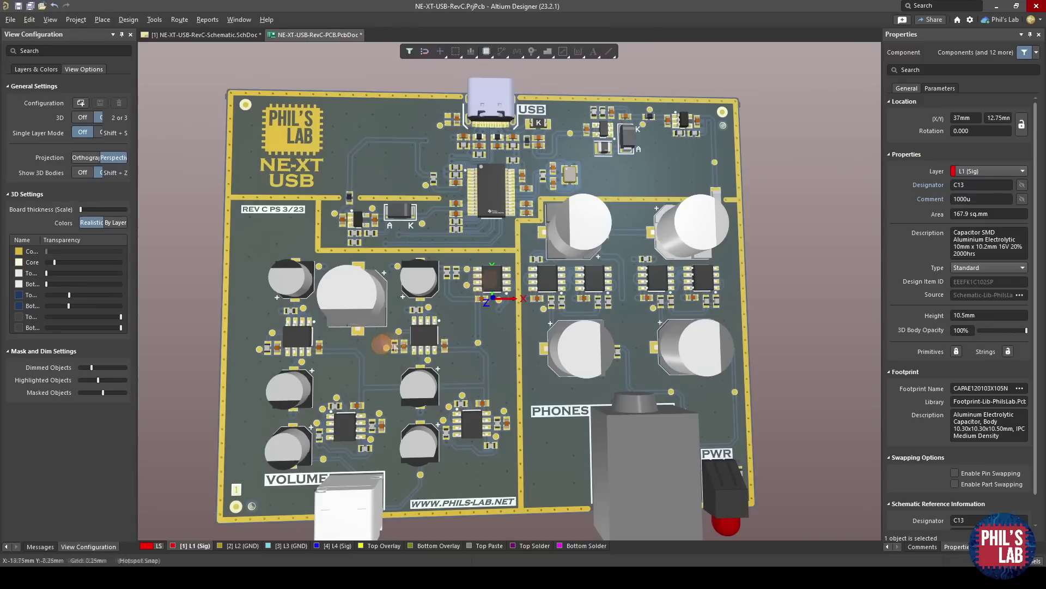
Step: Zoom in on the 3D board's amplifier cluster and back out
ctrl+scroll(600, 227, up, 3)
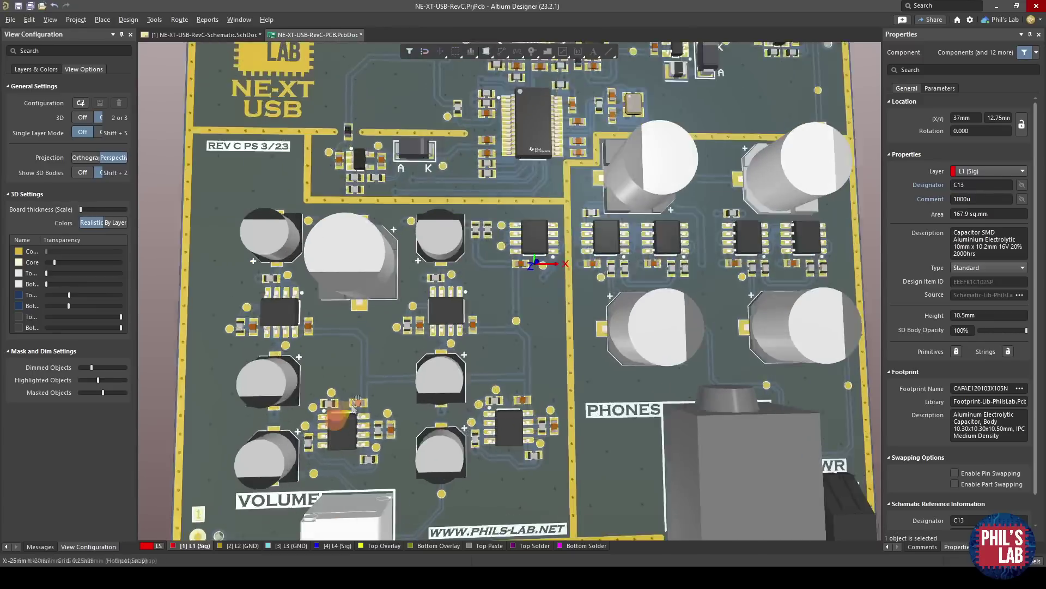
ctrl+scroll(567, 278, up, 5)
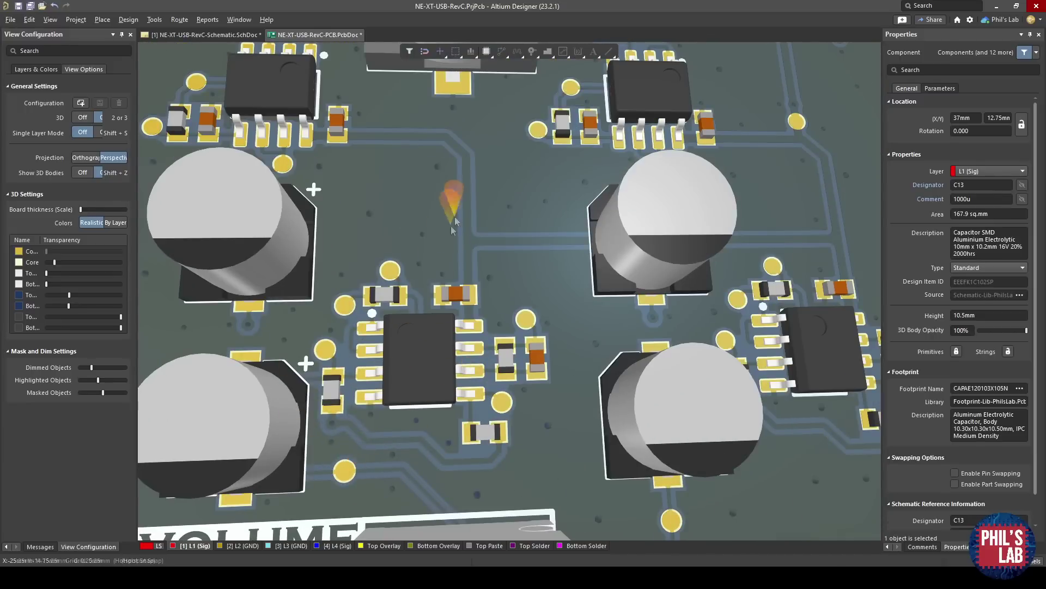
ctrl+scroll(521, 282, down, 5)
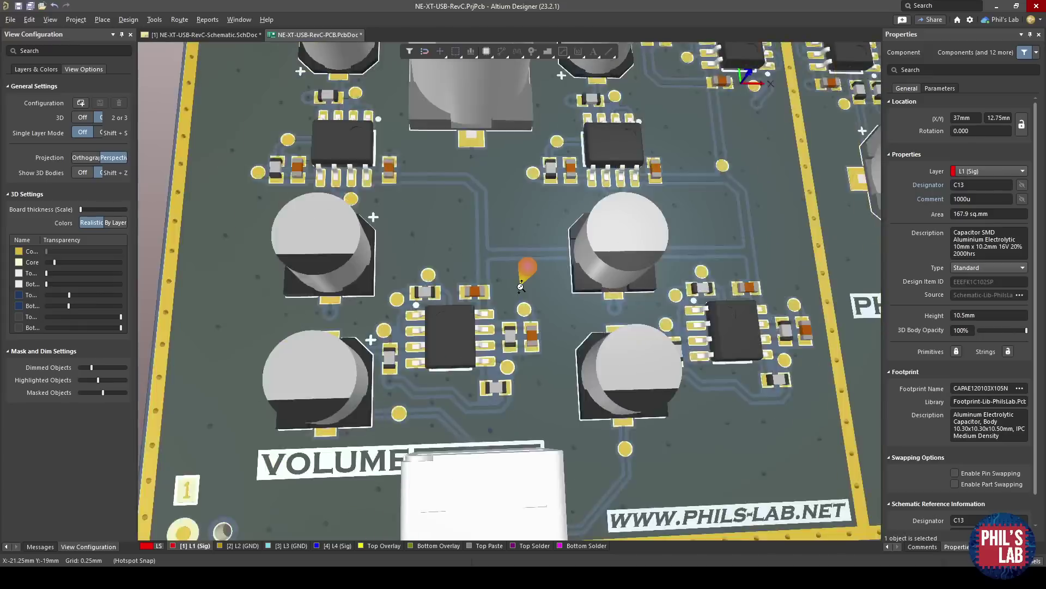
Step: Re-tilt the board, inspect the top-right and bottom-left mounting holes, then view the whole board
shift+right_drag(521, 282, 409, 332)
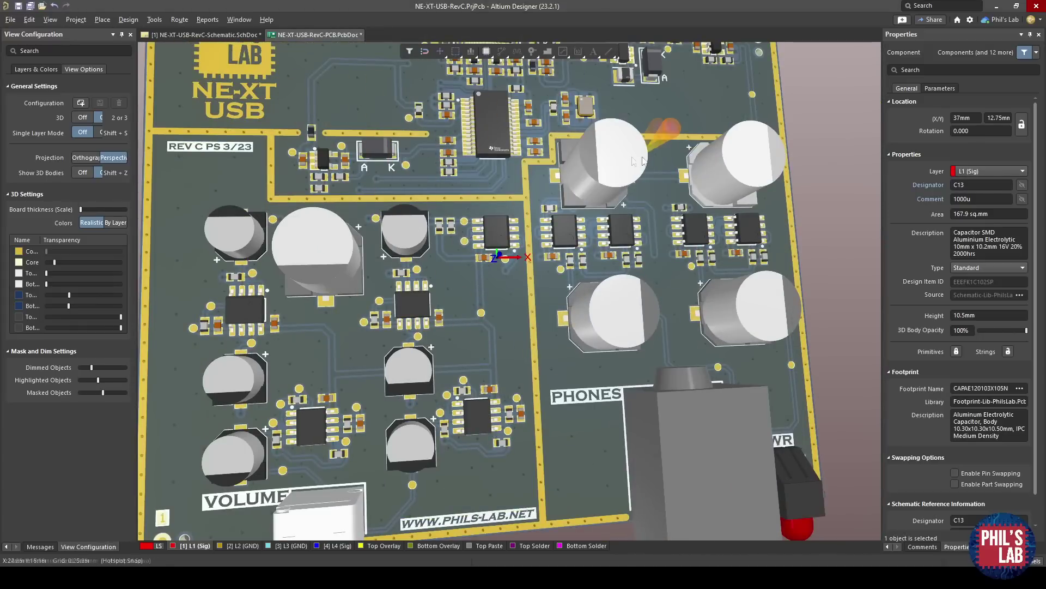
scroll(669, 158, up, 3)
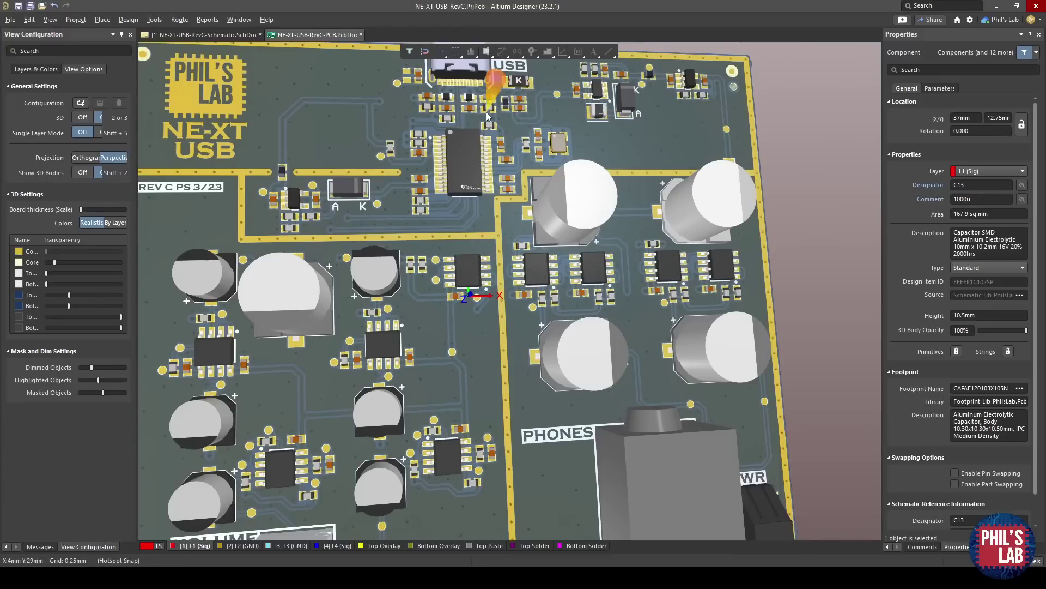
ctrl+scroll(483, 227, down, 3)
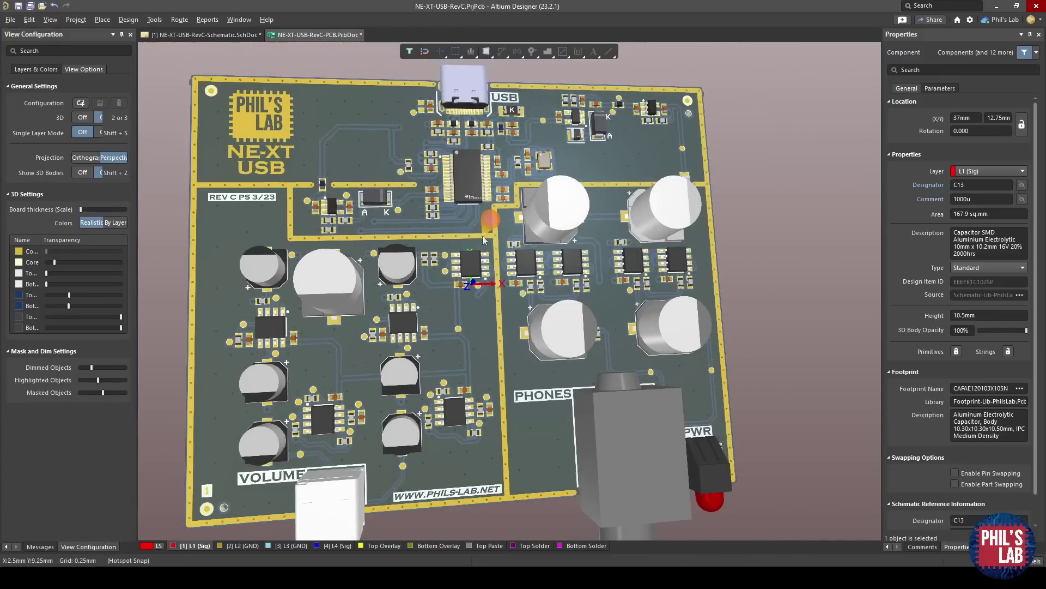
ctrl+scroll(683, 131, up, 5)
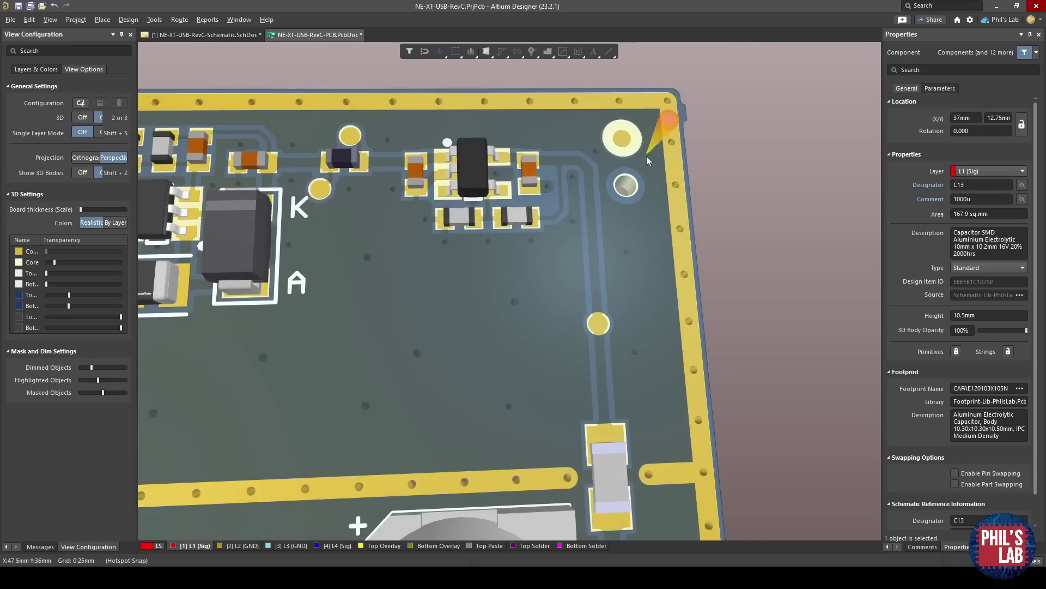
ctrl+scroll(609, 139, down, 2)
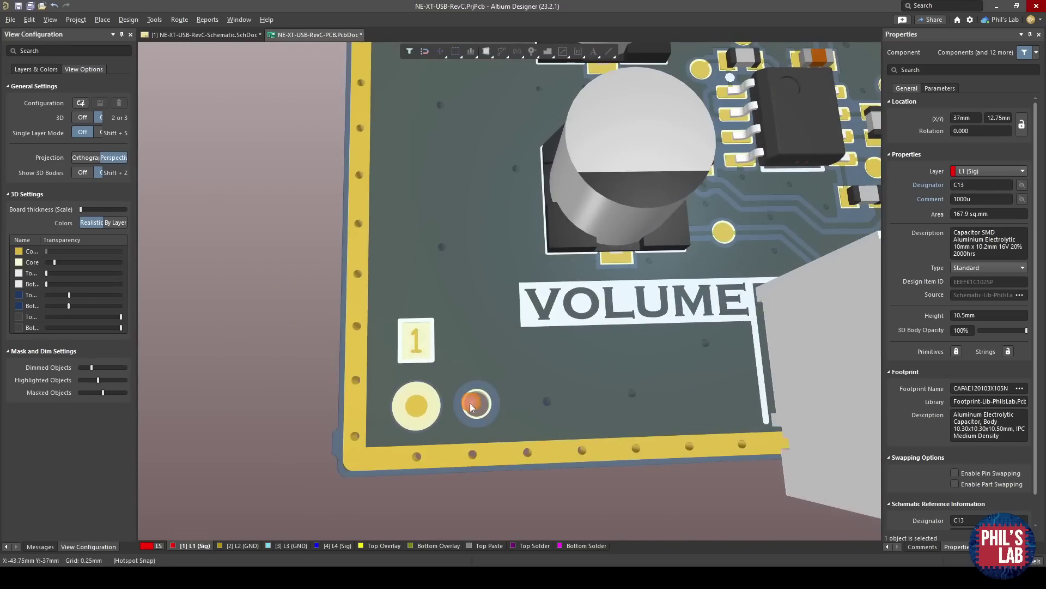
ctrl+scroll(375, 216, down, 3)
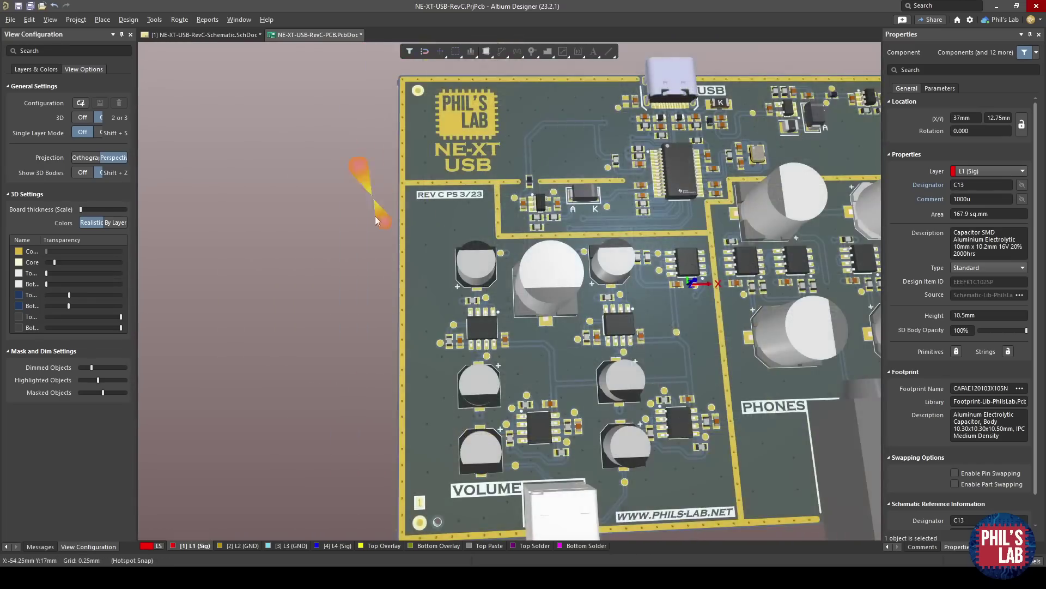
ctrl+scroll(404, 453, up, 1)
ctrl+scroll(403, 453, down, 3)
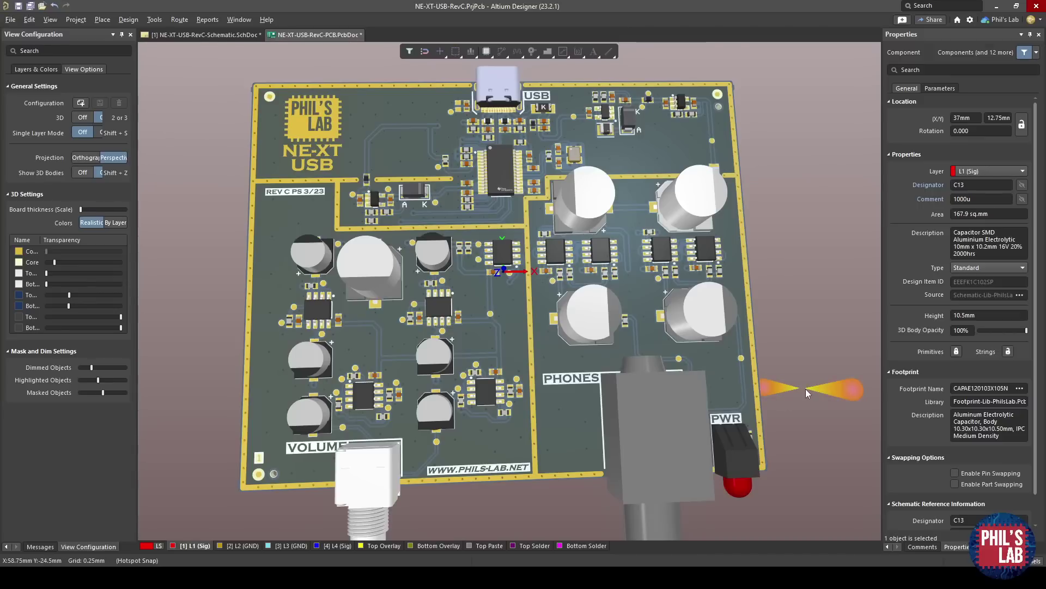
click(240, 546)
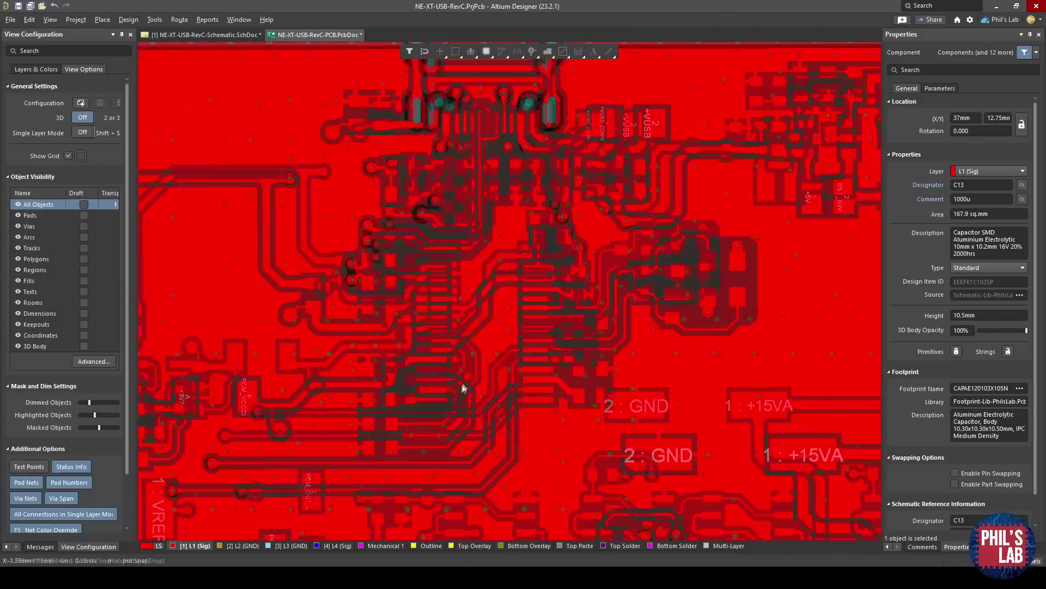
key(2)
click(296, 214)
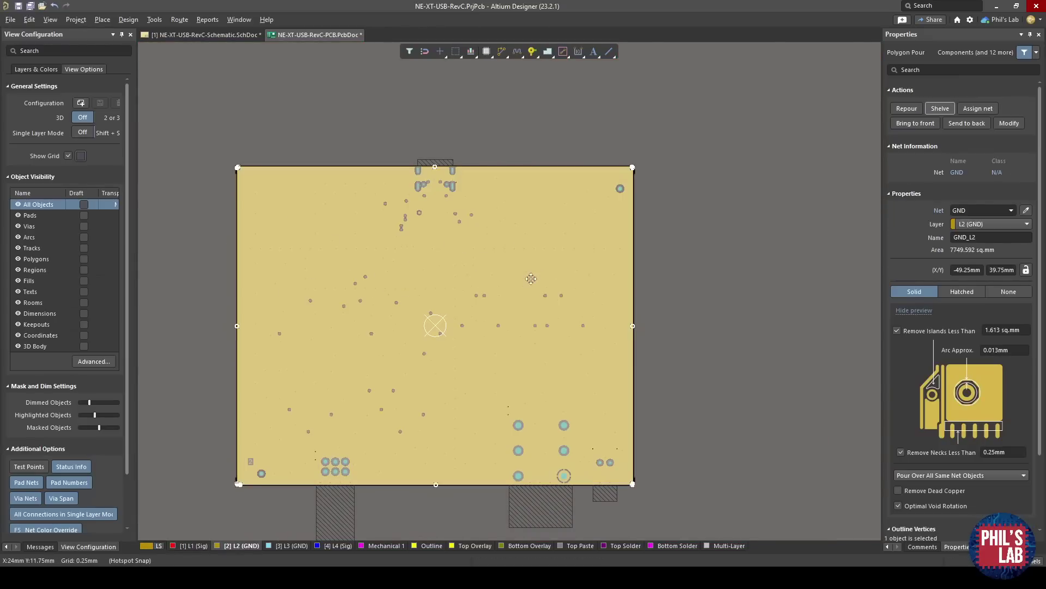
key(3)
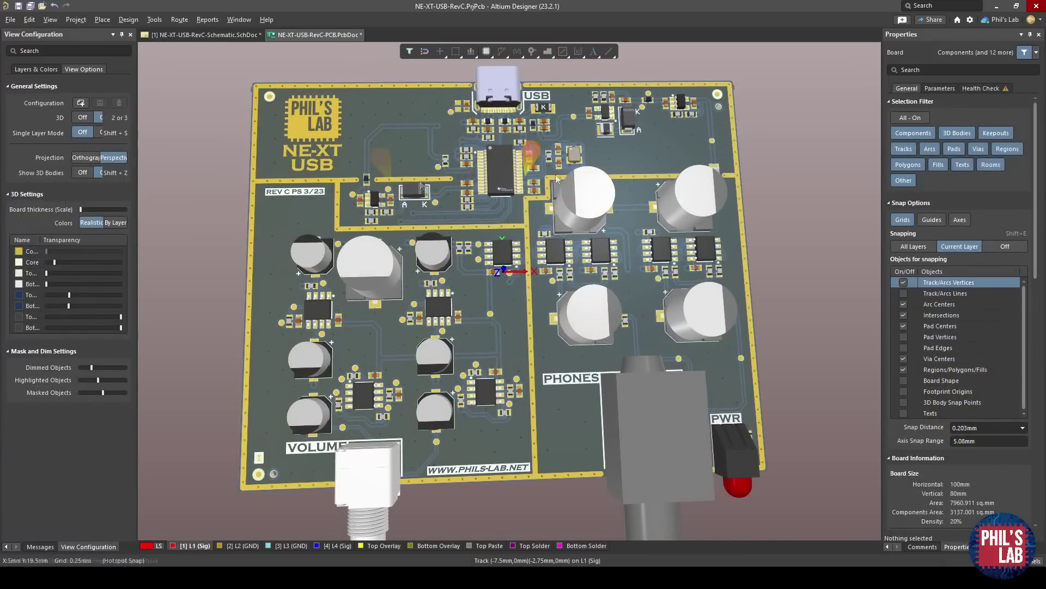
shift+right_drag(551, 133, 457, 321)
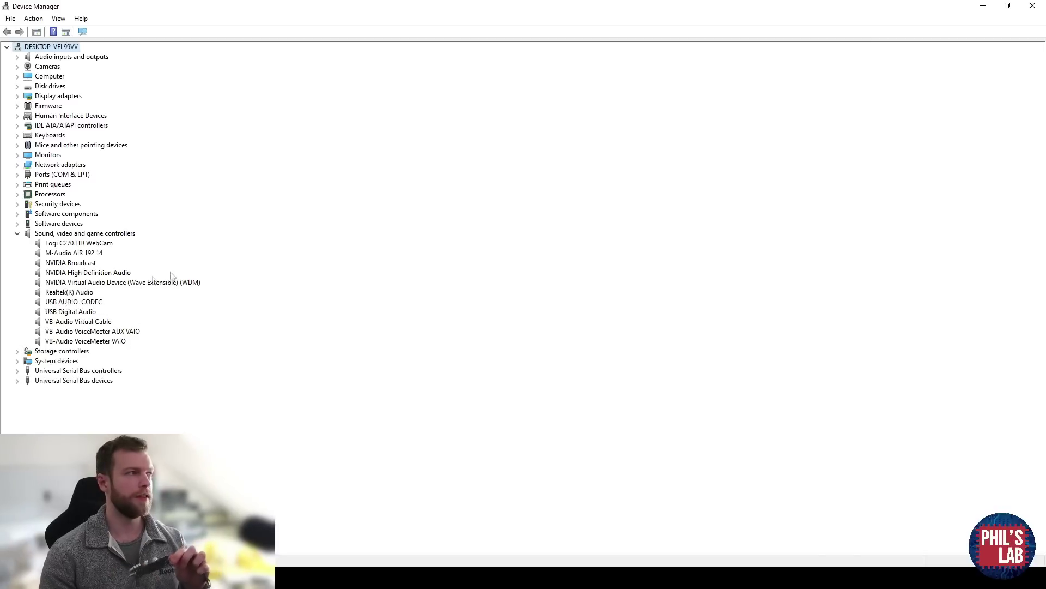
Step: Open the Properties dialog of the USB AUDIO CODEC under Sound, video and game controllers
click(76, 303)
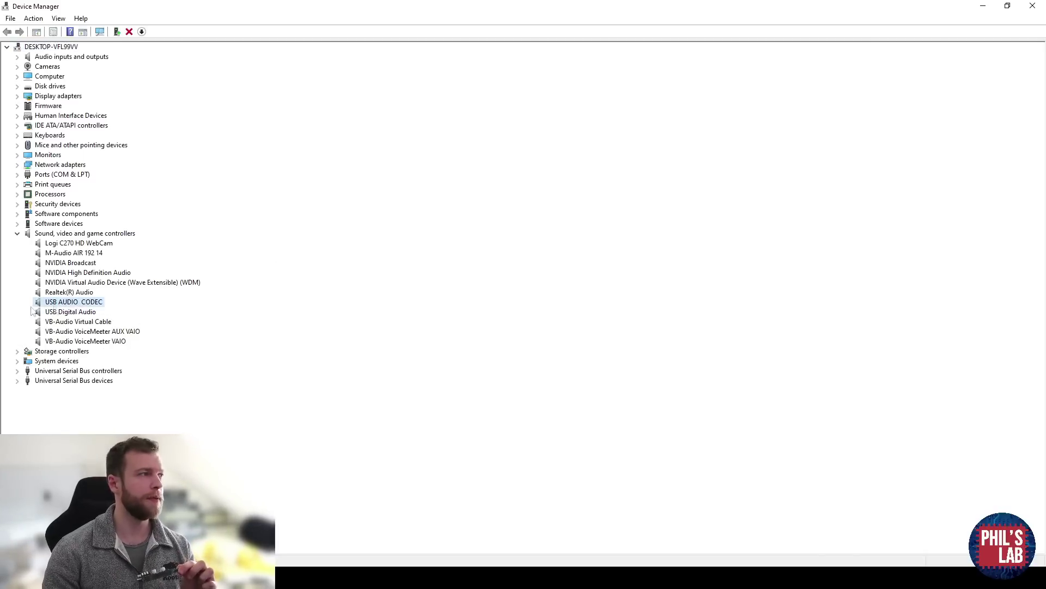
double_click(75, 303)
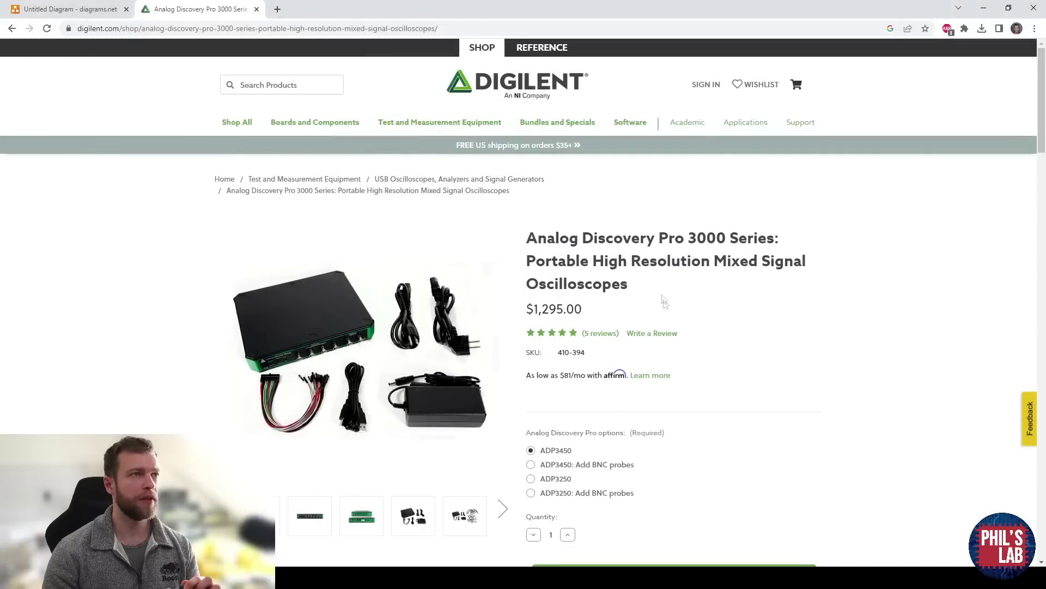
Step: Show the oscilloscope's front-view photo as the main Analog Discovery Pro 3000 image
click(308, 519)
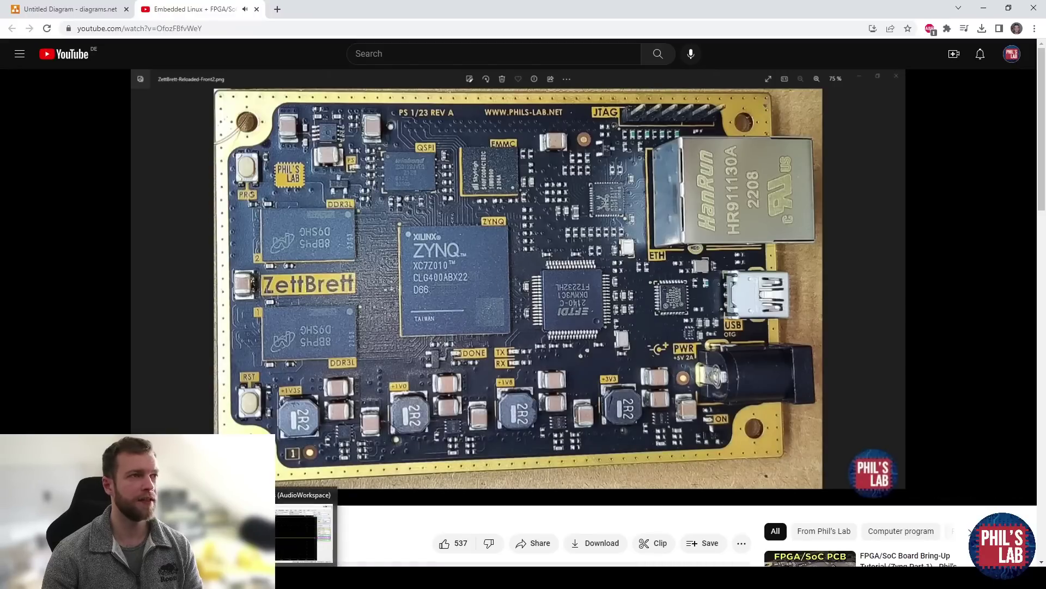
Step: Bring the WaveForms Scope 1 window in front of the playing YouTube video
click(305, 531)
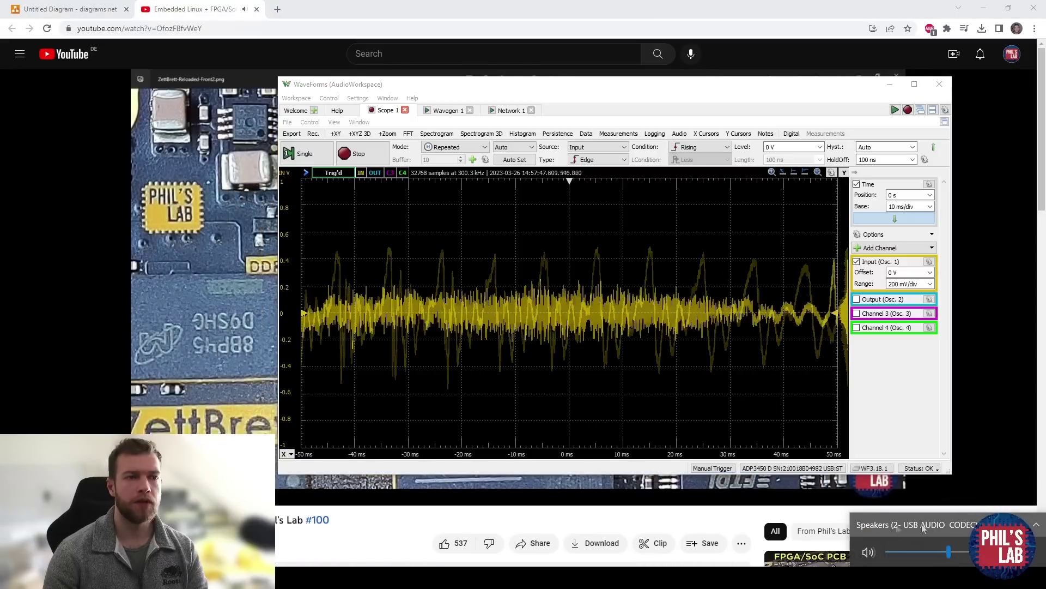